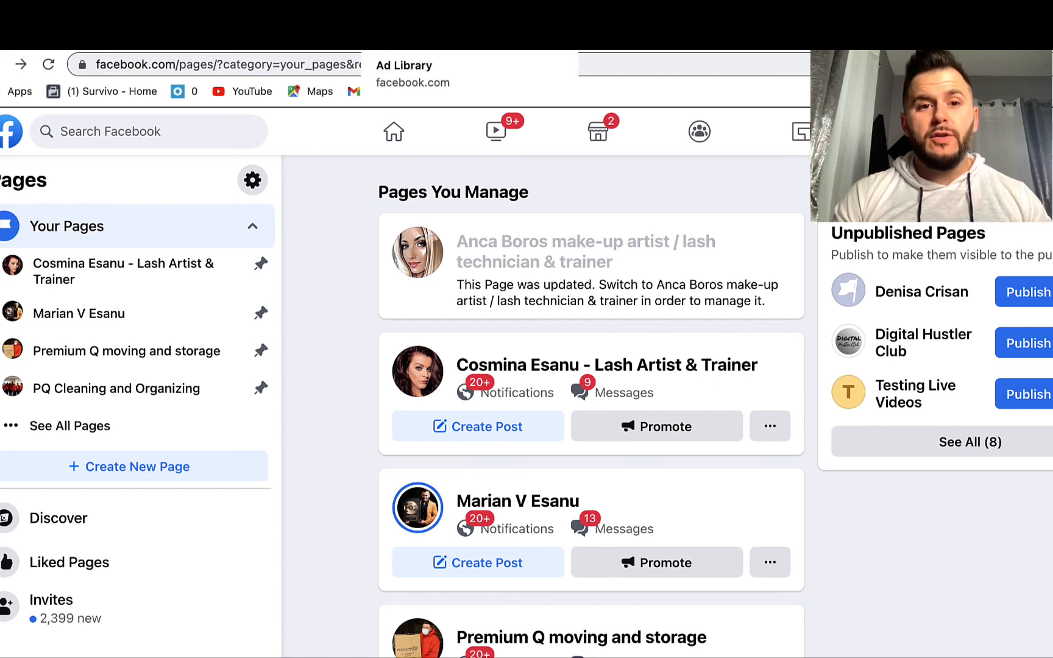
pyautogui.click(419, 48)
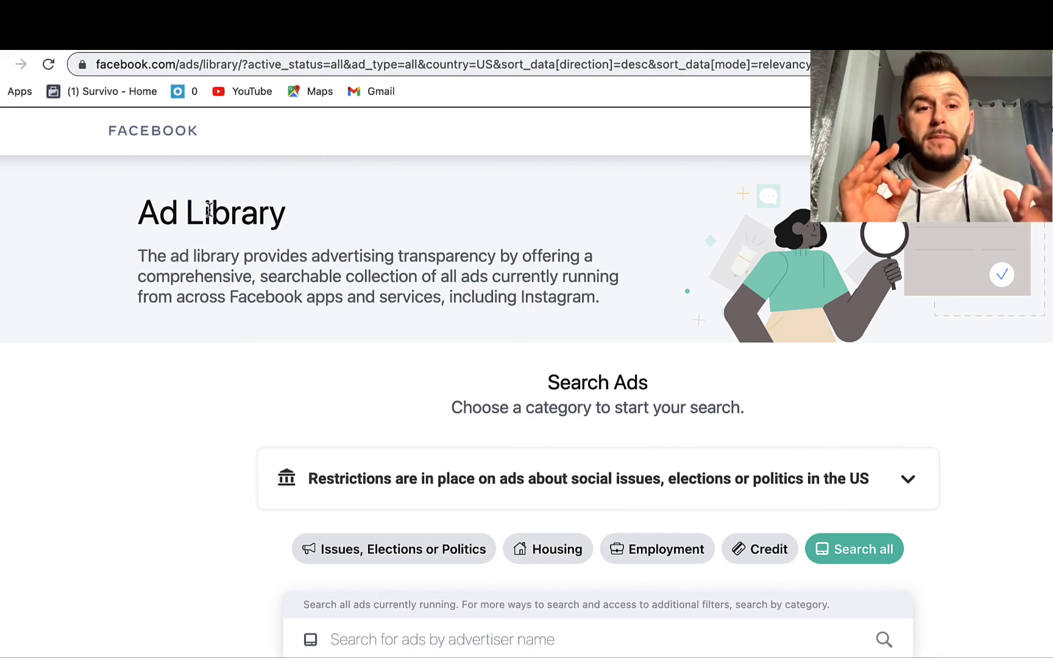
pyautogui.scroll(-2, 209, 209)
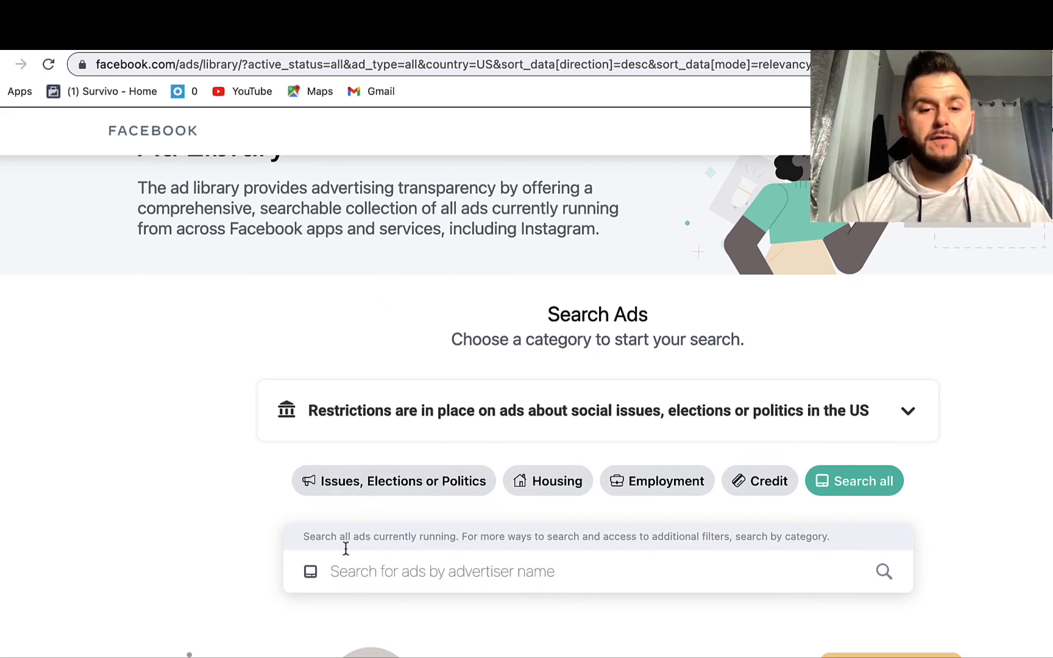
pyautogui.click(367, 565)
pyautogui.write('co')
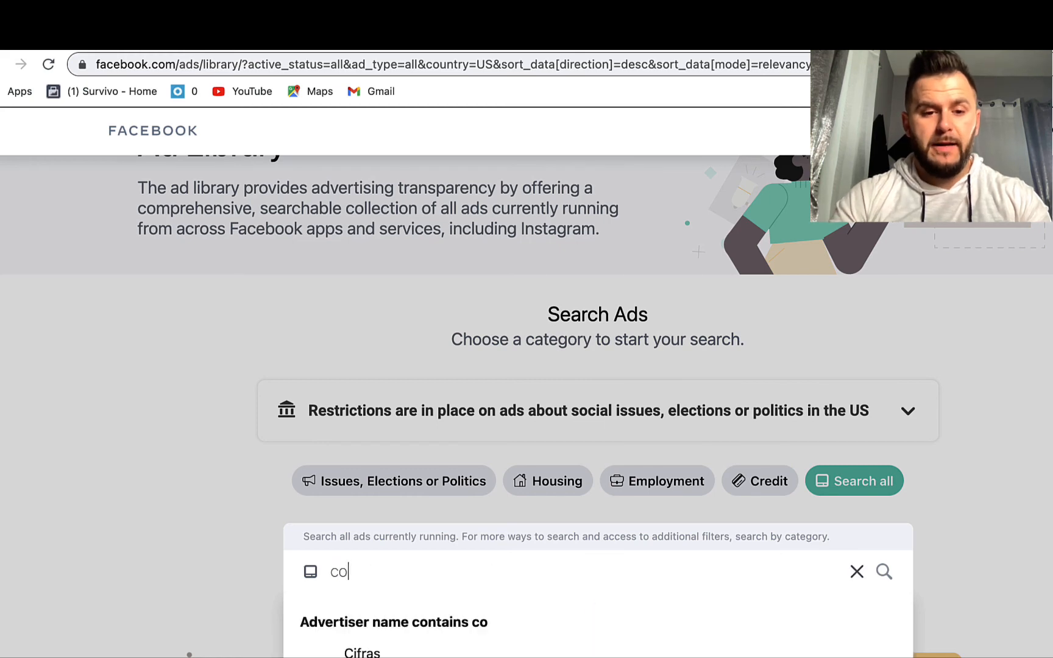
pyautogui.write('ca cola')
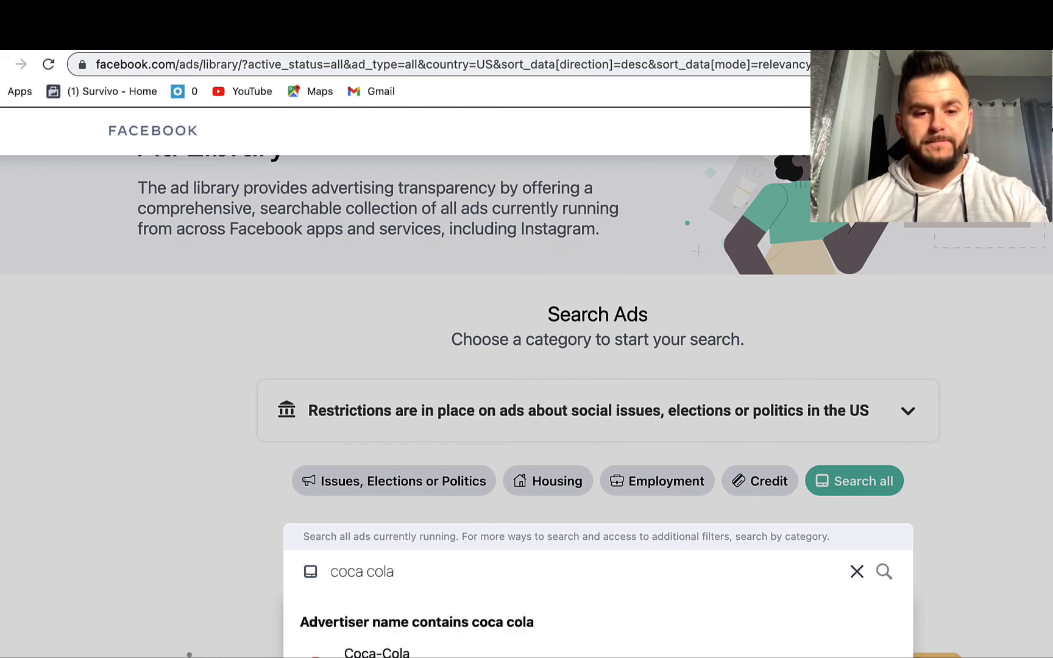
pyautogui.scroll(-3, 578, 411)
pyautogui.click(469, 442)
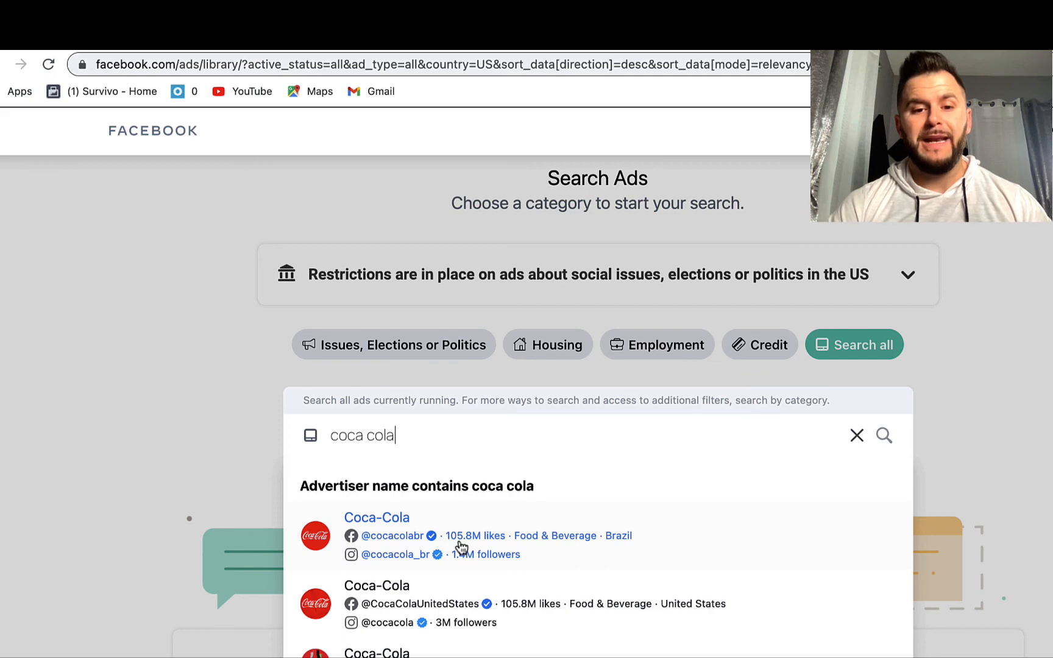
pyautogui.click(368, 529)
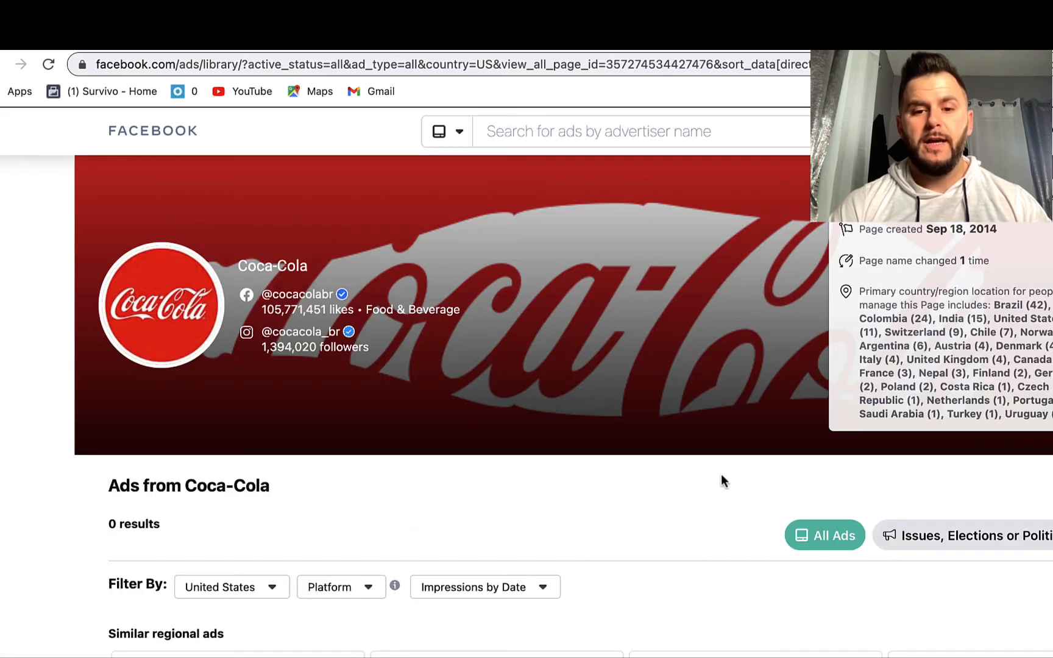
# - Show all of Coca-Cola's ads and set the country filter to All
pyautogui.click(817, 536)
pyautogui.scroll(-6, 680, 526)
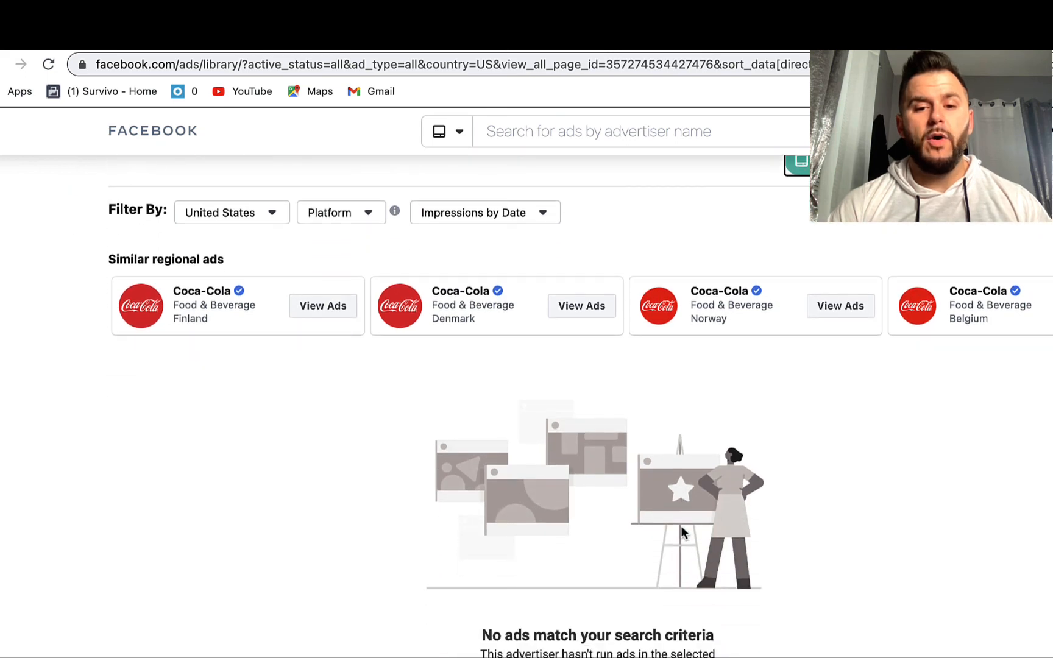
pyautogui.scroll(-2, 681, 530)
pyautogui.scroll(1, 681, 530)
pyautogui.scroll(1, 680, 533)
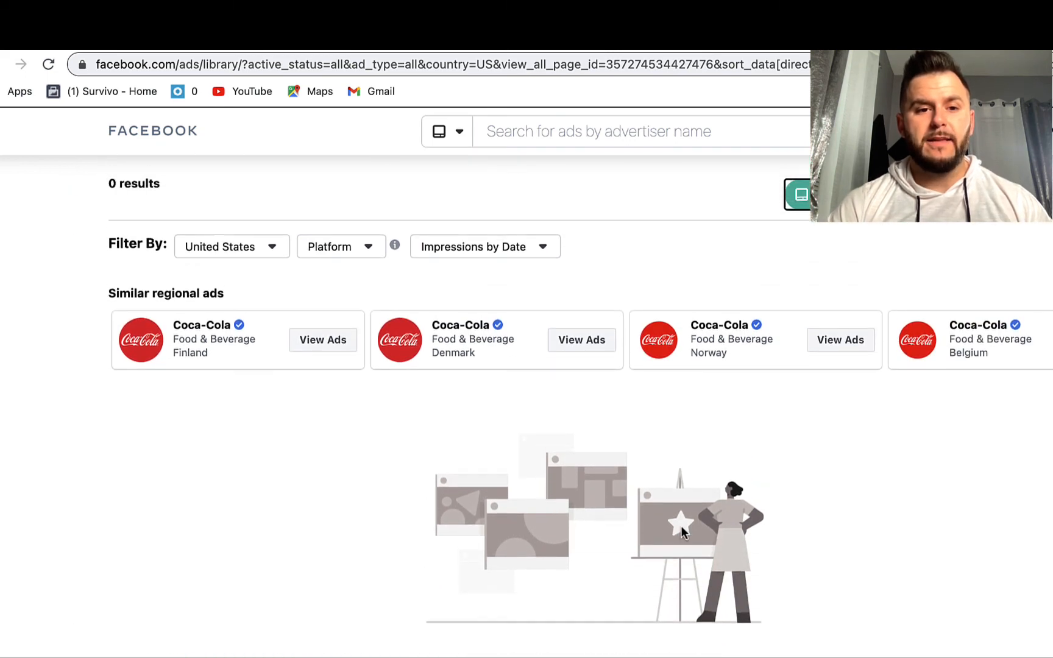
pyautogui.click(236, 250)
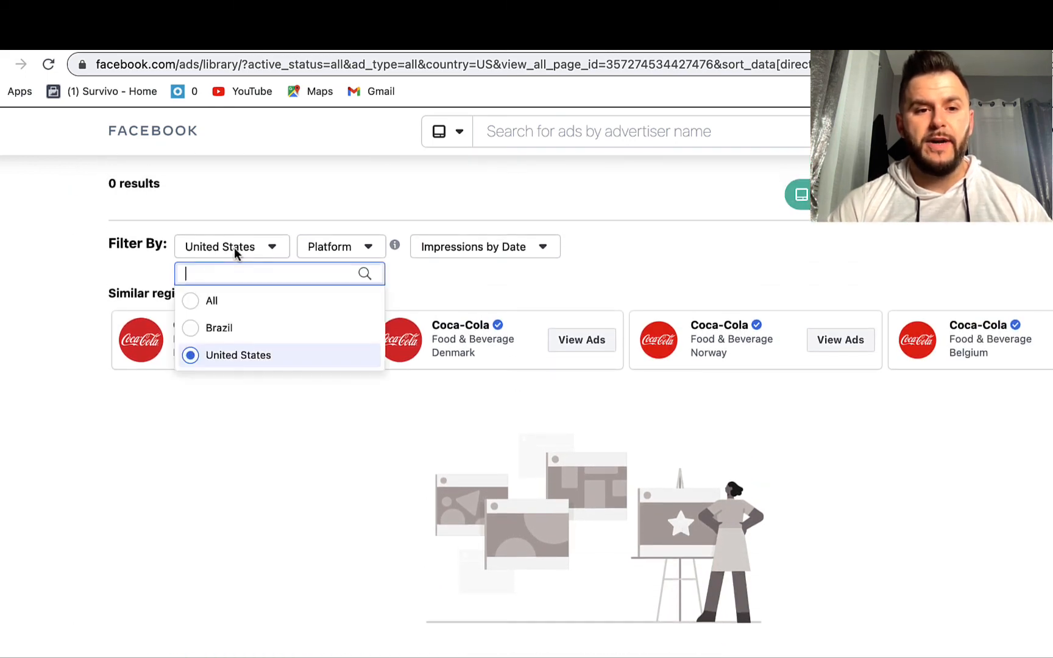
pyautogui.click(191, 301)
# - Look through the Coca-Cola ads listed for all countries by launch month
pyautogui.scroll(-10, 192, 299)
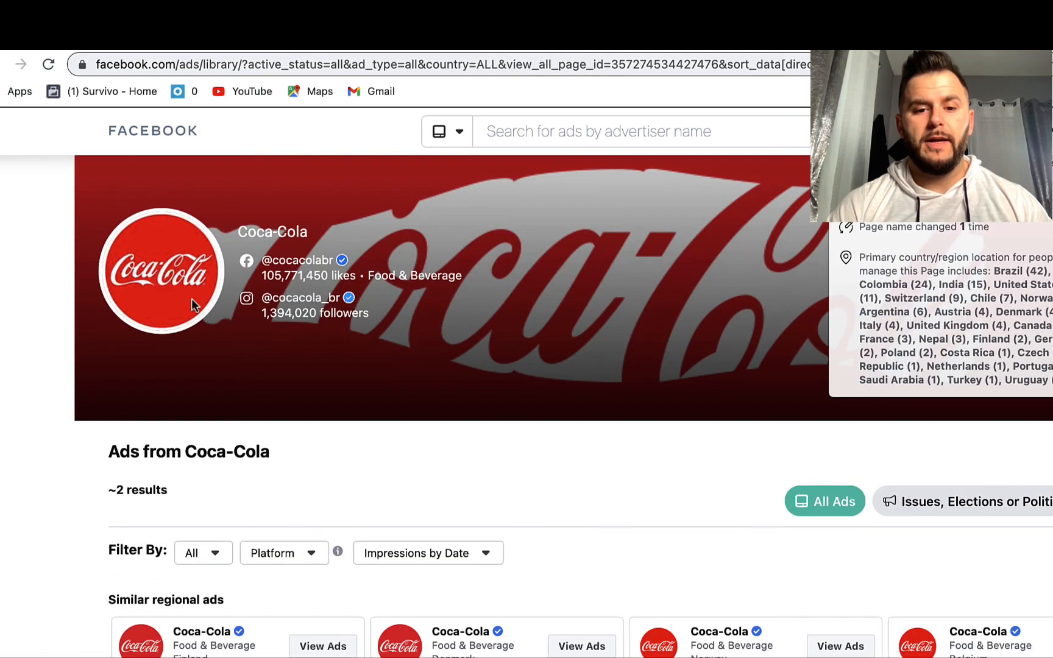
pyautogui.scroll(-8, 192, 299)
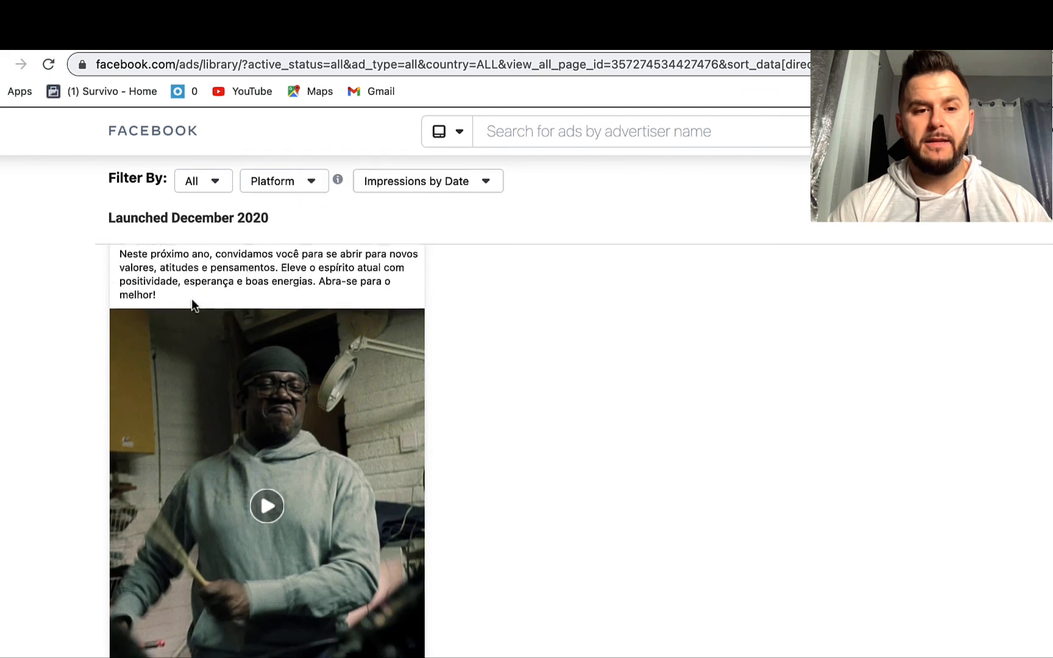
pyautogui.scroll(3, 192, 298)
pyautogui.scroll(13, 721, 346)
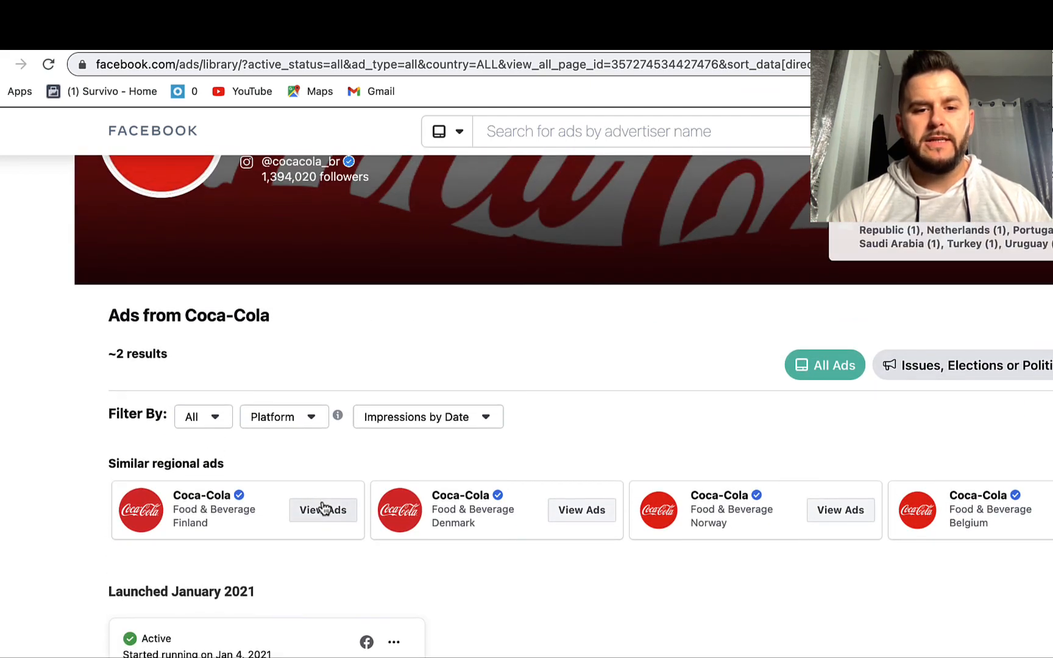
pyautogui.scroll(-2, 323, 506)
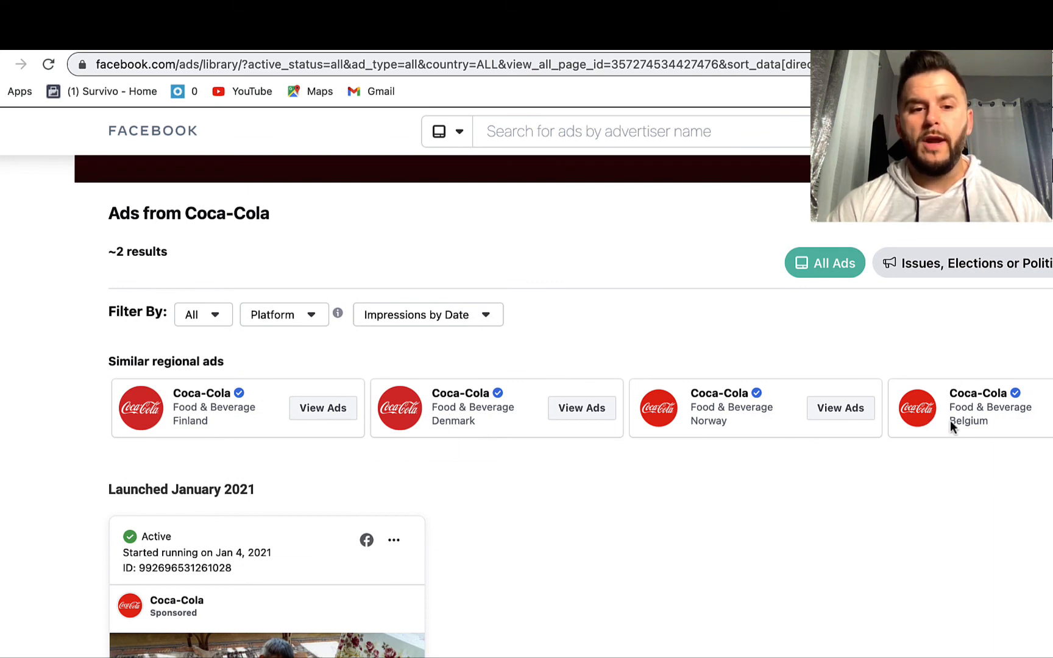
pyautogui.scroll(-2, 1030, 440)
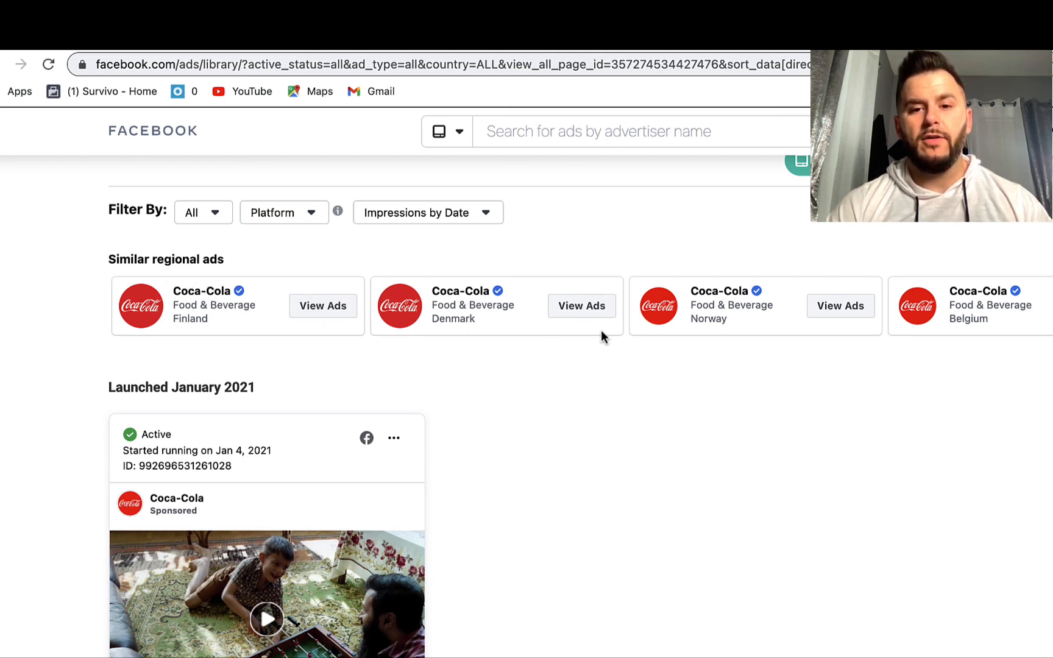
pyautogui.click(333, 309)
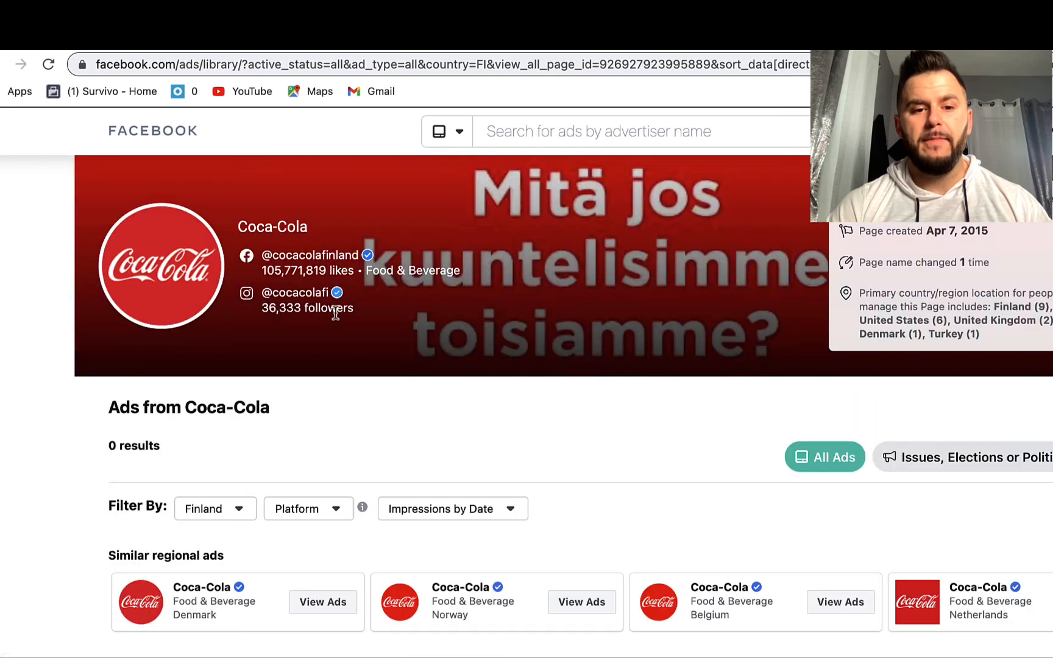
pyautogui.scroll(-6, 335, 312)
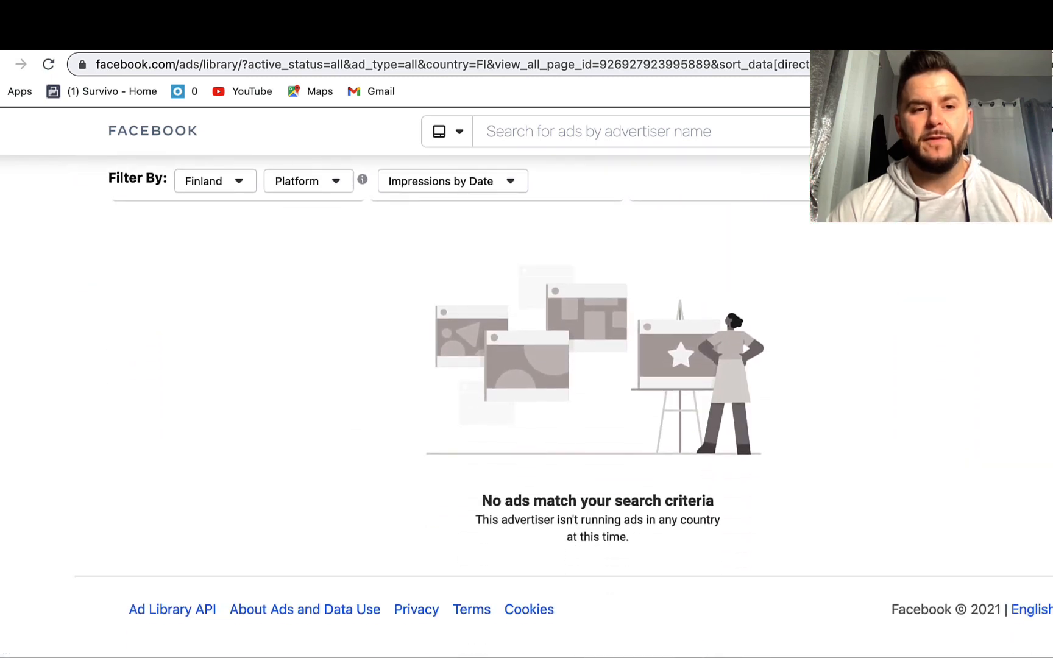
pyautogui.click(2, 64)
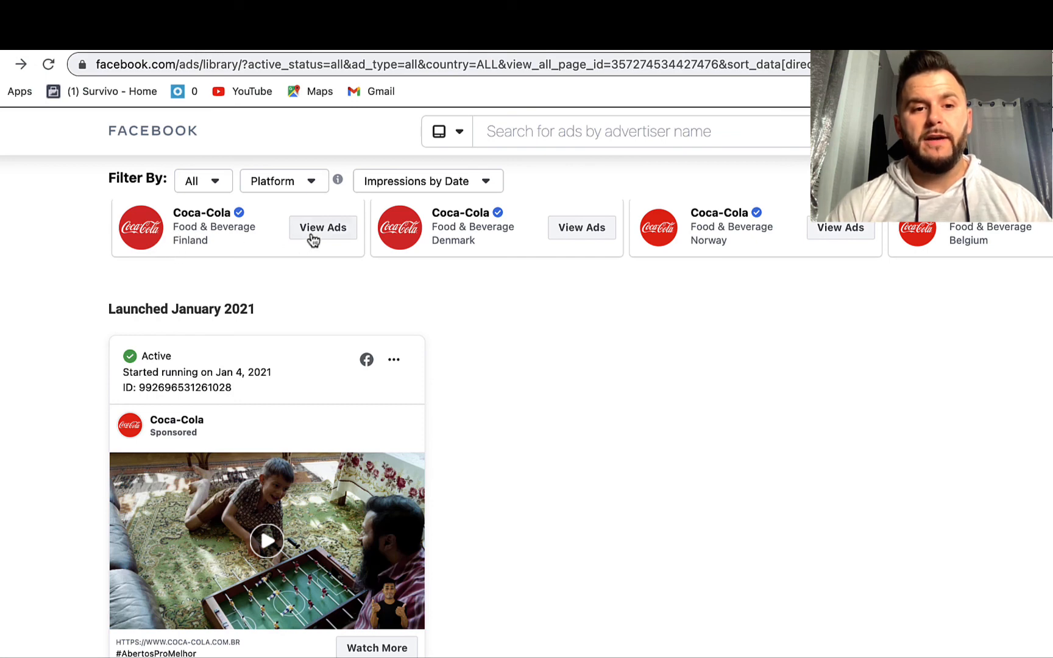
# - Examine the Coca-Cola ad launched in January 2021, highlighting the date it started running
pyautogui.scroll(-2, 226, 251)
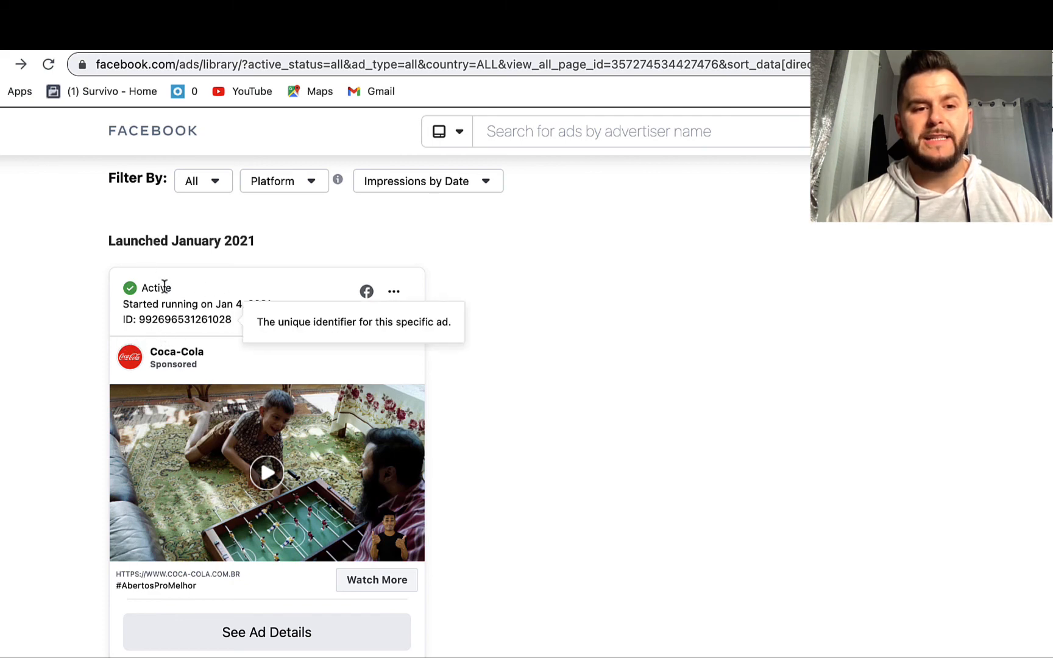
pyautogui.scroll(-2, 164, 286)
pyautogui.scroll(3, 163, 285)
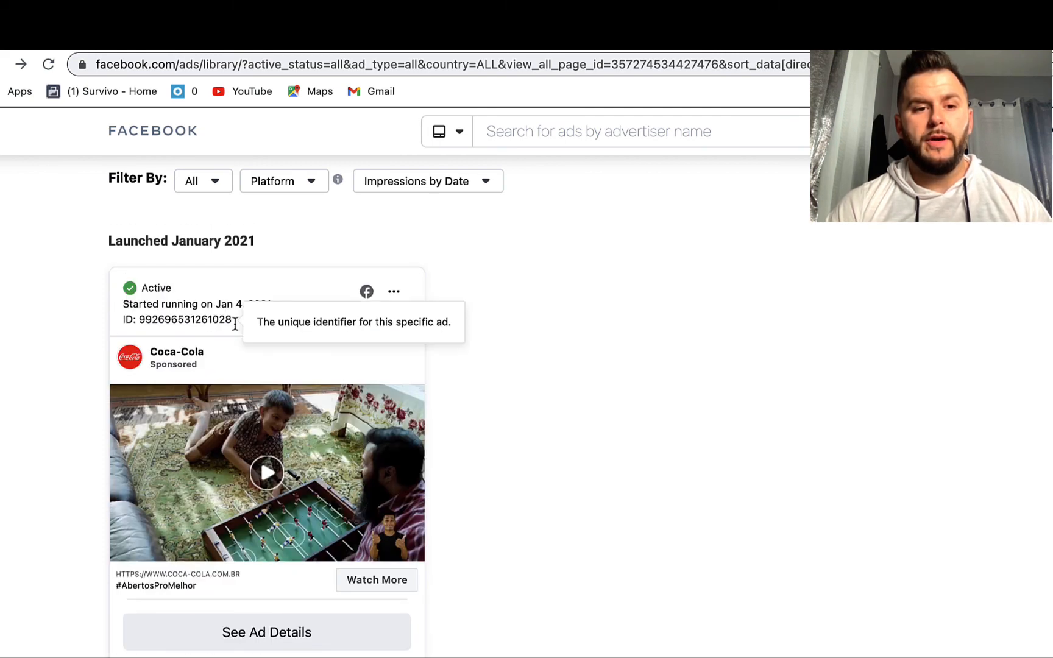
pyautogui.moveTo(215, 304); pyautogui.dragTo(293, 306)
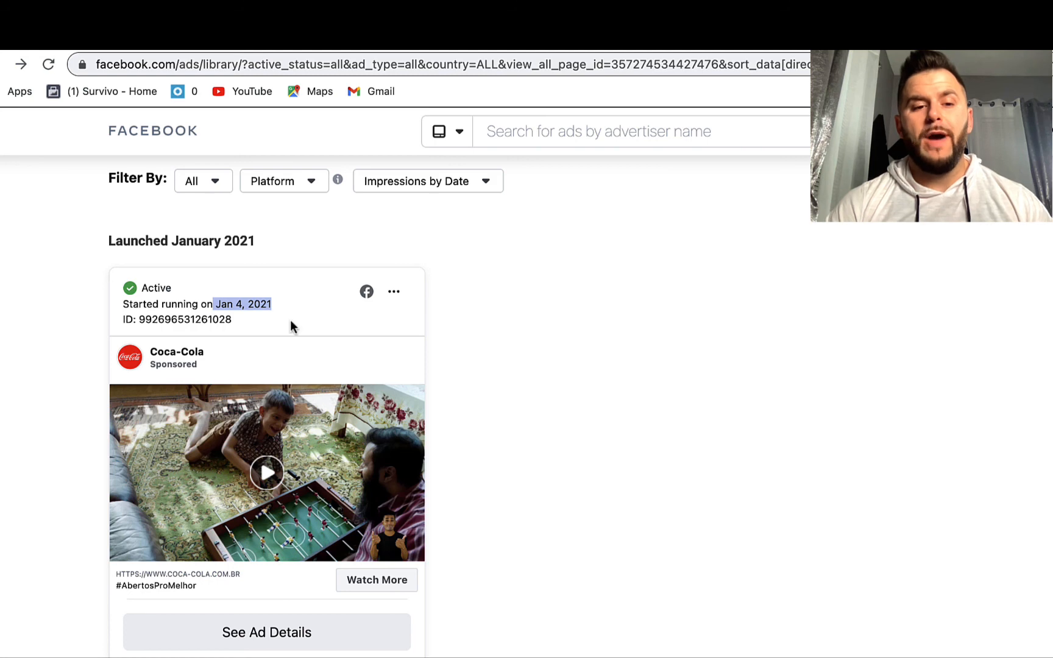
pyautogui.click(483, 320)
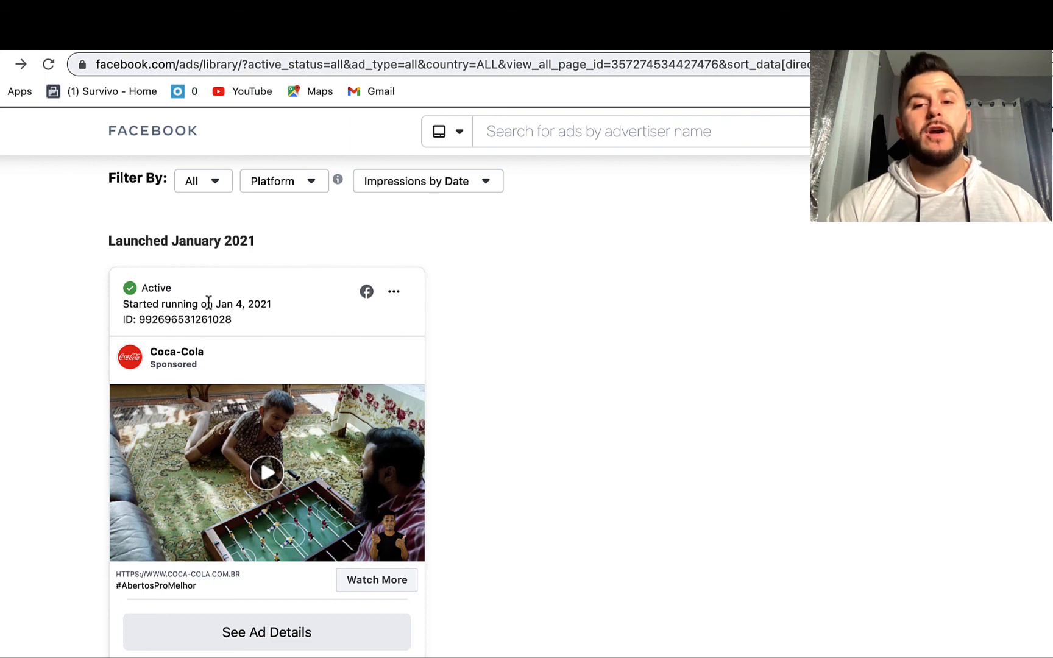
# - Examine the Coca-Cola ad launched in December 2020, checking its start date, text and video creative
pyautogui.scroll(-3, 195, 396)
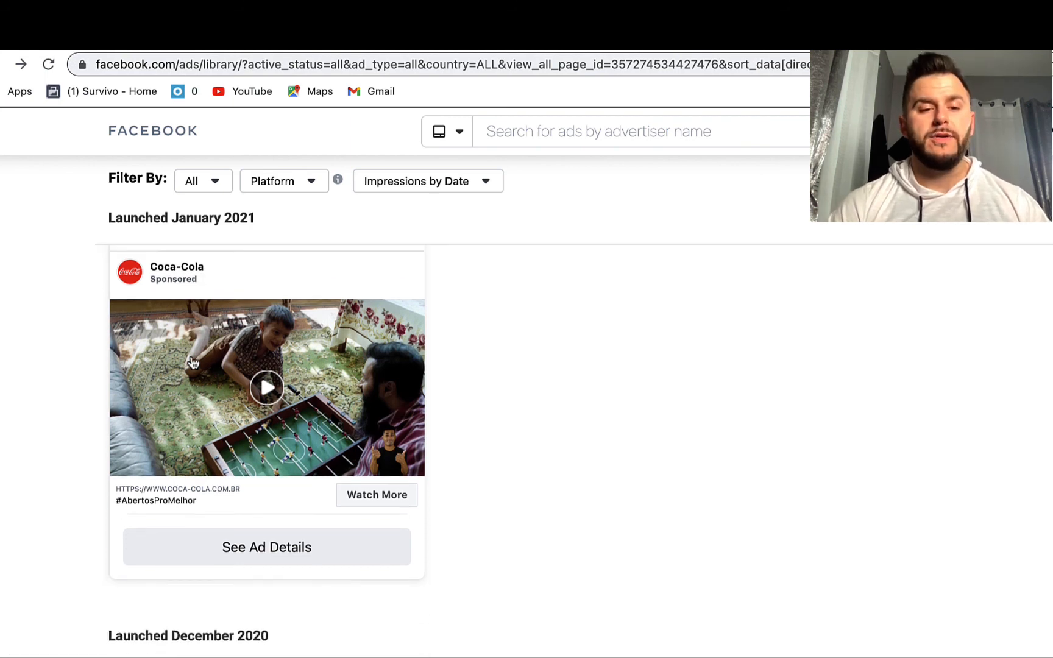
pyautogui.scroll(-10, 192, 362)
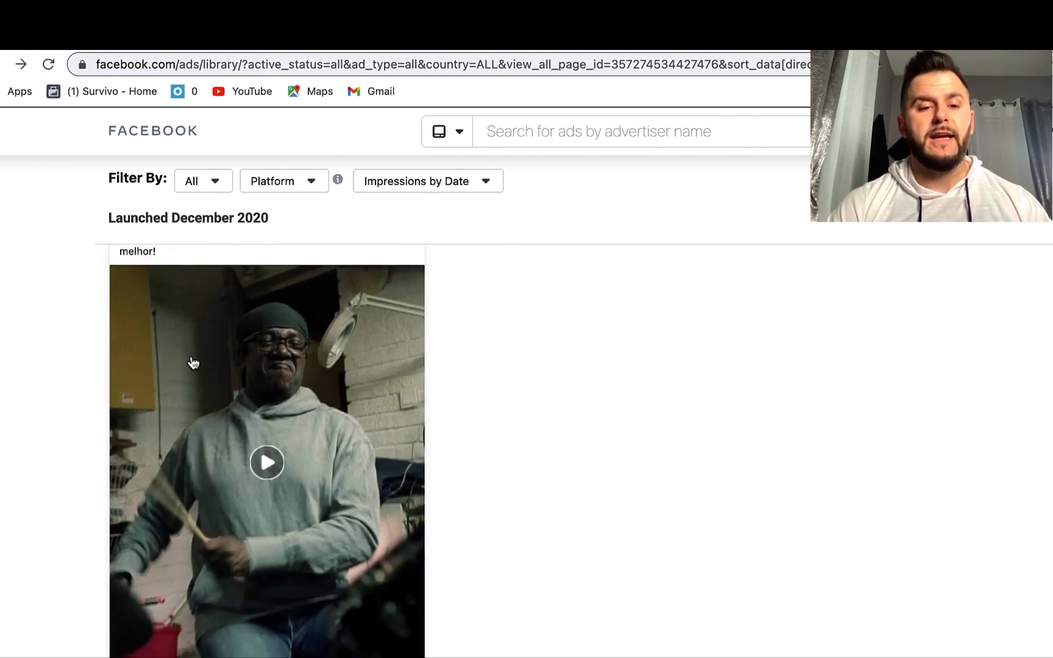
pyautogui.scroll(4, 193, 362)
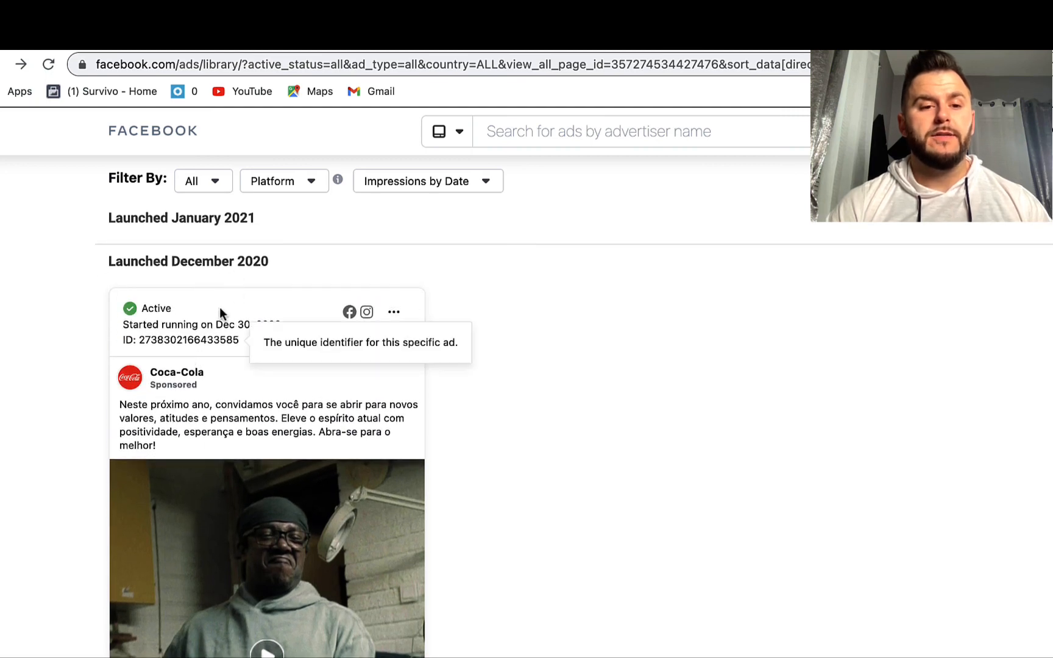
pyautogui.moveTo(214, 324); pyautogui.dragTo(307, 324)
pyautogui.scroll(-3, 307, 322)
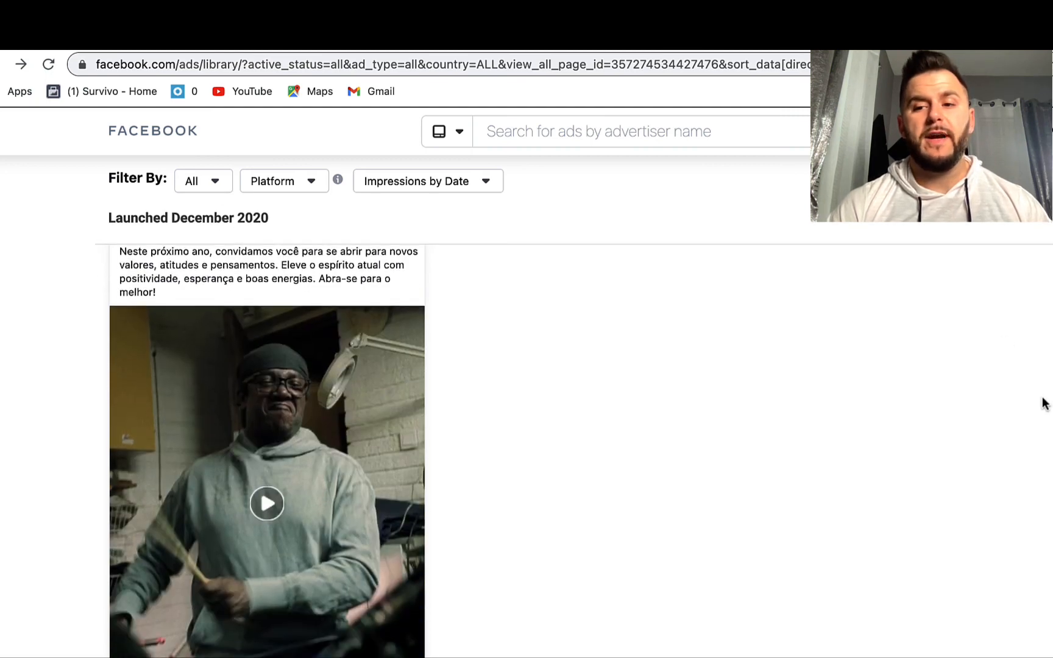
pyautogui.scroll(-5, 1042, 399)
pyautogui.scroll(2, 1043, 399)
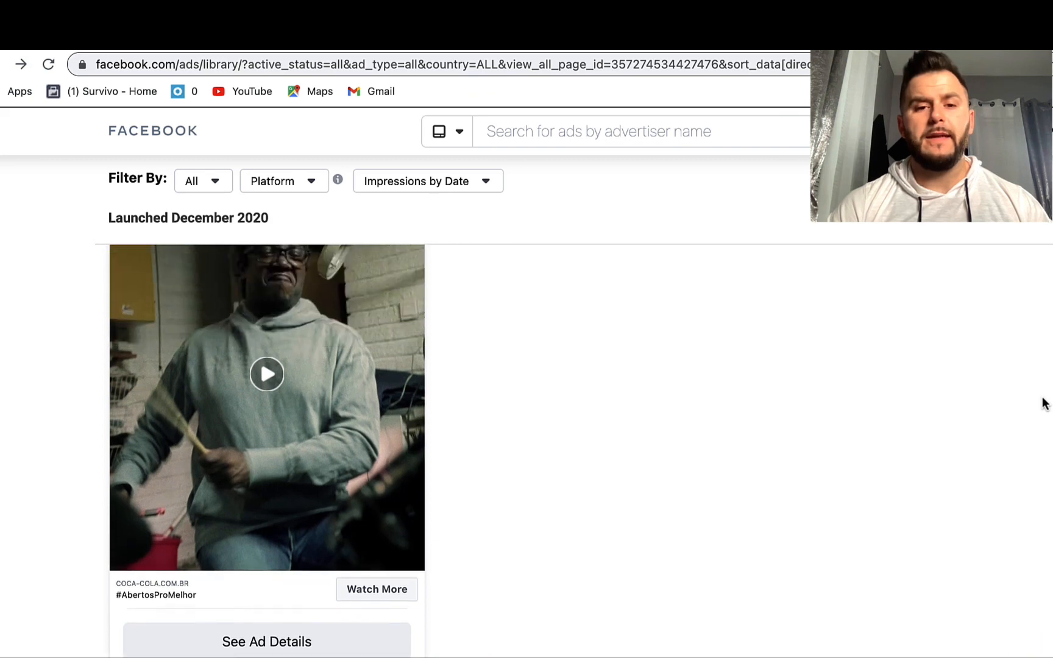
# - Search the advertisers for "clickfunnels" and open the verified ClickFunnels page's ads
pyautogui.scroll(10, 1043, 402)
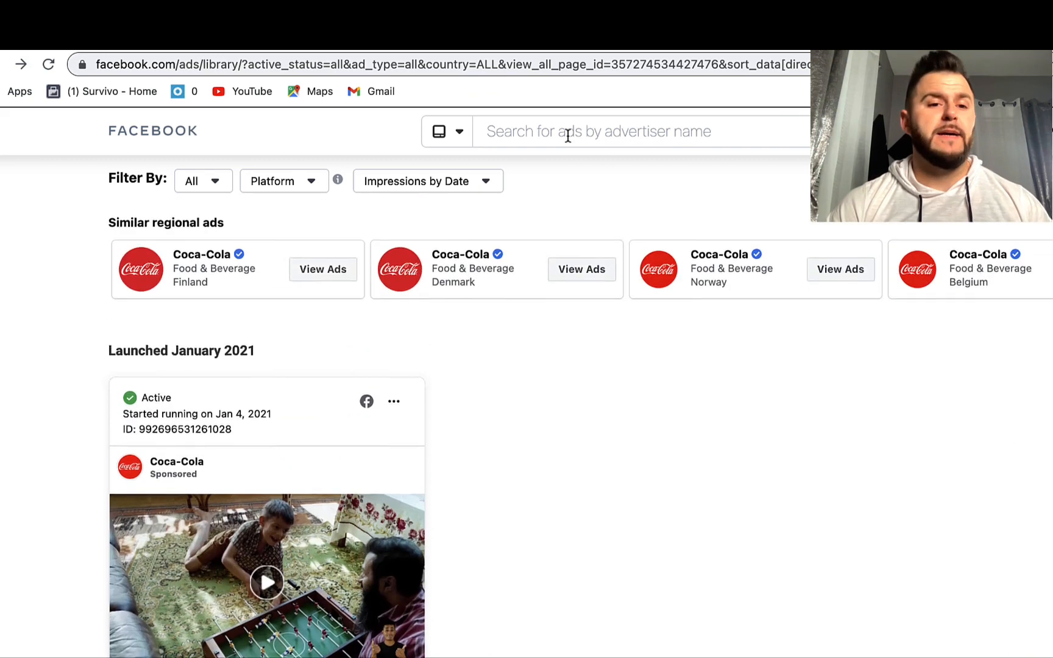
pyautogui.scroll(6, 568, 135)
pyautogui.click(568, 135)
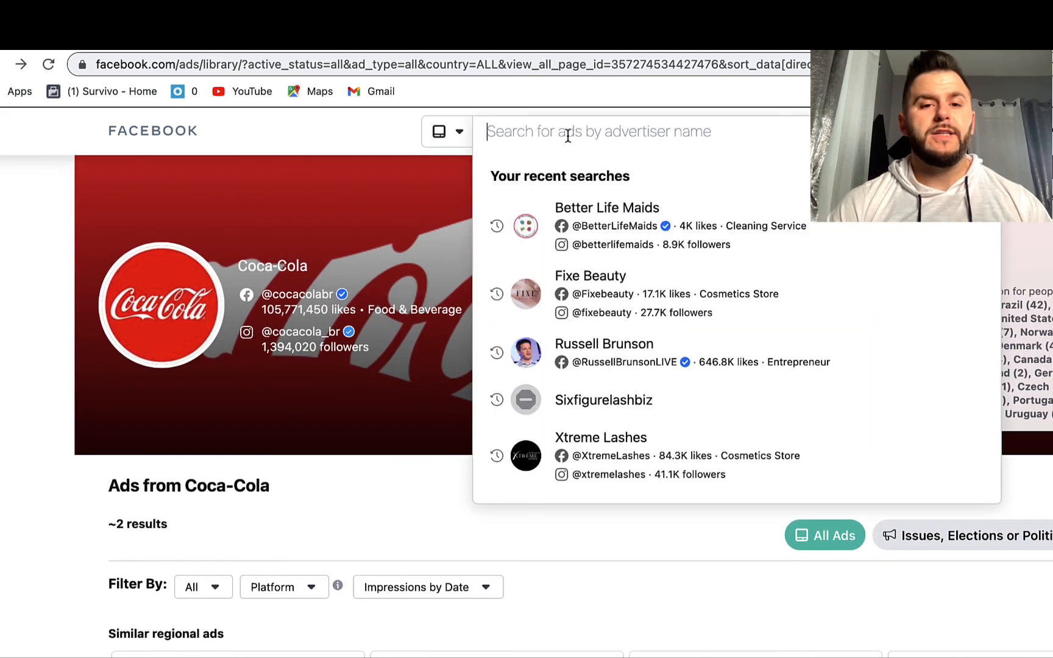
pyautogui.write('clickfunnels')
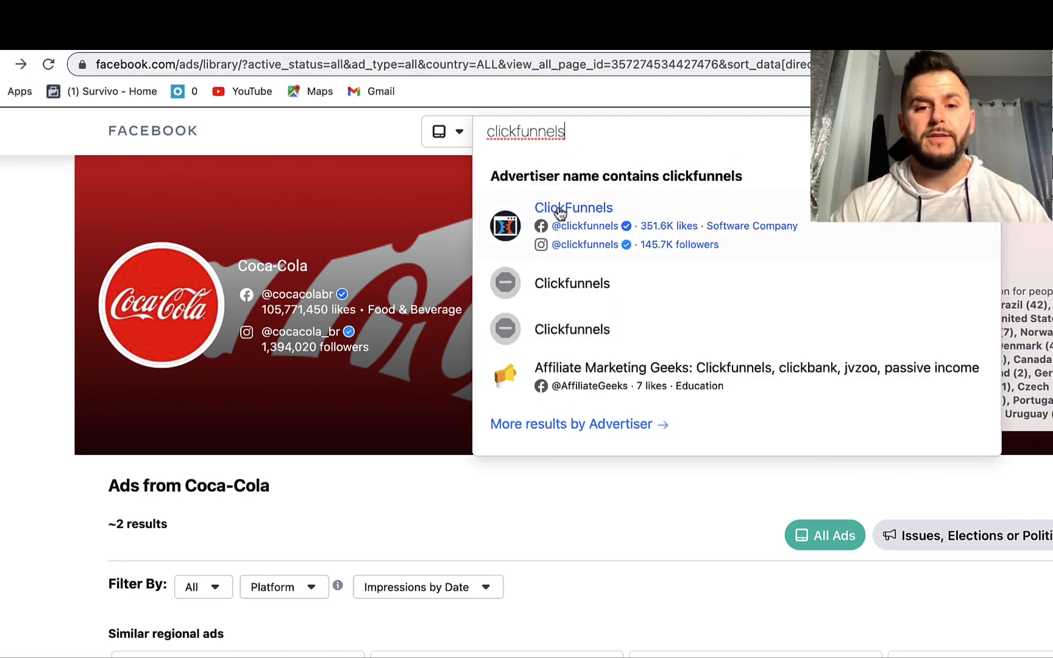
pyautogui.click(559, 212)
# - Look through the ClickFunnels ads launched in December 2020, checking their creatives and start dates
pyautogui.scroll(-2, 570, 223)
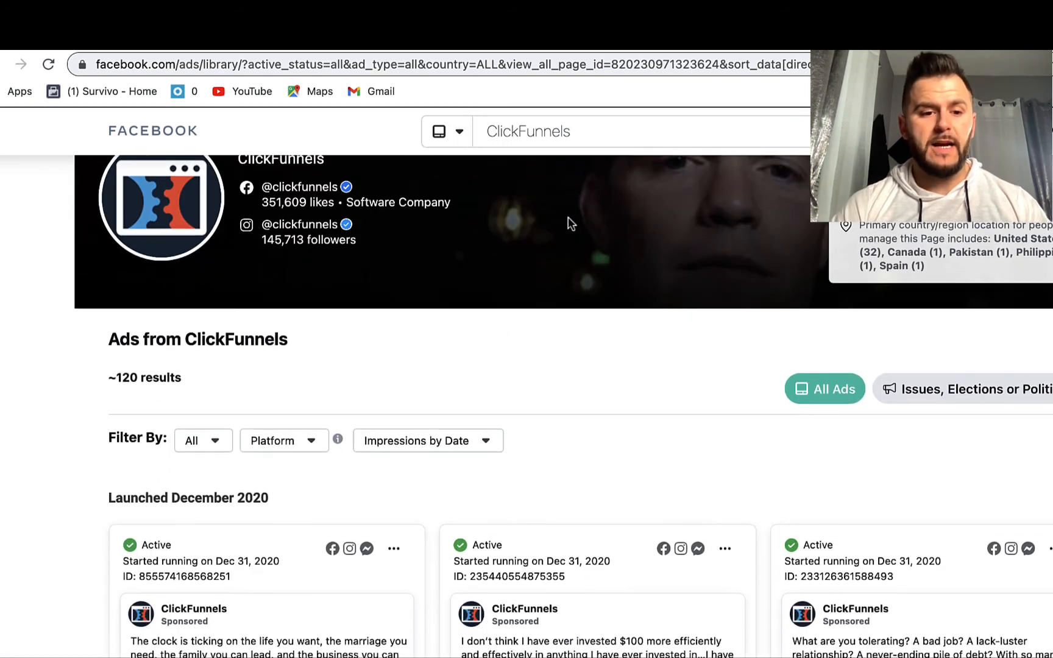
pyautogui.scroll(-10, 570, 223)
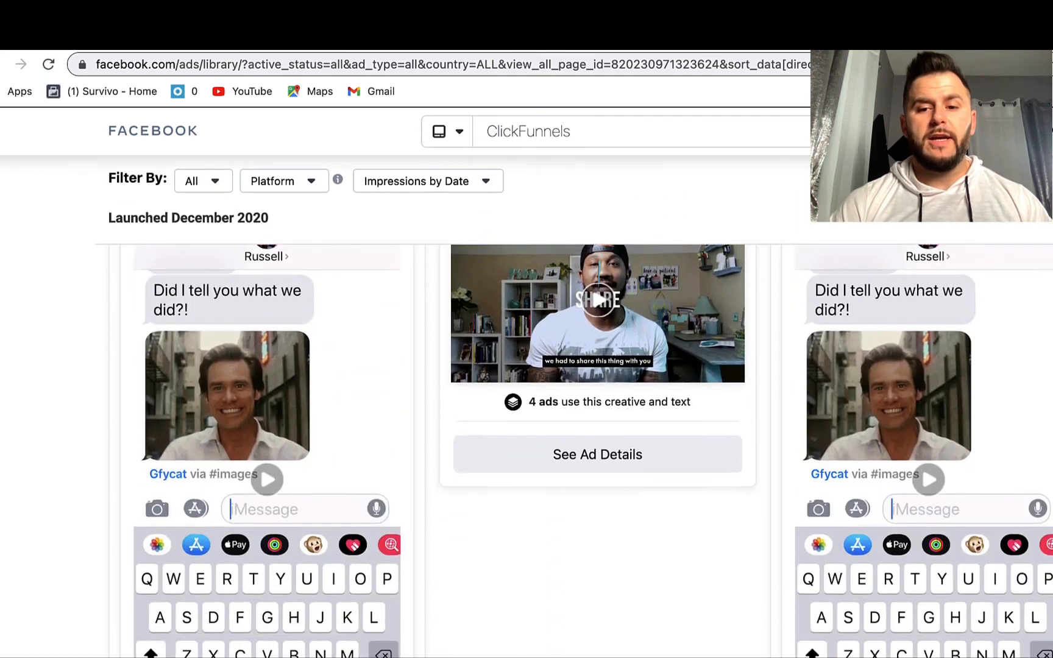
pyautogui.scroll(-3, 585, 451)
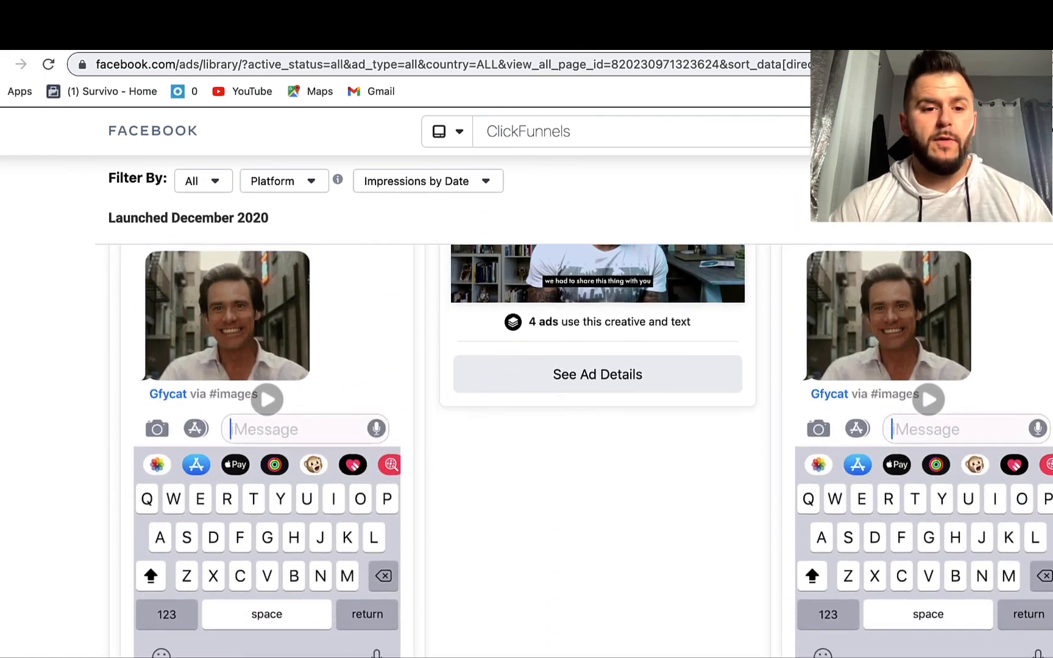
pyautogui.scroll(-10, 580, 451)
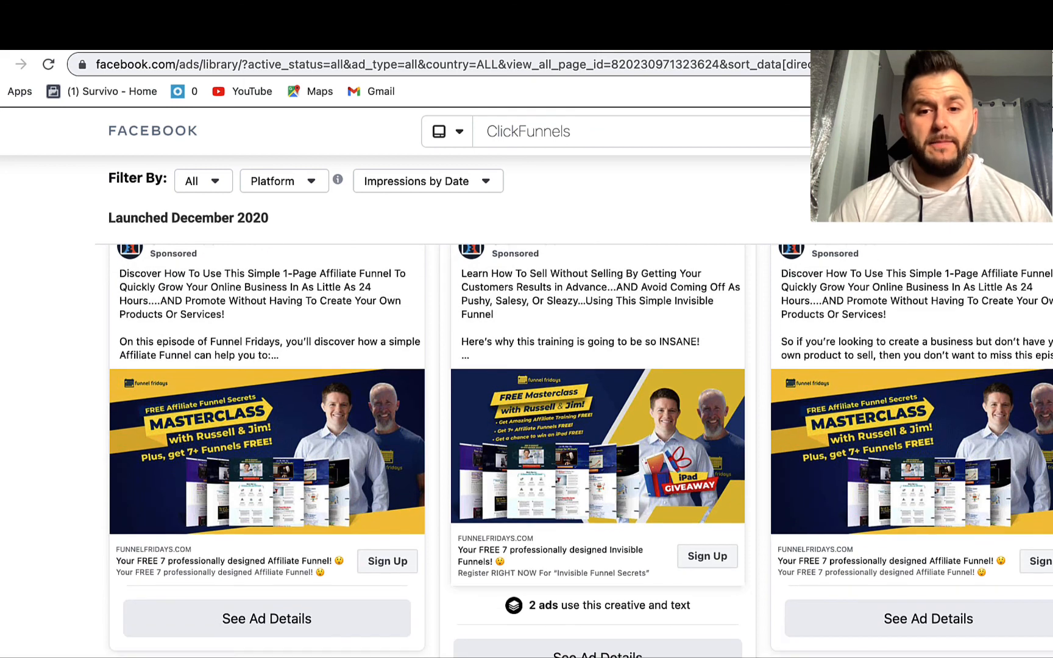
pyautogui.scroll(4, 580, 450)
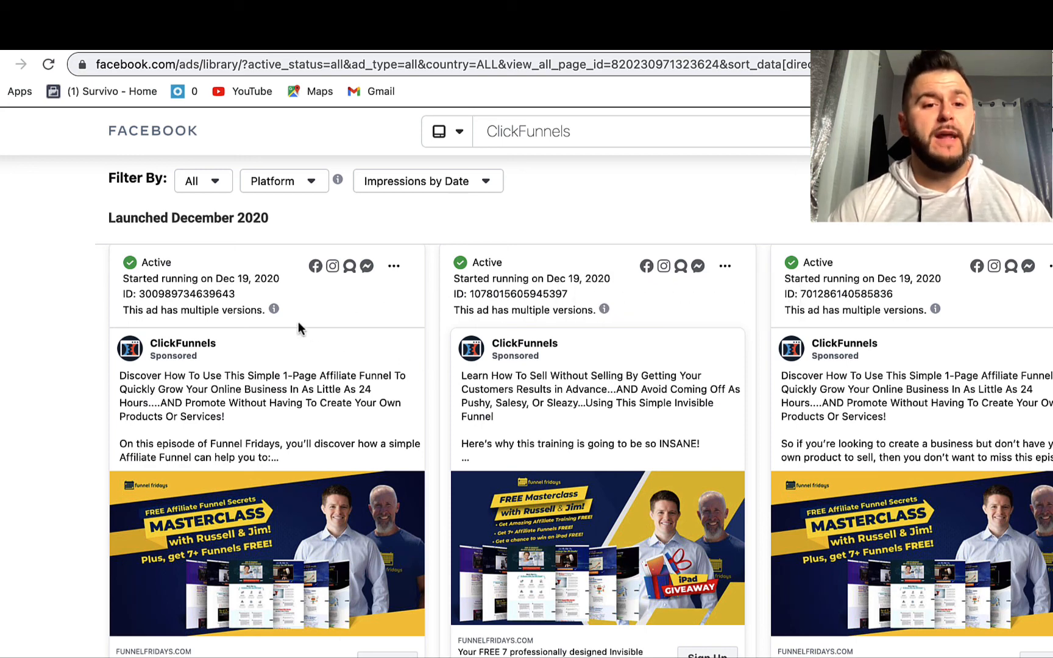
pyautogui.moveTo(206, 292)
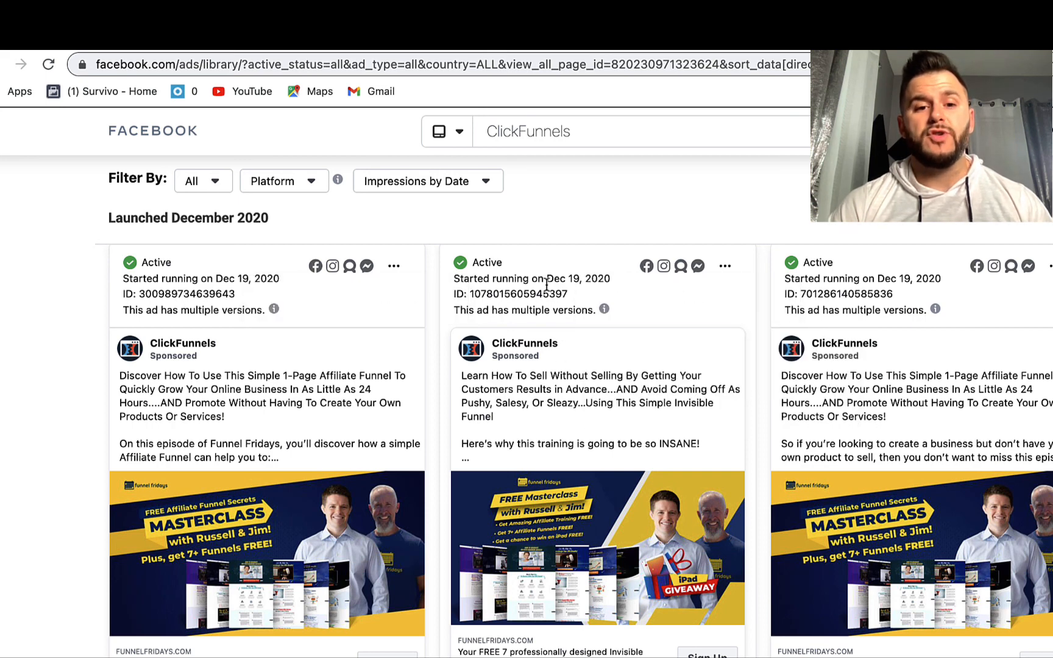
# - Check the start dates of the ClickFunnels ads and highlight the date on the ad about Frank Kern's presentation
pyautogui.scroll(-2, 546, 282)
pyautogui.scroll(2, 546, 282)
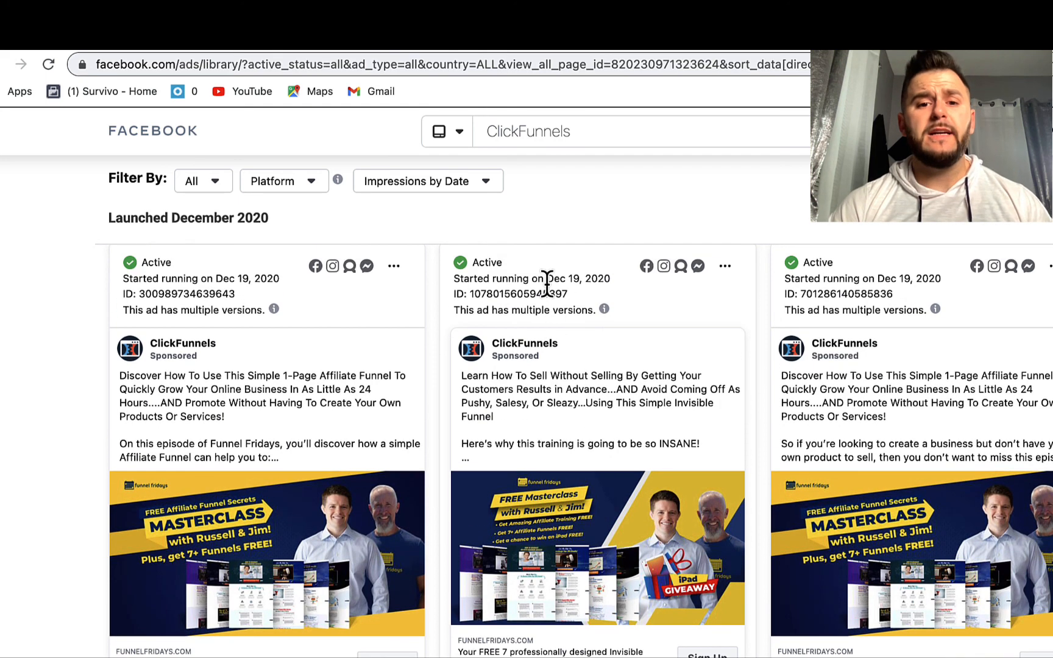
pyautogui.scroll(-8, 546, 284)
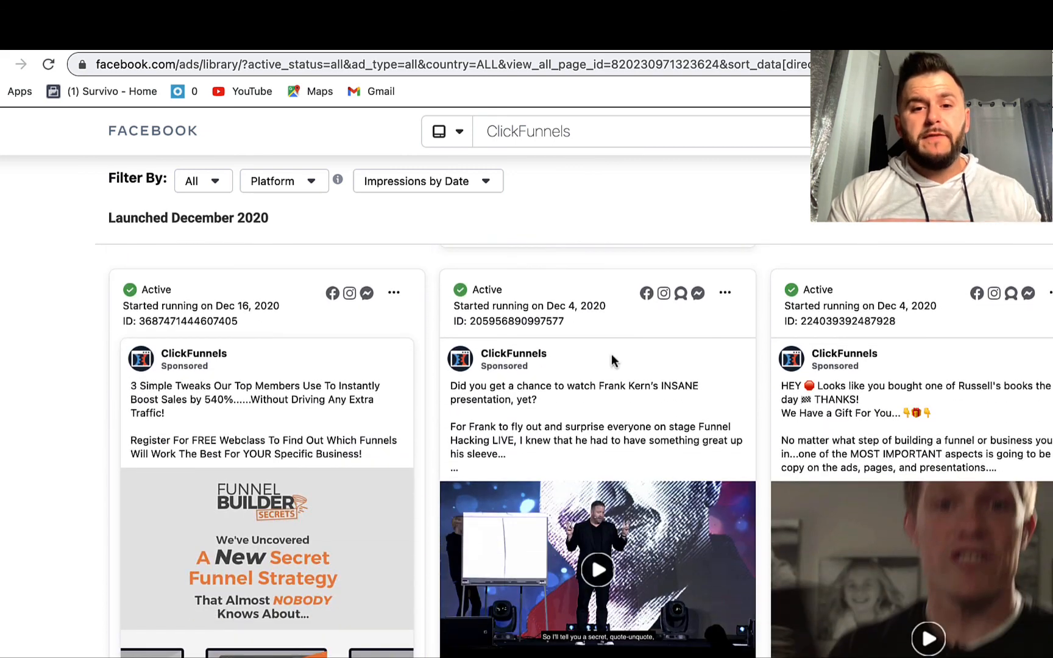
pyautogui.moveTo(546, 306); pyautogui.dragTo(590, 309)
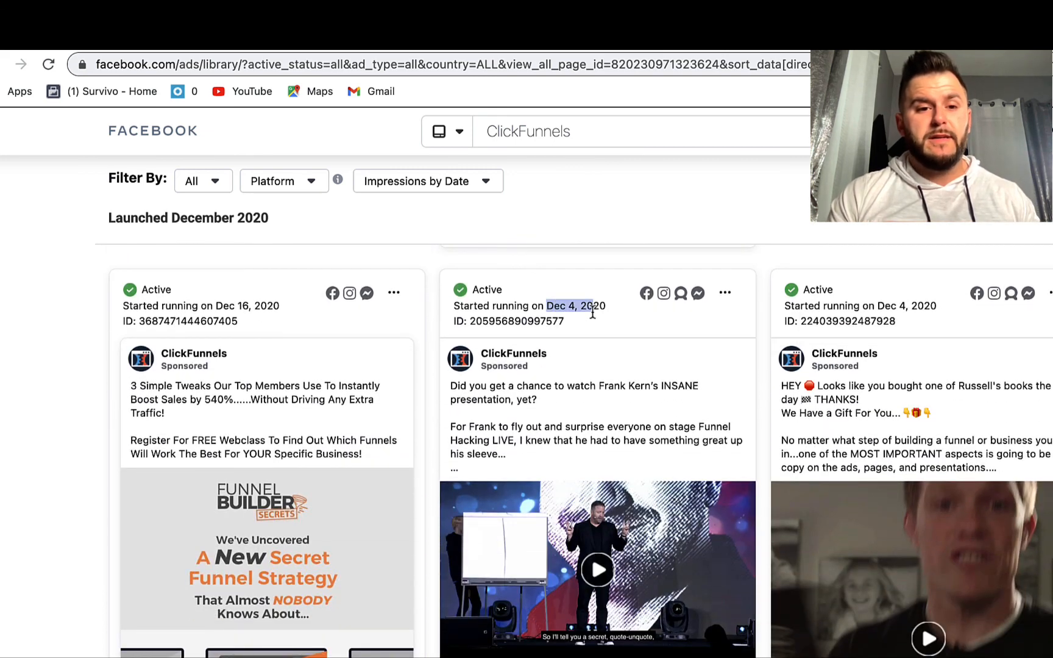
# - Look through the remaining ClickFunnels ads launched in December 2020 and highlight the start date of the "2019 was EPIC" video ad
pyautogui.scroll(-10, 595, 313)
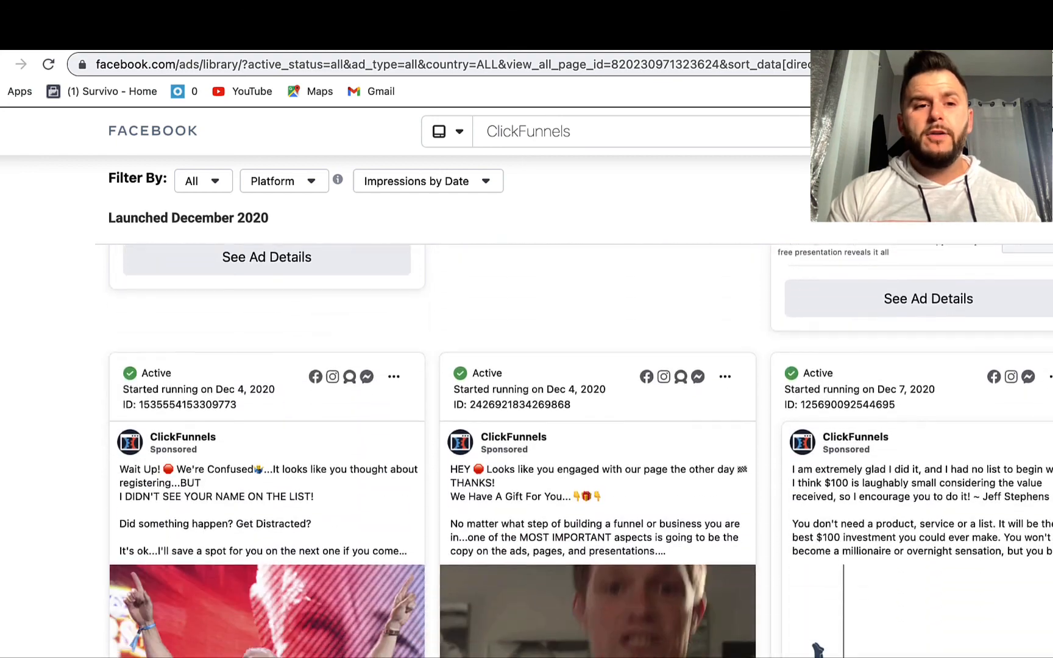
pyautogui.scroll(-12, 526, 451)
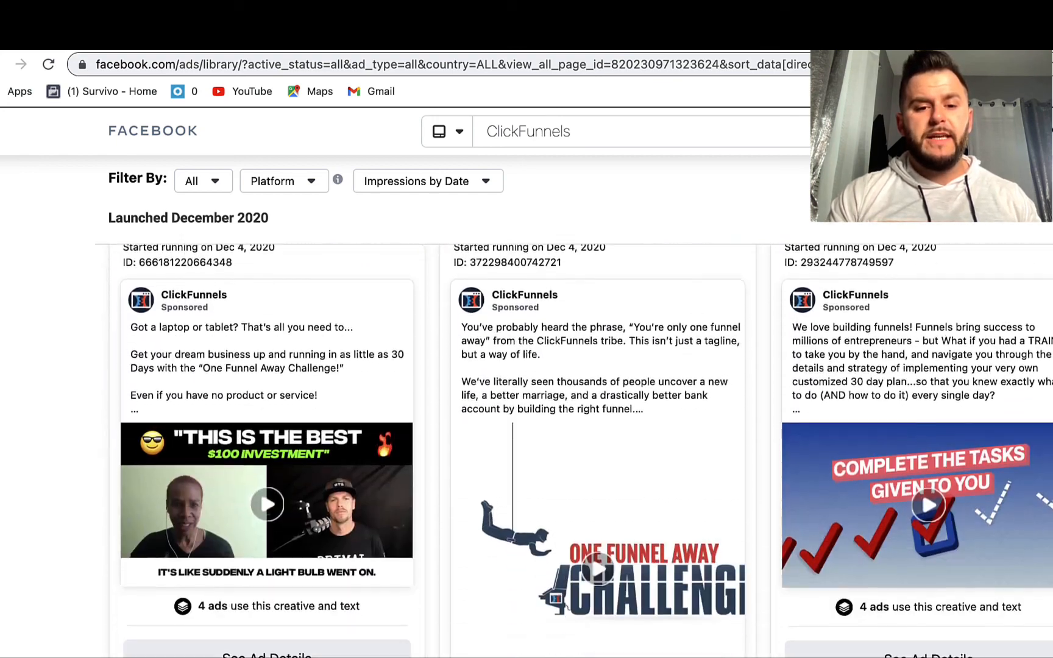
pyautogui.scroll(-1, 527, 451)
pyautogui.scroll(1, 527, 451)
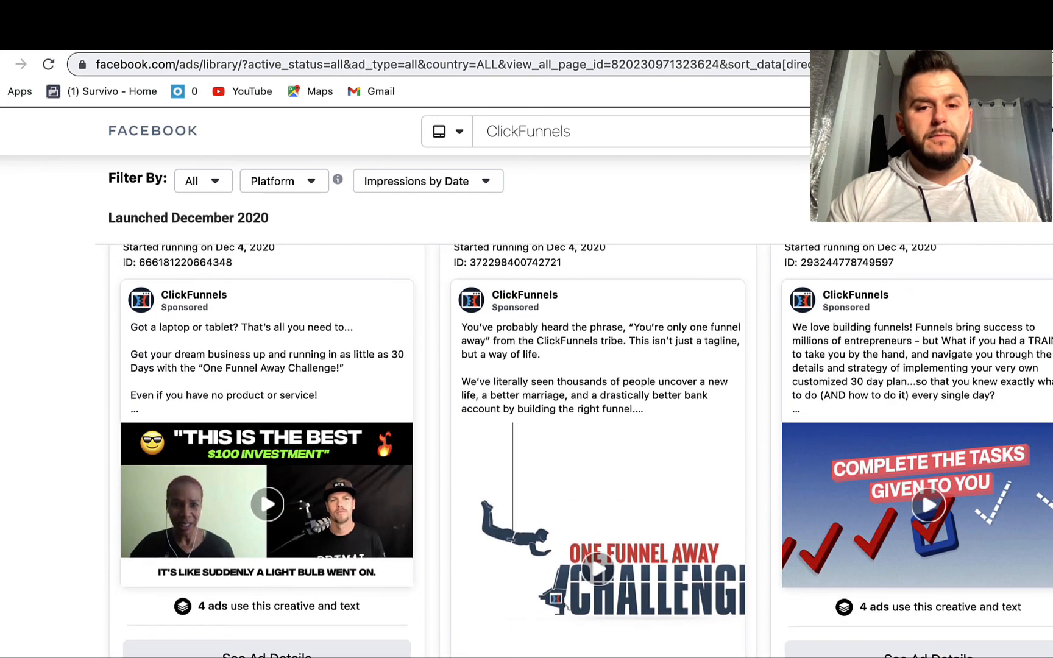
pyautogui.scroll(-10, 526, 451)
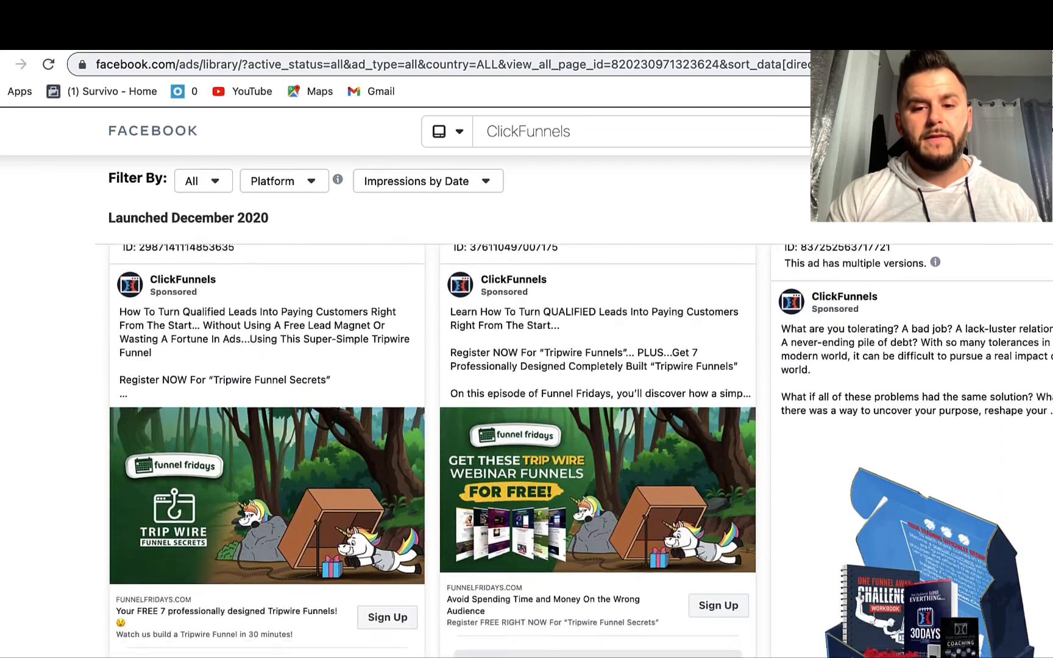
pyautogui.scroll(-10, 527, 451)
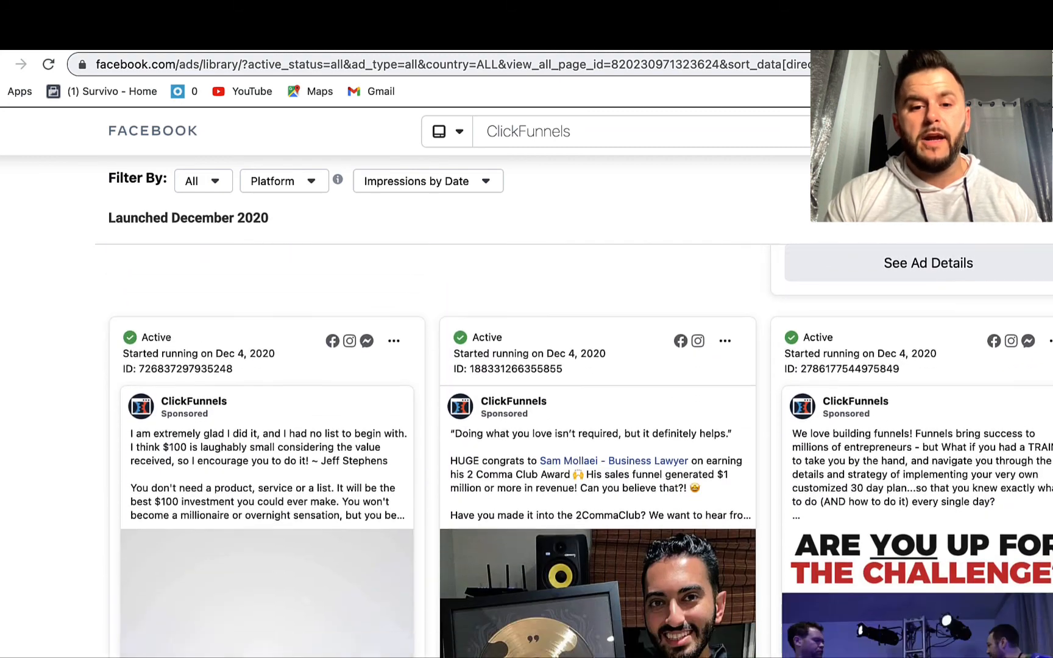
pyautogui.scroll(-10, 526, 451)
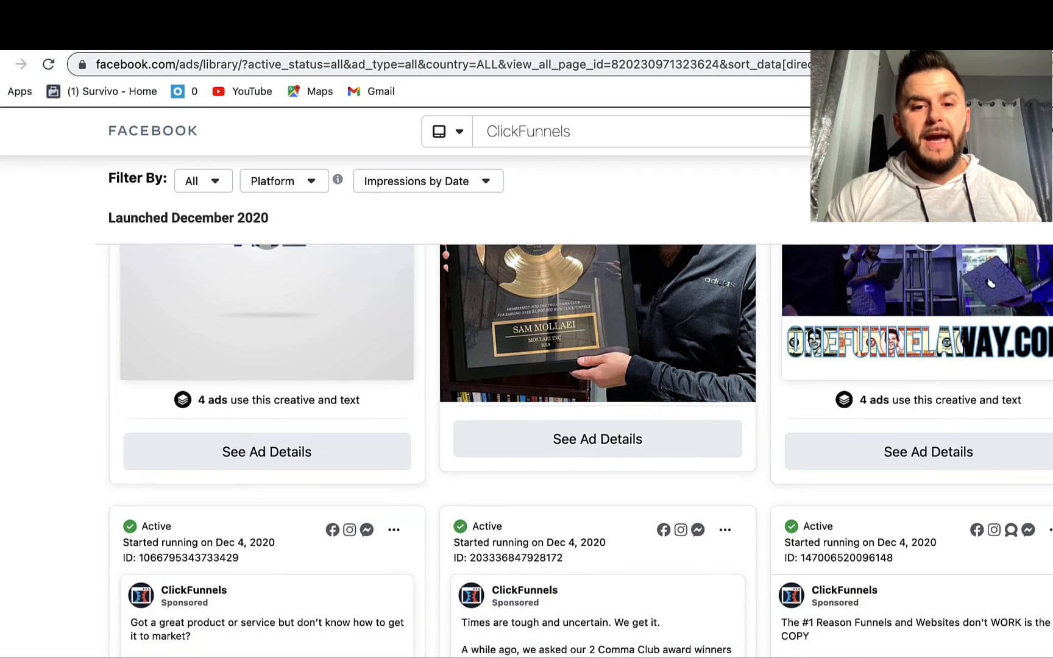
pyautogui.scroll(-15, 527, 451)
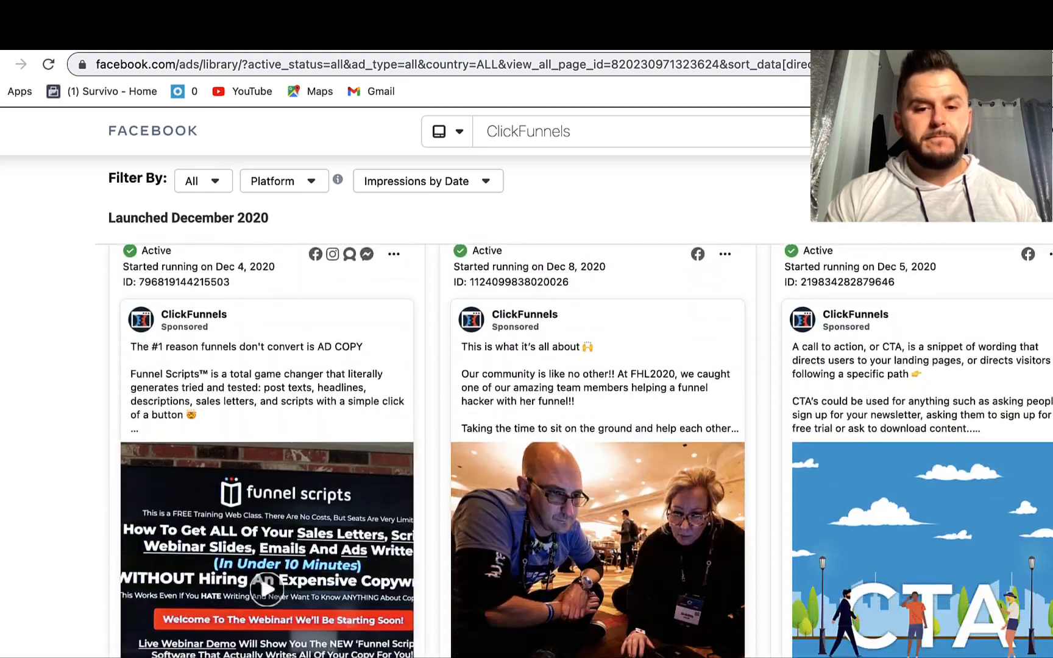
pyautogui.scroll(-15, 950, 287)
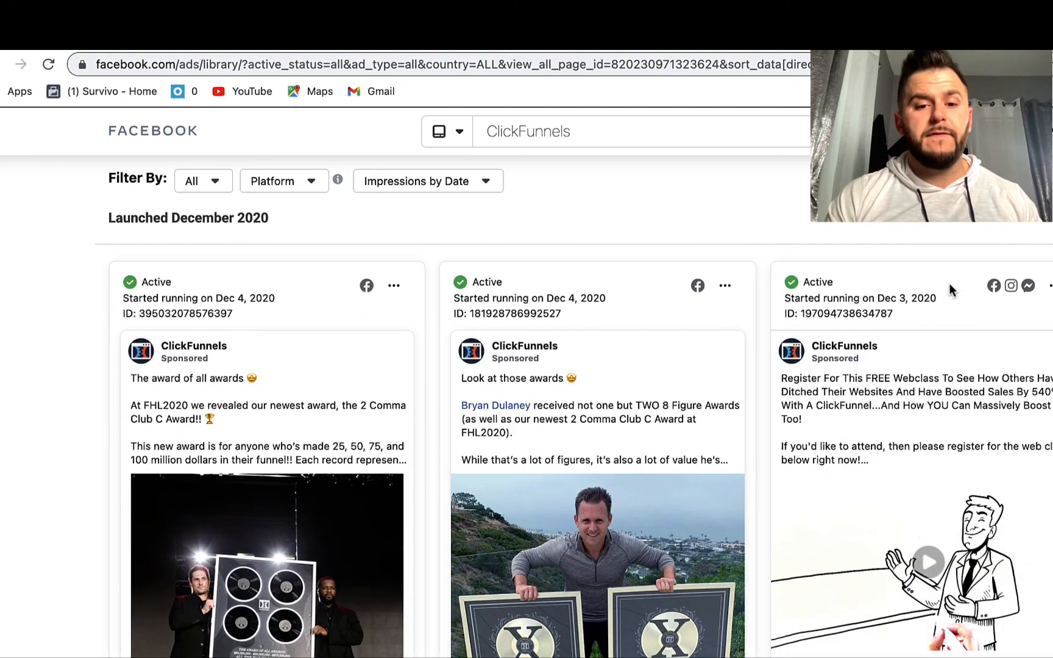
pyautogui.scroll(-15, 949, 283)
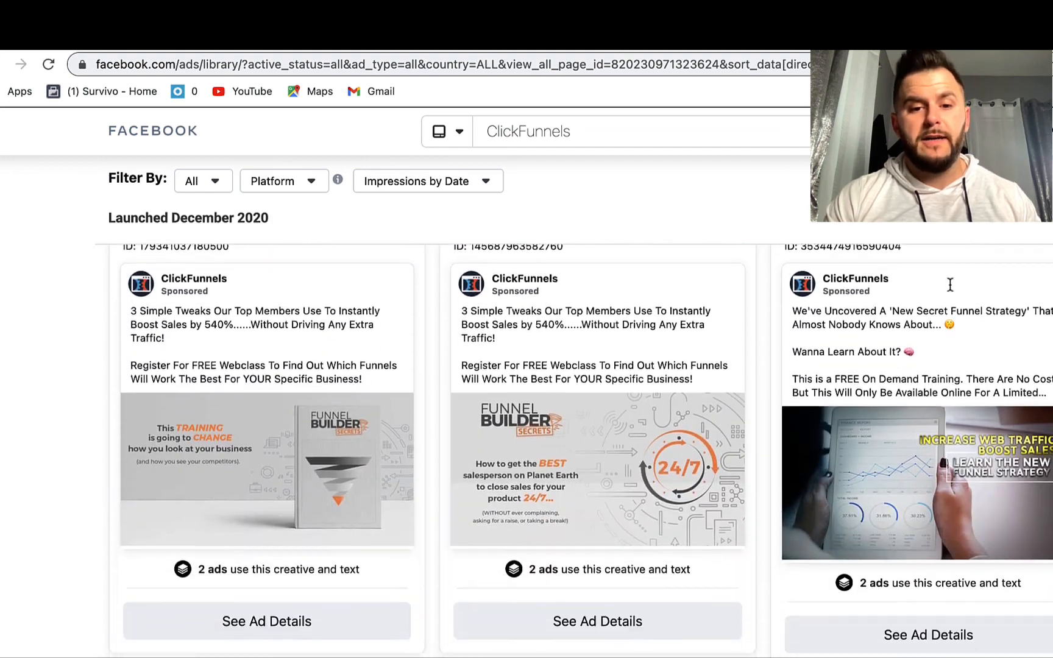
pyautogui.scroll(-15, 950, 284)
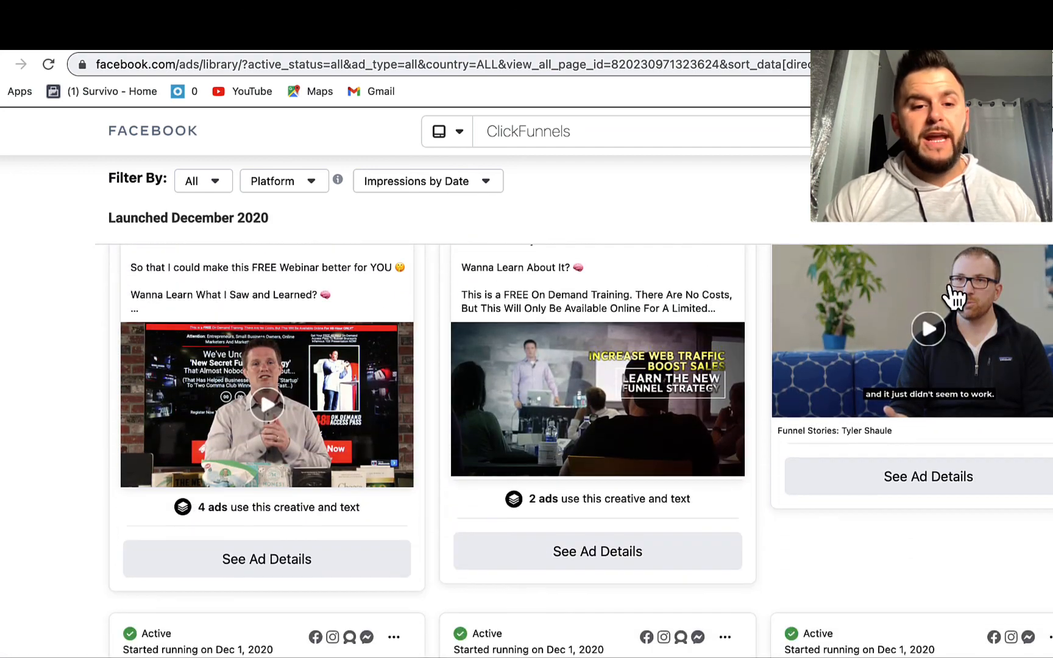
pyautogui.scroll(-10, 954, 295)
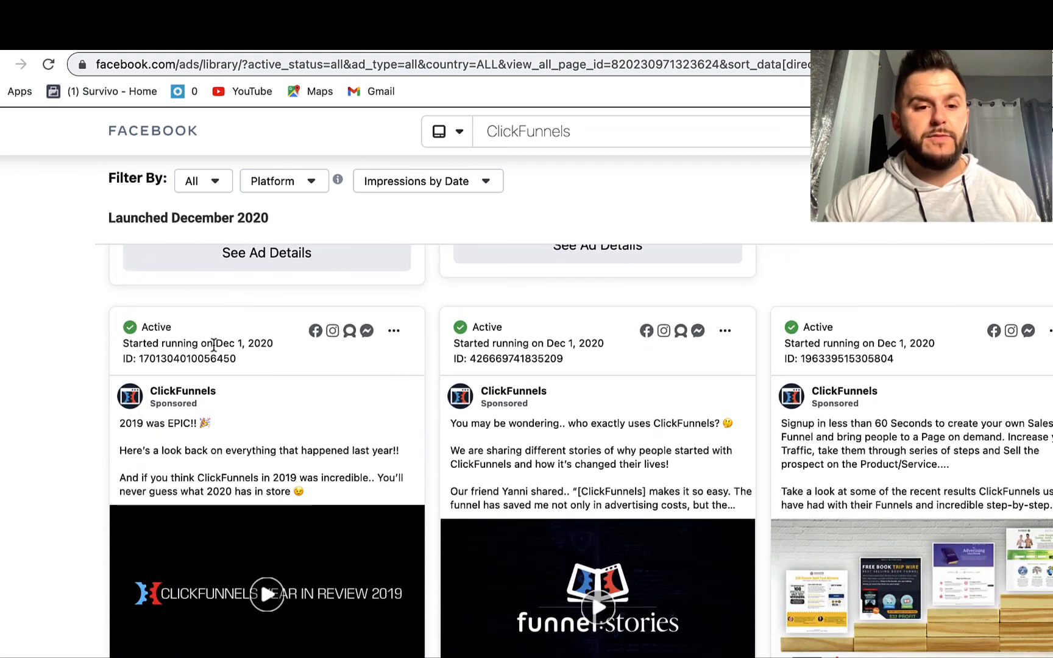
pyautogui.moveTo(214, 345); pyautogui.dragTo(290, 352)
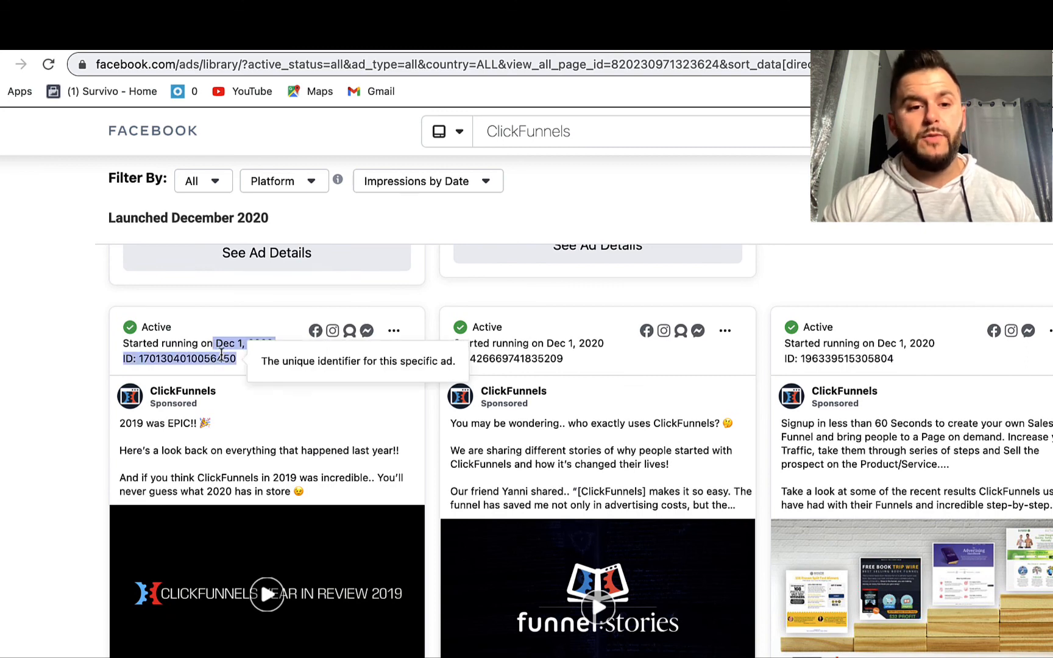
# - Search the advertisers for "google" and open the verified Google page's ads
pyautogui.scroll(10, 225, 343)
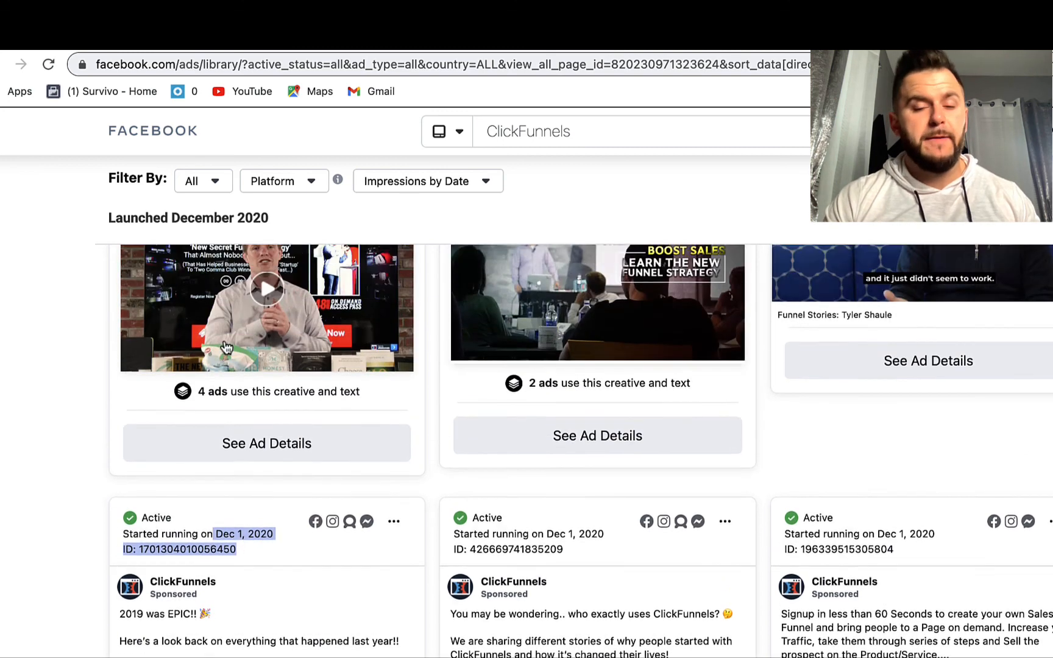
pyautogui.scroll(5, 229, 344)
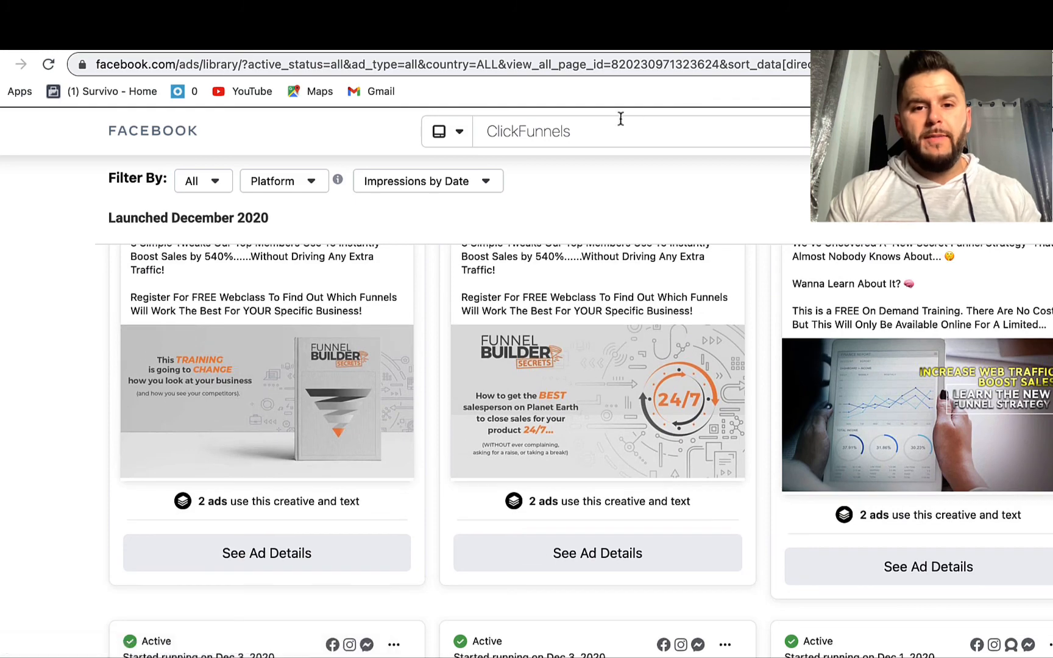
pyautogui.doubleClick(611, 132)
pyautogui.write('google')
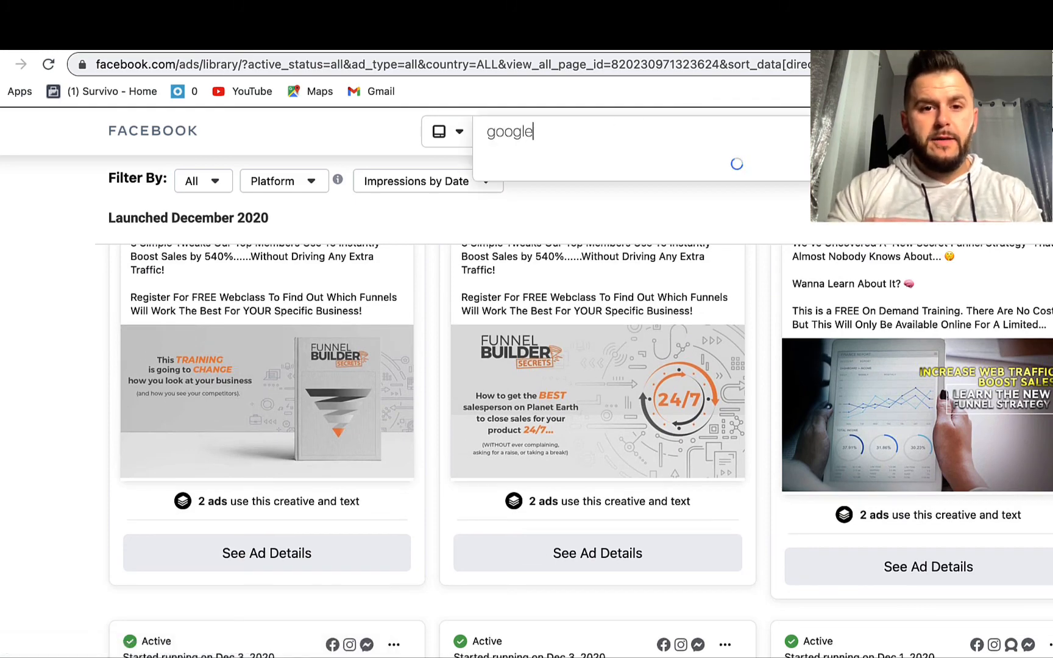
pyautogui.click(558, 208)
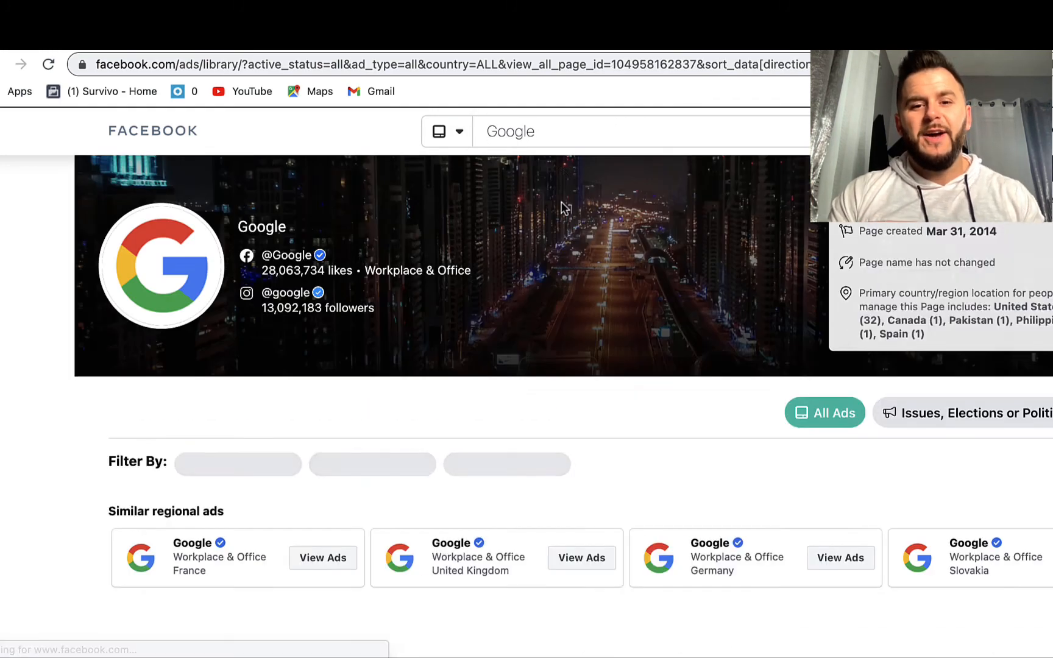
# - Look through the Google ads launched in January 2021, comparing their online course creatives across languages
pyautogui.scroll(-5, 561, 208)
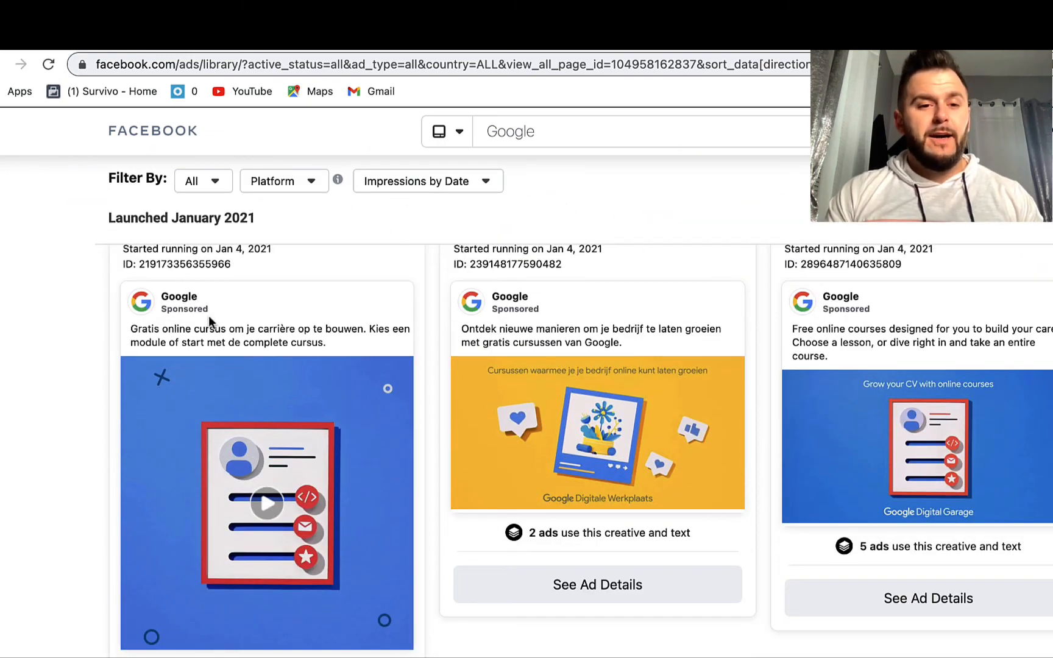
pyautogui.scroll(-9, 165, 316)
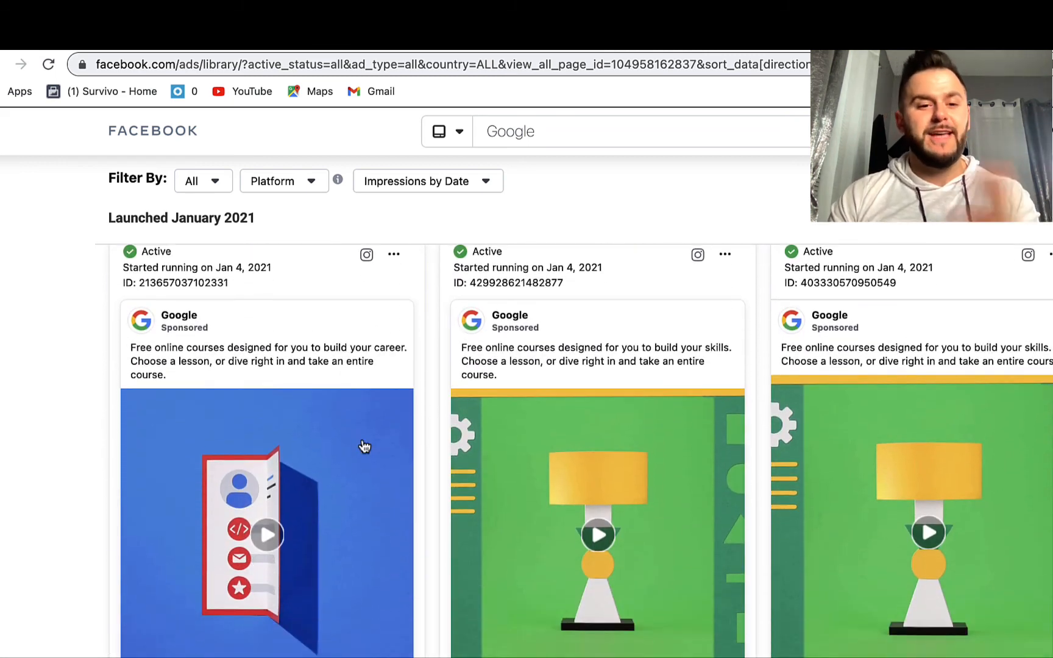
pyautogui.scroll(-11, 364, 447)
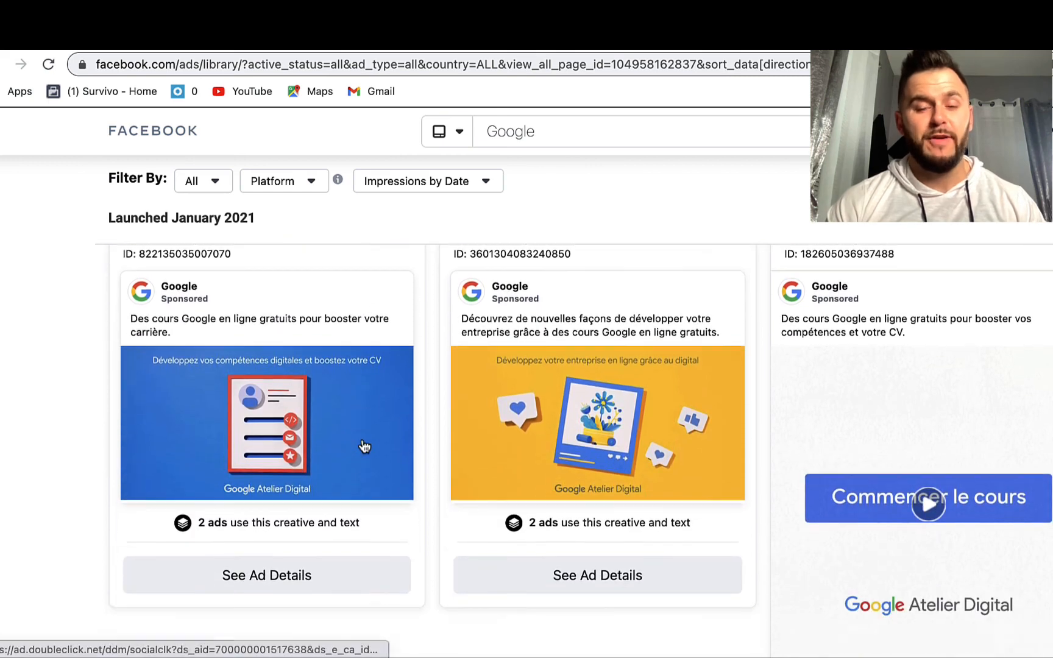
pyautogui.scroll(5, 363, 446)
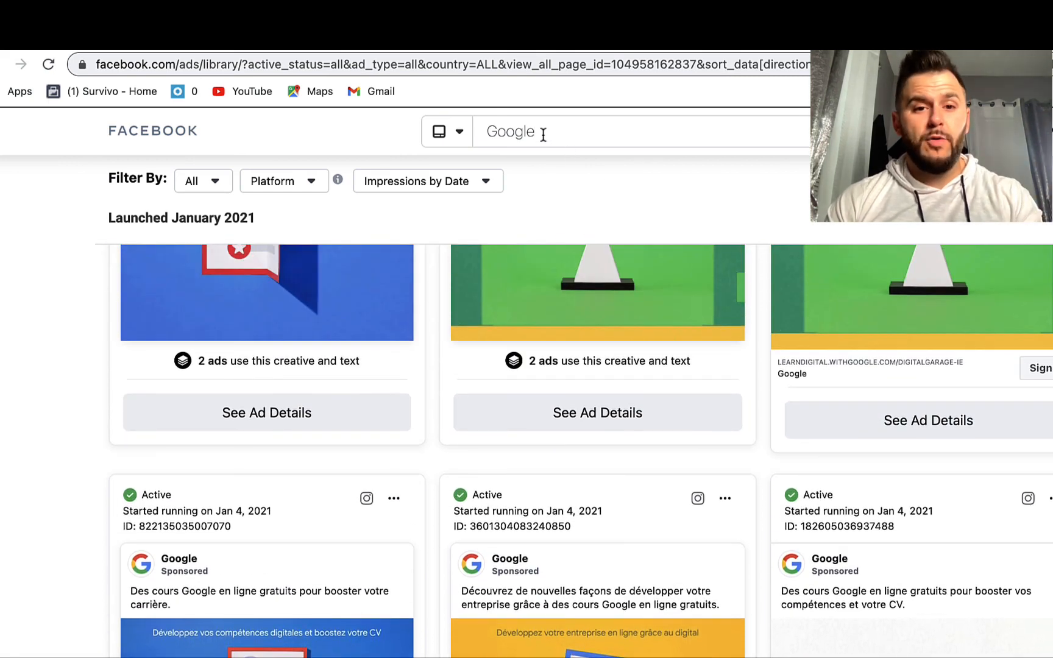
# - Search the advertisers for "gary va" and open the verified Gary Vaynerchuk page's ads
pyautogui.doubleClick(543, 134)
pyautogui.write('gary va')
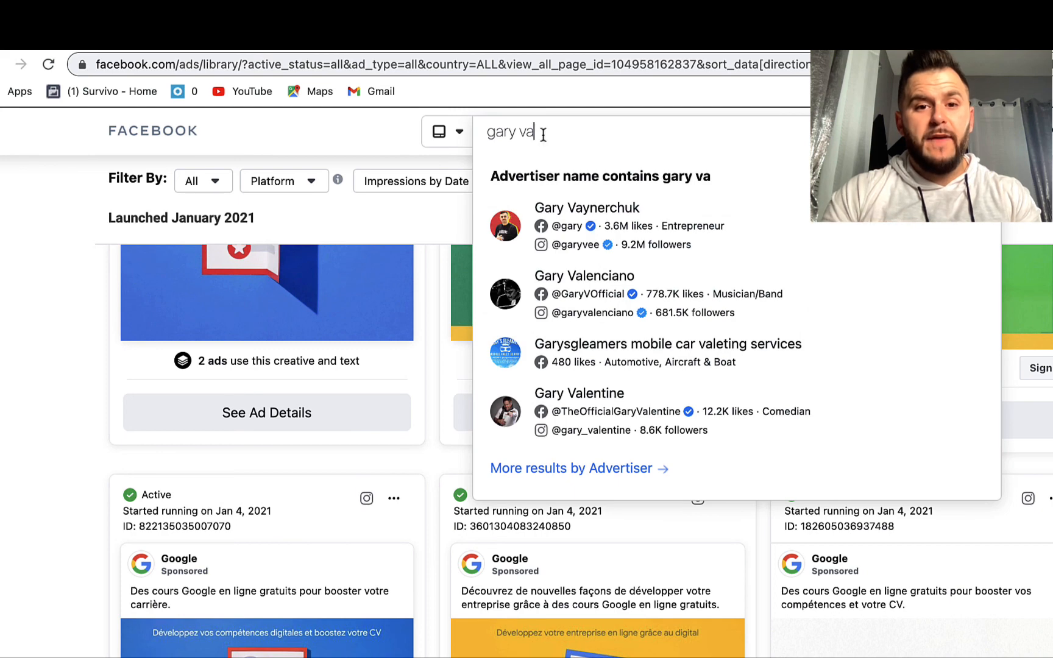
pyautogui.click(614, 194)
# - Examine the Gary Vaynerchuk ad launched in November 2018, highlighting the dates it ran
pyautogui.scroll(-5, 614, 194)
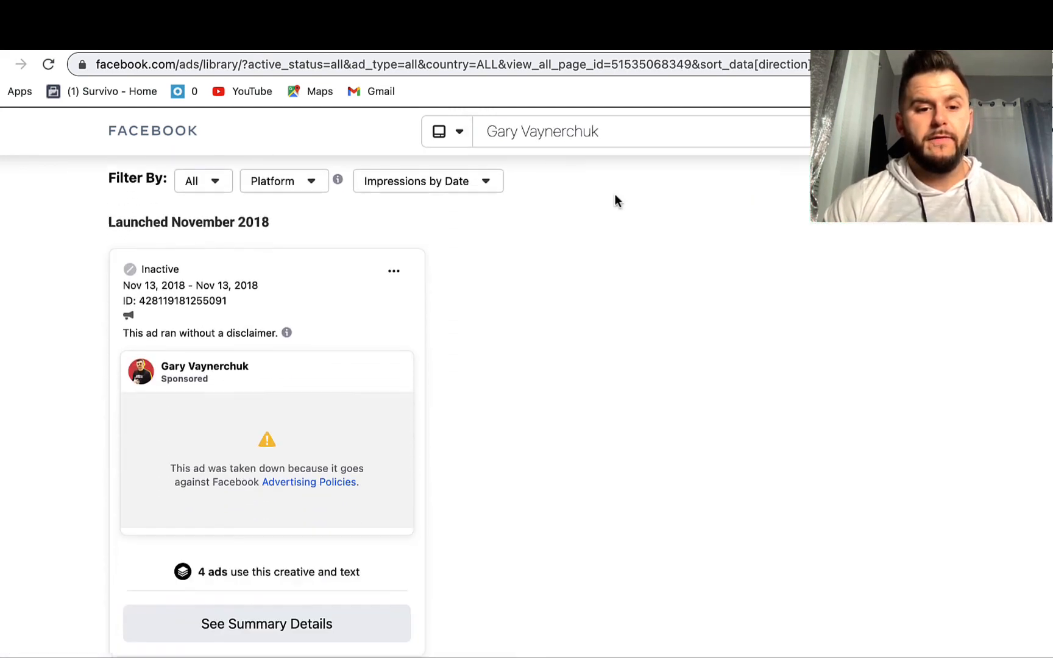
pyautogui.scroll(-1, 279, 372)
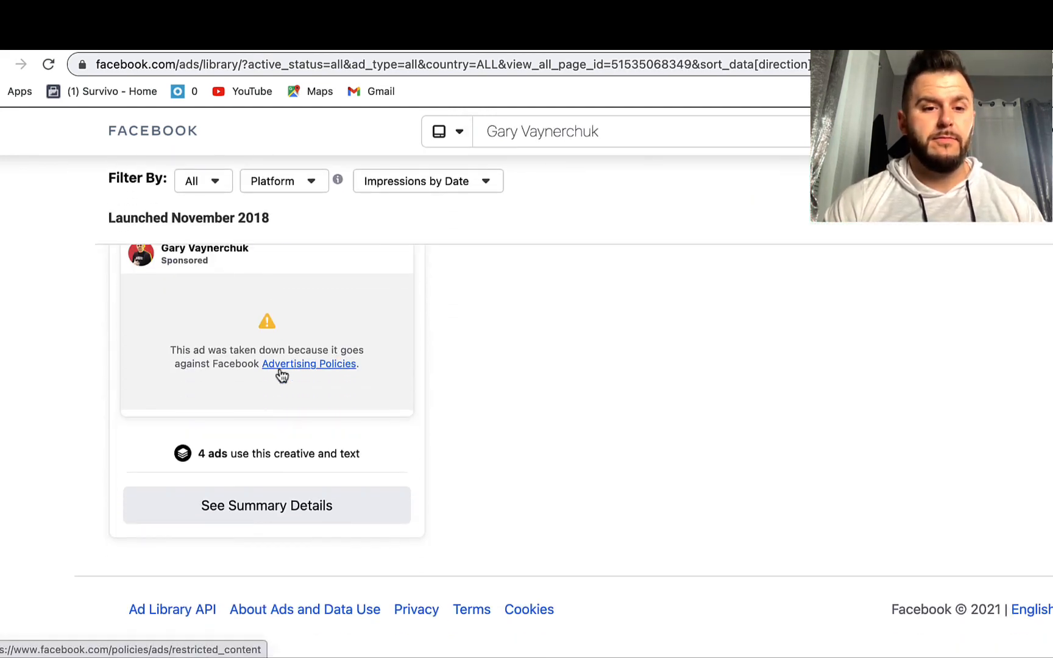
pyautogui.scroll(10, 282, 375)
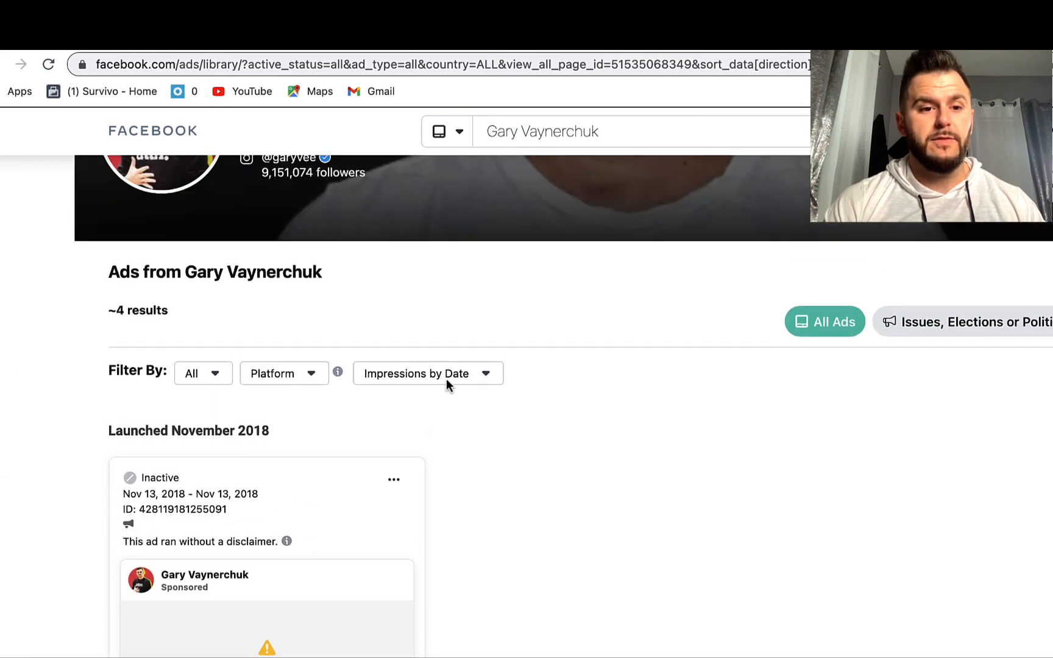
pyautogui.scroll(-2, 461, 457)
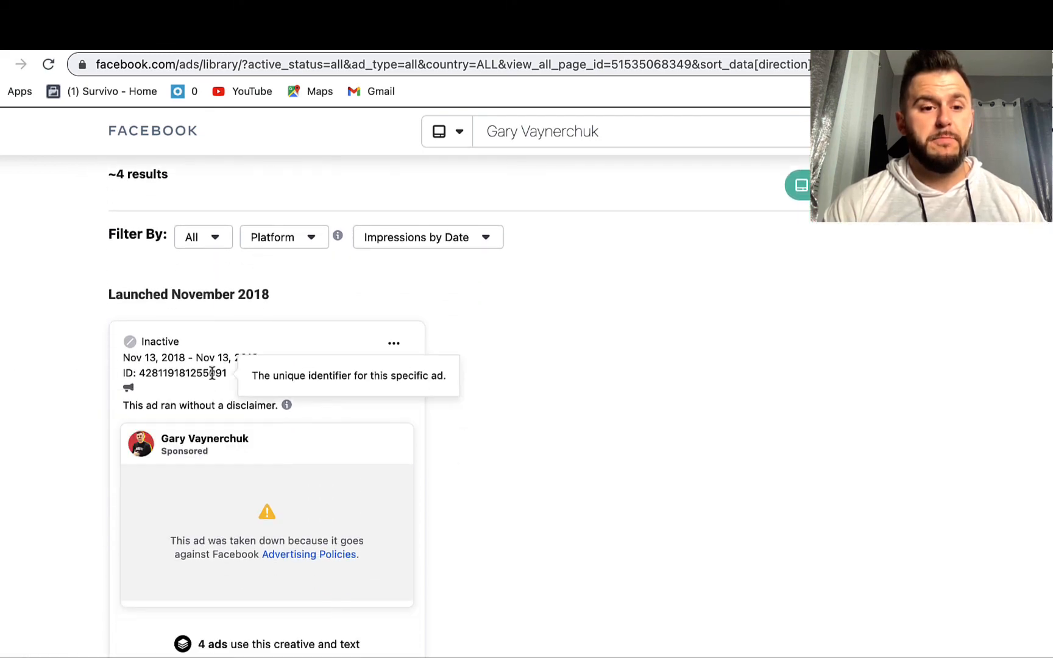
pyautogui.moveTo(123, 359); pyautogui.dragTo(305, 369)
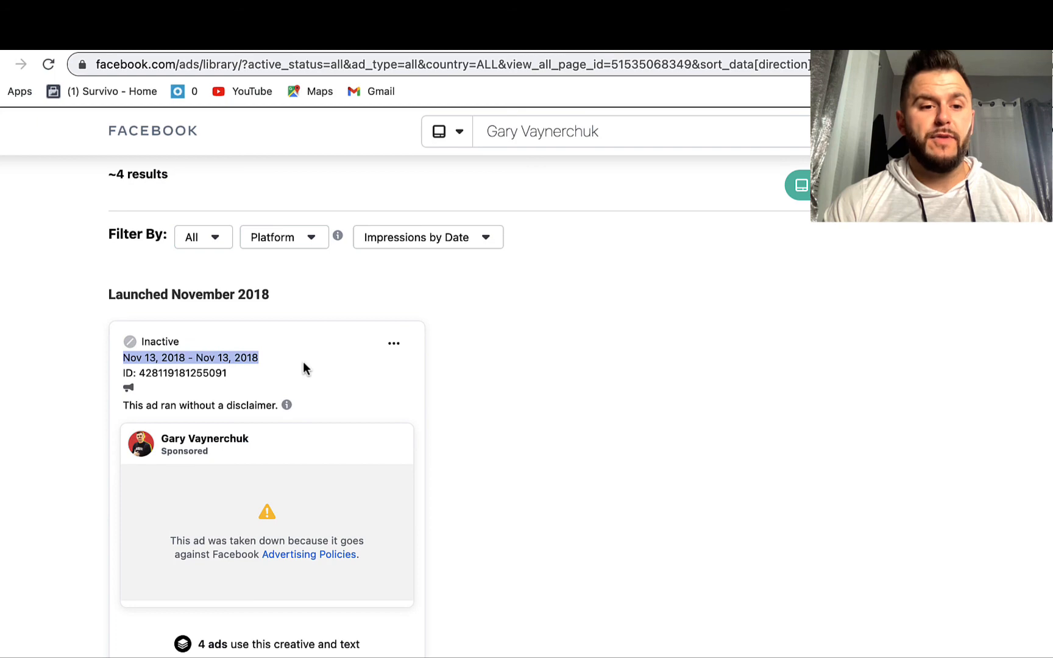
# - Open the summary details of the November 2018 ad to review its spend, impressions and audience, and go back to the ad listings
pyautogui.scroll(-5, 303, 362)
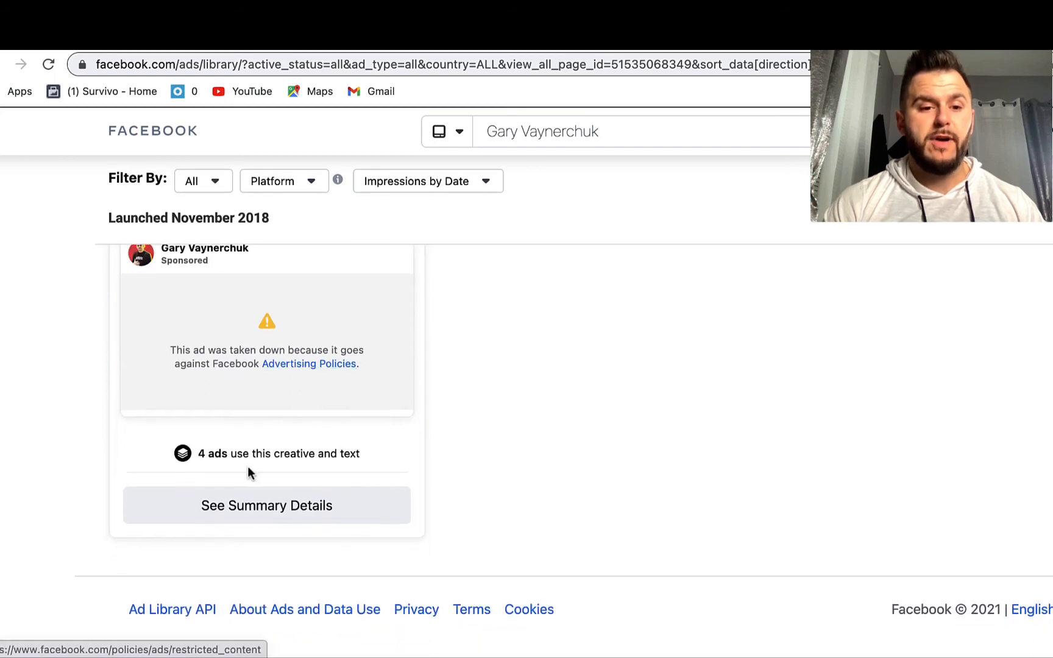
pyautogui.click(259, 506)
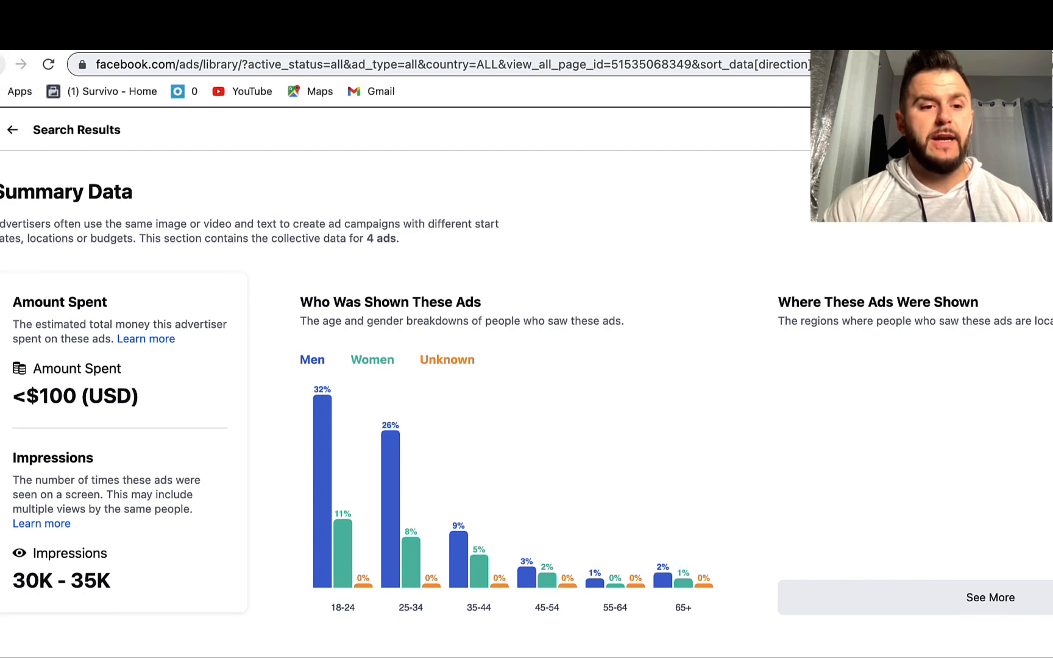
pyautogui.click(2, 64)
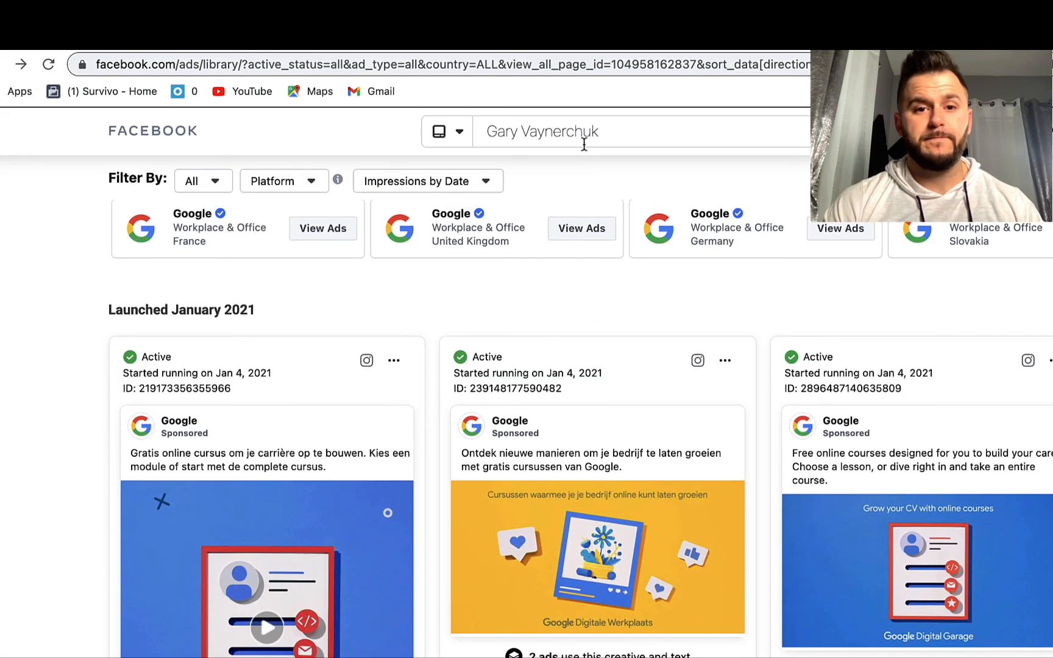
# - Search the advertisers for "lewis howes" and open the verified Lewis Howes page's ads
pyautogui.tripleClick(582, 134)
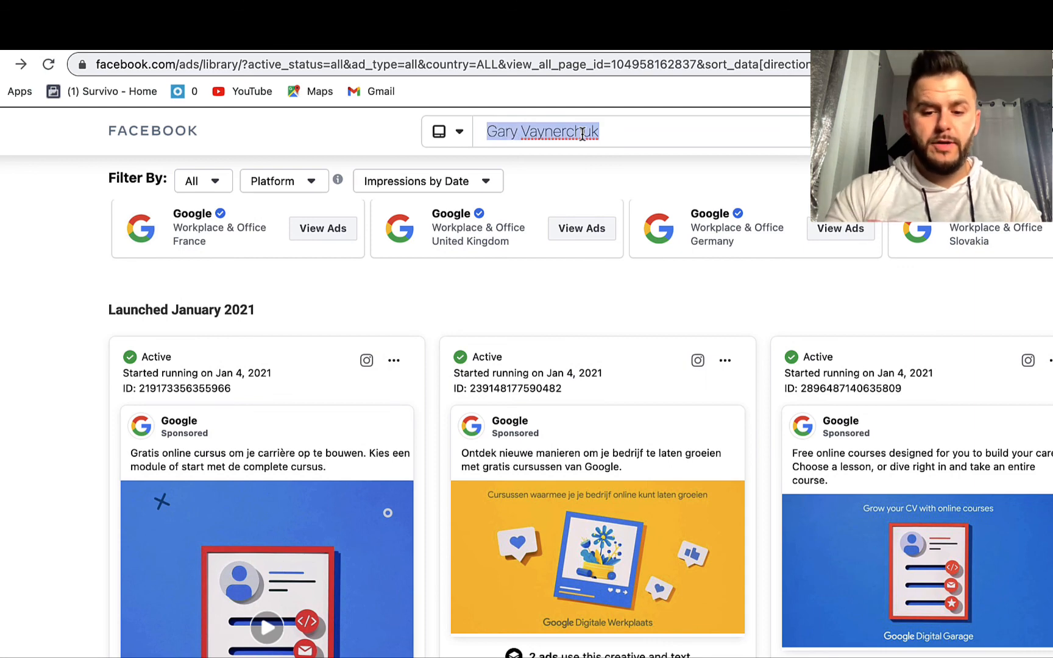
pyautogui.write('lewis howe')
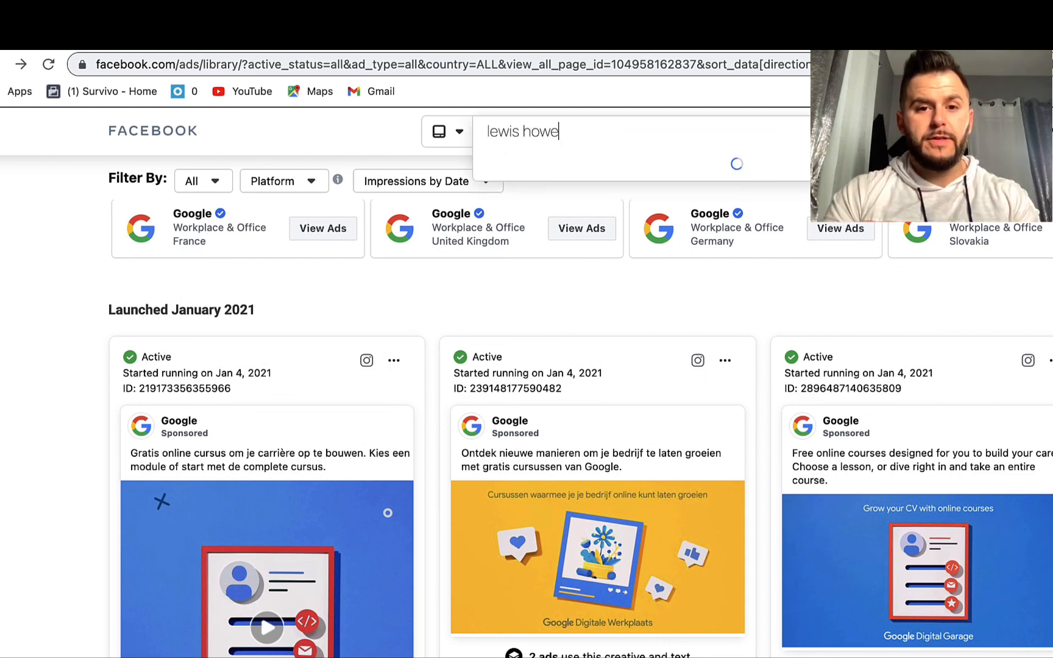
pyautogui.write('s')
pyautogui.click(575, 208)
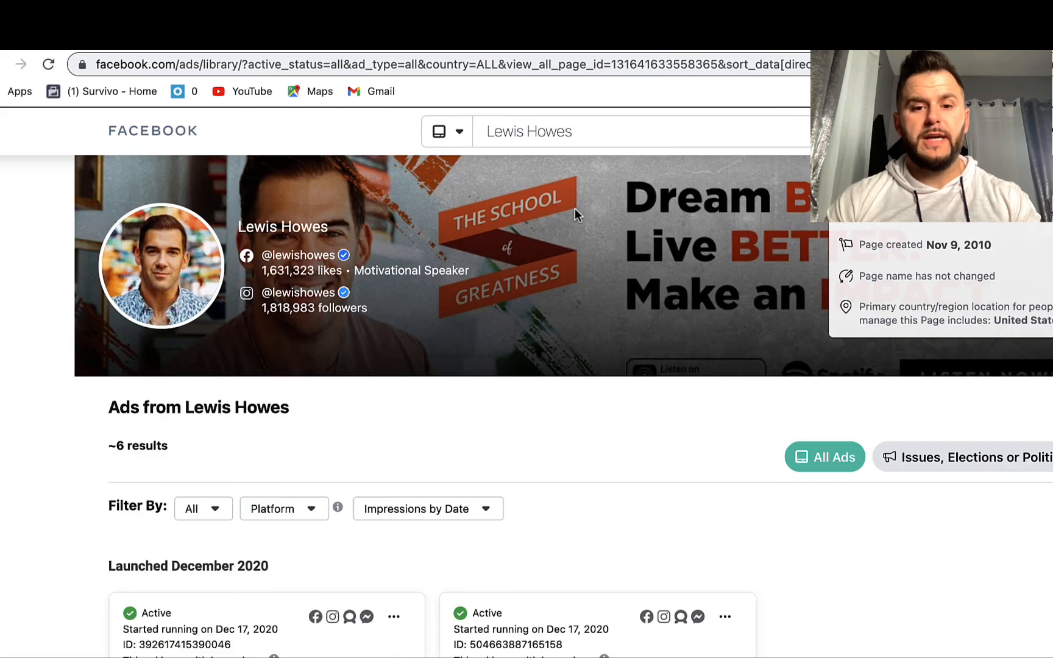
# - Examine the Lewis Howes ads launched in December and November 2020, highlighting the start date of the side hustle guide ad
pyautogui.scroll(-5, 576, 208)
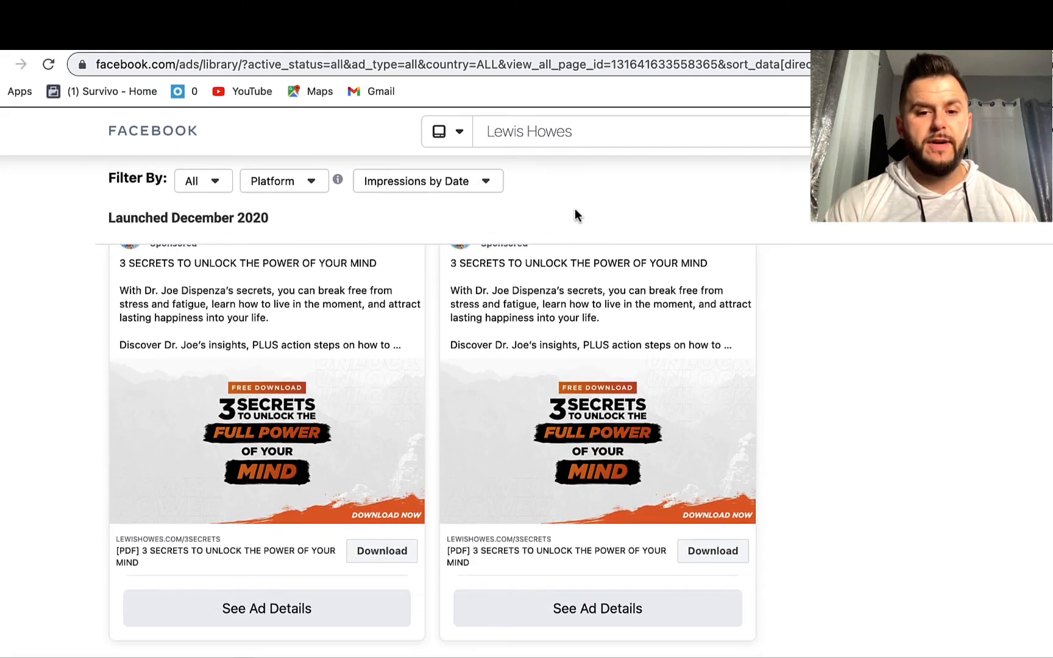
pyautogui.scroll(-1, 575, 208)
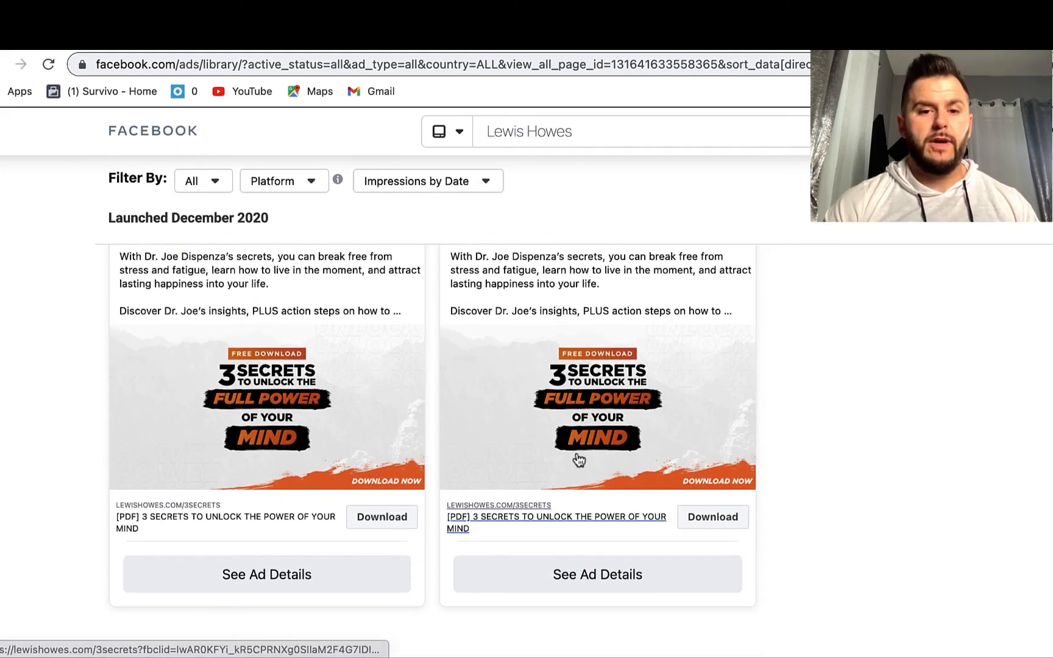
pyautogui.scroll(-4, 605, 414)
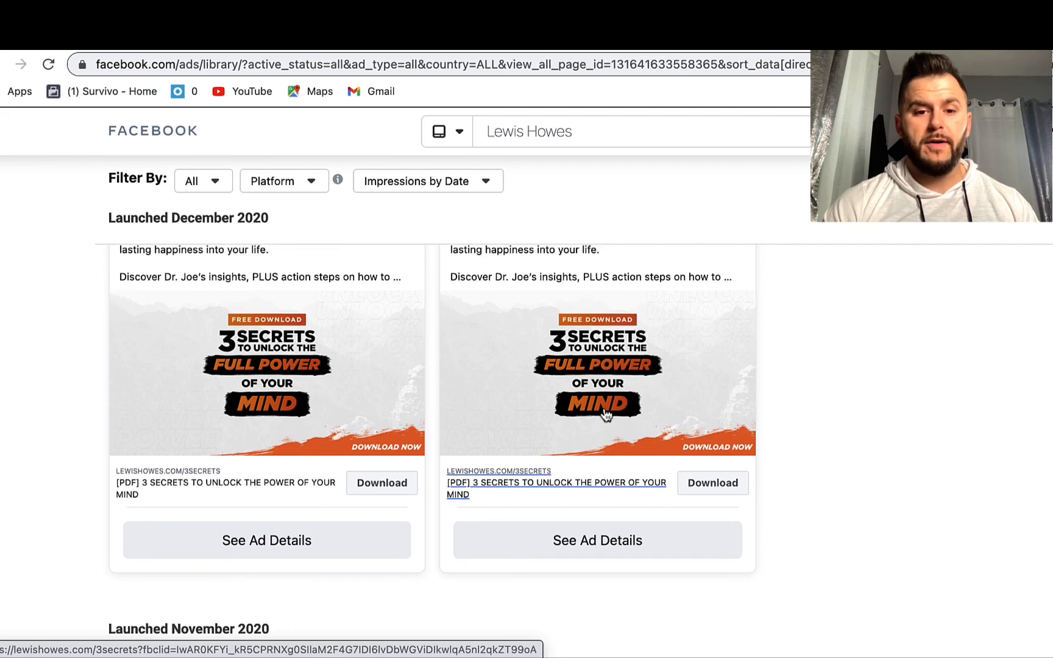
pyautogui.scroll(-6, 605, 414)
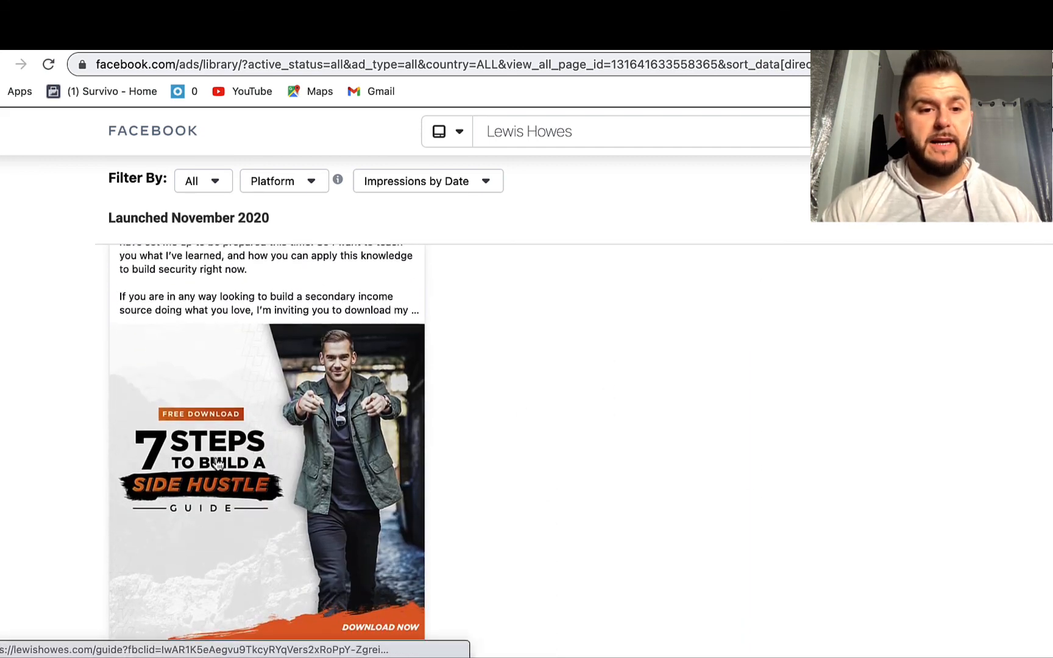
pyautogui.scroll(3, 226, 454)
pyautogui.scroll(1, 216, 457)
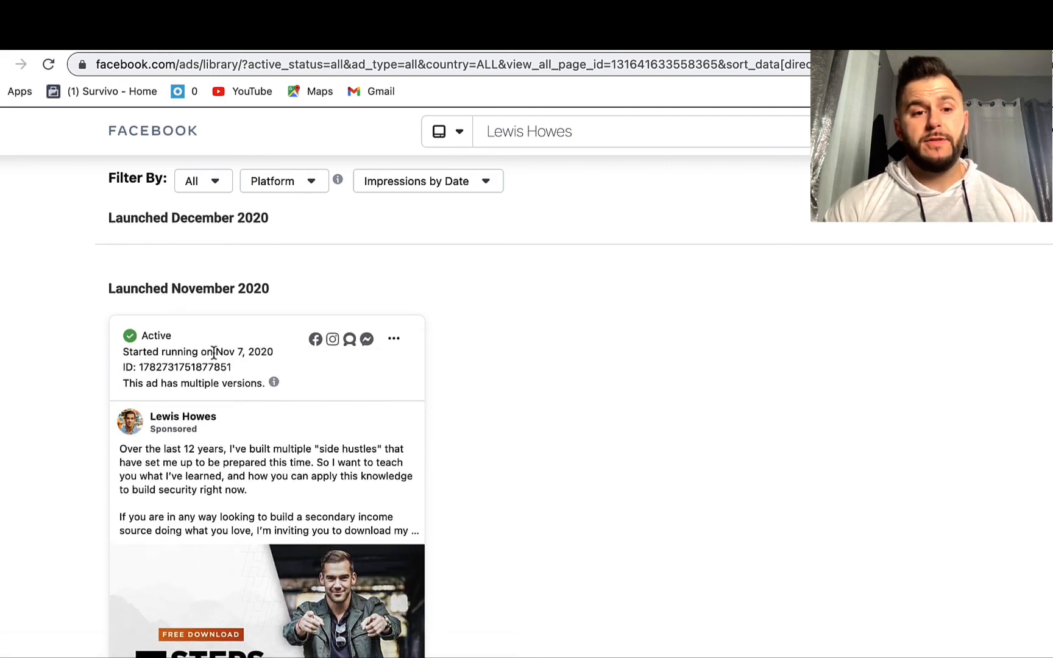
pyautogui.moveTo(213, 352); pyautogui.dragTo(289, 358)
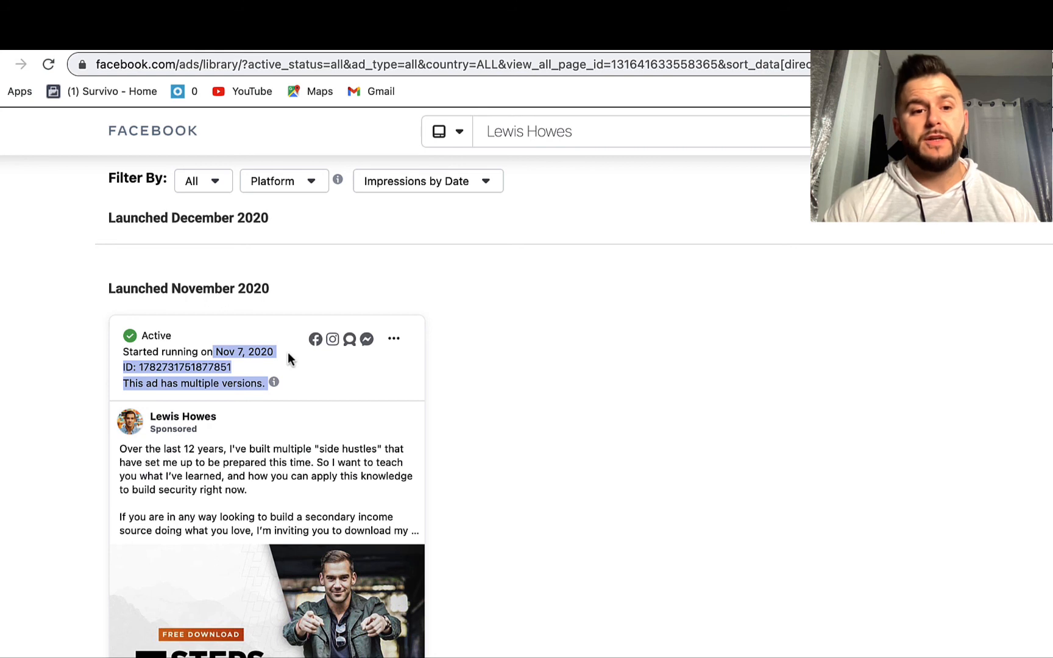
pyautogui.moveTo(212, 352); pyautogui.dragTo(315, 369)
pyautogui.scroll(-2, 315, 405)
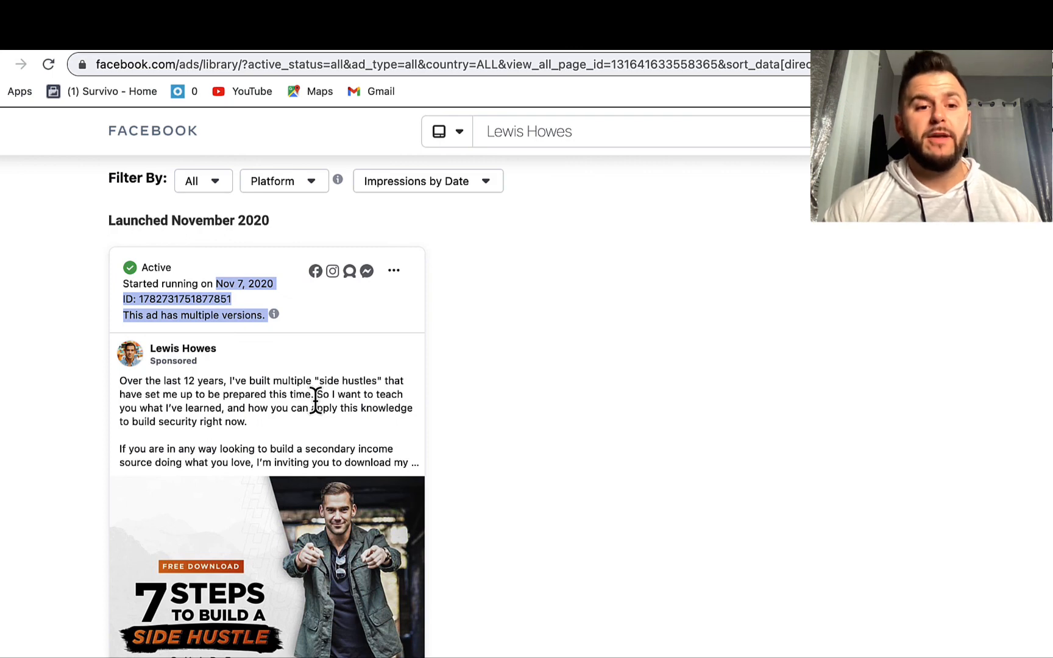
# - Review the Lewis Howes listings again, open the details of the "7 Steps to Build a Side Hustle" ad and expand its full text
pyautogui.scroll(10, 119, 275)
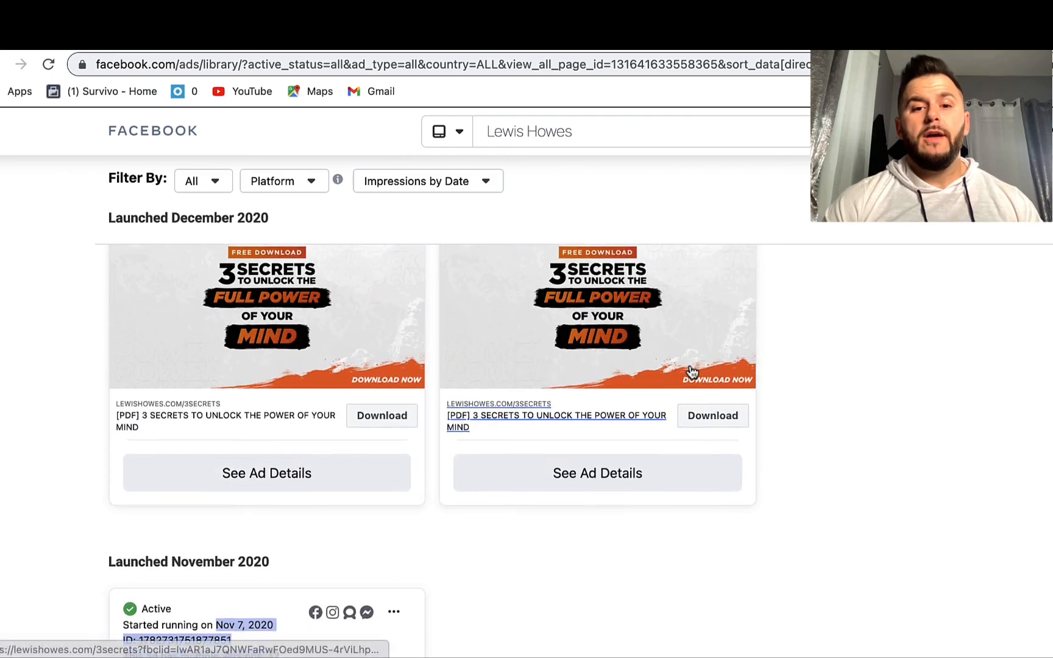
pyautogui.scroll(10, 837, 408)
pyautogui.scroll(-1, 836, 338)
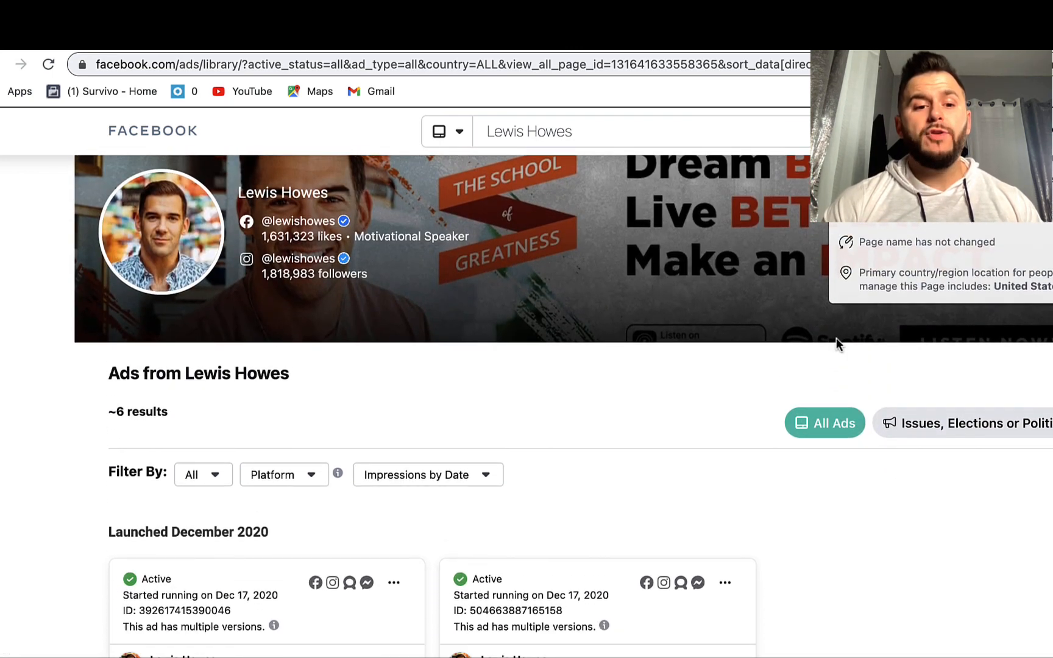
pyautogui.scroll(-14, 836, 338)
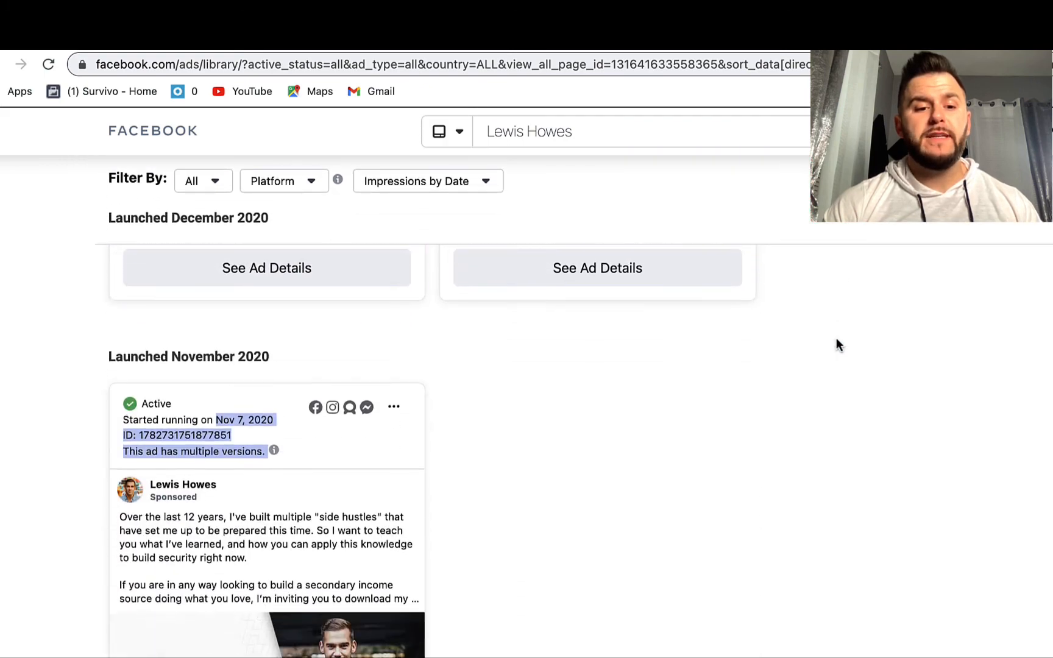
pyautogui.scroll(-2, 836, 339)
pyautogui.scroll(-1, 427, 383)
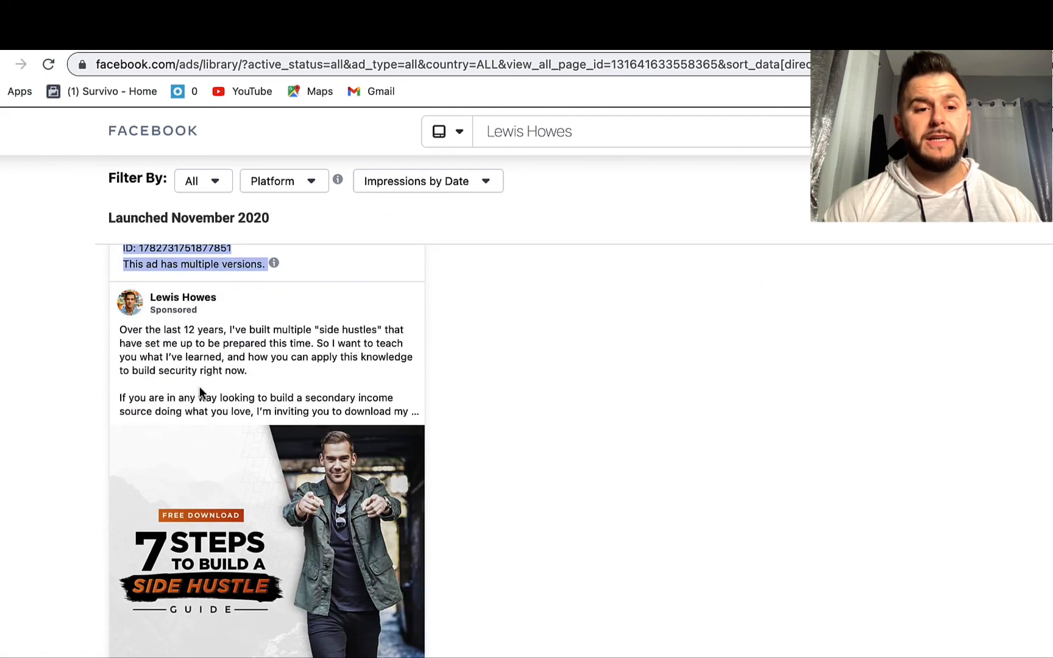
pyautogui.scroll(-2, 531, 378)
pyautogui.scroll(-3, 515, 373)
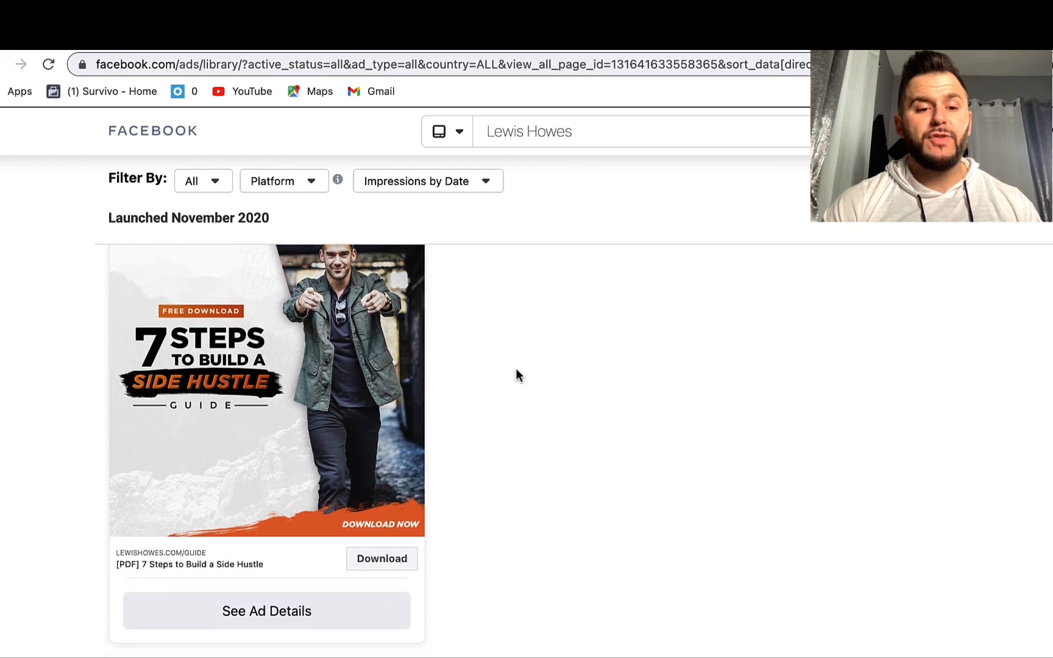
pyautogui.scroll(1, 515, 373)
pyautogui.click(249, 636)
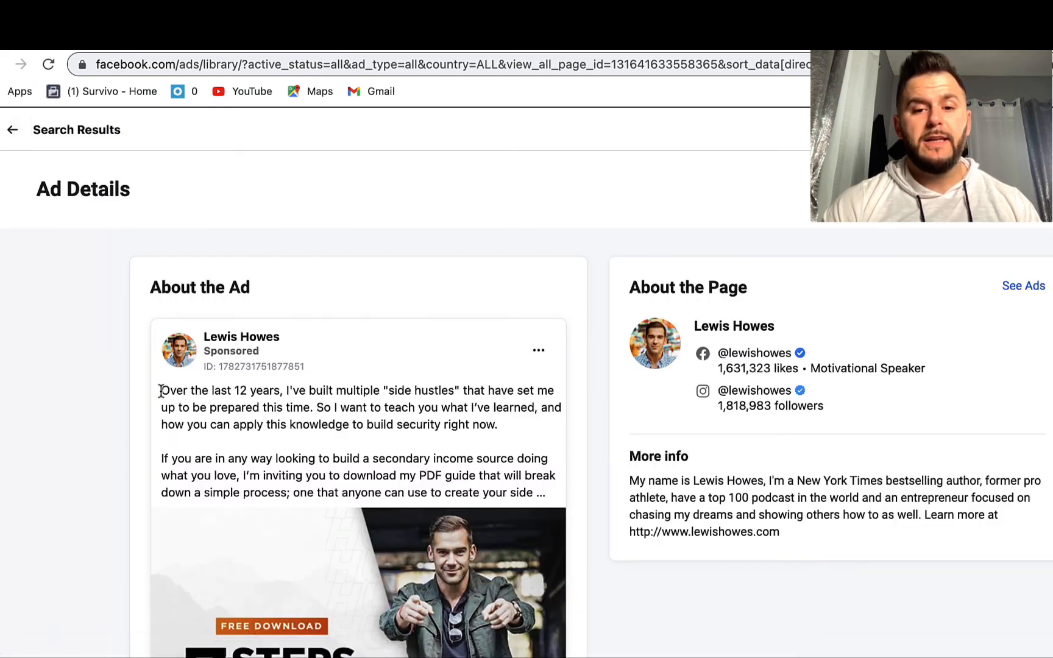
pyautogui.moveTo(159, 390); pyautogui.dragTo(564, 491)
pyautogui.click(516, 468)
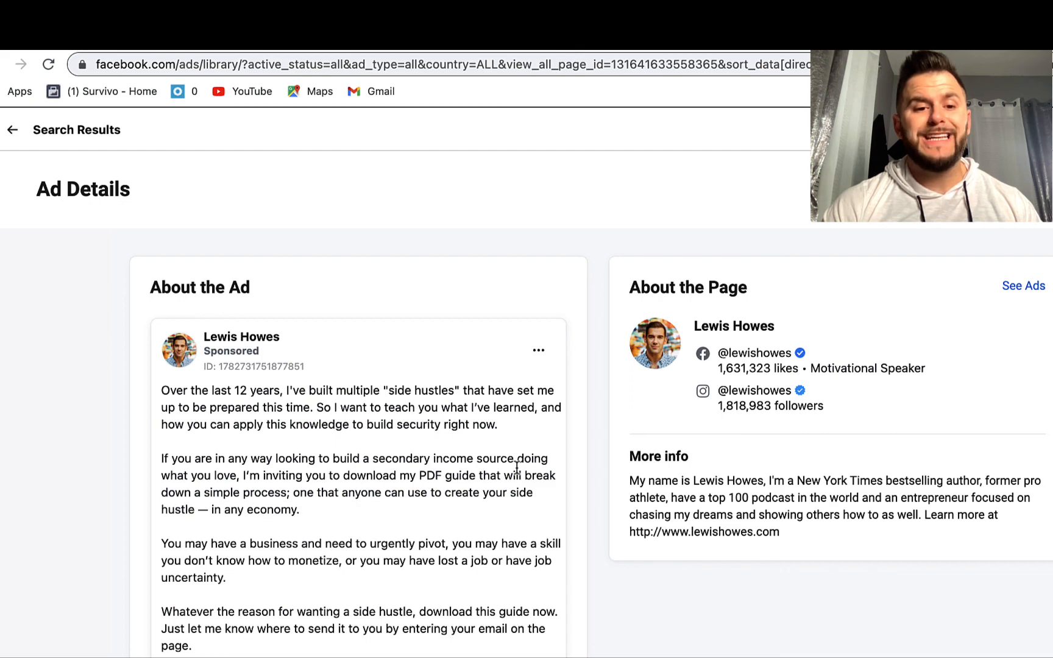
# - Open the side hustle ad's lewishowes.com/guide landing page, examine it from start to end, and return to the ad details
pyautogui.scroll(-8, 221, 407)
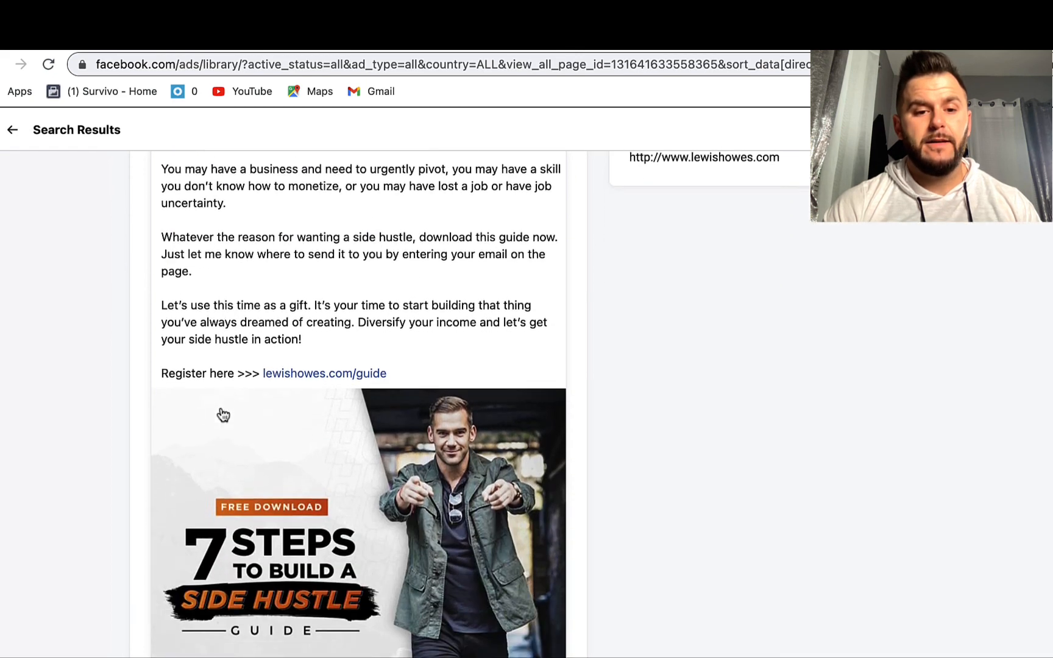
pyautogui.scroll(-5, 432, 458)
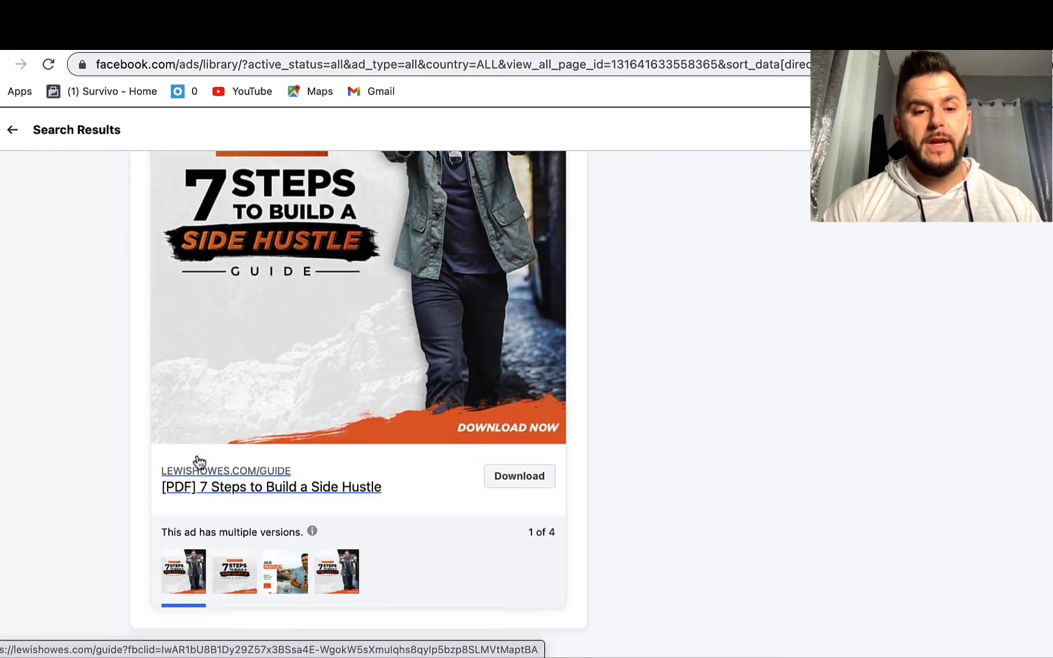
pyautogui.click(235, 473)
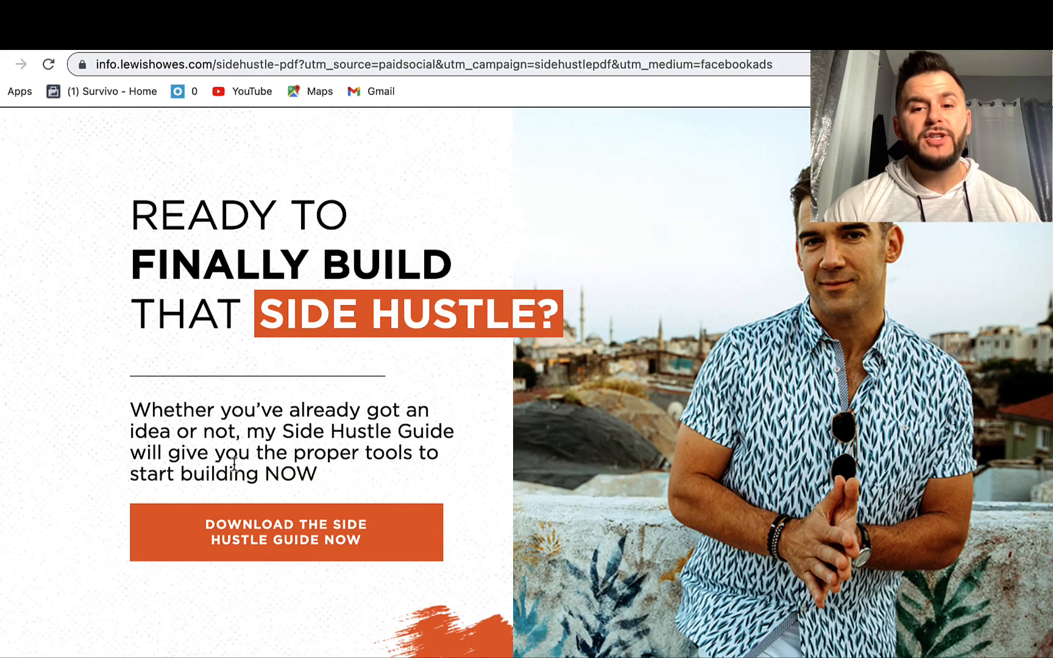
pyautogui.scroll(-10, 234, 463)
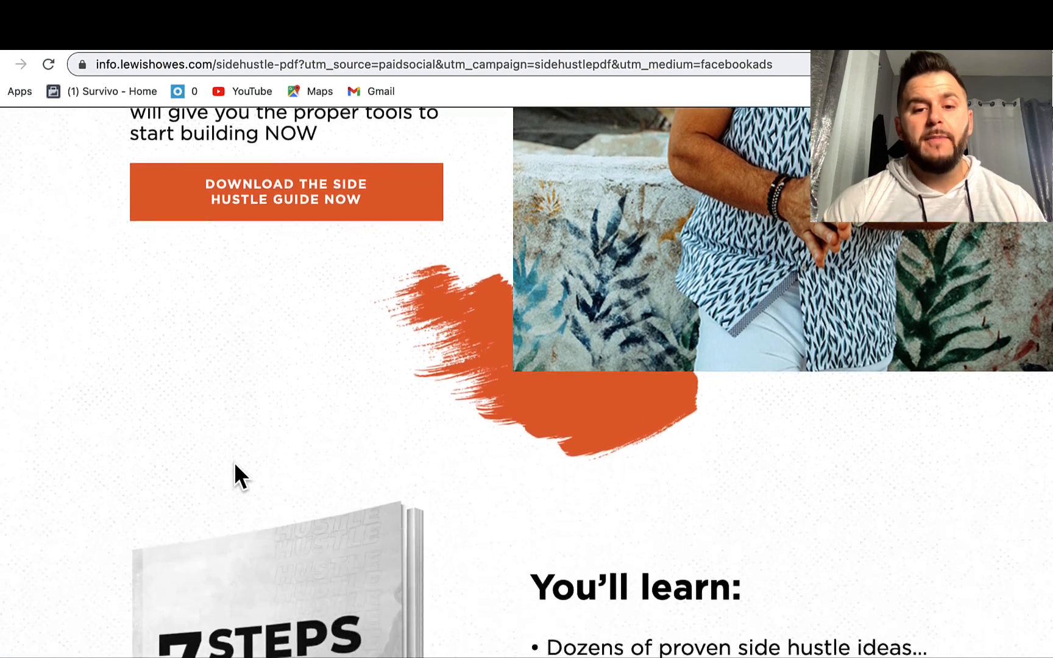
pyautogui.scroll(-3, 237, 475)
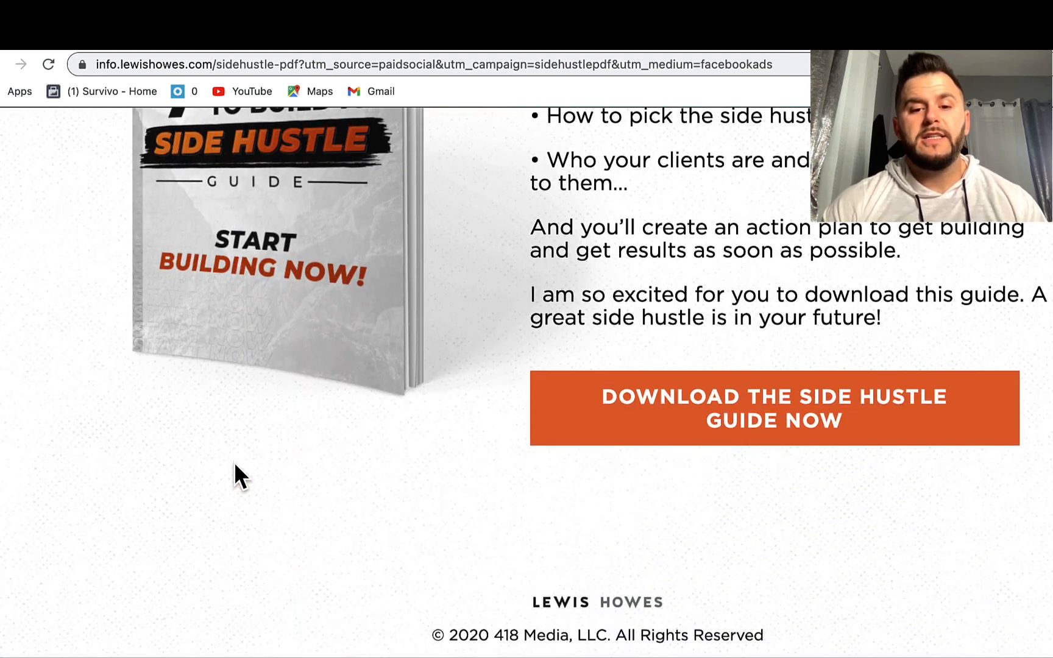
pyautogui.scroll(8, 235, 465)
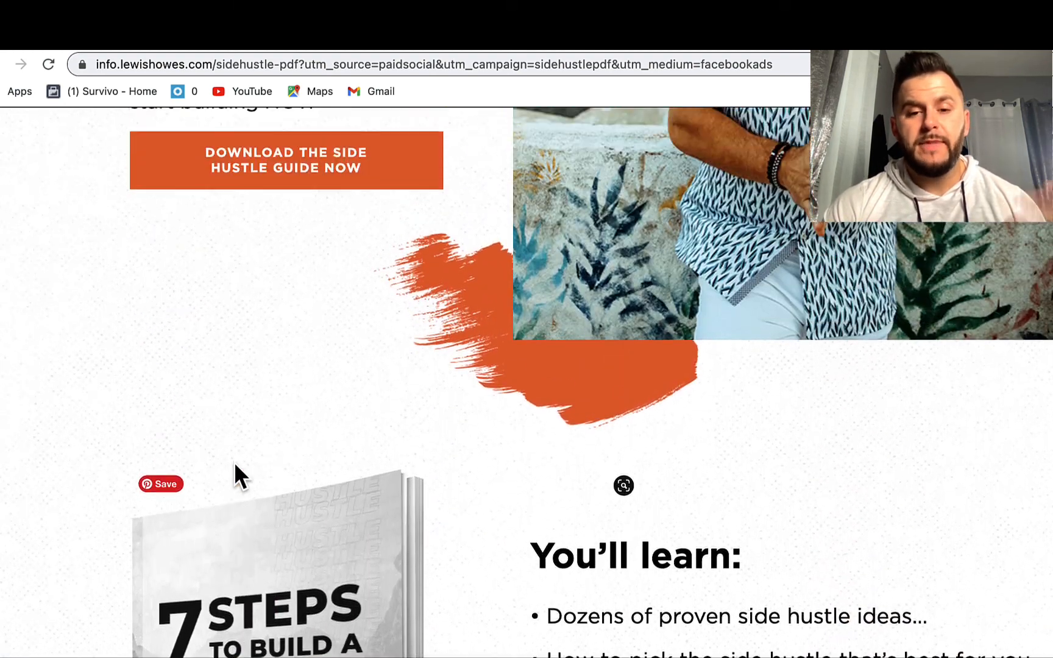
pyautogui.scroll(6, 235, 464)
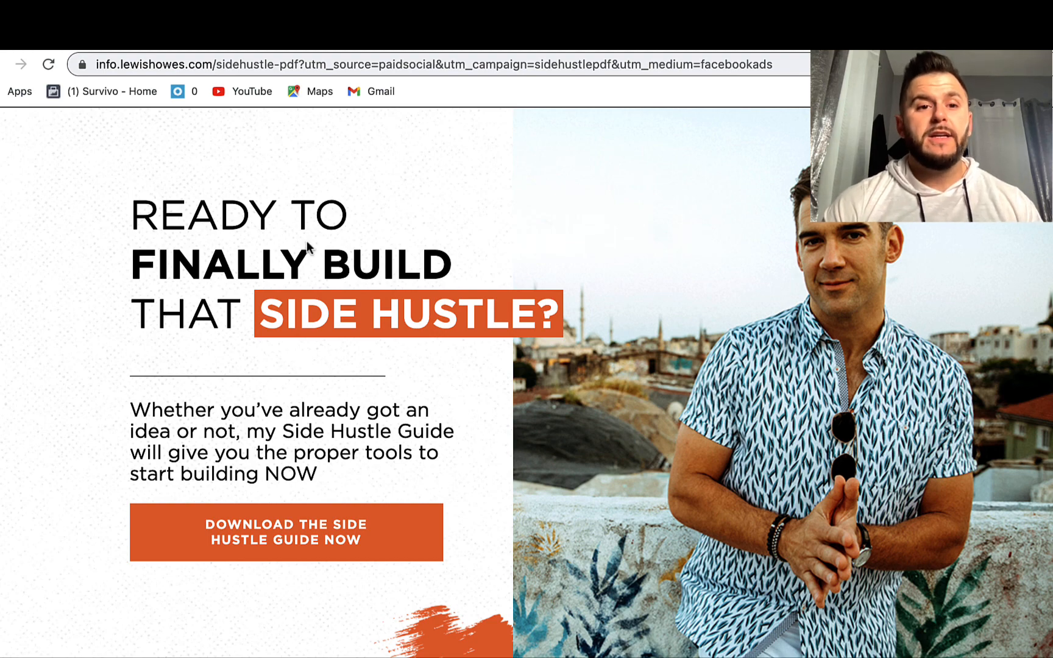
pyautogui.hotkey('ctrl', 'Tab')
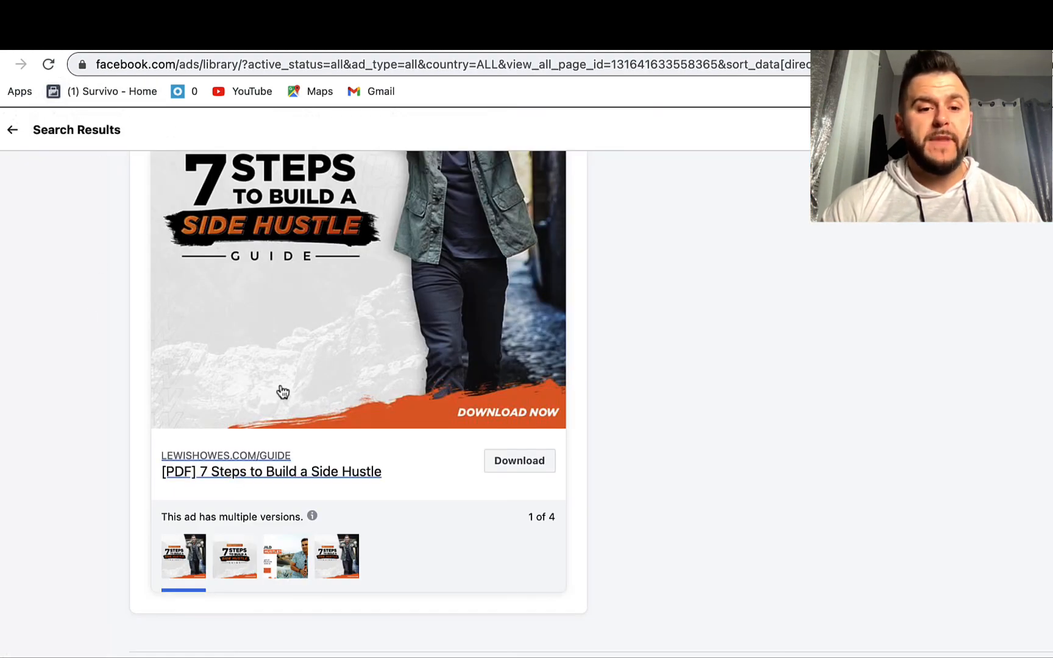
# - Load the Ad Library start page at facebook.com/ads/library and set the search category to Search all, ready for an advertiser name
pyautogui.moveTo(242, 64); pyautogui.dragTo(816, 64)
pyautogui.press('BackSpace')
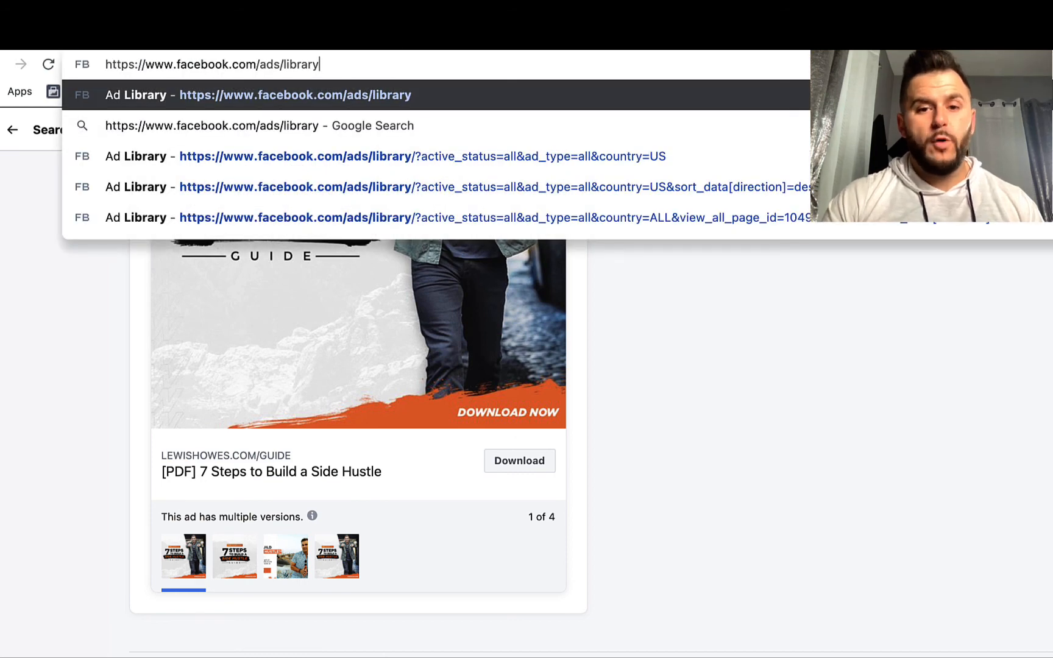
pyautogui.press('Return')
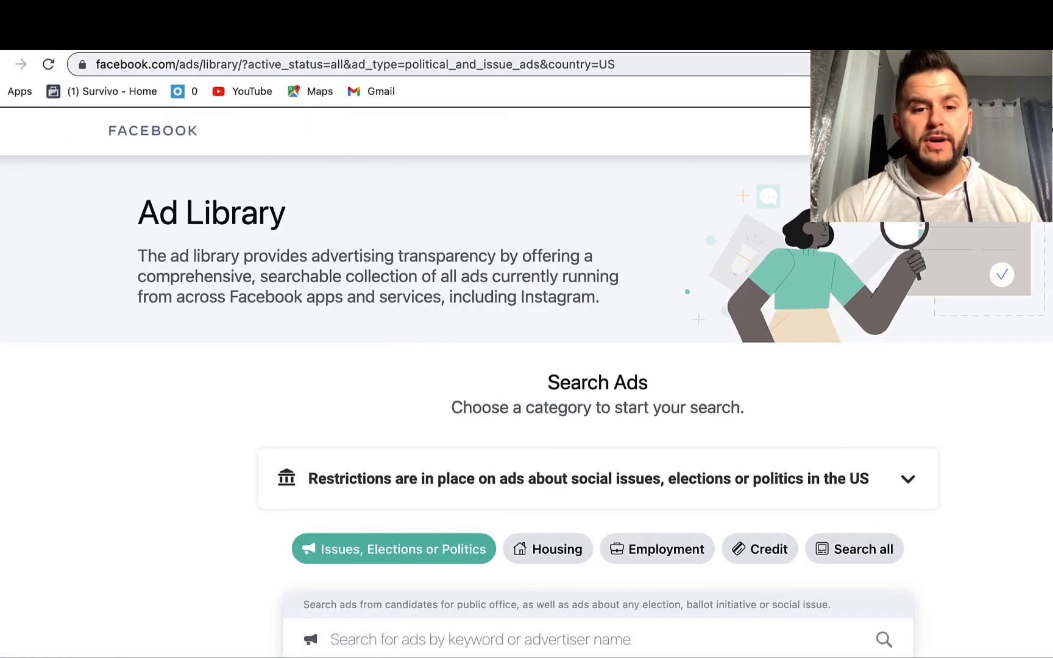
pyautogui.scroll(-3, 693, 419)
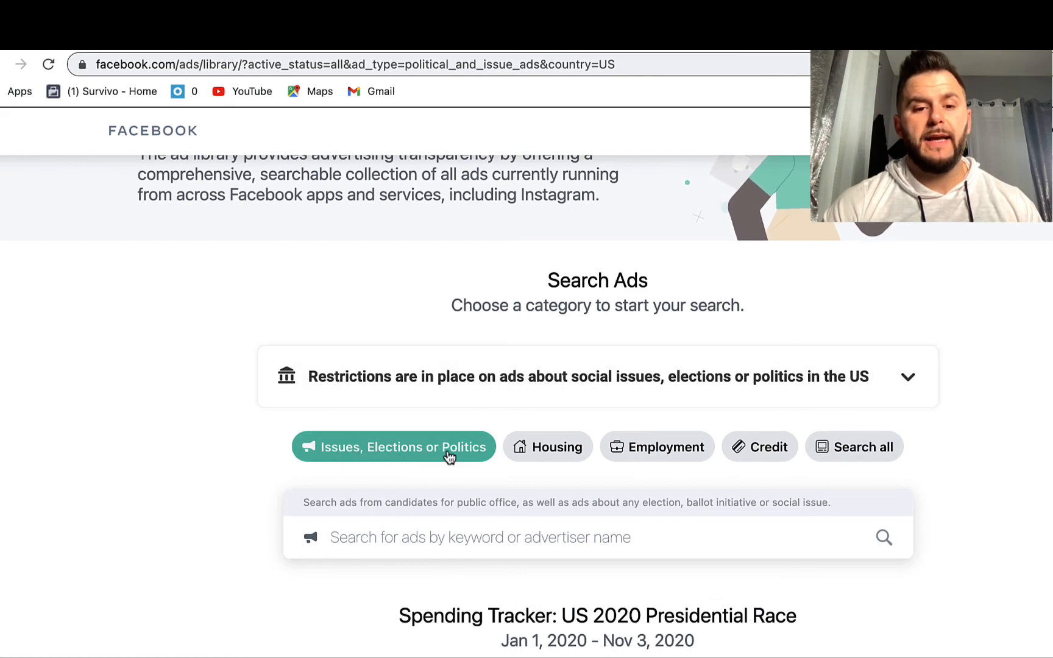
pyautogui.click(880, 458)
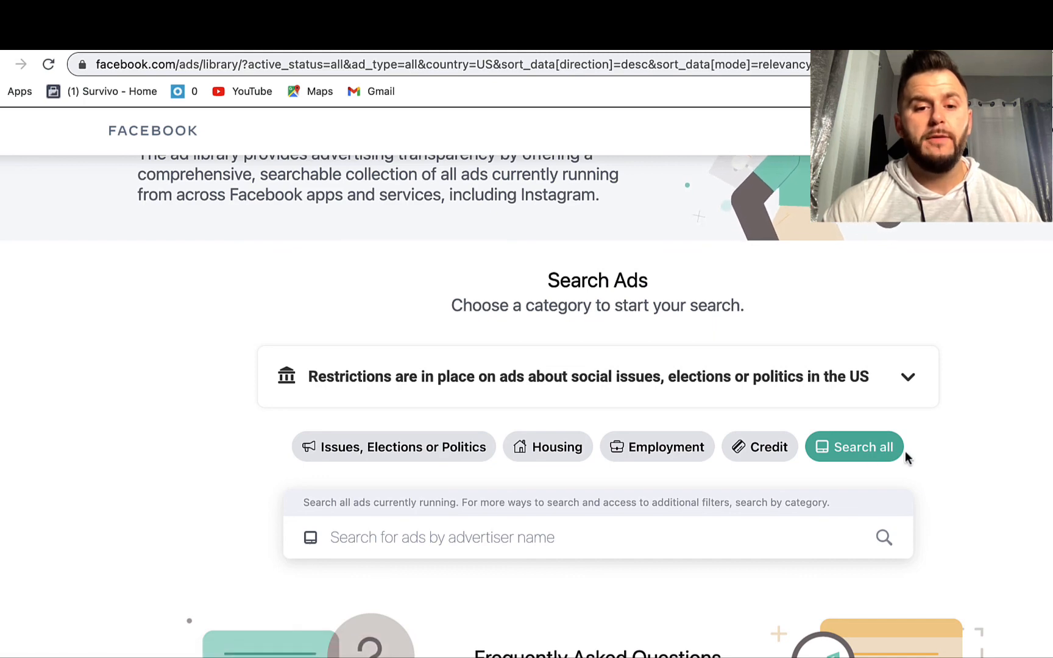
pyautogui.click(457, 538)
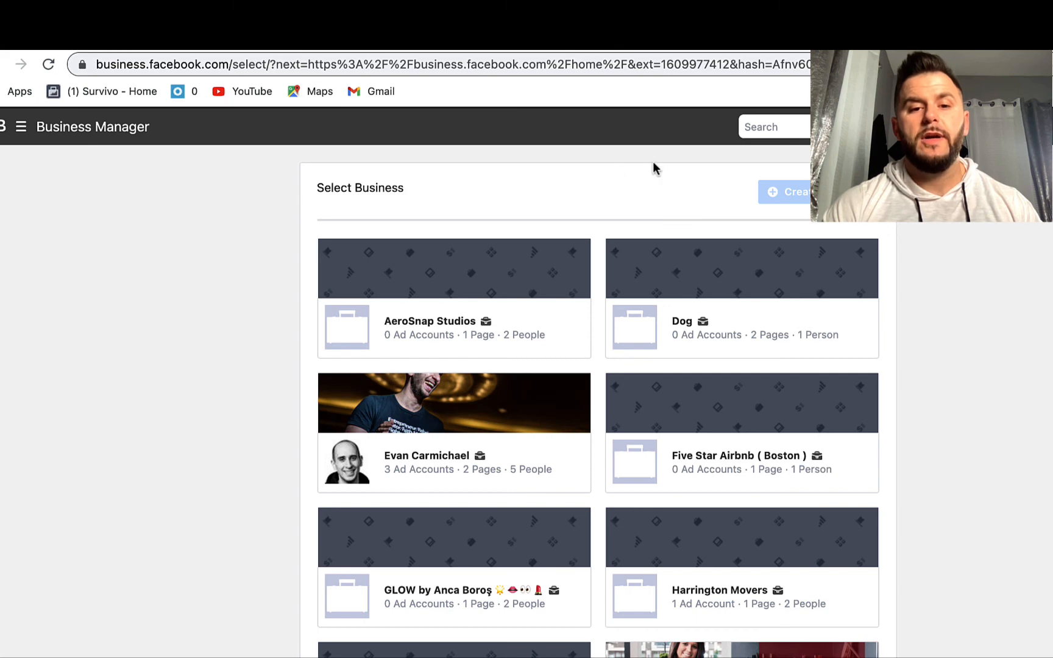
# - Open the Pages section of the Business Settings, view the Add a Facebook Page form, and close it without adding a page
pyautogui.moveTo(786, 192)
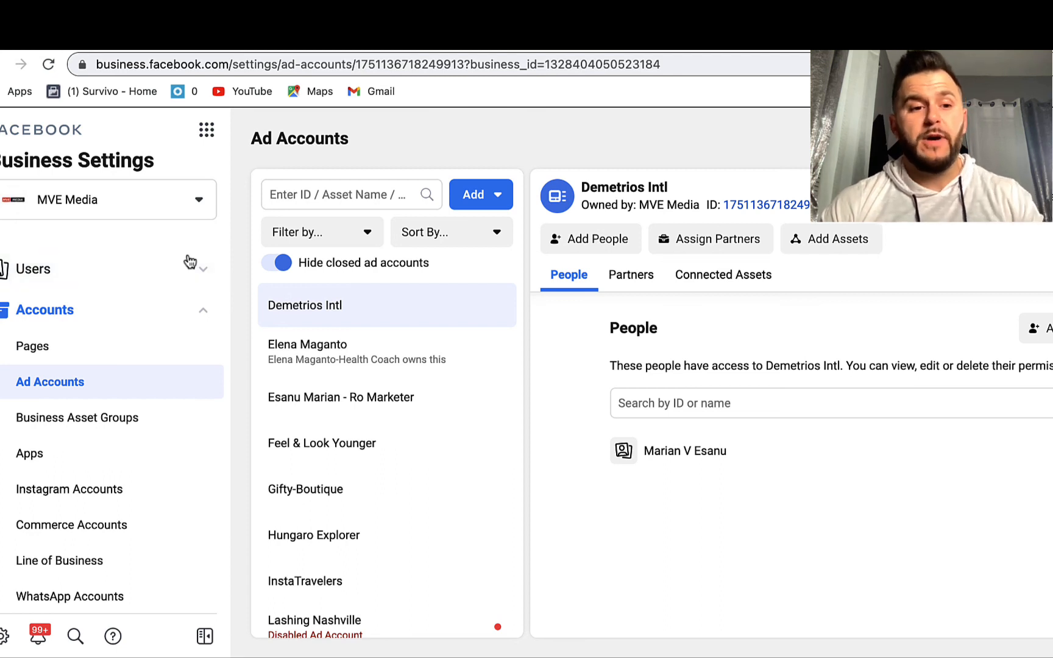
pyautogui.click(64, 354)
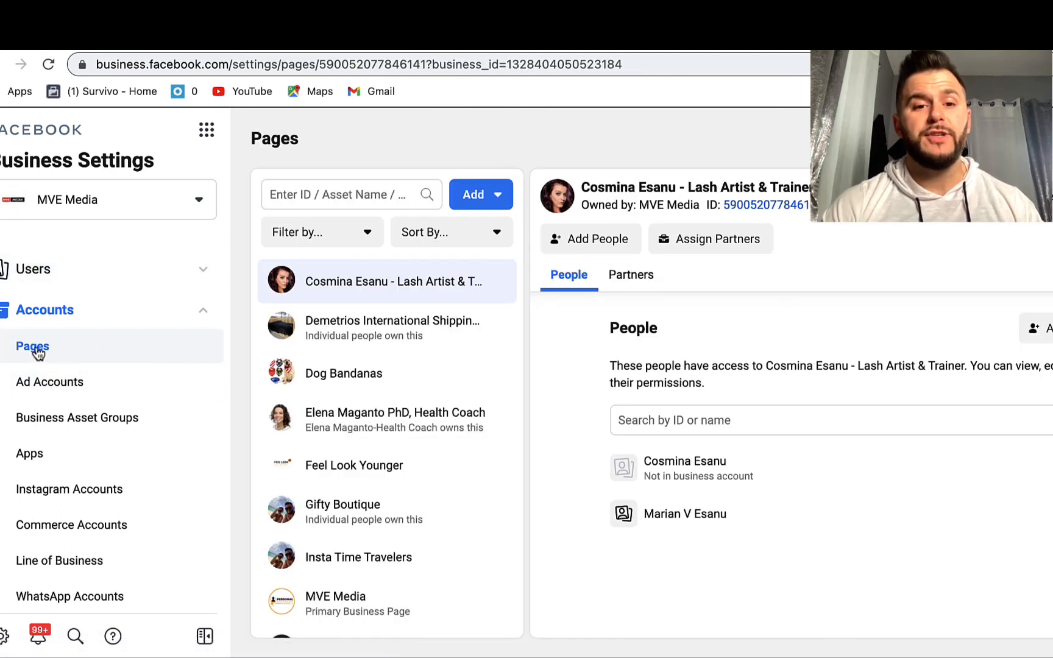
pyautogui.click(494, 196)
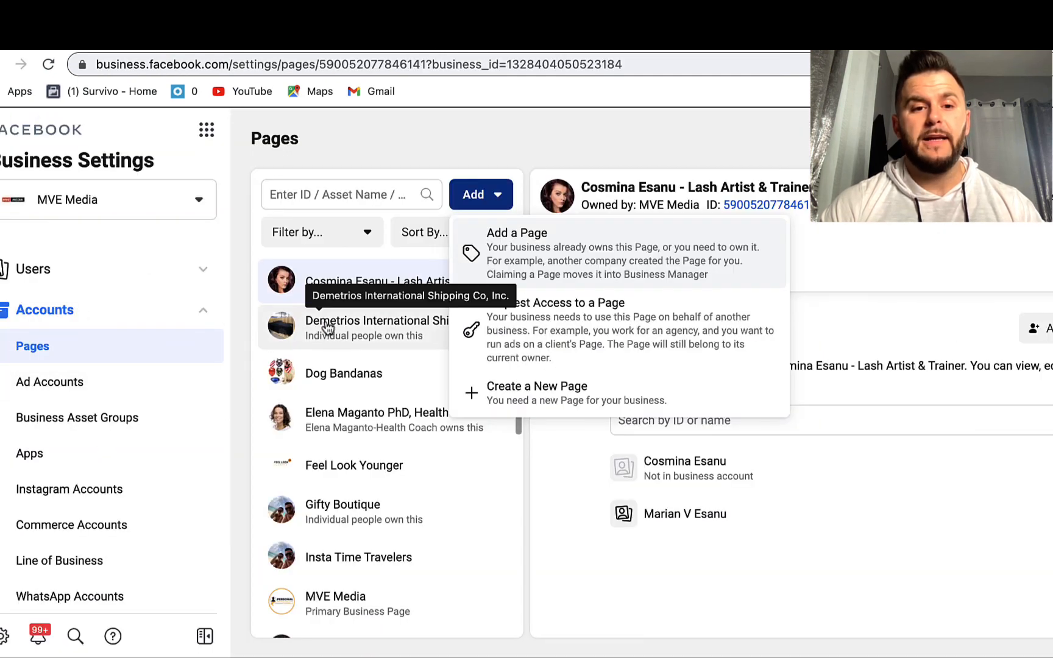
pyautogui.click(579, 250)
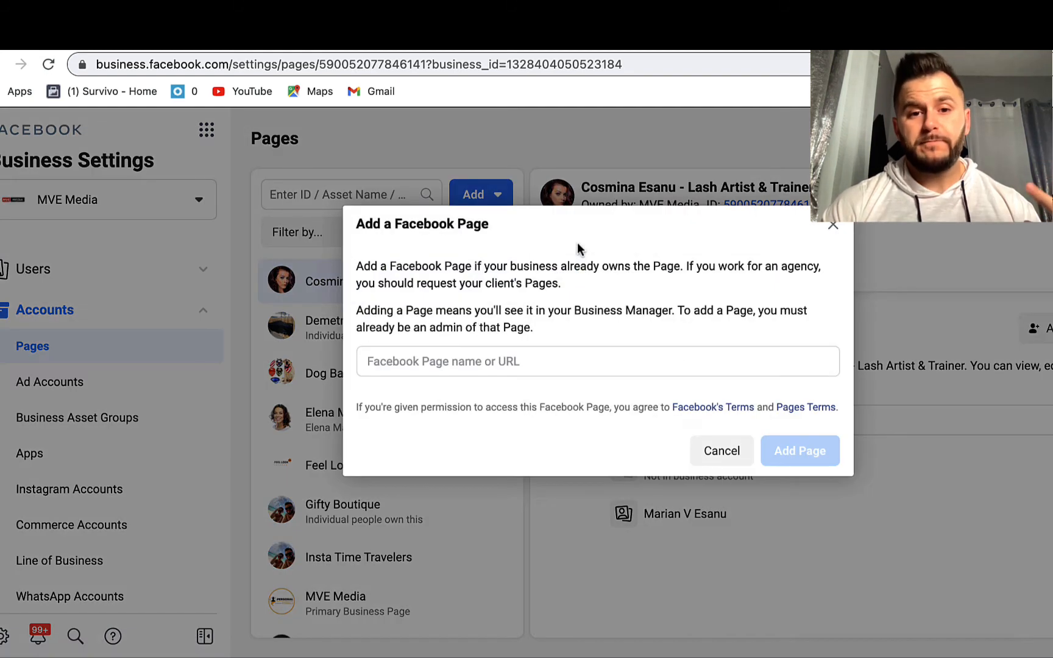
pyautogui.click(438, 361)
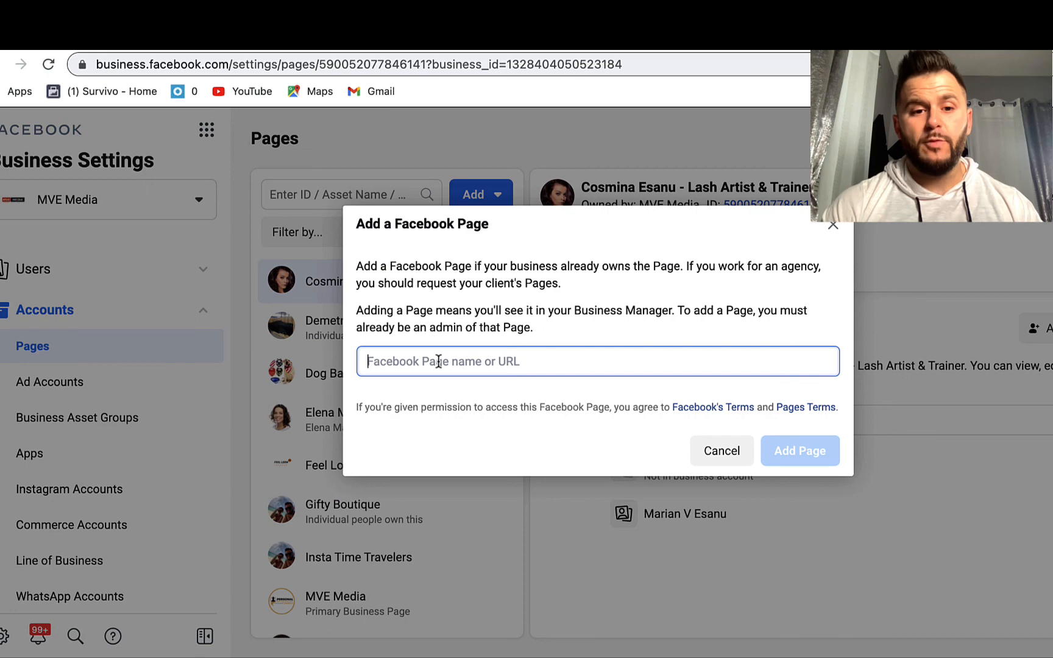
pyautogui.click(833, 228)
# - Display the options for adding, requesting access to, or creating a page in the business account
pyautogui.click(476, 198)
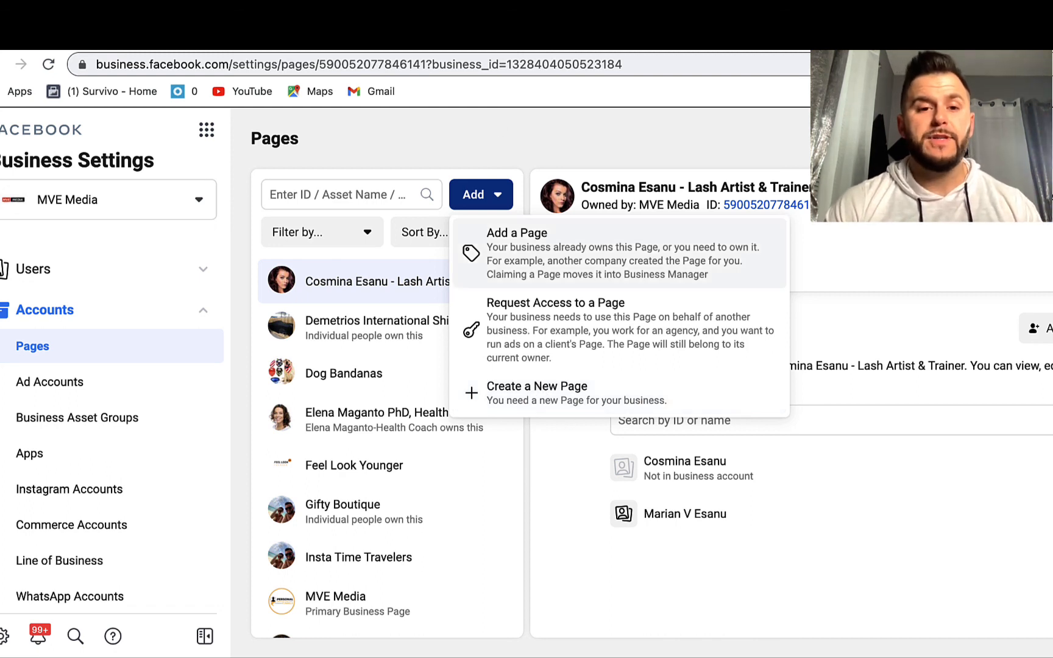
pyautogui.click(388, 142)
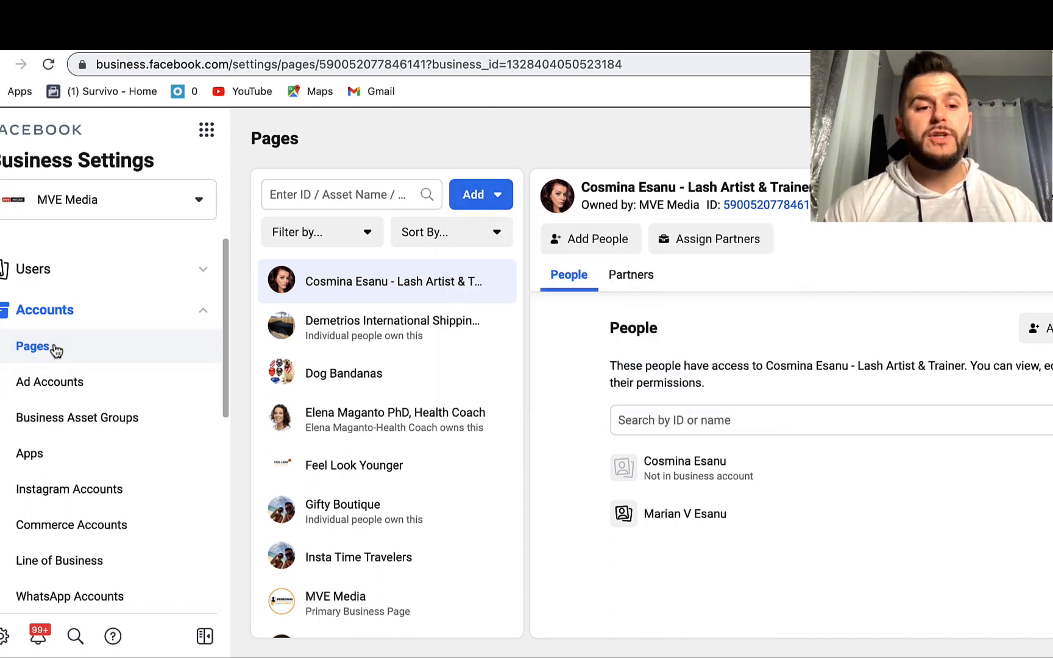
pyautogui.click(487, 195)
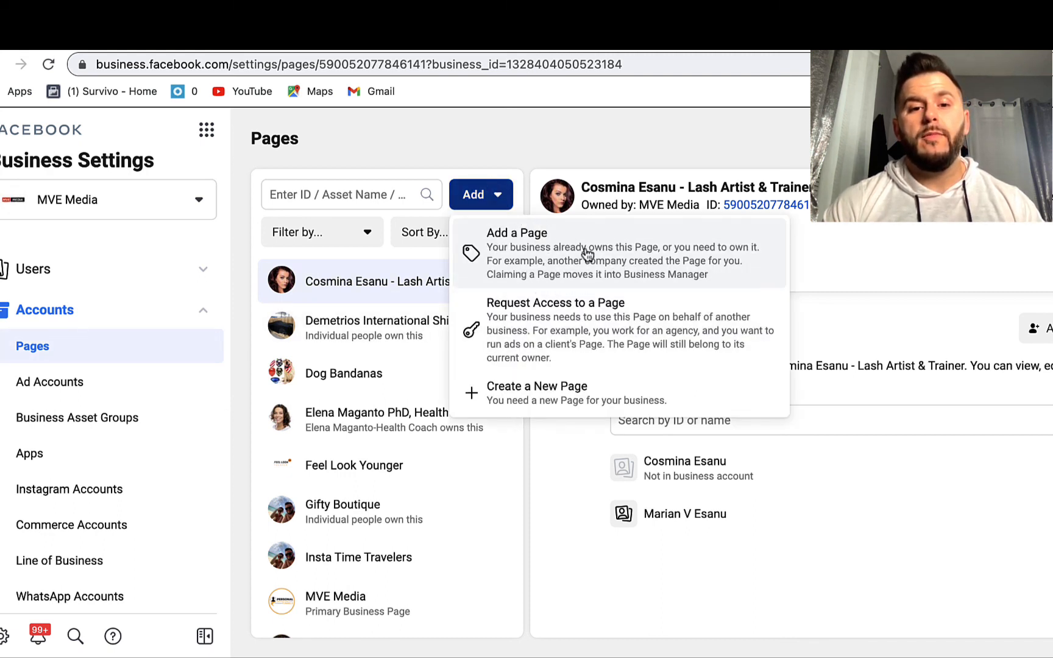
# - Open the Ad Accounts section and view the options for adding, requesting access to, or creating an ad account
pyautogui.click(58, 385)
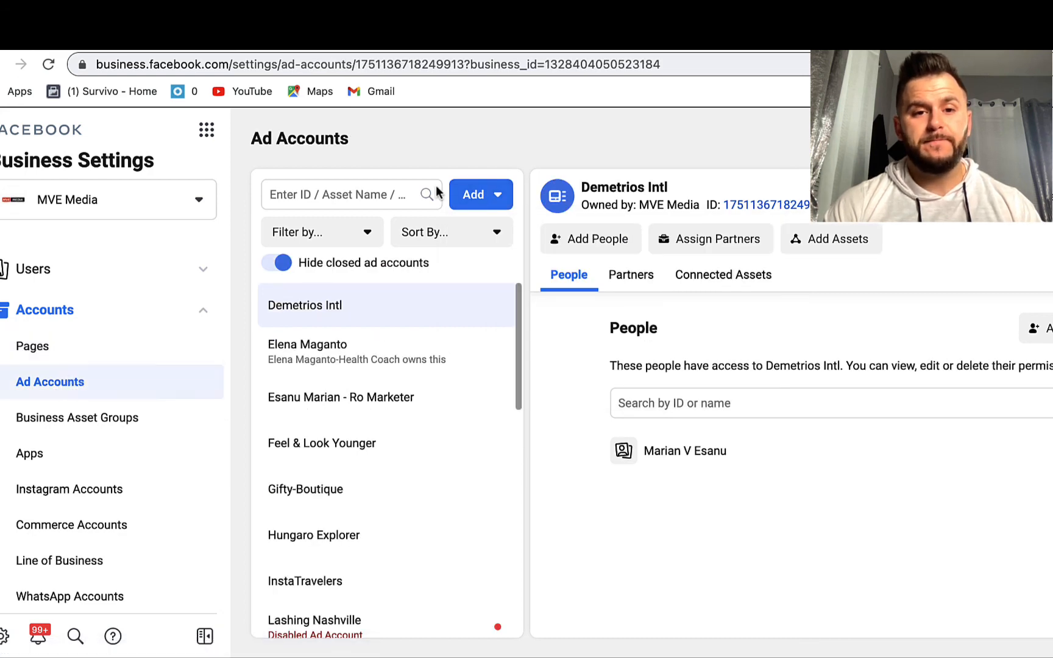
pyautogui.click(479, 194)
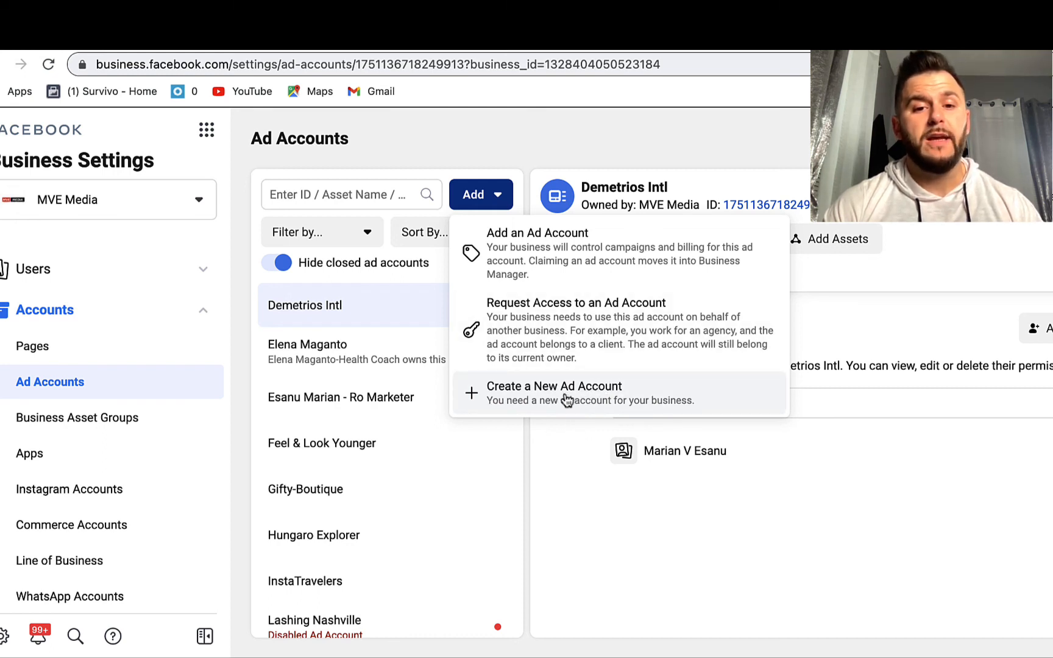
pyautogui.click(494, 135)
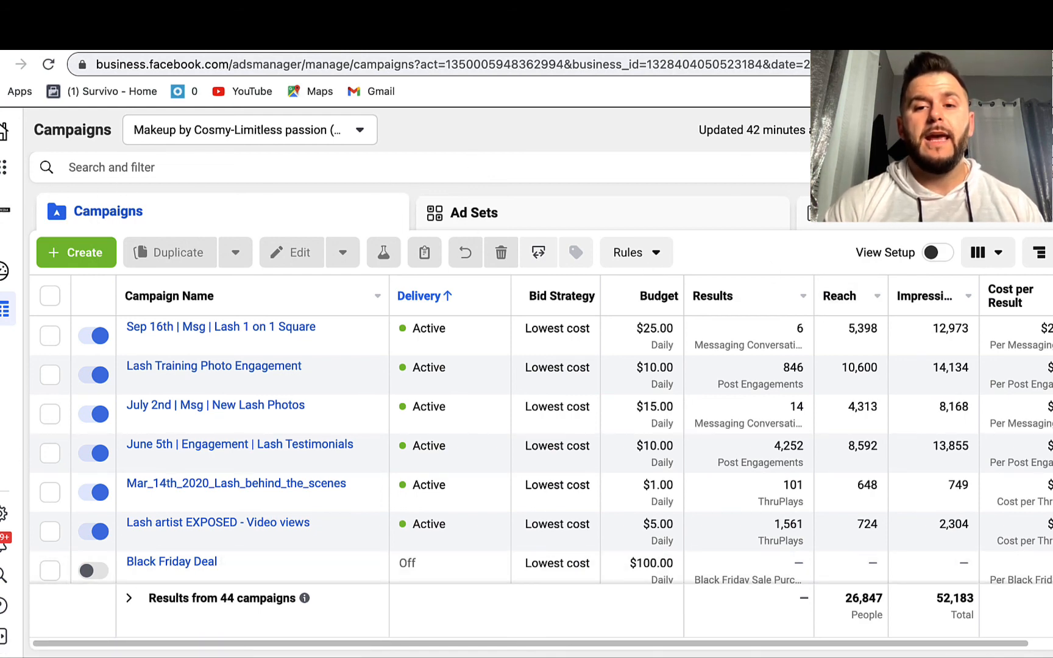
pyautogui.click(79, 251)
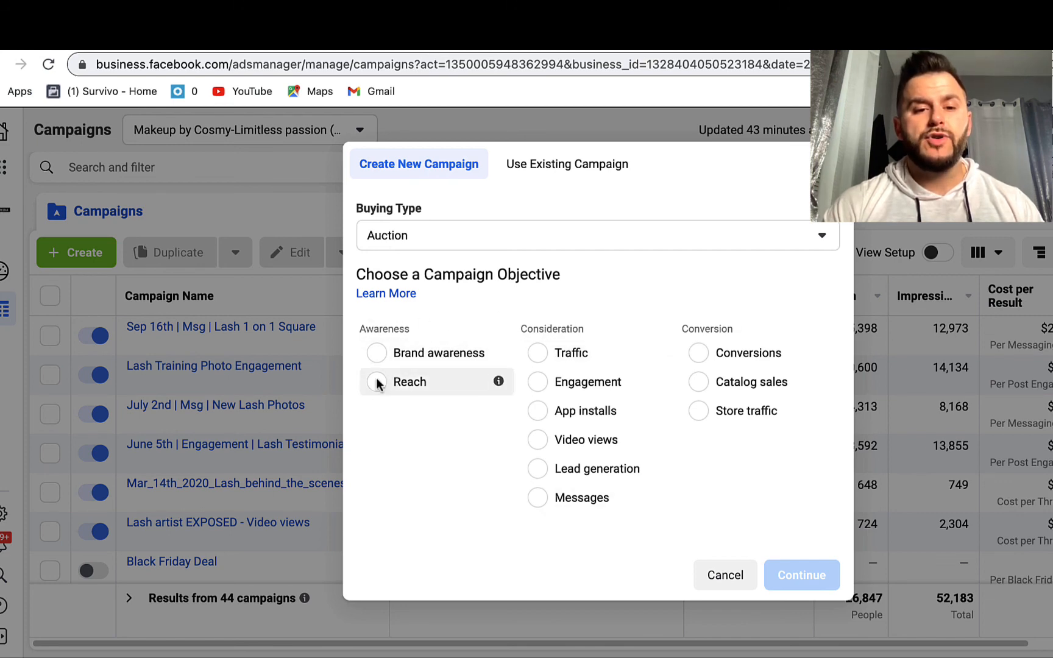
pyautogui.moveTo(658, 418)
pyautogui.click(825, 163)
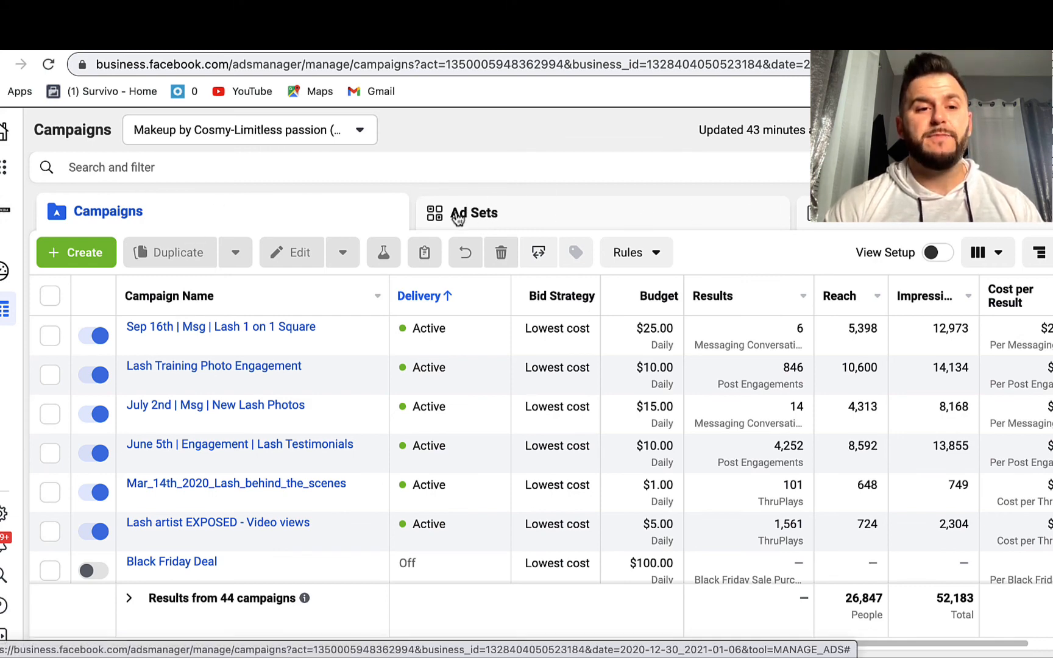
# - Start creating a new campaign and examine the objectives under Awareness, Consideration and Conversion
pyautogui.click(76, 253)
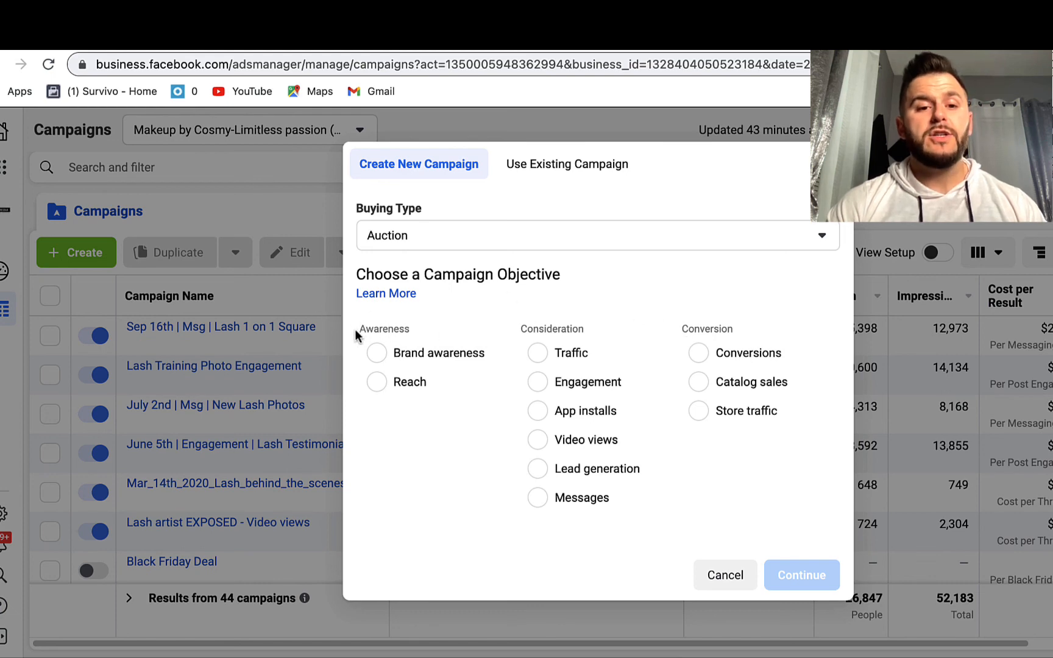
pyautogui.moveTo(355, 330); pyautogui.dragTo(421, 329)
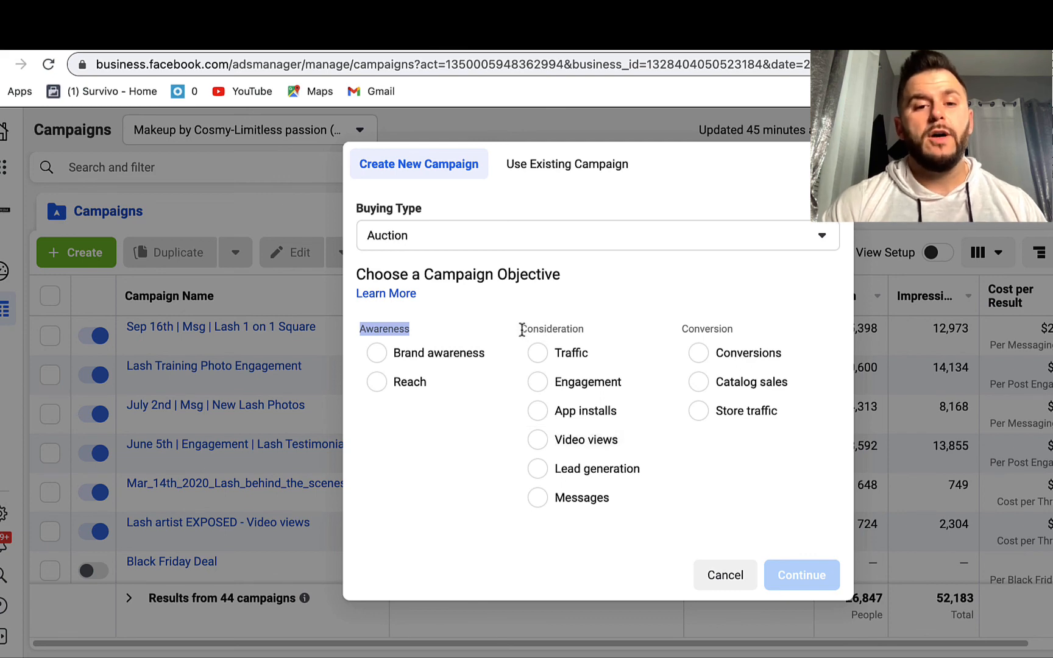
pyautogui.moveTo(364, 328); pyautogui.dragTo(412, 328)
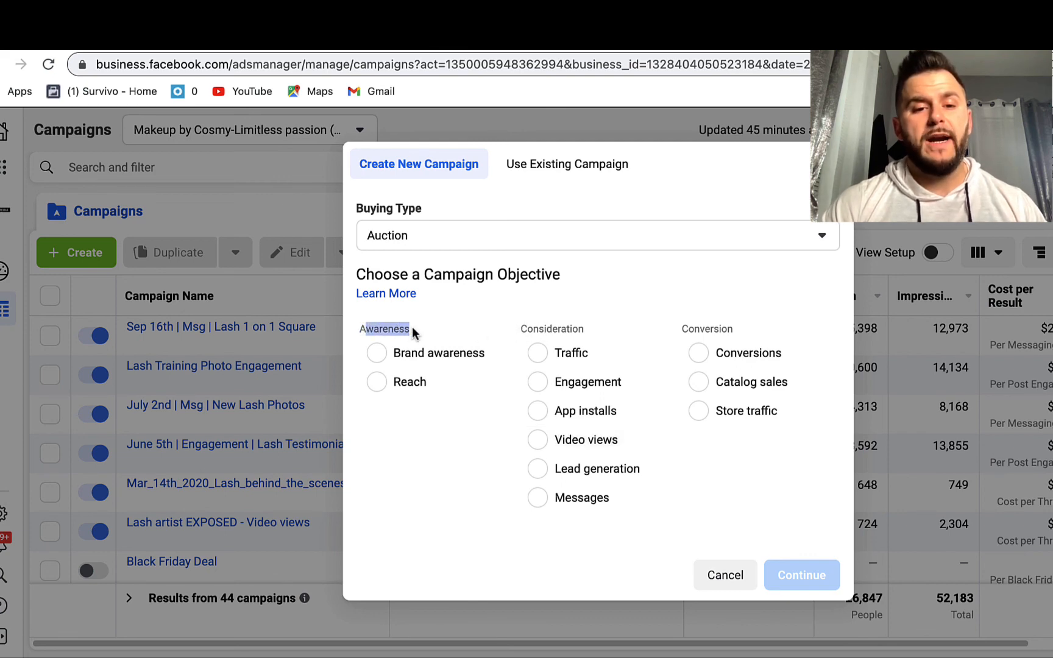
pyautogui.click(358, 330)
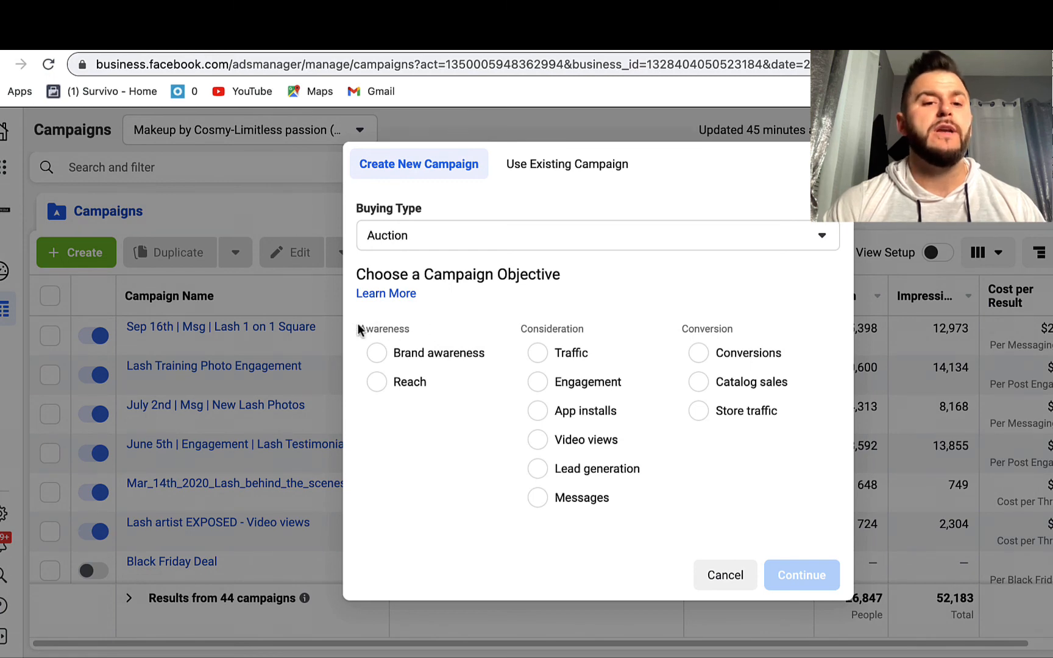
pyautogui.moveTo(357, 328); pyautogui.dragTo(426, 330)
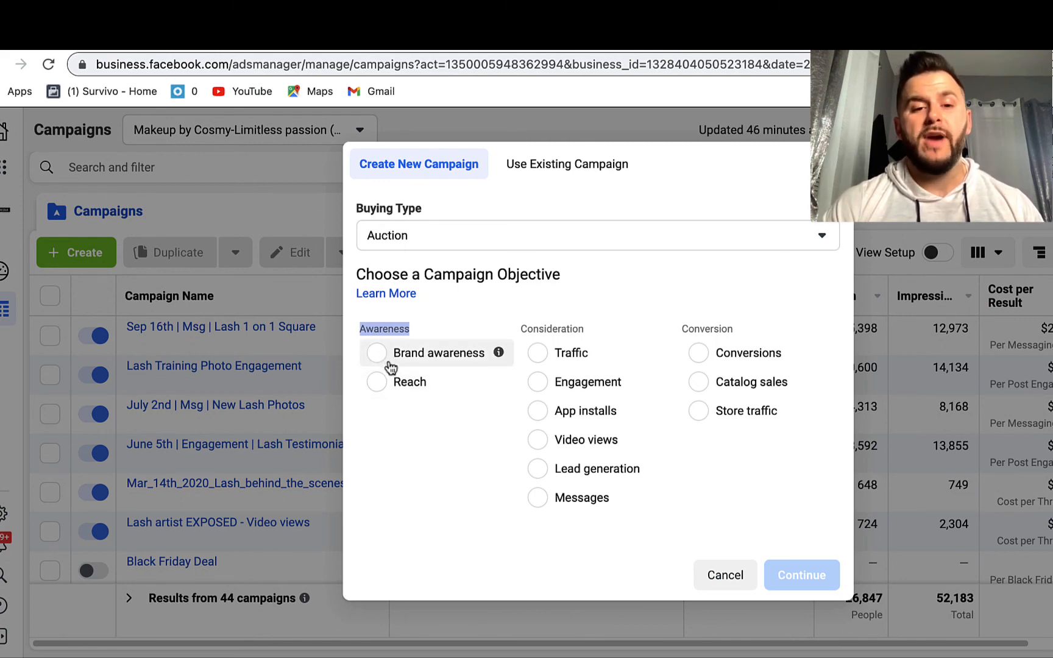
pyautogui.moveTo(520, 328); pyautogui.dragTo(611, 330)
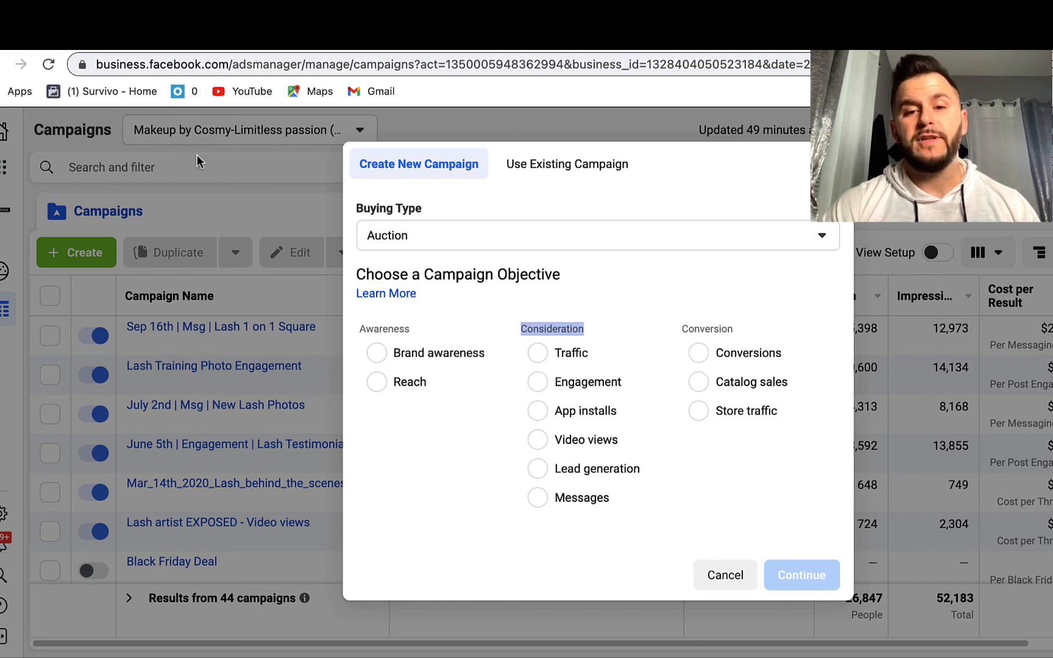
pyautogui.moveTo(676, 329); pyautogui.dragTo(768, 327)
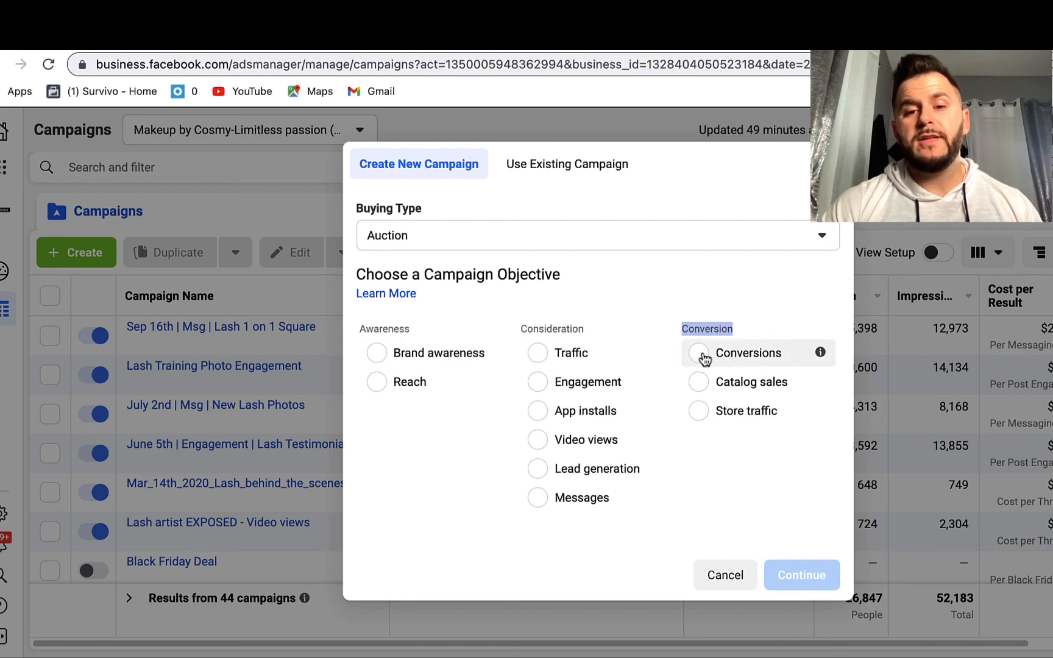
pyautogui.click(697, 293)
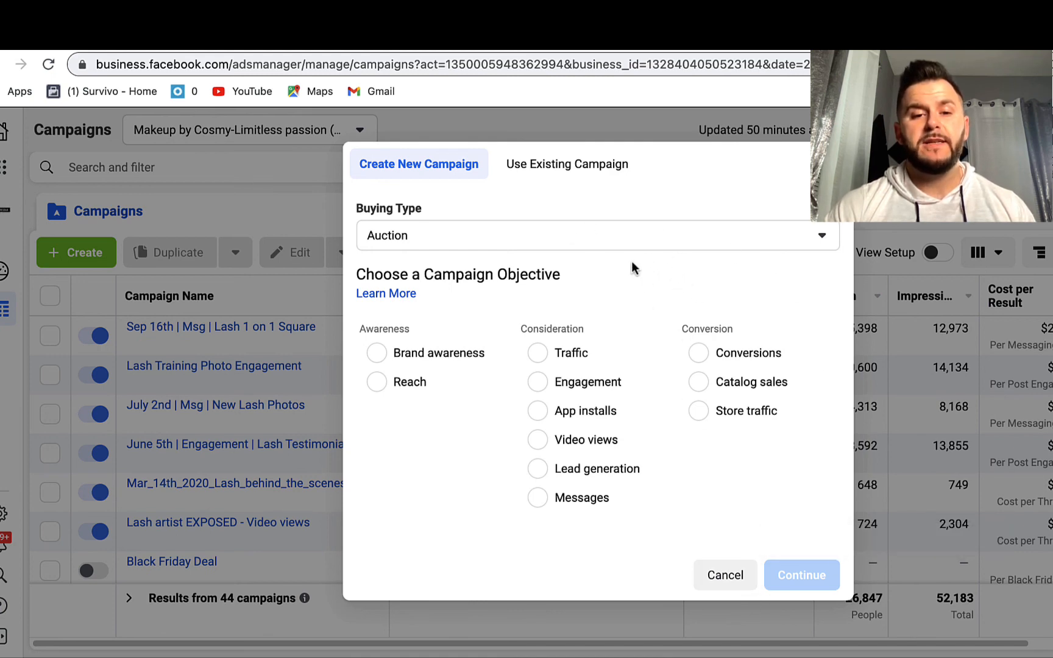
# - Create the new campaign with the Traffic objective and dismiss the Conversions campaign recommendation
pyautogui.click(539, 355)
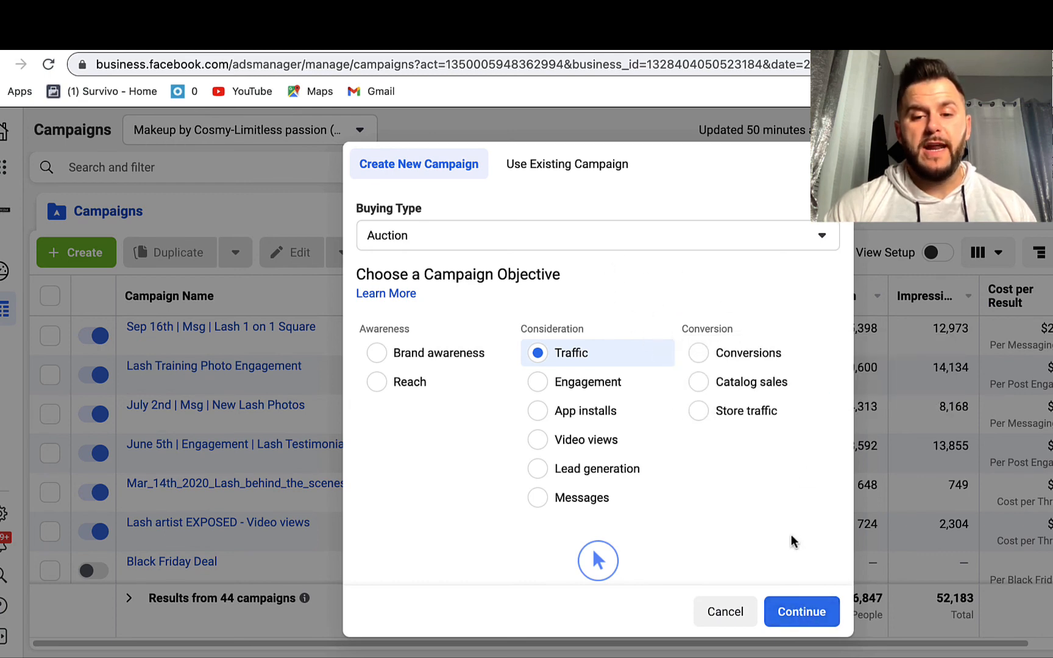
pyautogui.click(810, 611)
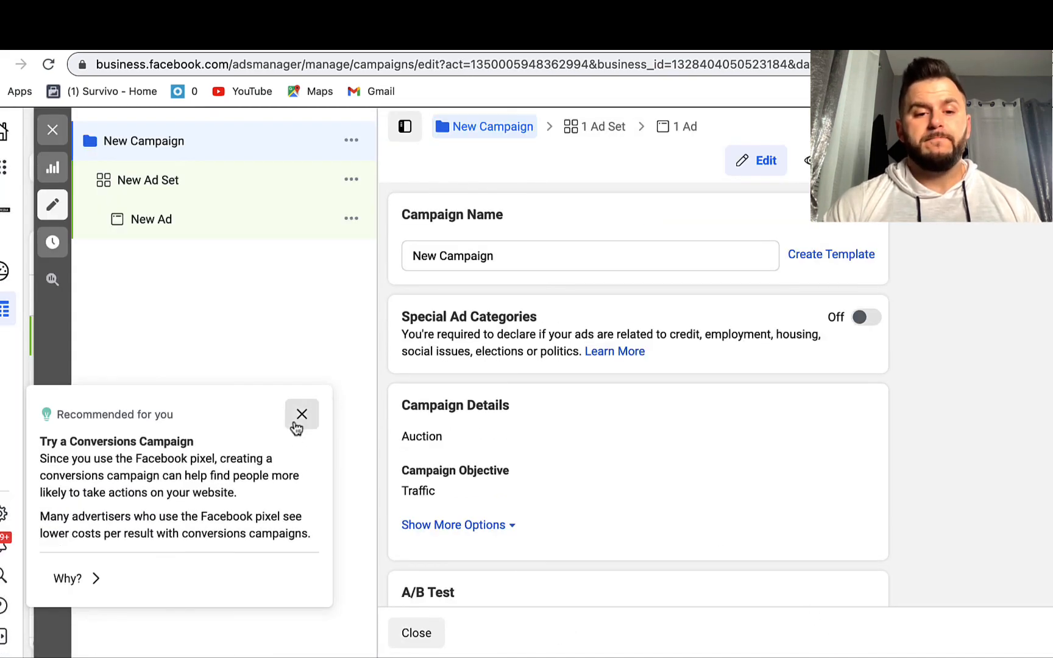
pyautogui.click(301, 414)
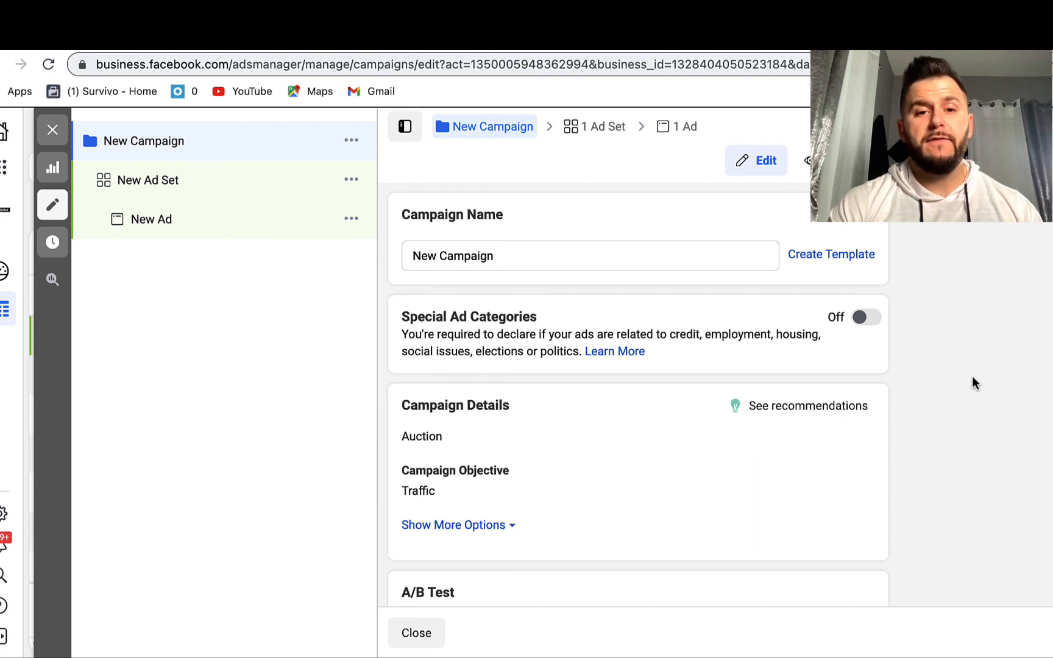
# - Set the campaign's daily budget to $10.00 under Campaign Budget Optimization
pyautogui.scroll(-5, 973, 377)
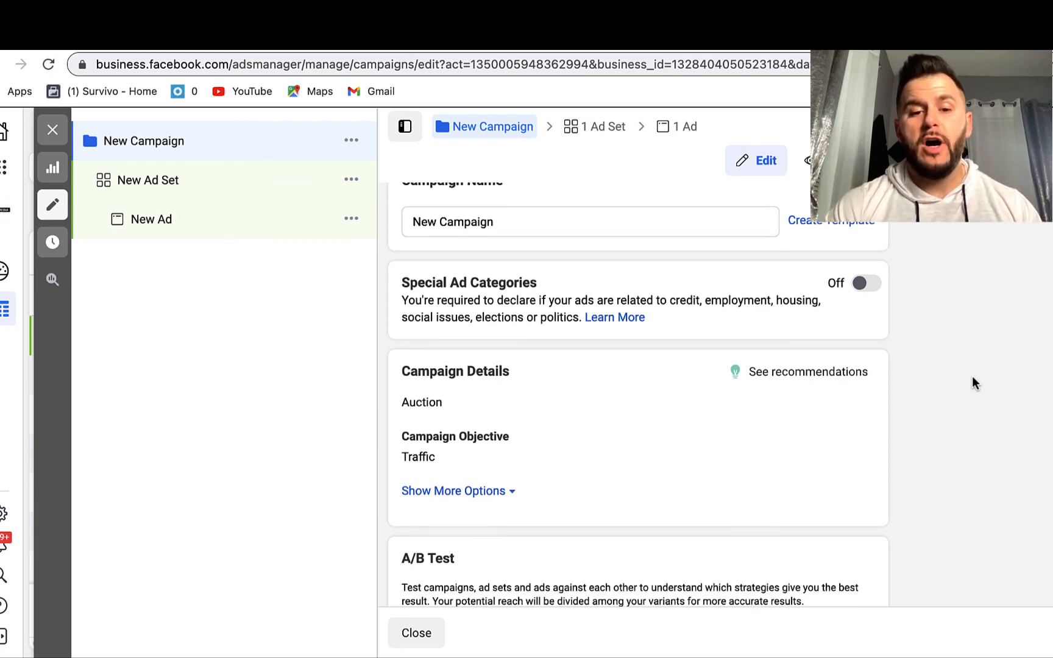
pyautogui.scroll(-3, 972, 379)
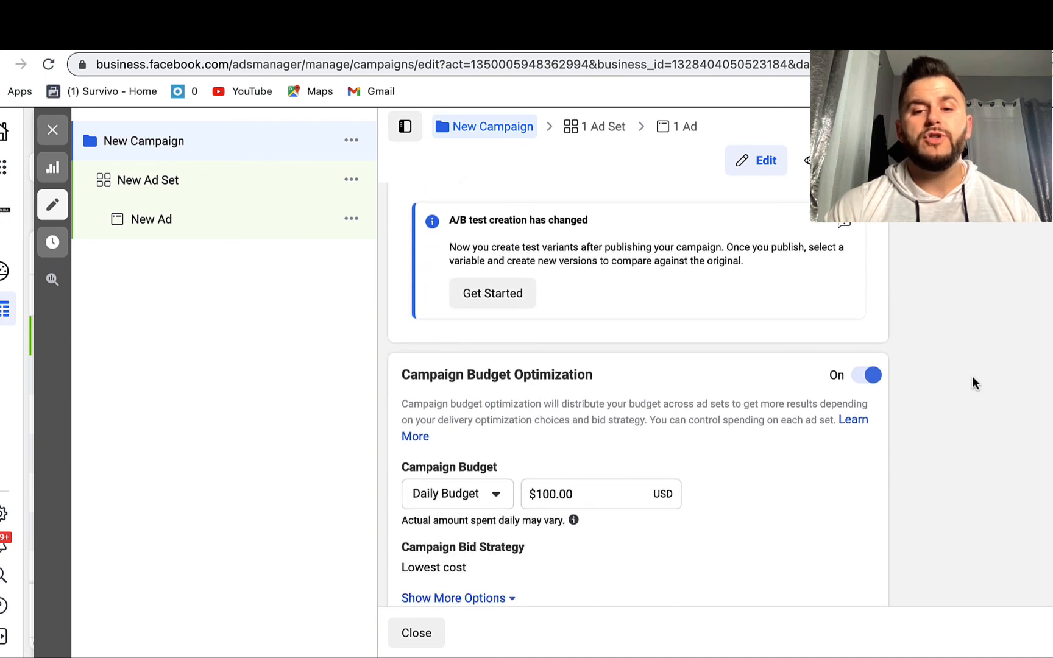
pyautogui.scroll(-1, 872, 345)
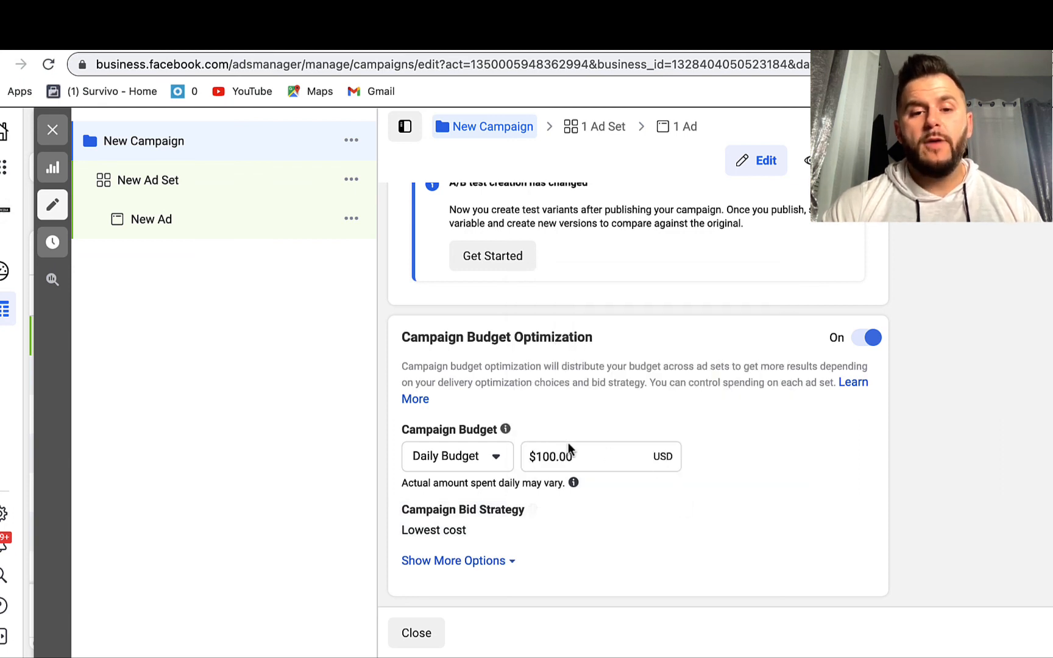
pyautogui.click(551, 456)
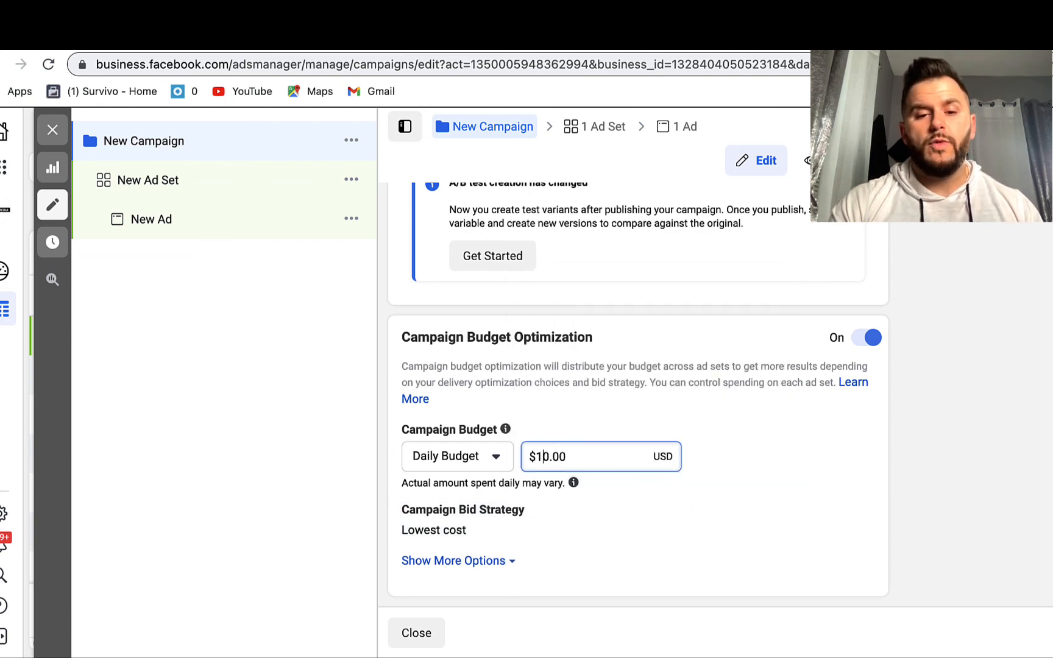
pyautogui.click(875, 439)
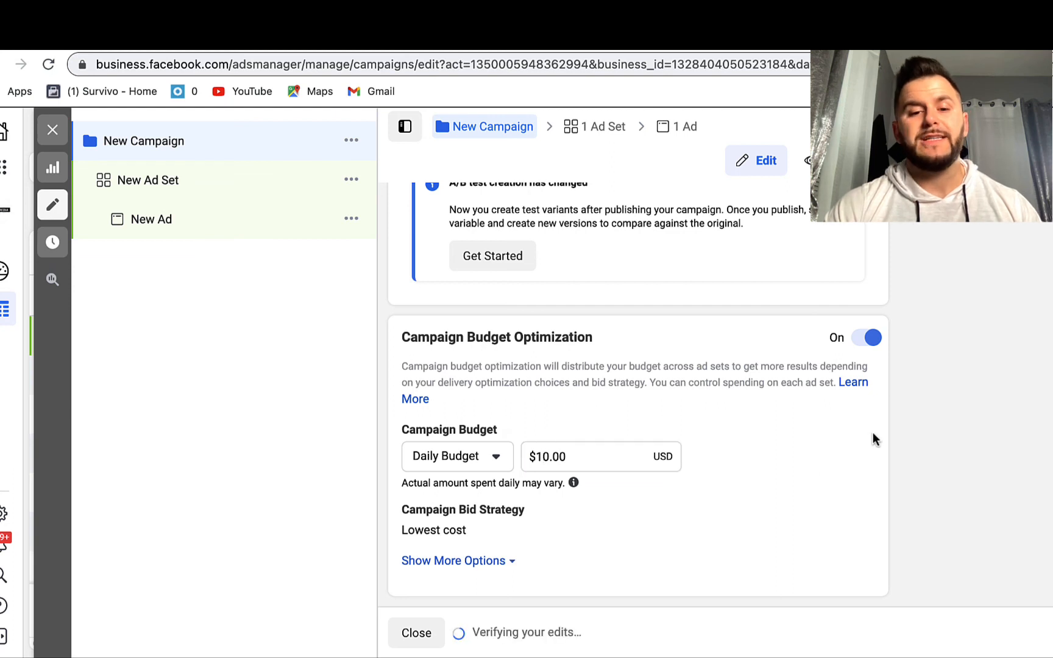
# - Expand the extra budget and campaign detail options to review ad scheduling, the campaign spending limit and the A/B test section
pyautogui.click(472, 562)
pyautogui.scroll(-2, 943, 481)
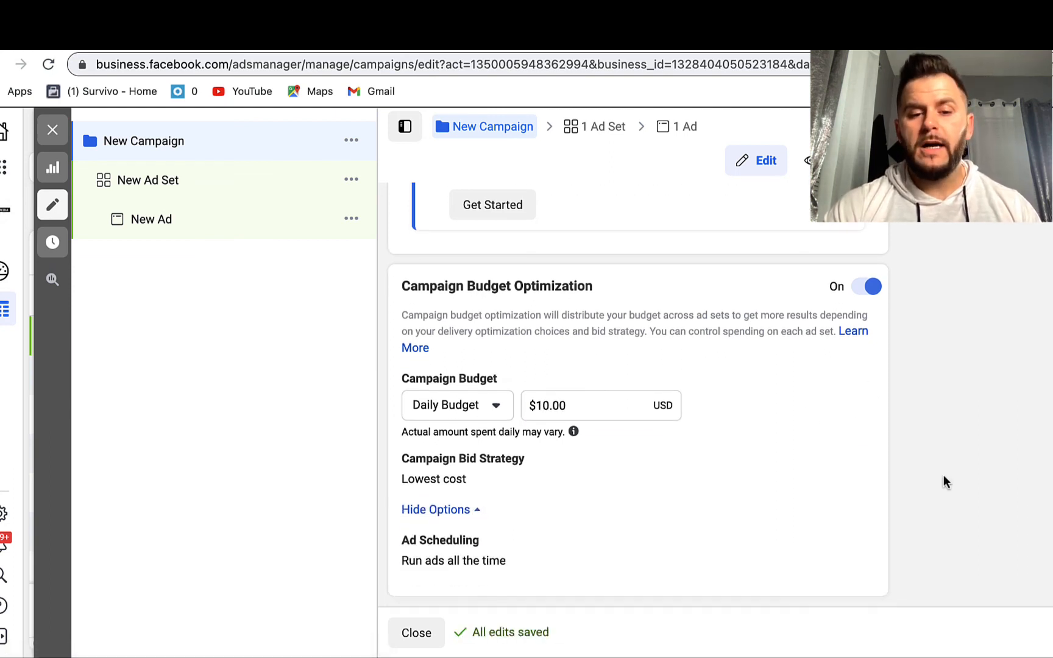
pyautogui.scroll(1, 944, 481)
pyautogui.scroll(6, 943, 481)
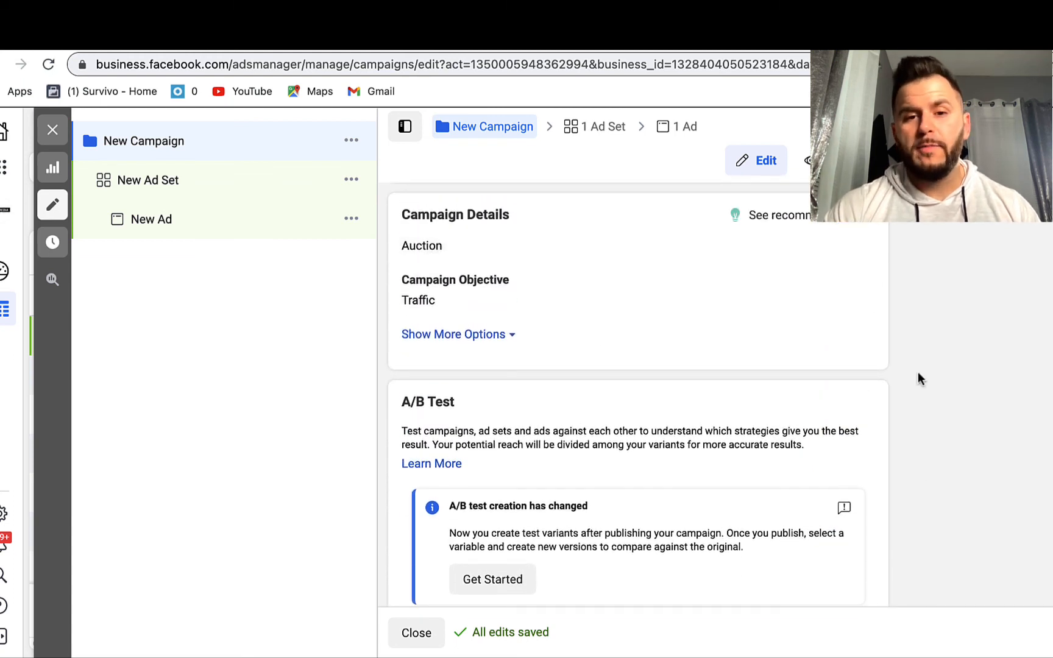
pyautogui.scroll(3, 918, 373)
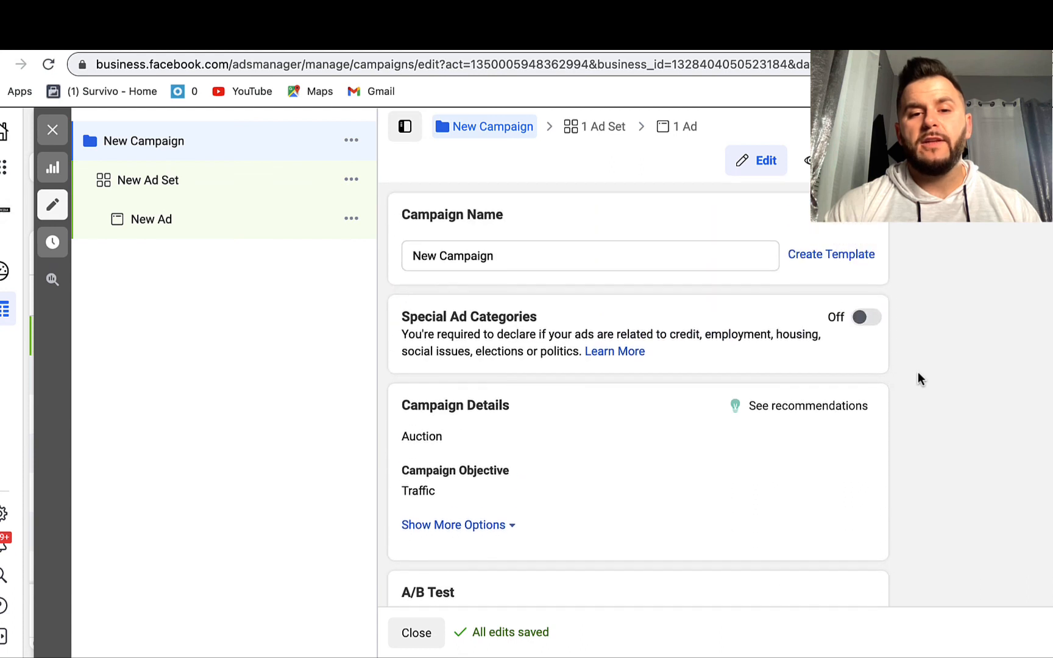
pyautogui.scroll(-3, 918, 374)
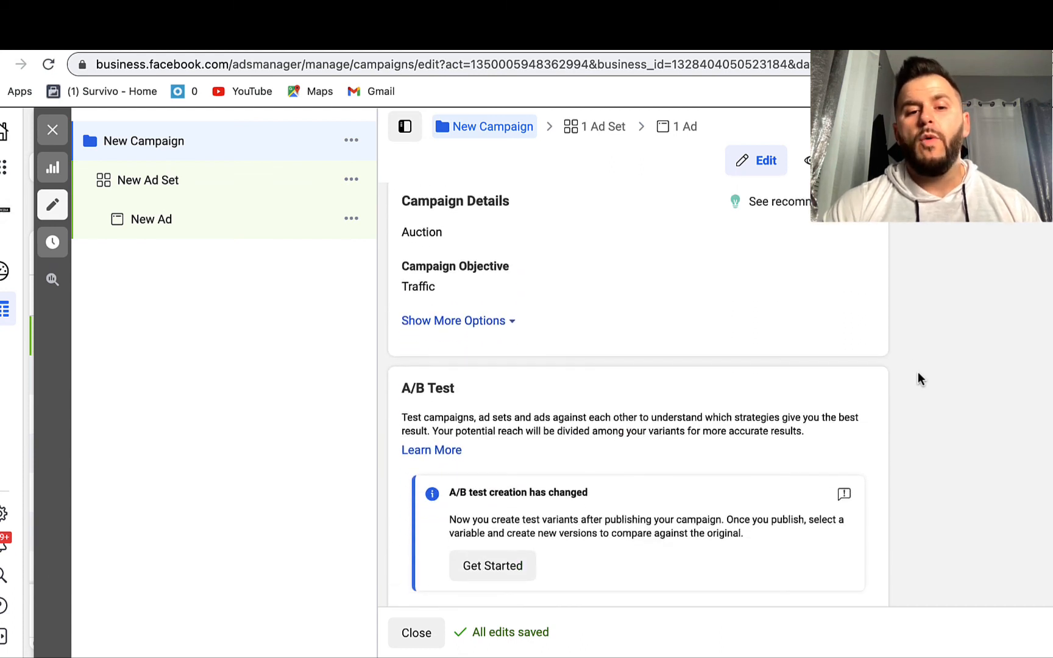
pyautogui.click(482, 320)
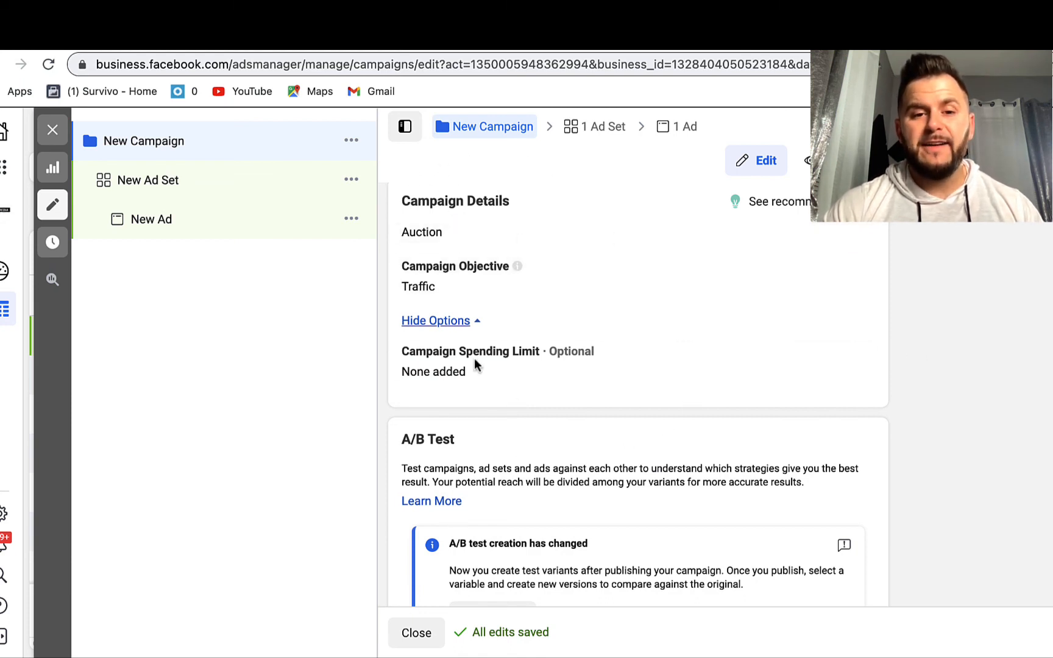
pyautogui.scroll(-4, 511, 396)
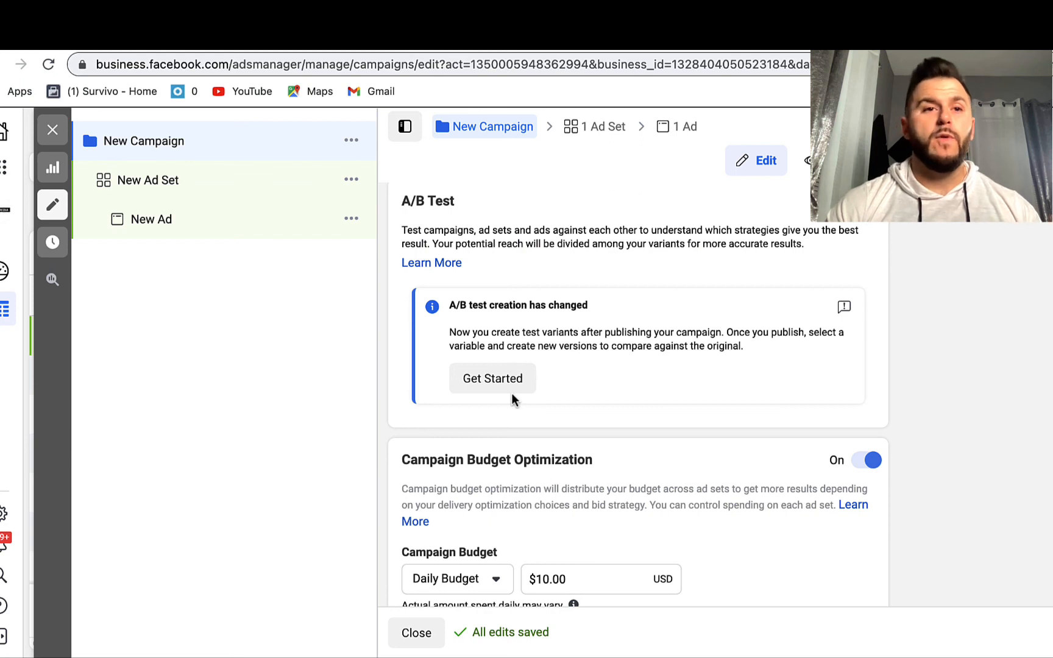
# - Continue to the new ad set and set its audience location to the city of Boston, Massachusetts, United States
pyautogui.scroll(-3, 512, 396)
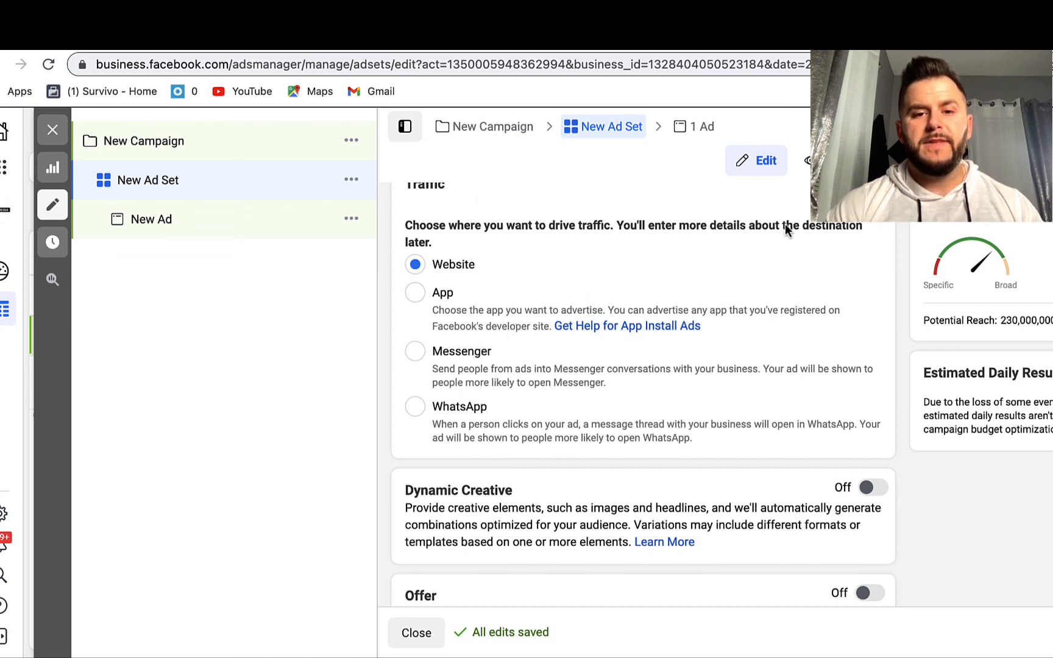
pyautogui.scroll(-5, 786, 230)
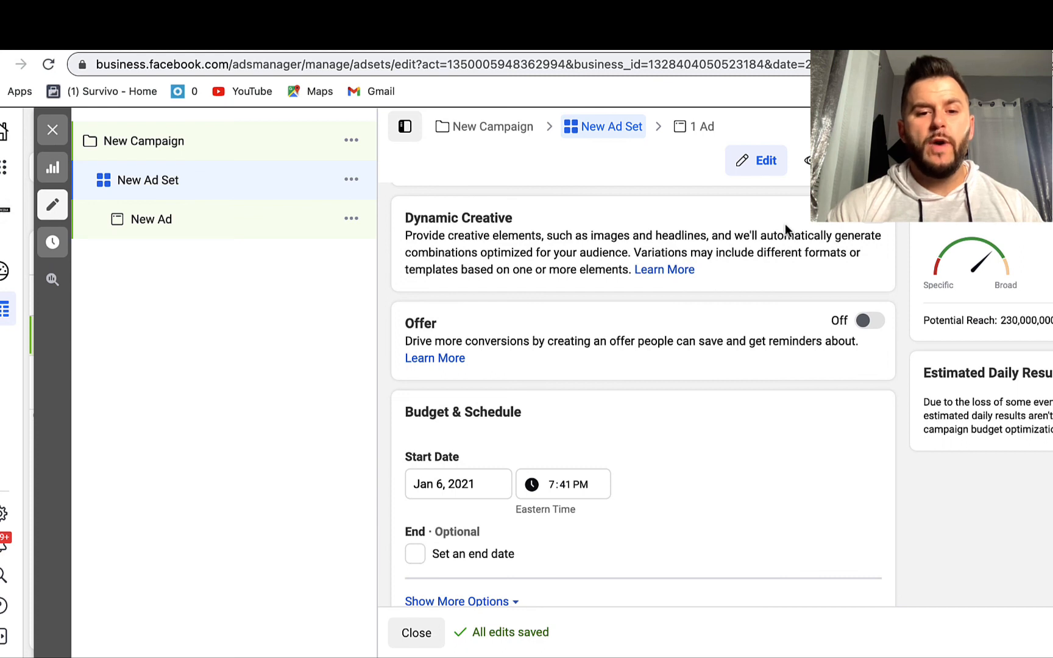
pyautogui.scroll(-5, 785, 226)
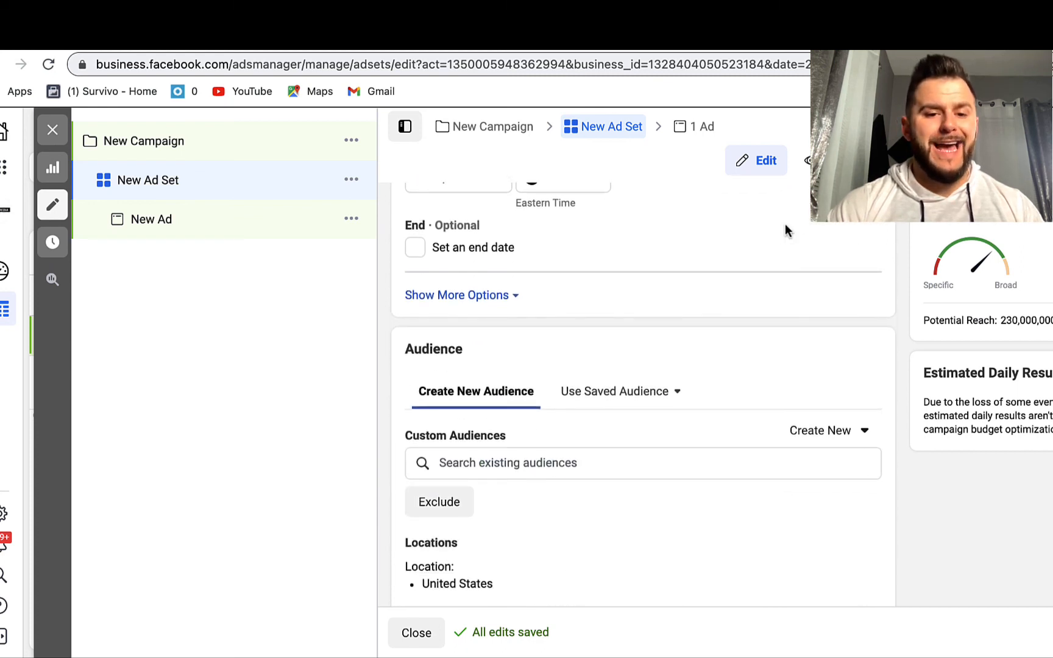
pyautogui.scroll(-2, 784, 230)
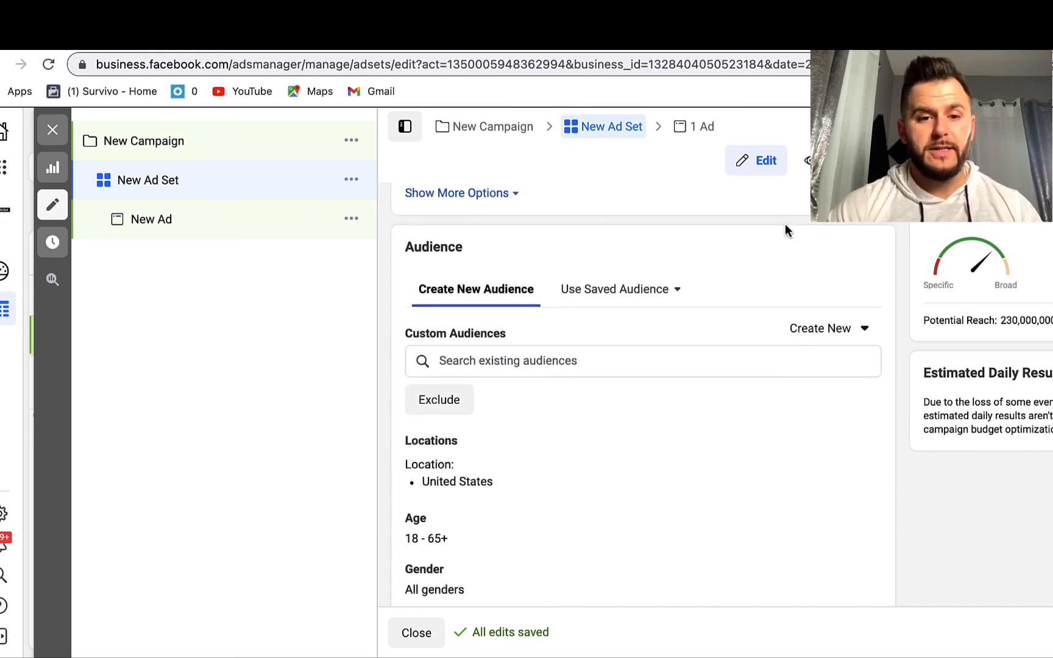
pyautogui.scroll(-1, 785, 229)
pyautogui.scroll(-1, 785, 230)
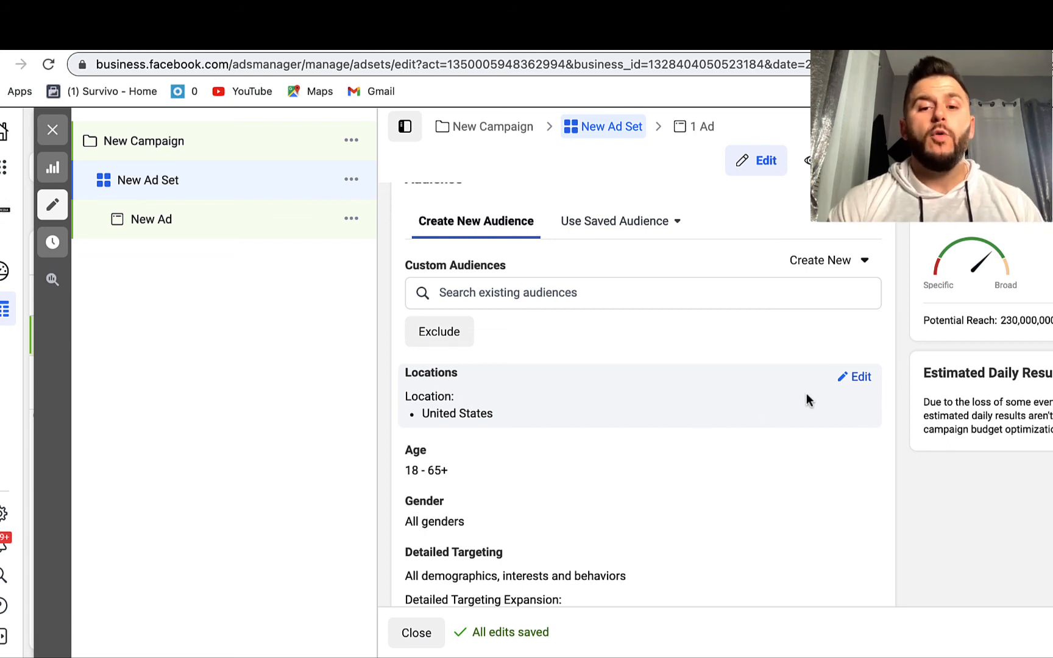
pyautogui.click(858, 377)
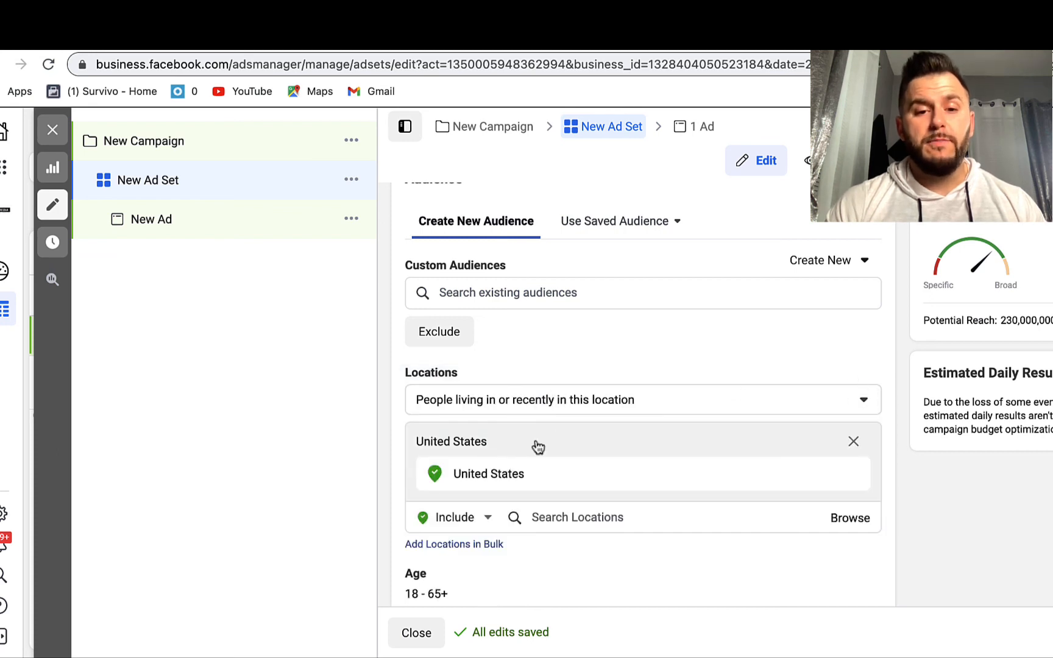
pyautogui.moveTo(482, 472)
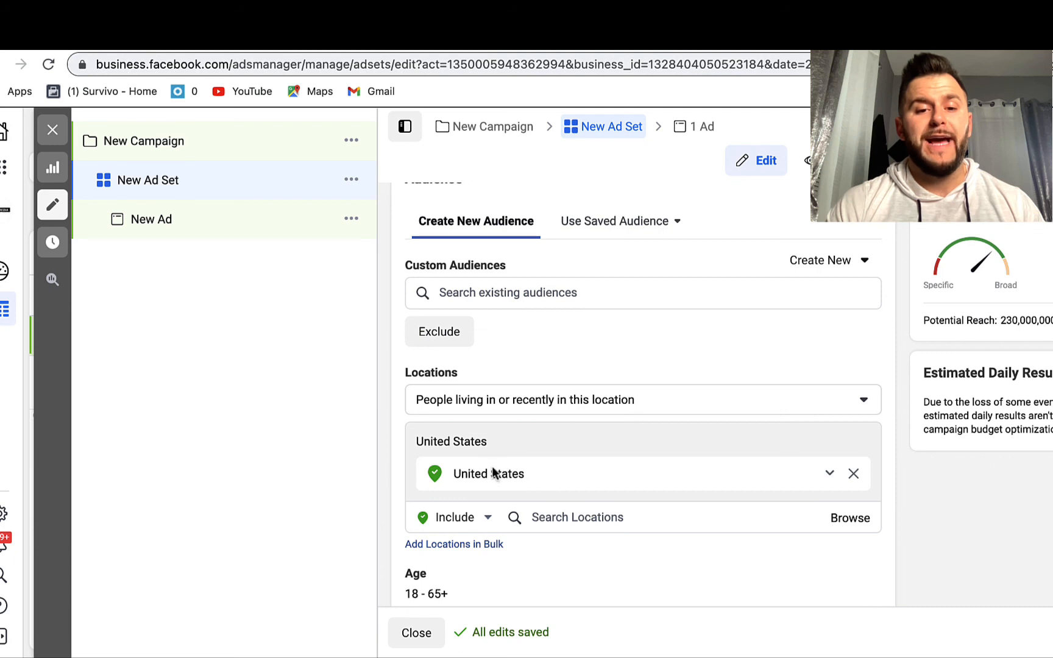
pyautogui.click(588, 518)
pyautogui.write('boston')
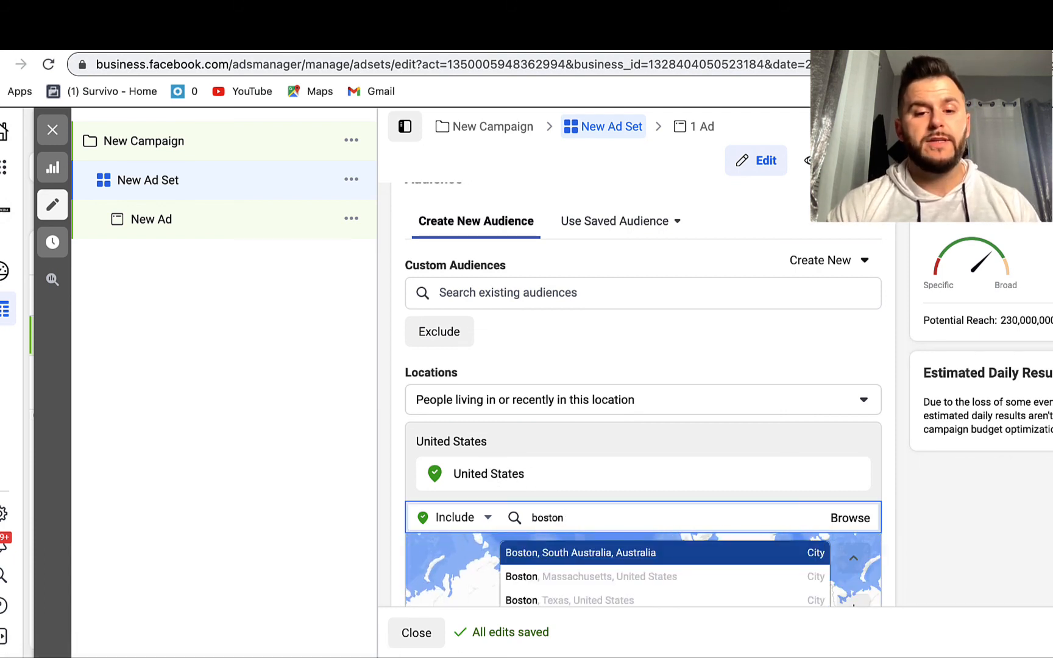
pyautogui.click(571, 578)
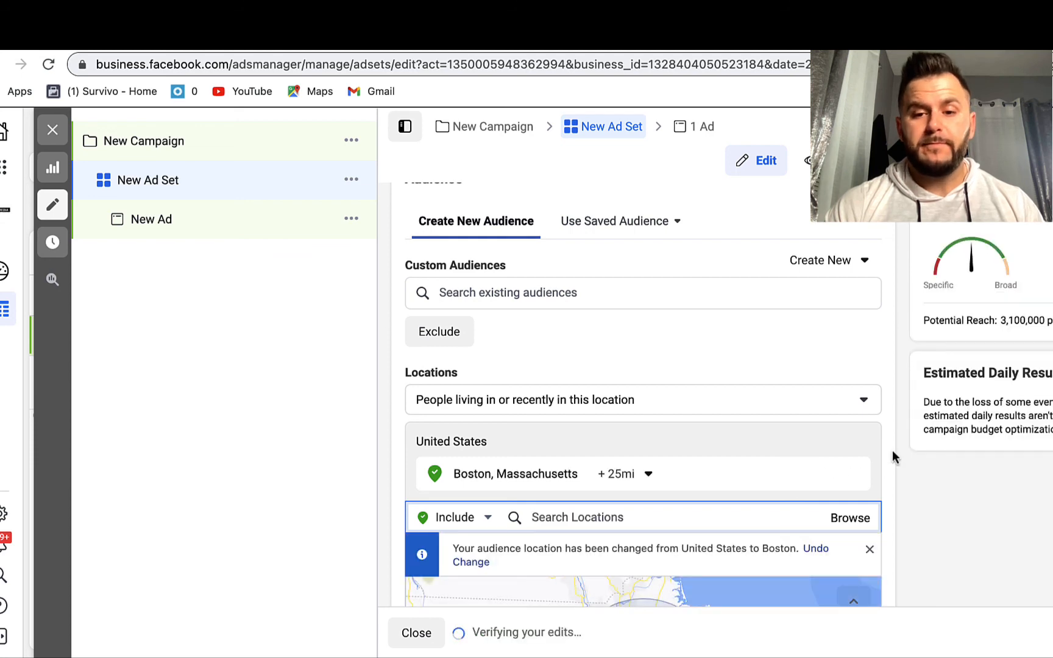
# - Reduce the targeting radius around Boston to 10 mi
pyautogui.scroll(-3, 891, 456)
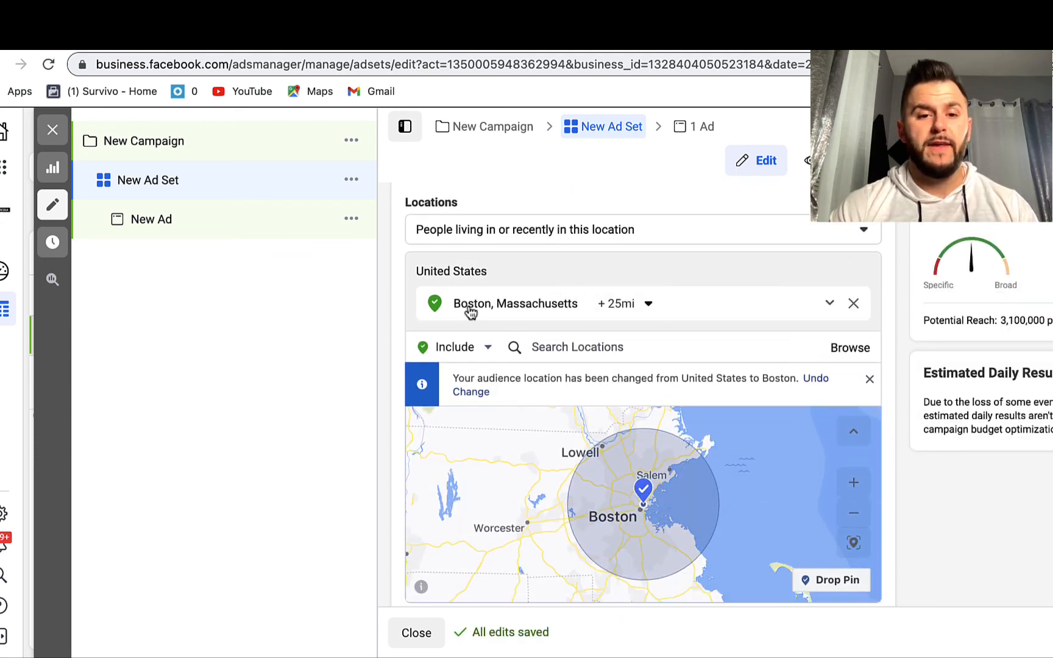
pyautogui.click(650, 304)
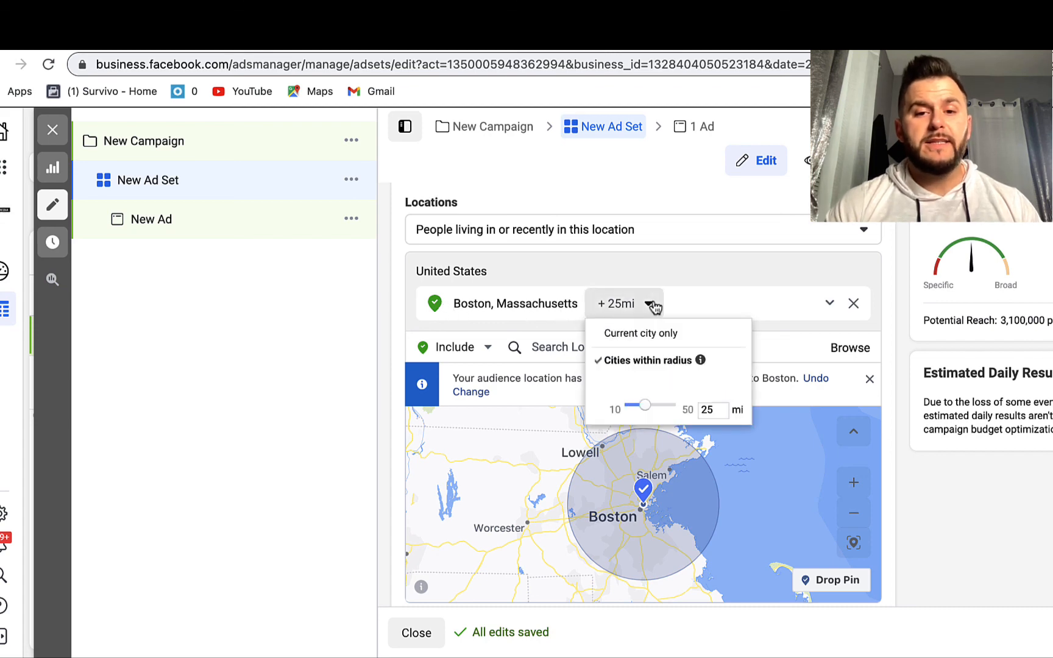
pyautogui.moveTo(644, 405); pyautogui.dragTo(604, 406)
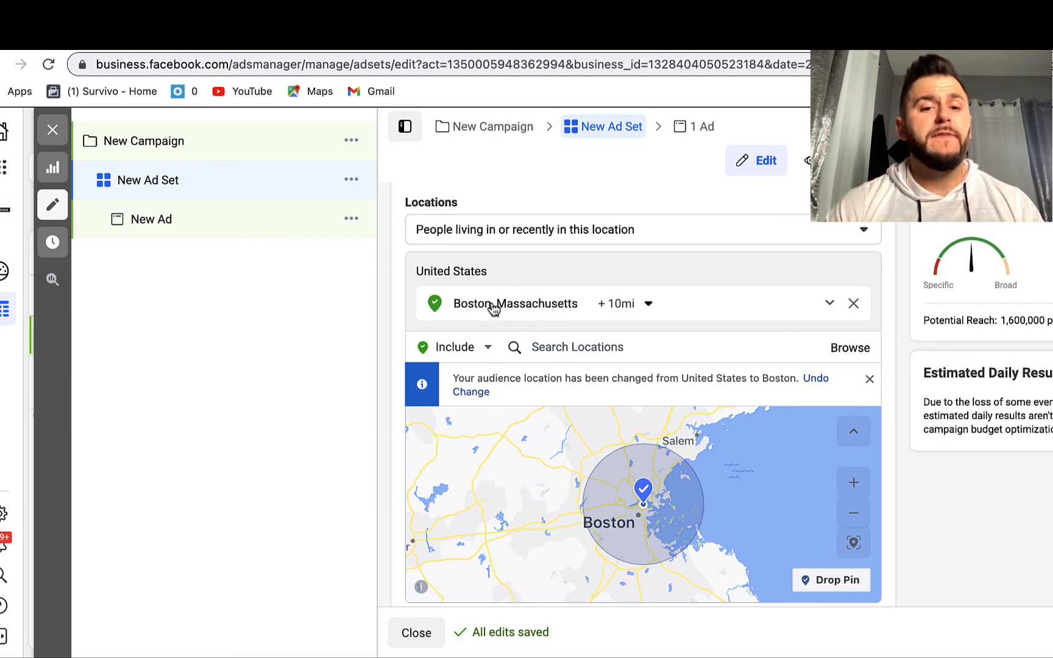
# - Limit the Boston location targeting to the current city only and inspect the city centre closely on the map
pyautogui.click(636, 305)
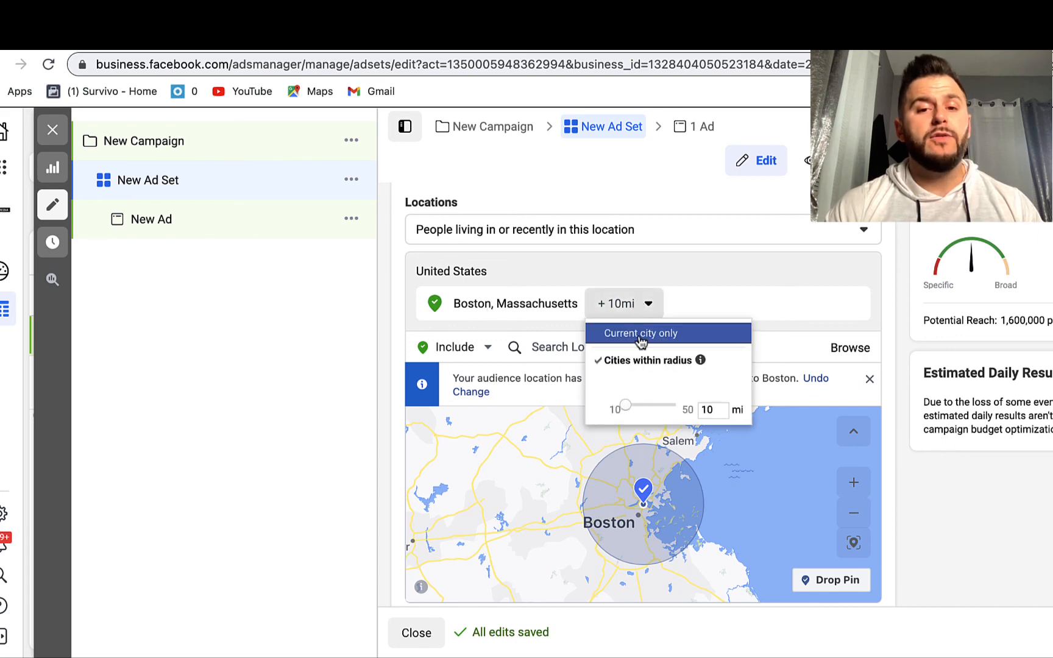
pyautogui.click(679, 336)
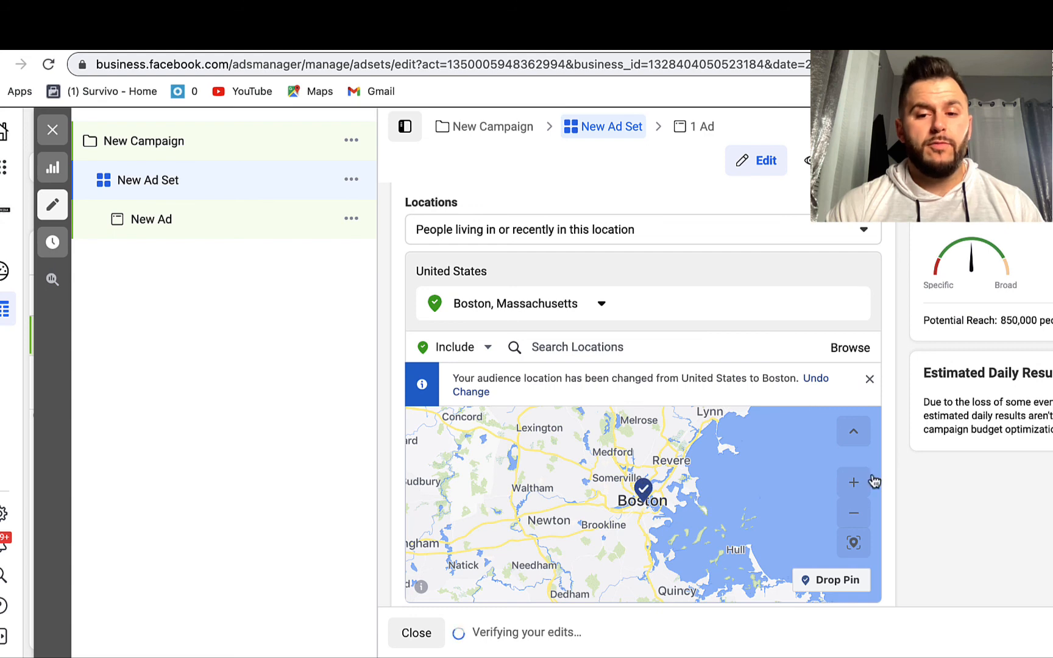
pyautogui.click(853, 483)
pyautogui.click(853, 483)
pyautogui.click(853, 483)
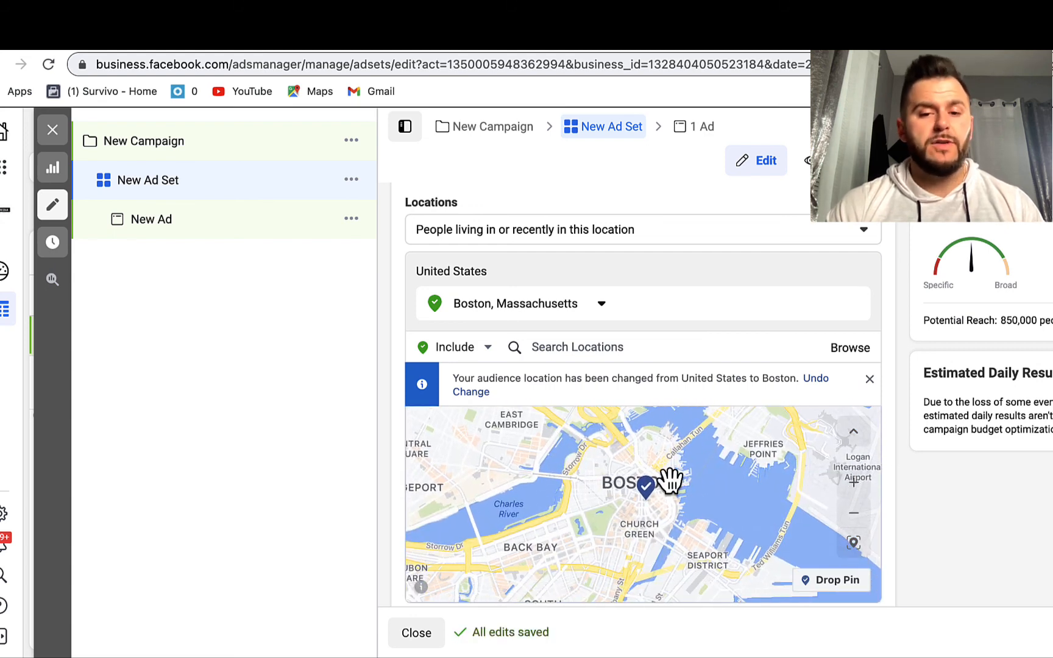
pyautogui.moveTo(657, 488); pyautogui.dragTo(658, 494)
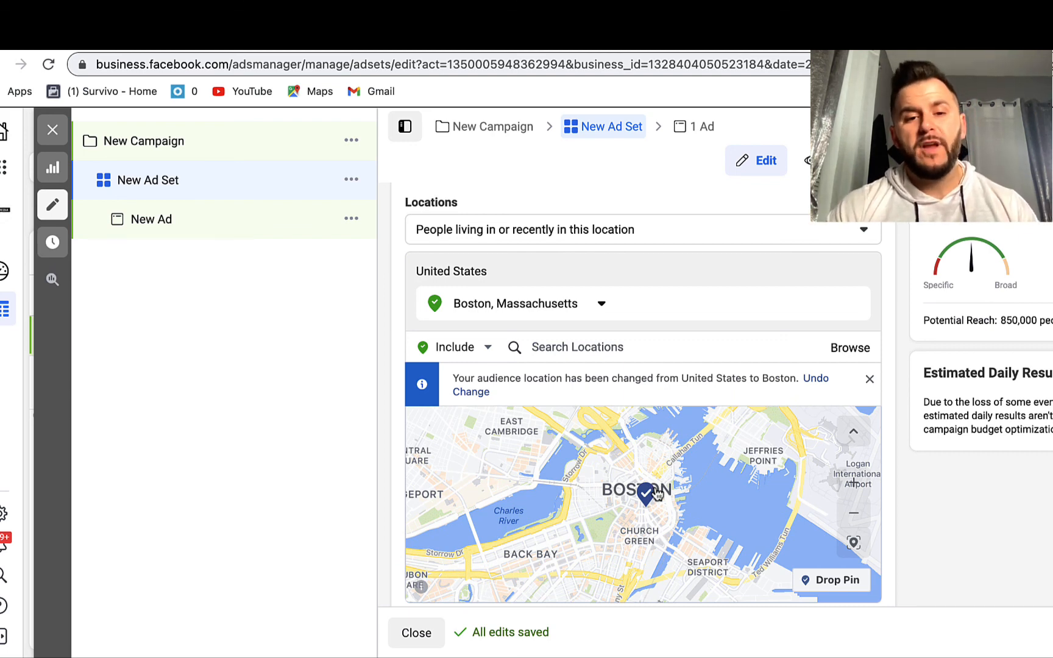
# - Review Boston's radius options and the explanation of how the Potential Reach number is estimated
pyautogui.click(602, 306)
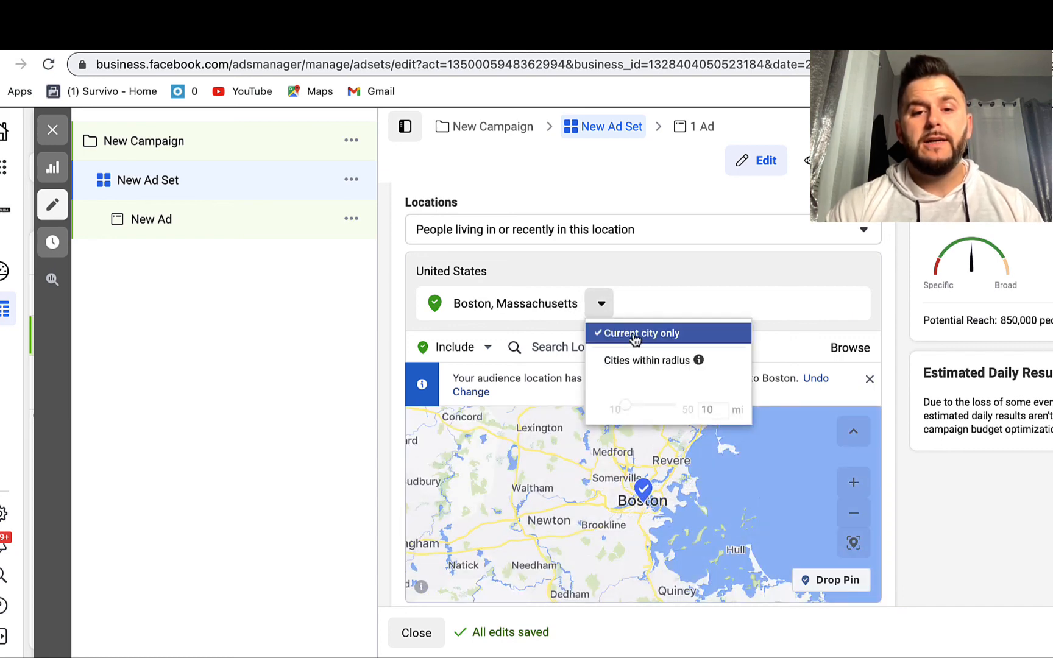
pyautogui.click(902, 261)
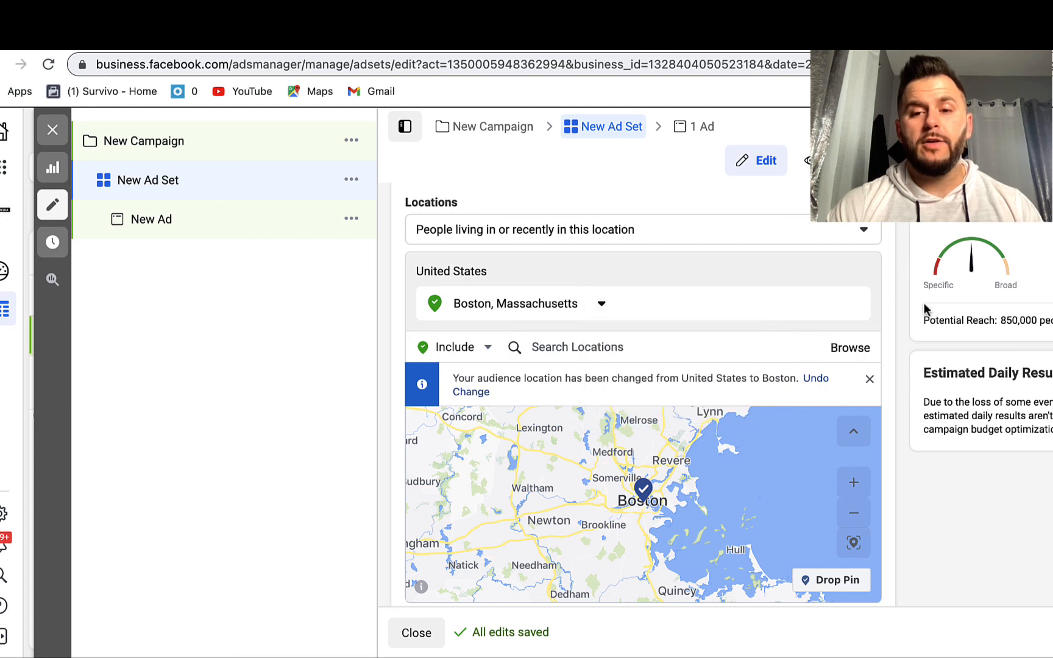
pyautogui.doubleClick(1049, 321)
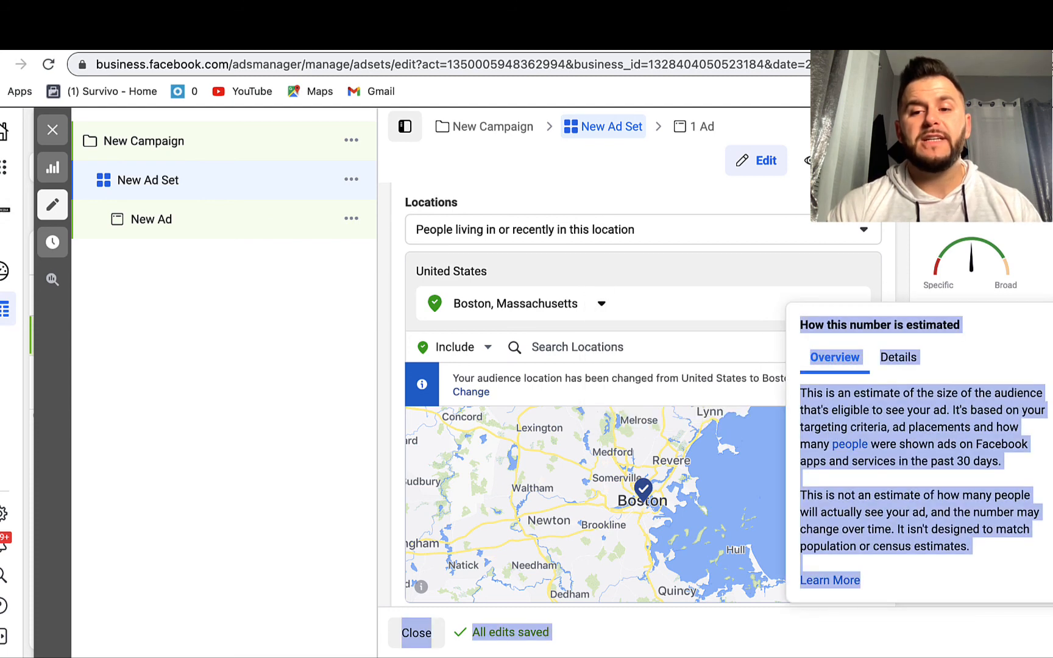
pyautogui.click(1049, 322)
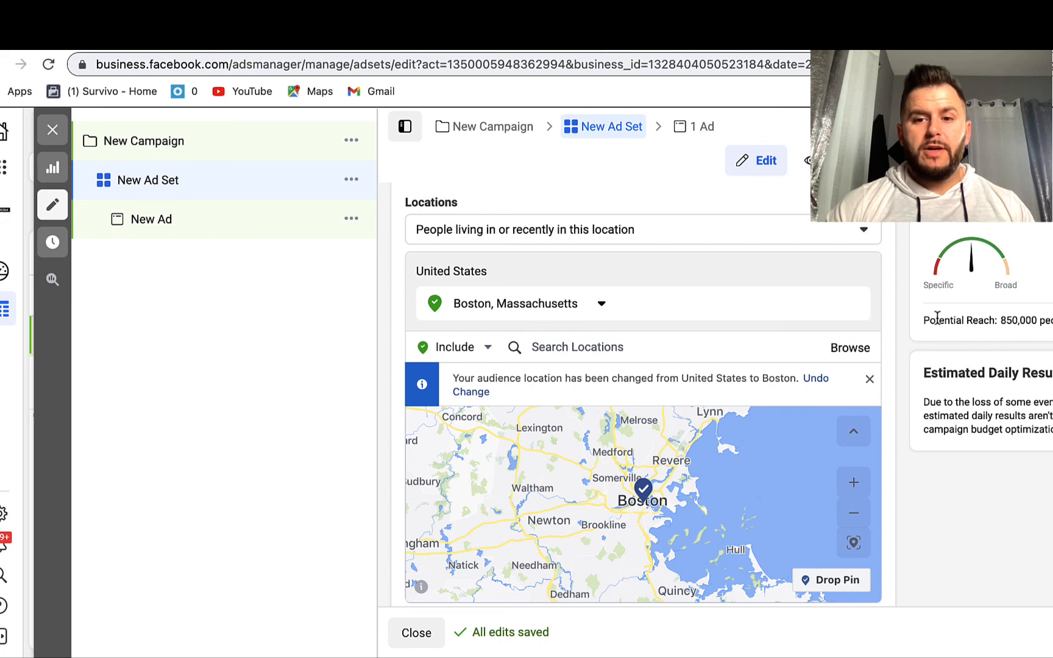
# - Set the audience's minimum age to 30
pyautogui.scroll(-5, 893, 364)
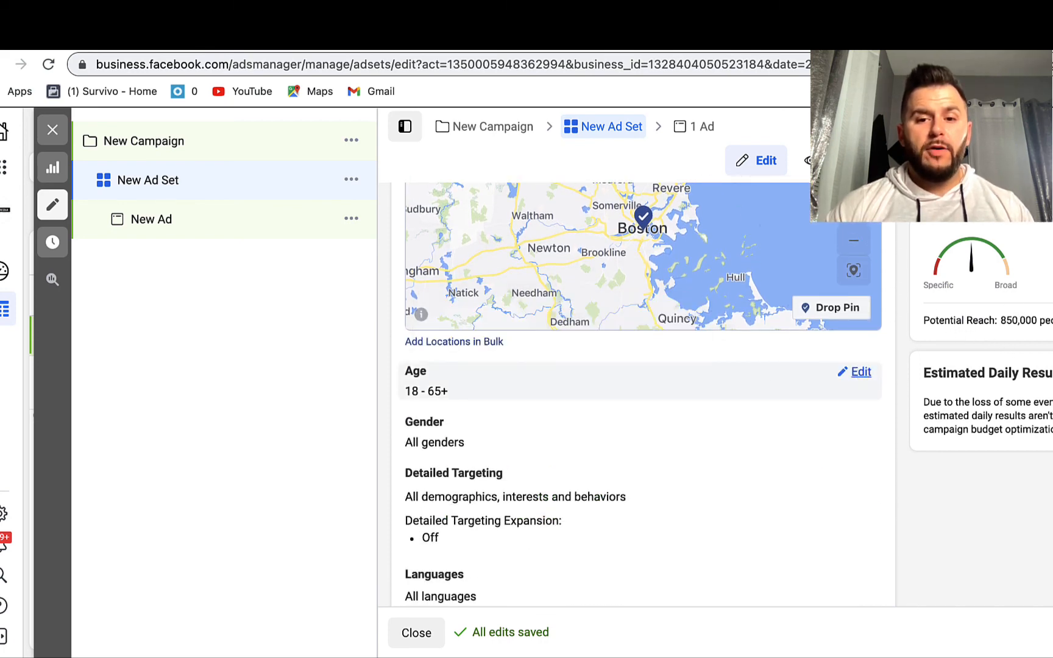
pyautogui.click(857, 371)
pyautogui.click(456, 395)
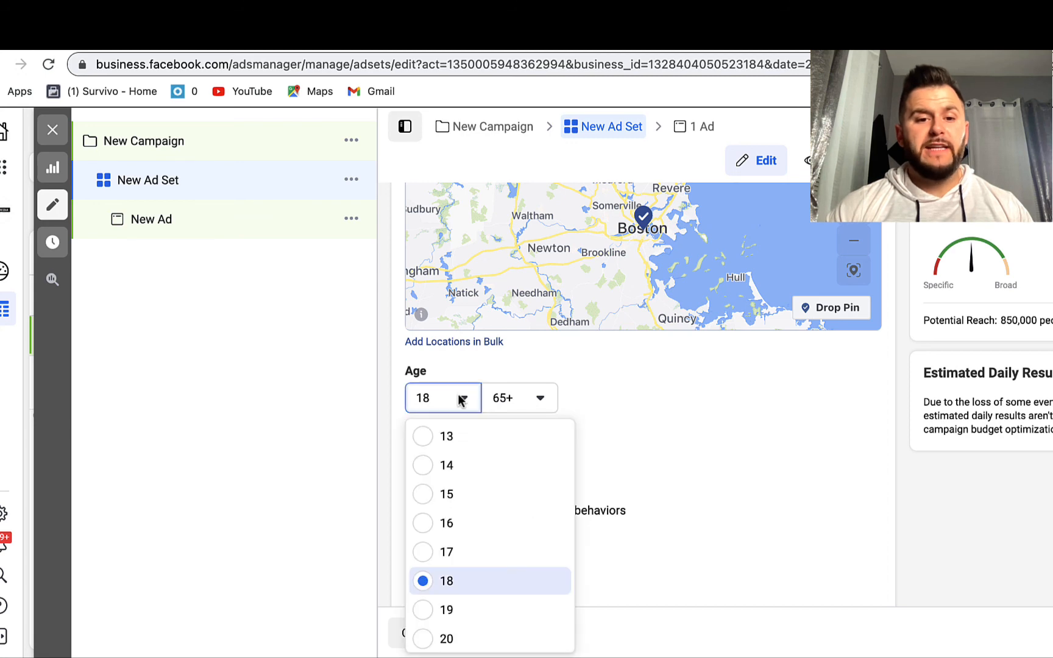
pyautogui.scroll(-2, 454, 589)
pyautogui.scroll(-2, 454, 589)
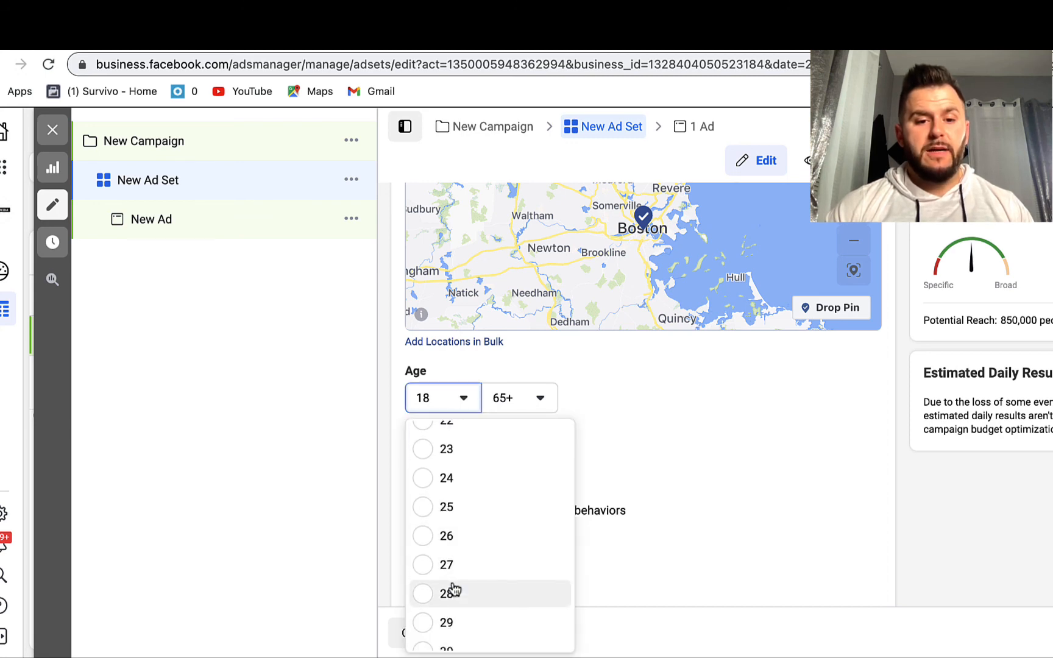
pyautogui.scroll(-2, 453, 588)
pyautogui.click(444, 507)
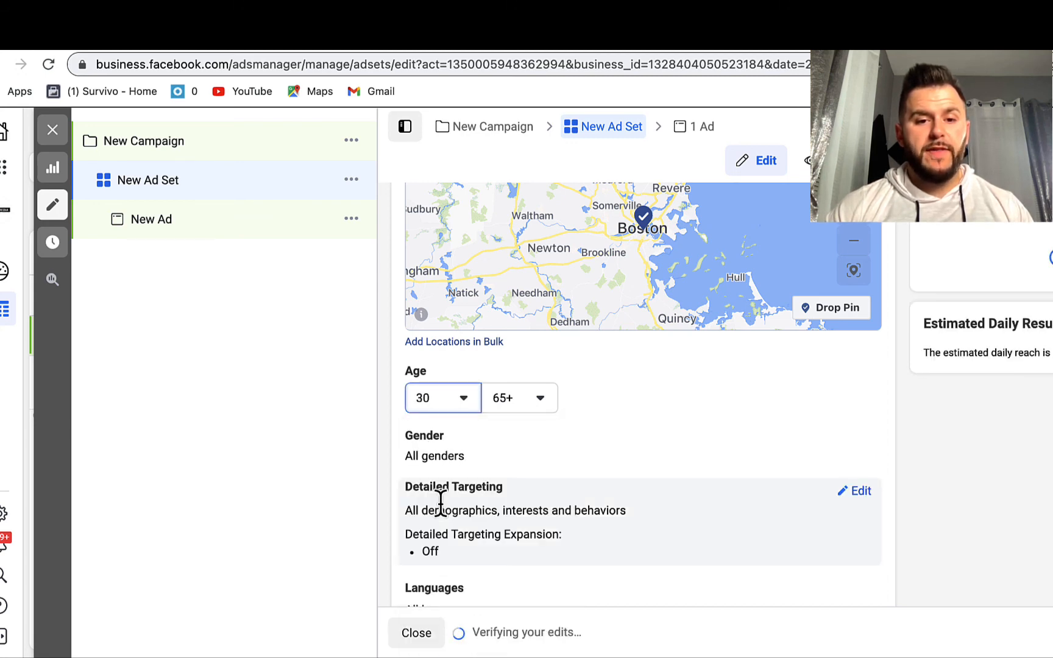
# - Set the audience's maximum age to 50
pyautogui.click(533, 402)
pyautogui.press('Down')
pyautogui.press('Down')
pyautogui.press('Down')
pyautogui.press('Down')
pyautogui.press('Down')
pyautogui.press('Down')
pyautogui.press('Down')
pyautogui.press('Down')
pyautogui.press('Down')
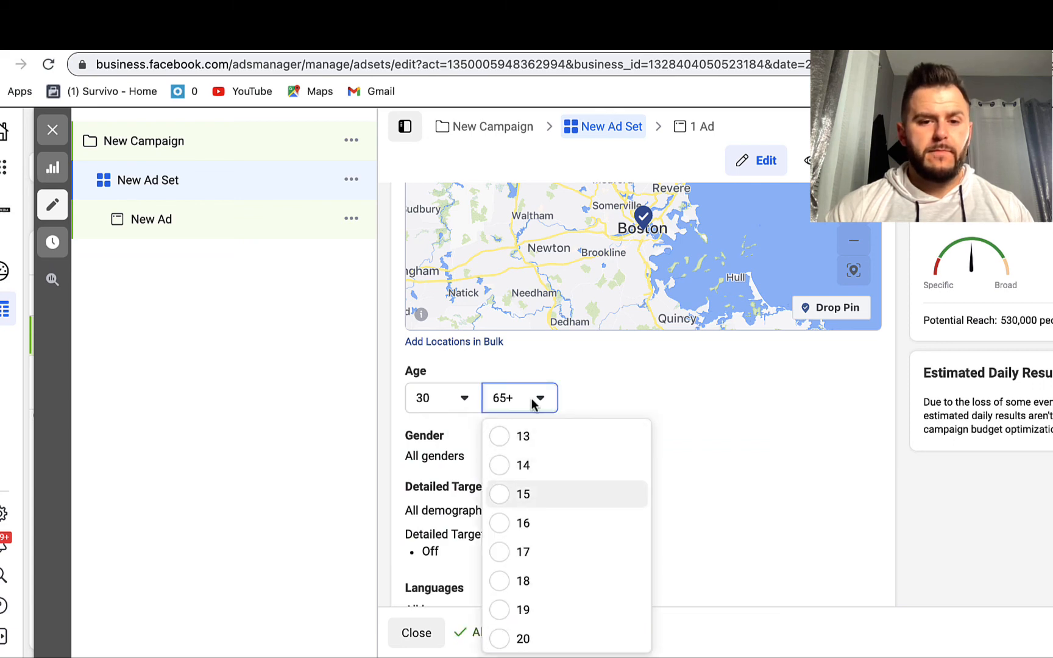
pyautogui.press('Down')
pyautogui.press('Down')
pyautogui.press('Down')
pyautogui.press('Down')
pyautogui.press('Down')
pyautogui.press('Down')
pyautogui.press('Down')
pyautogui.press('Down')
pyautogui.press('Down')
pyautogui.press('Down')
pyautogui.press('Down')
pyautogui.press('Down')
pyautogui.press('Down')
pyautogui.press('Down')
pyautogui.press('Down')
pyautogui.press('Down')
pyautogui.press('Down')
pyautogui.press('Down')
pyautogui.press('Down')
pyautogui.press('Down')
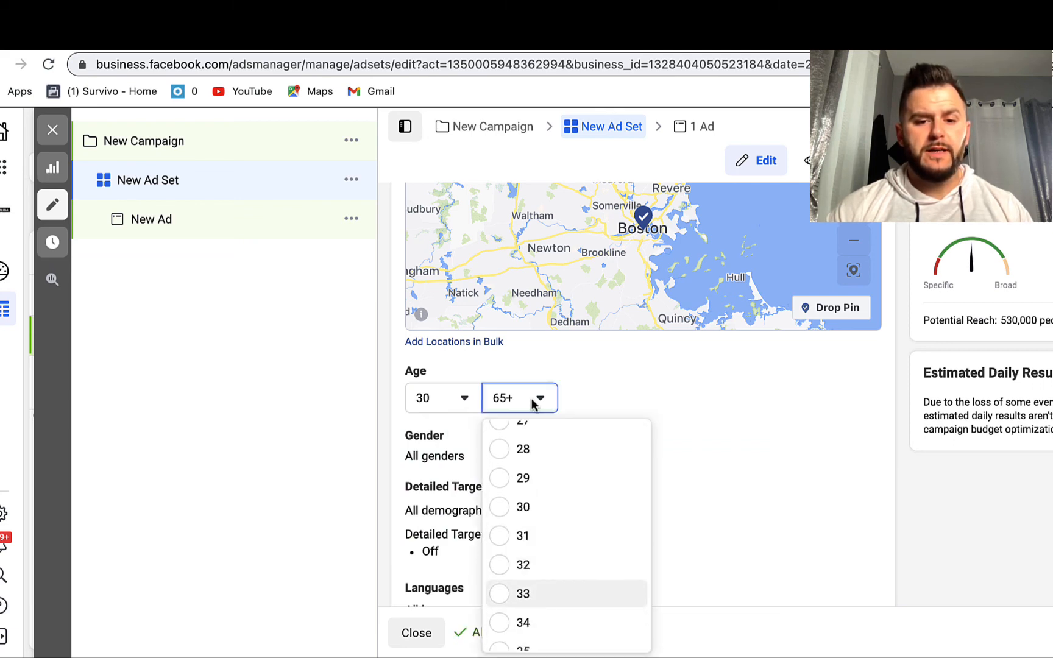
pyautogui.press('Down')
pyautogui.press('Down')
pyautogui.press('Down')
pyautogui.press('Down')
pyautogui.press('Down')
pyautogui.press('Down')
pyautogui.press('Down')
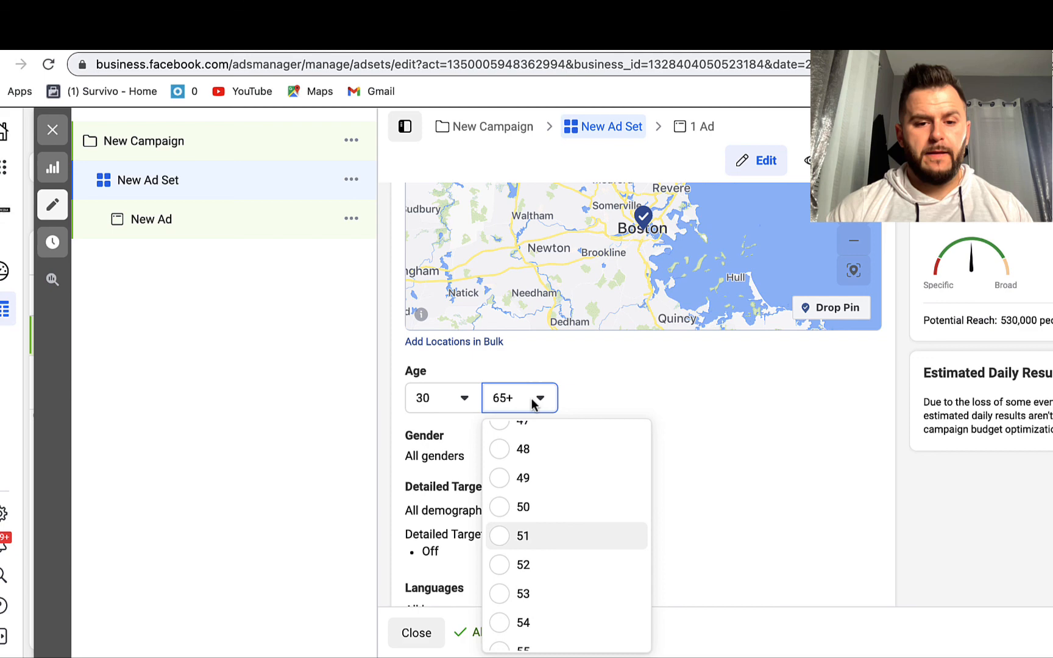
pyautogui.click(504, 524)
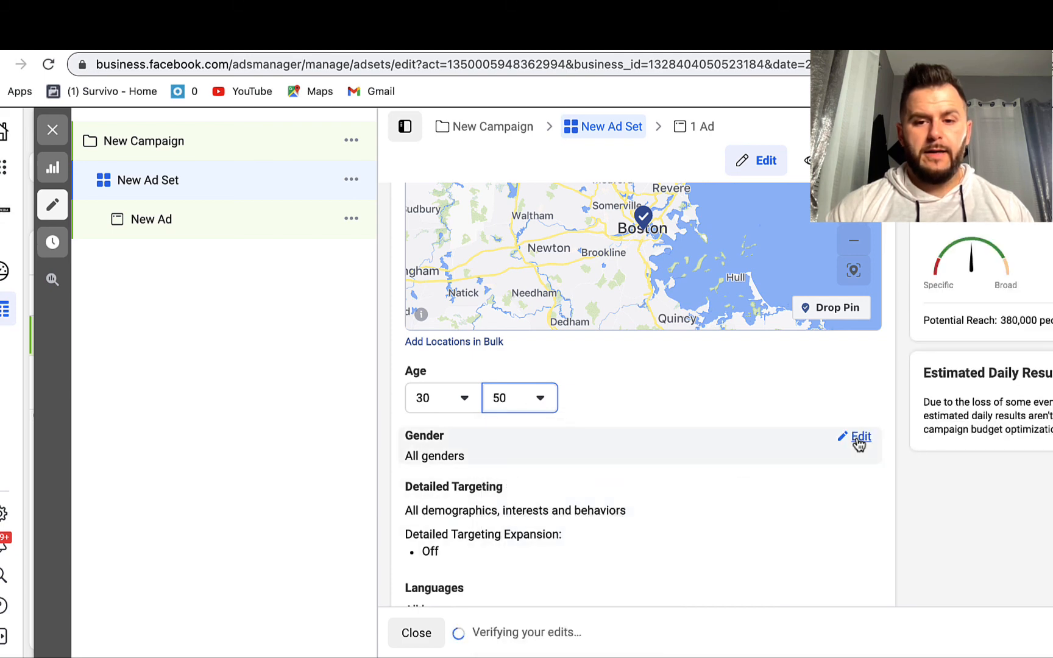
# - Restrict the audience's gender to Women and check the updated Potential Reach
pyautogui.click(856, 436)
pyautogui.click(533, 458)
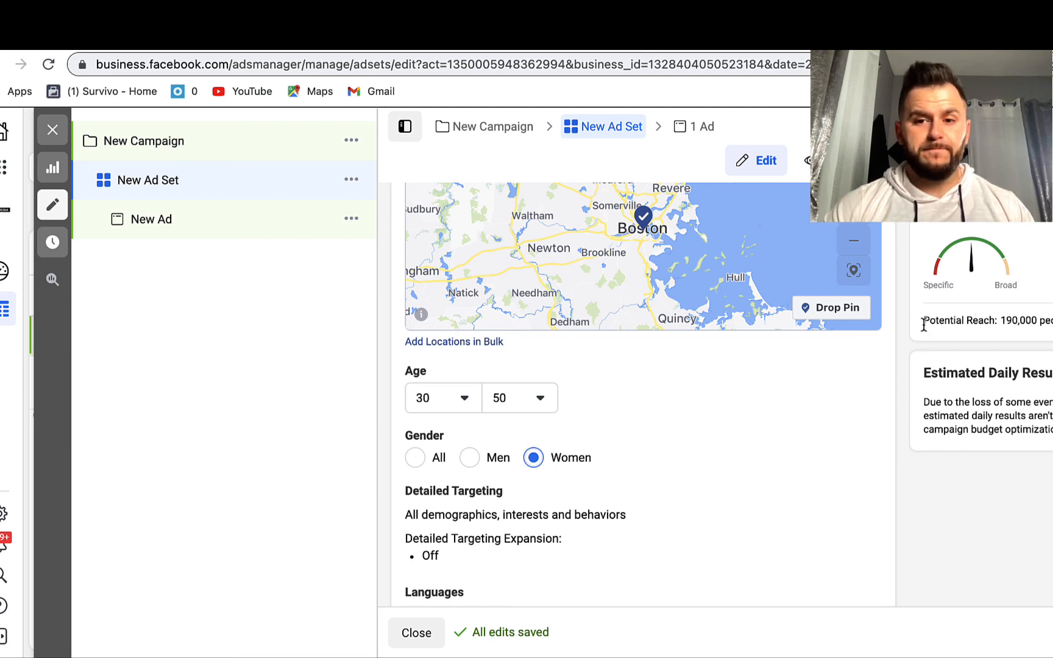
pyautogui.moveTo(924, 324); pyautogui.dragTo(1051, 323)
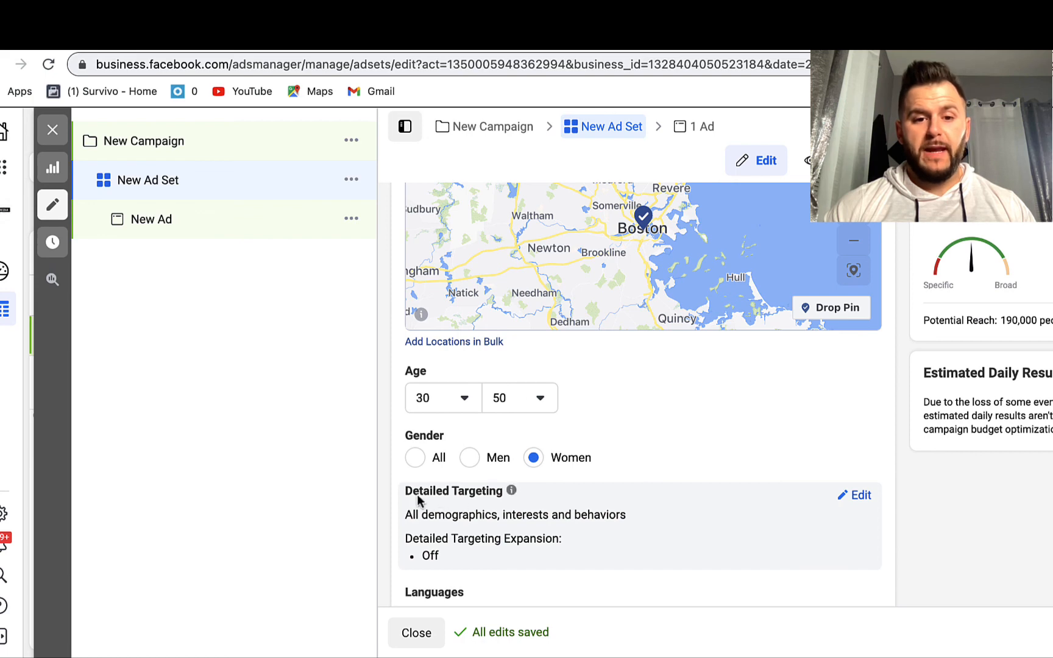
# - Open Detailed Targeting for editing and search the demographics, interests and behaviors for "salon"
pyautogui.moveTo(513, 498)
pyautogui.click(864, 495)
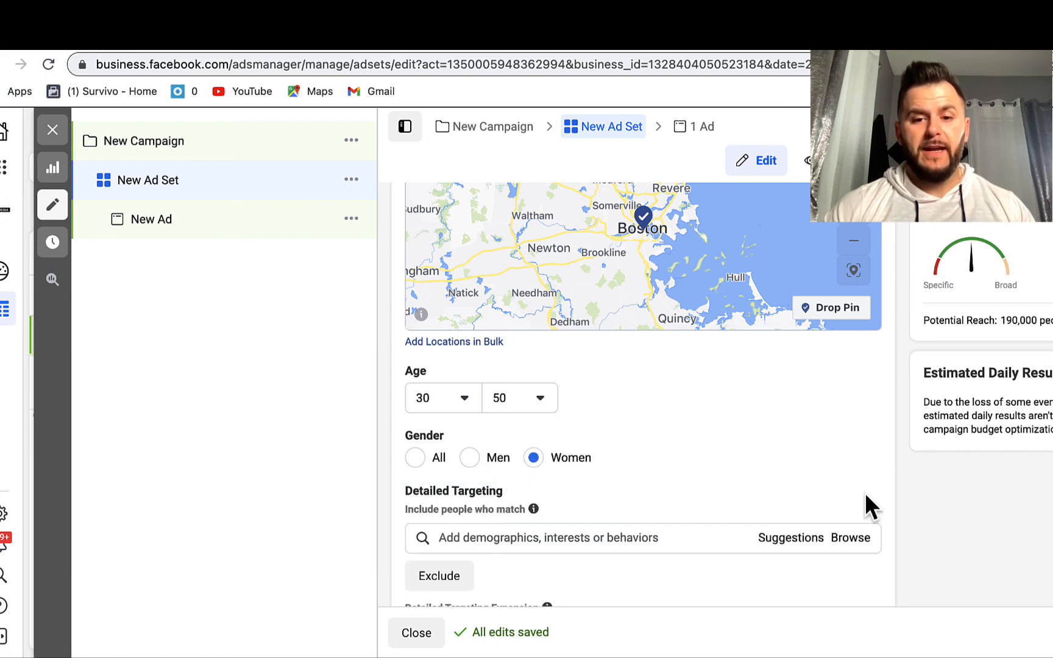
pyautogui.click(536, 538)
pyautogui.write('salon')
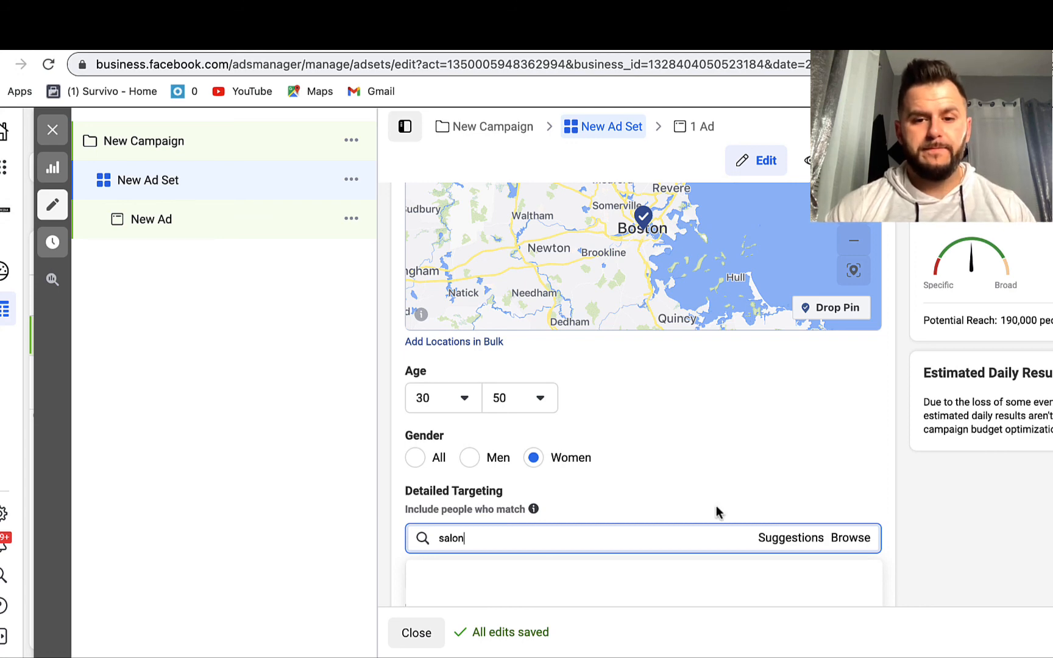
pyautogui.click(875, 512)
pyautogui.scroll(-4, 875, 512)
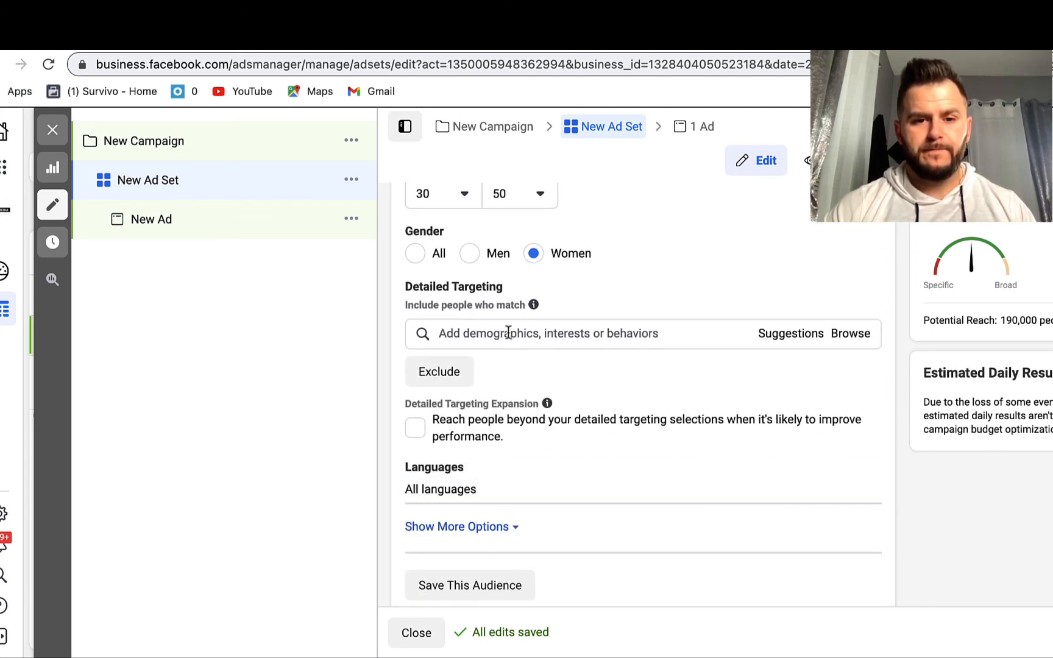
pyautogui.click(508, 332)
pyautogui.write('salon')
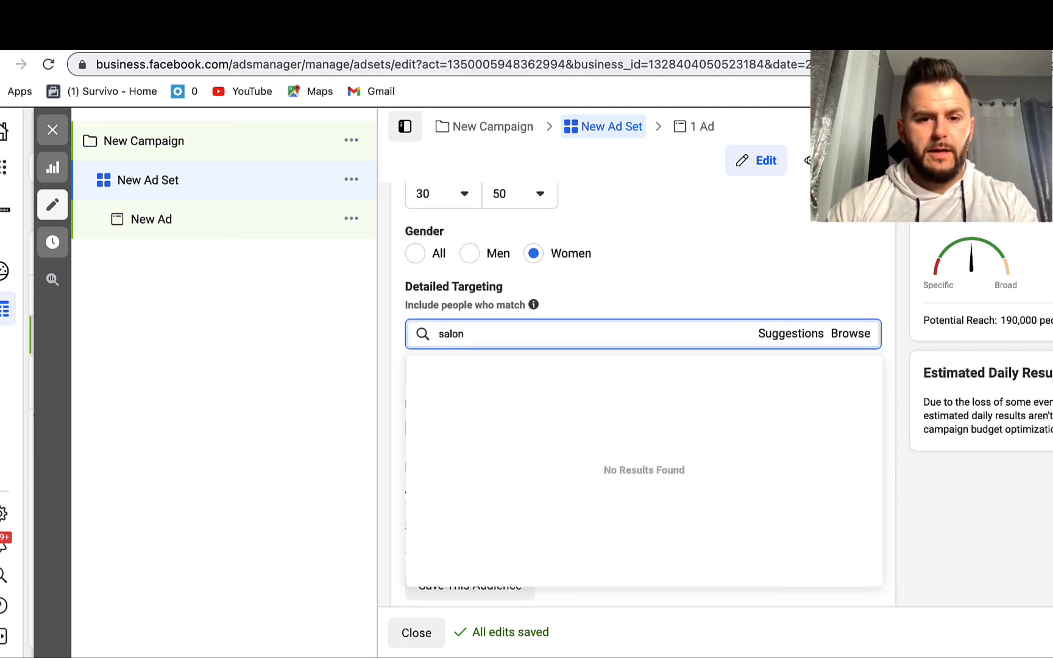
pyautogui.doubleClick(499, 335)
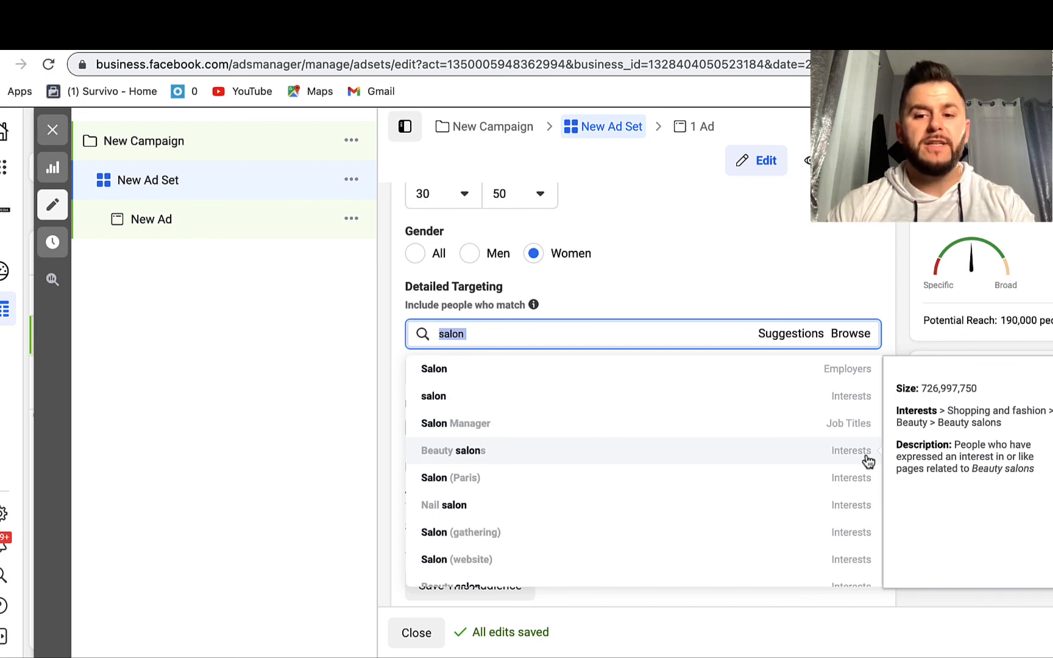
# - Add the Beauty salons interest to Detailed Targeting and check the updated Potential Reach
pyautogui.click(781, 458)
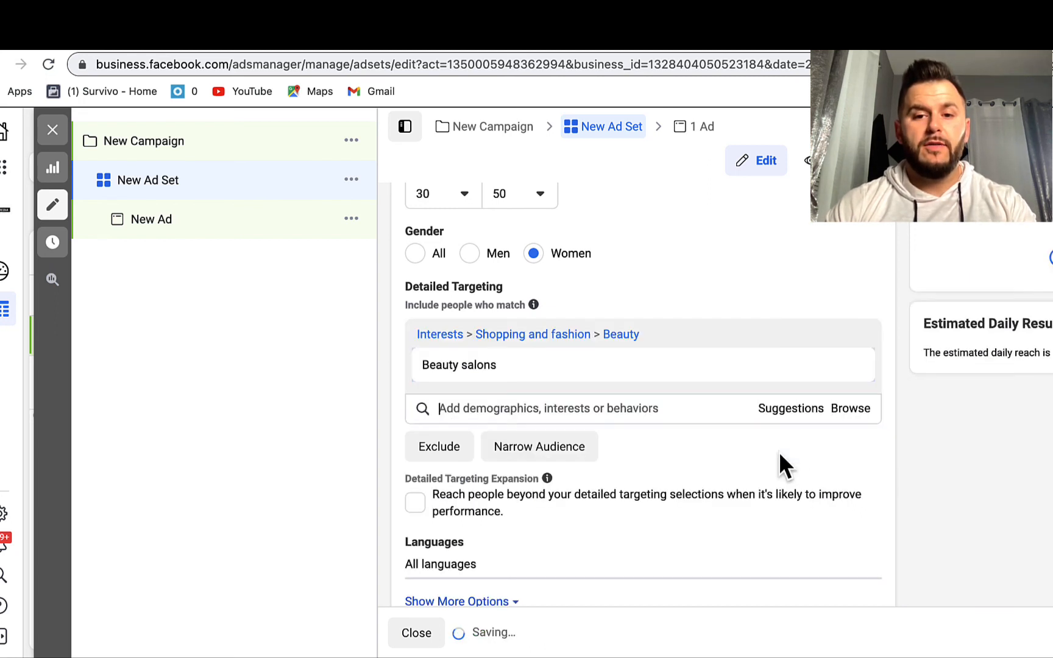
pyautogui.moveTo(1001, 324); pyautogui.dragTo(1016, 317)
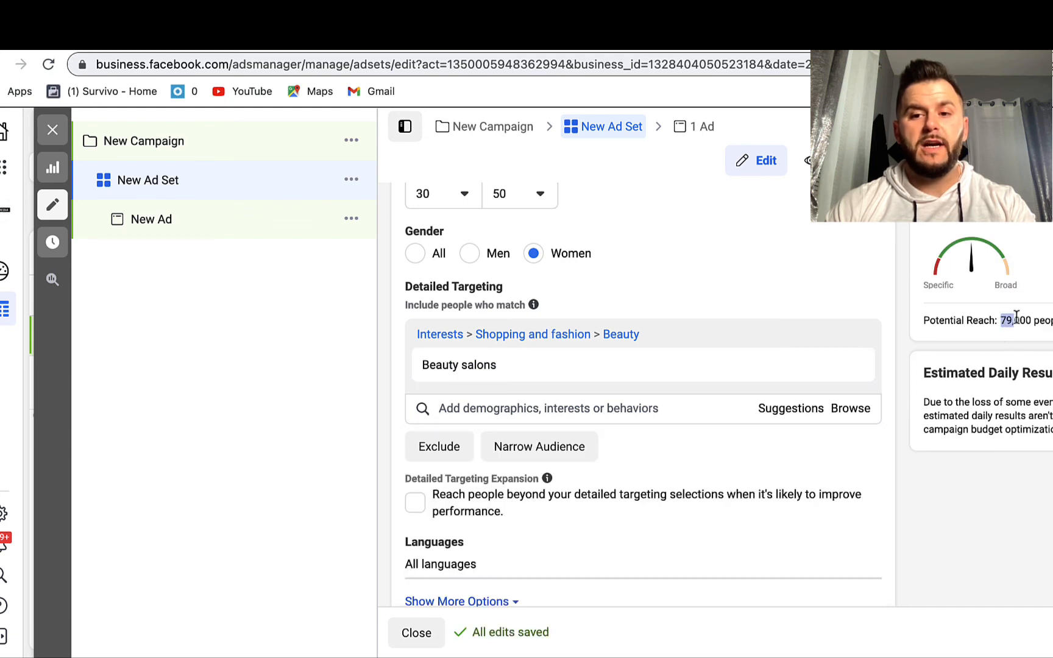
pyautogui.click(905, 471)
# - Narrow the audience with a must-also-match condition and search its targeting options for "buyers"
pyautogui.scroll(-1, 906, 471)
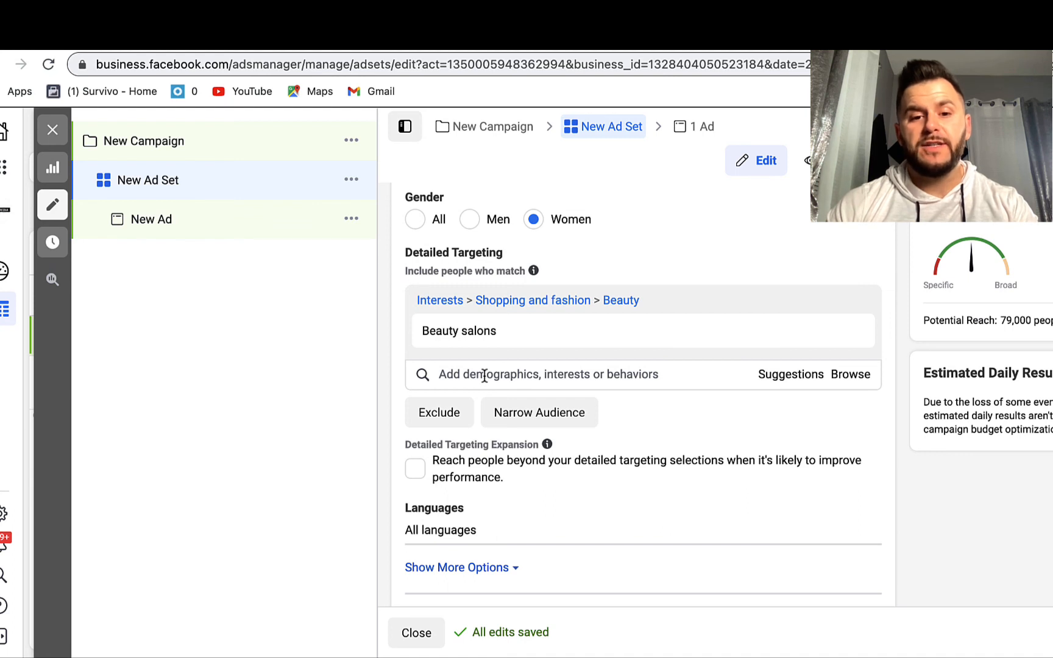
pyautogui.click(521, 417)
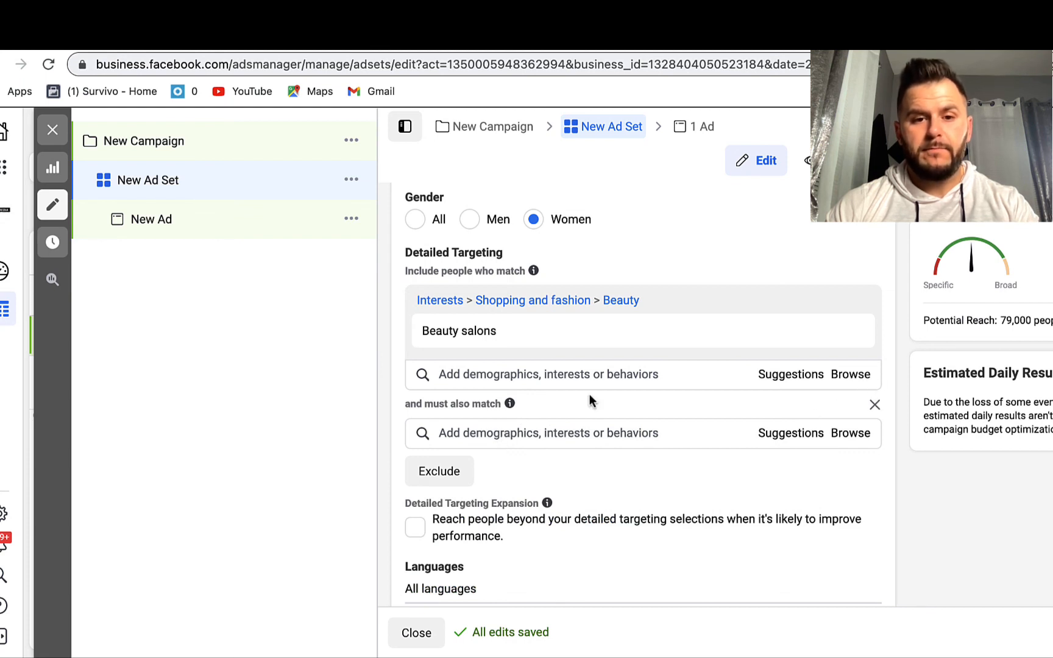
pyautogui.click(506, 433)
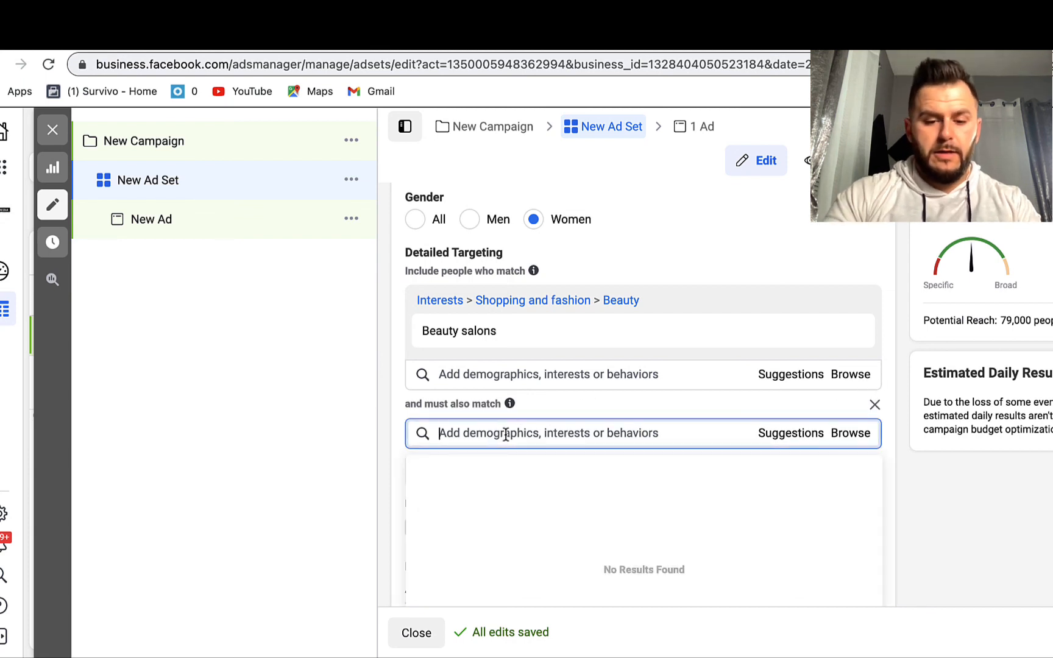
pyautogui.write('buyers')
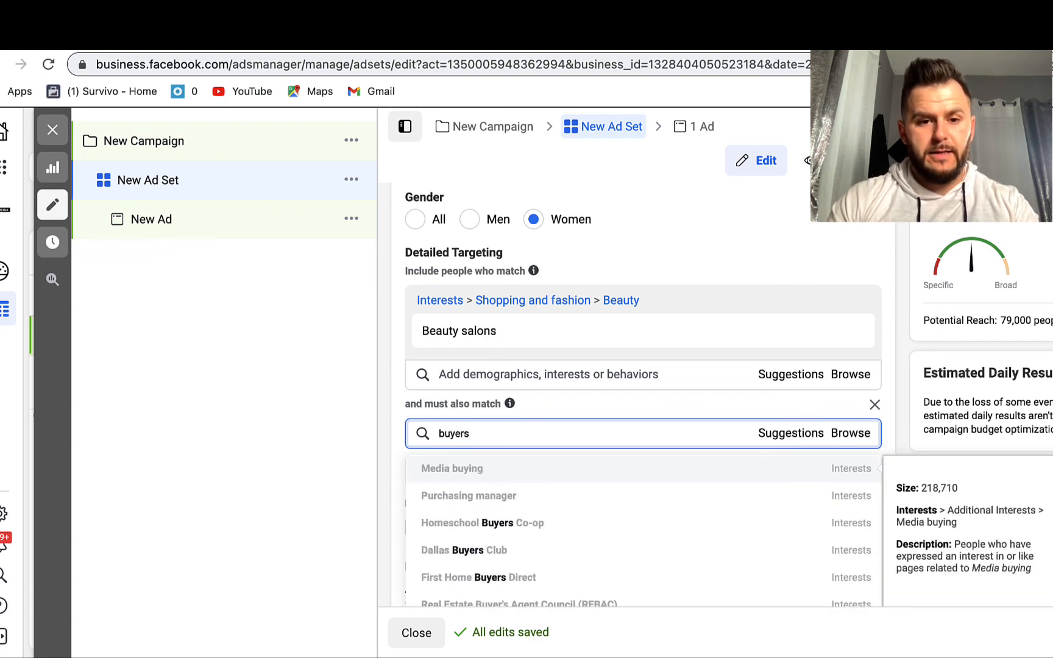
# - Search the must-also-match condition for "online purch" instead and add the Engaged Shoppers purchase behavior
pyautogui.doubleClick(480, 441)
pyautogui.write('ad')
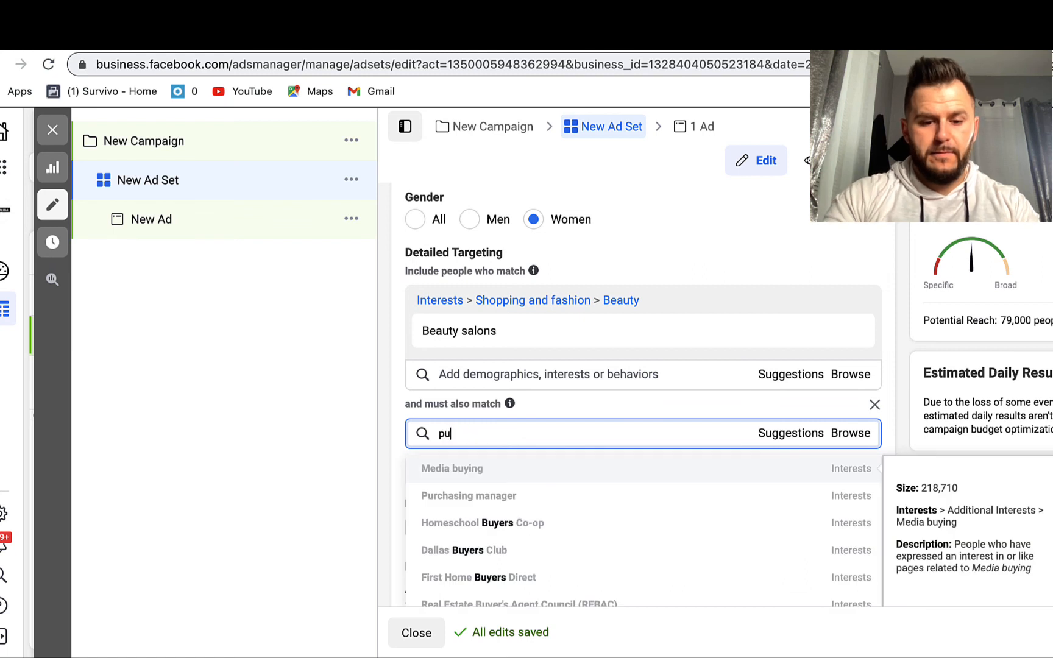
pyautogui.press('BackSpace')
pyautogui.press('BackSpace')
pyautogui.write('online puc')
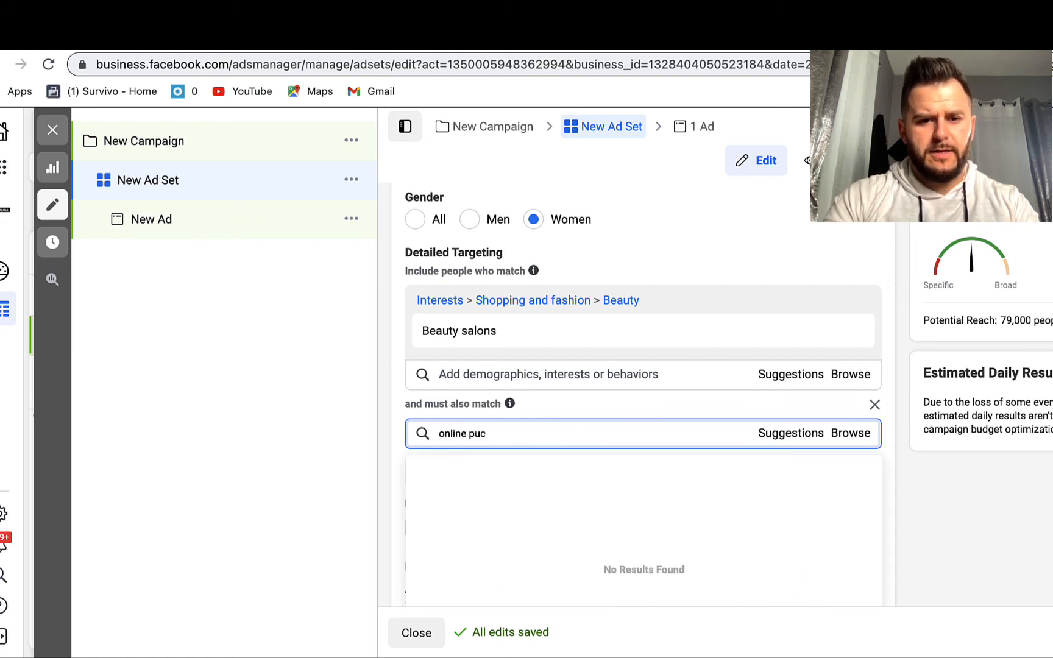
pyautogui.press('BackSpace')
pyautogui.write('rch')
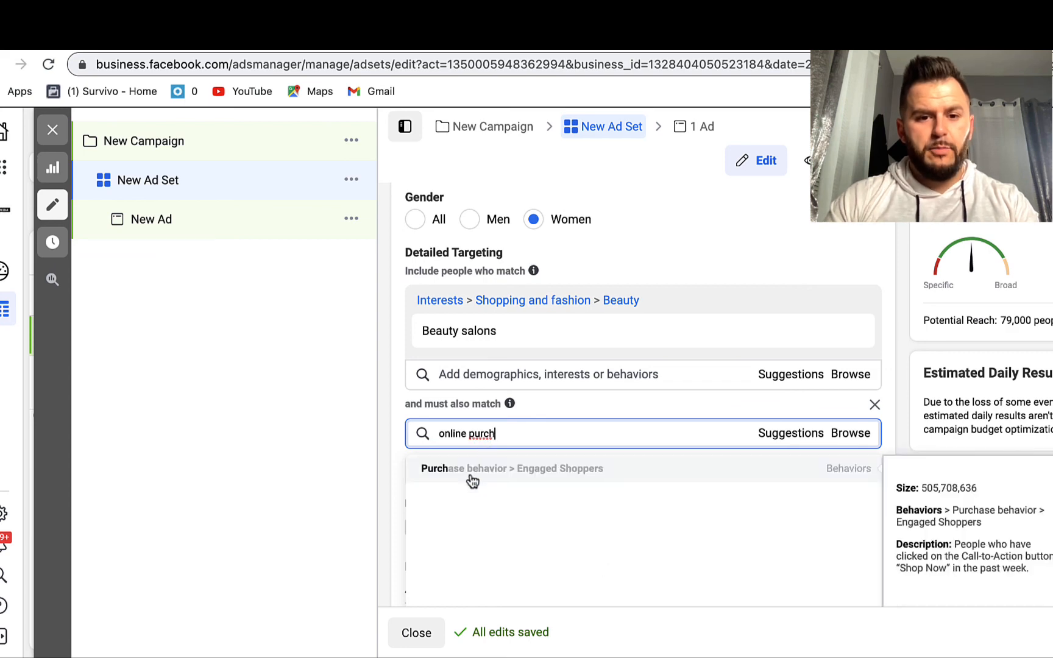
pyautogui.click(559, 471)
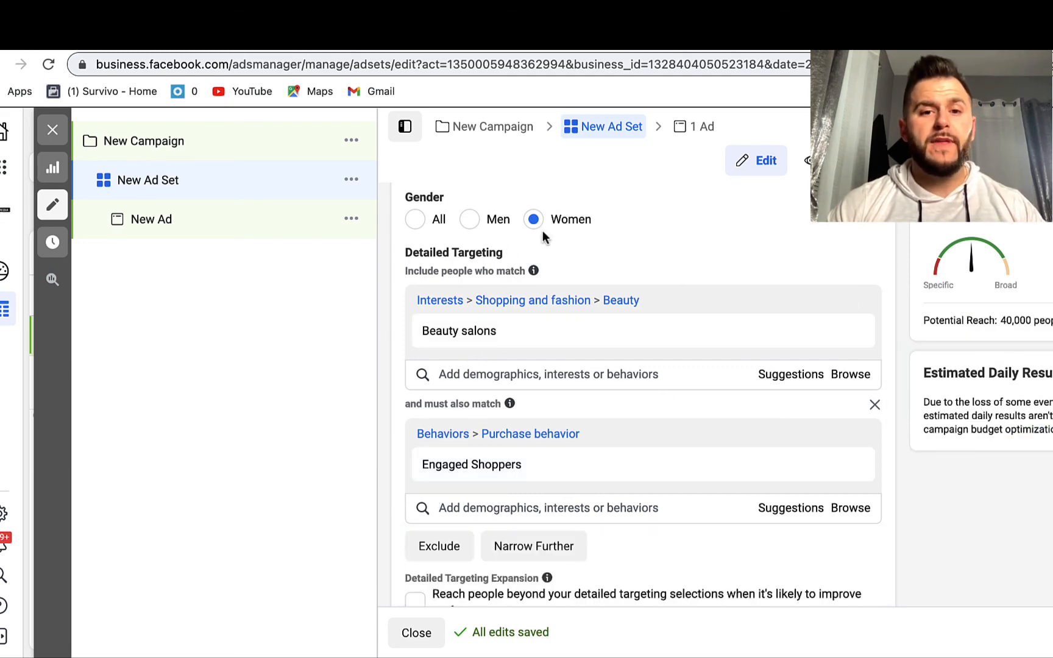
# - Review the details of the Beauty salons interest and the Engaged Shoppers behavior alongside the audience's Potential Reach
pyautogui.moveTo(451, 330)
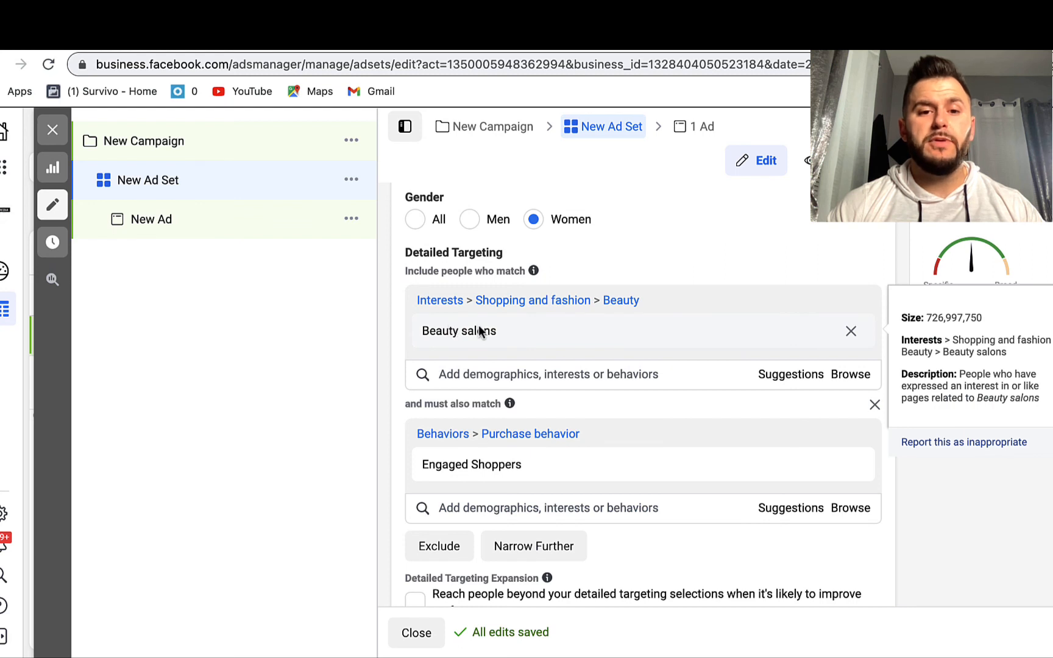
pyautogui.moveTo(475, 469)
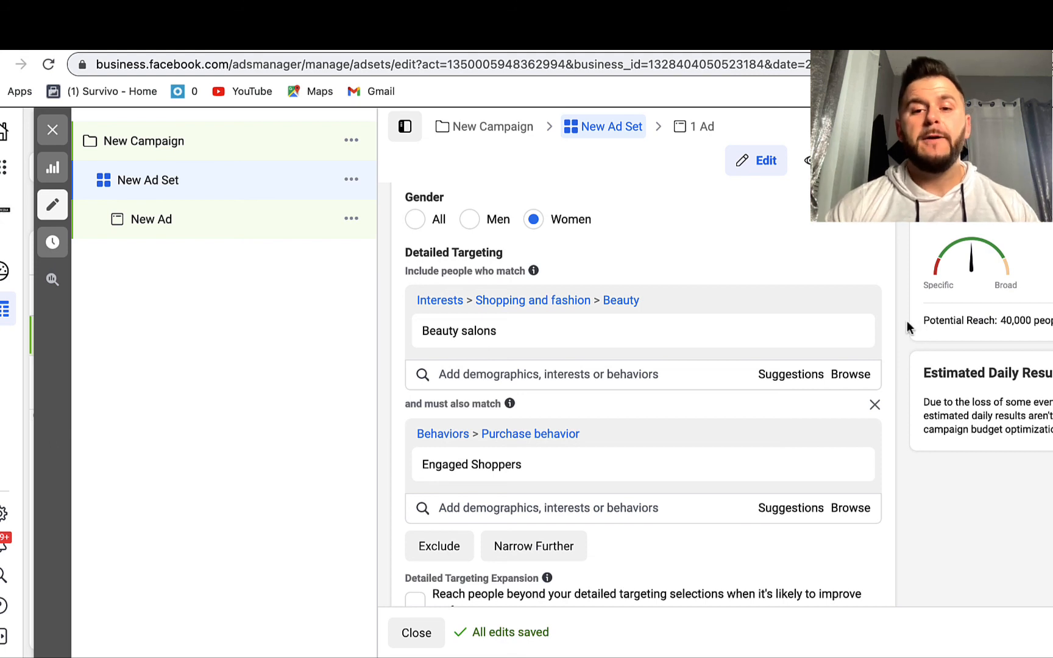
pyautogui.scroll(-3, 901, 327)
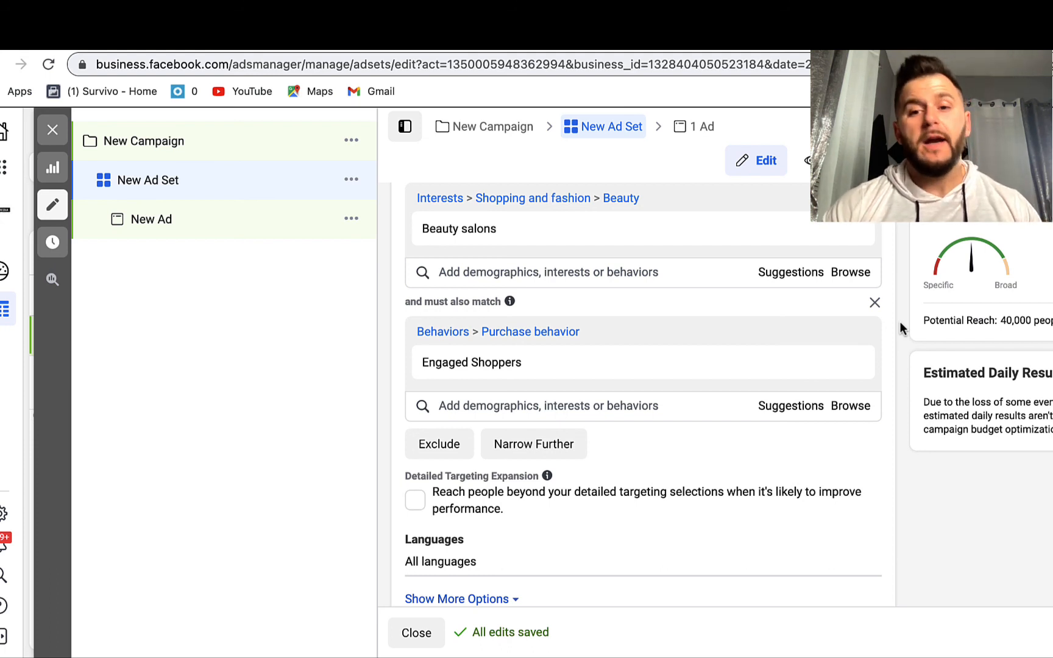
pyautogui.moveTo(482, 344)
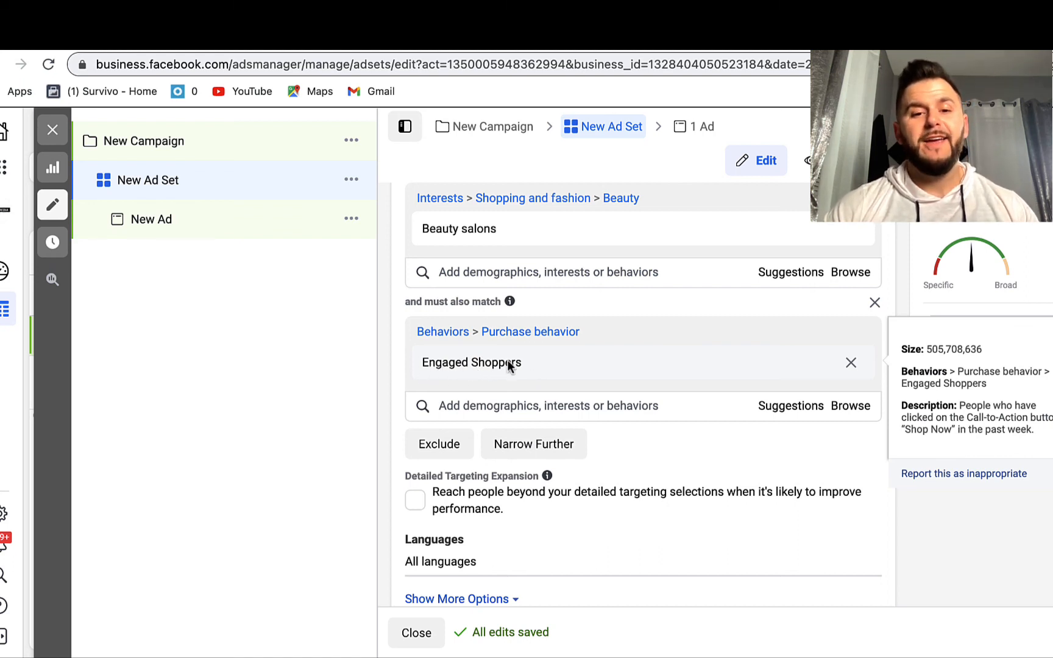
pyautogui.moveTo(502, 236)
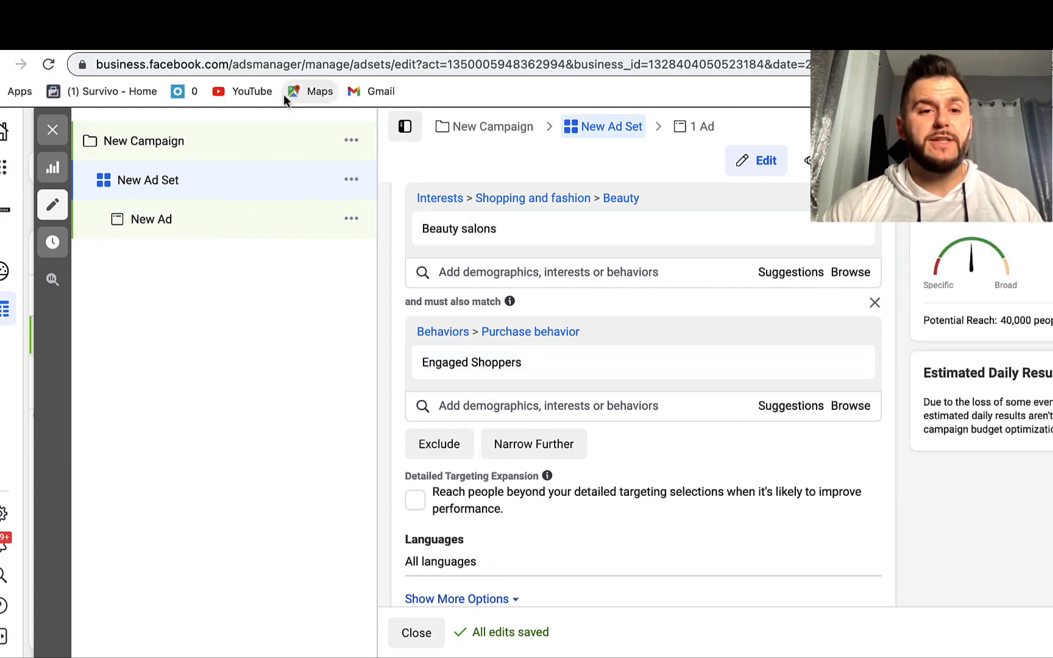
pyautogui.moveTo(514, 360)
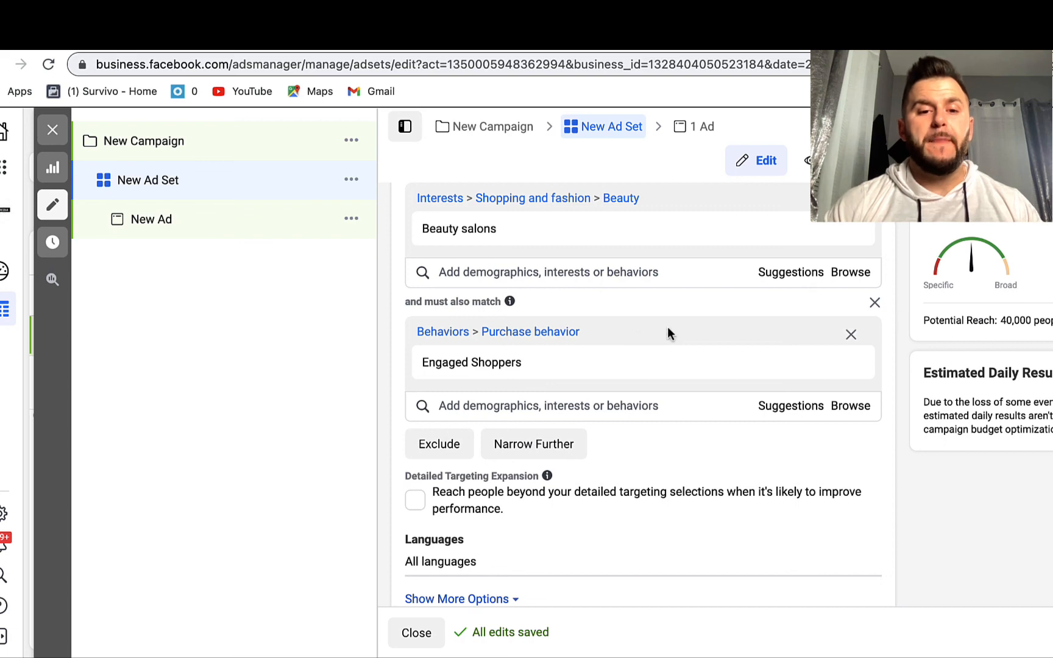
# - Review the ad set's Languages, Placements, and Optimization & Delivery settings
pyautogui.scroll(-1, 638, 329)
pyautogui.scroll(-3, 637, 329)
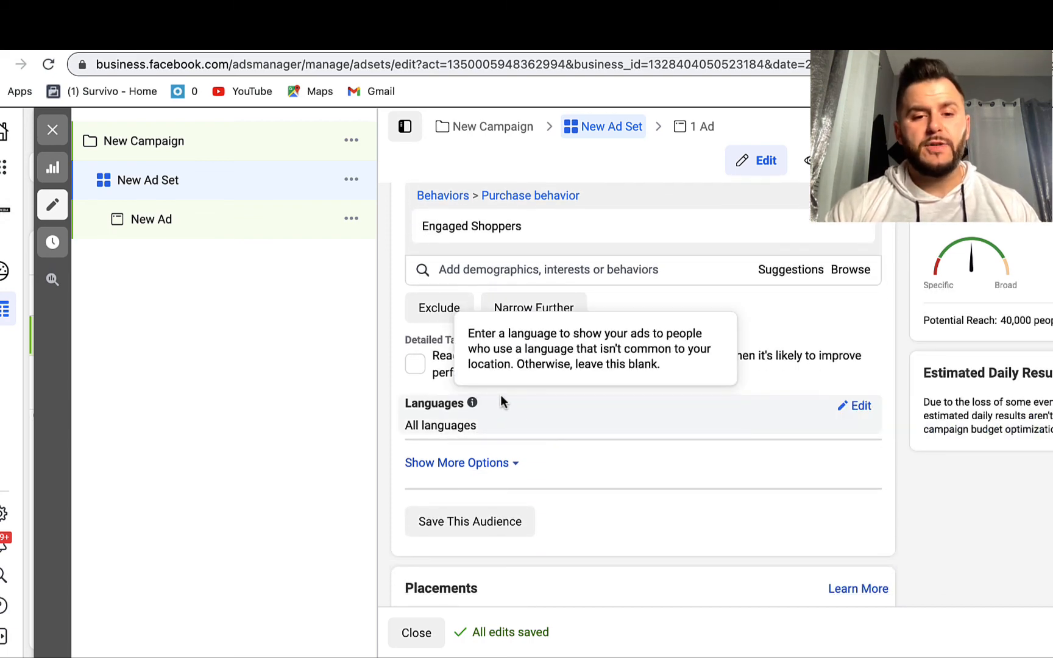
pyautogui.scroll(-1, 900, 337)
pyautogui.scroll(-4, 900, 338)
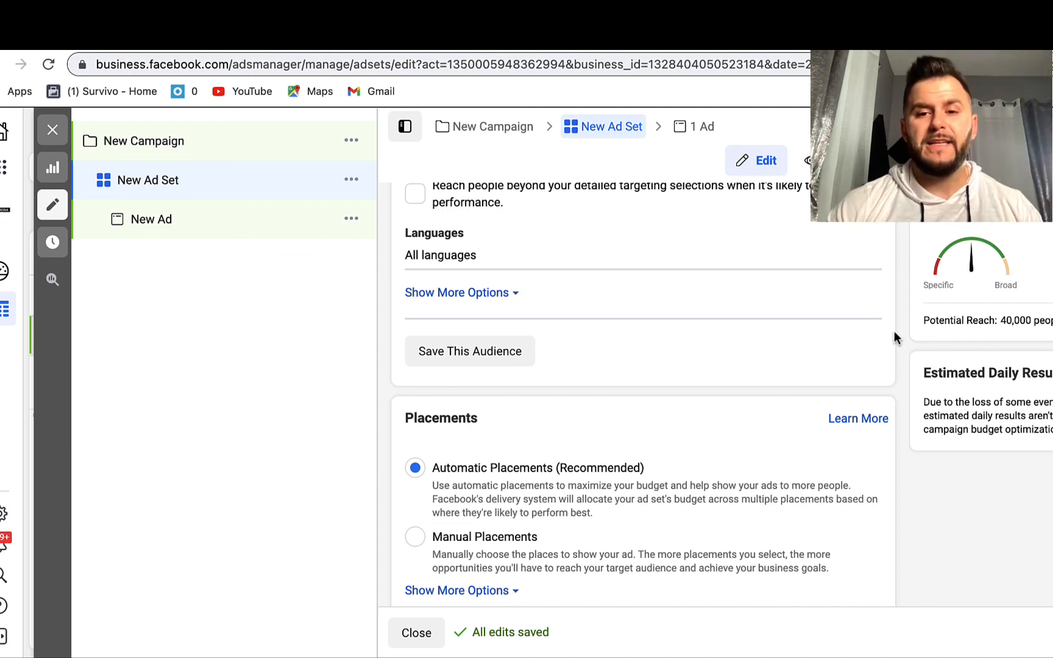
pyautogui.scroll(-3, 894, 331)
pyautogui.scroll(-6, 894, 331)
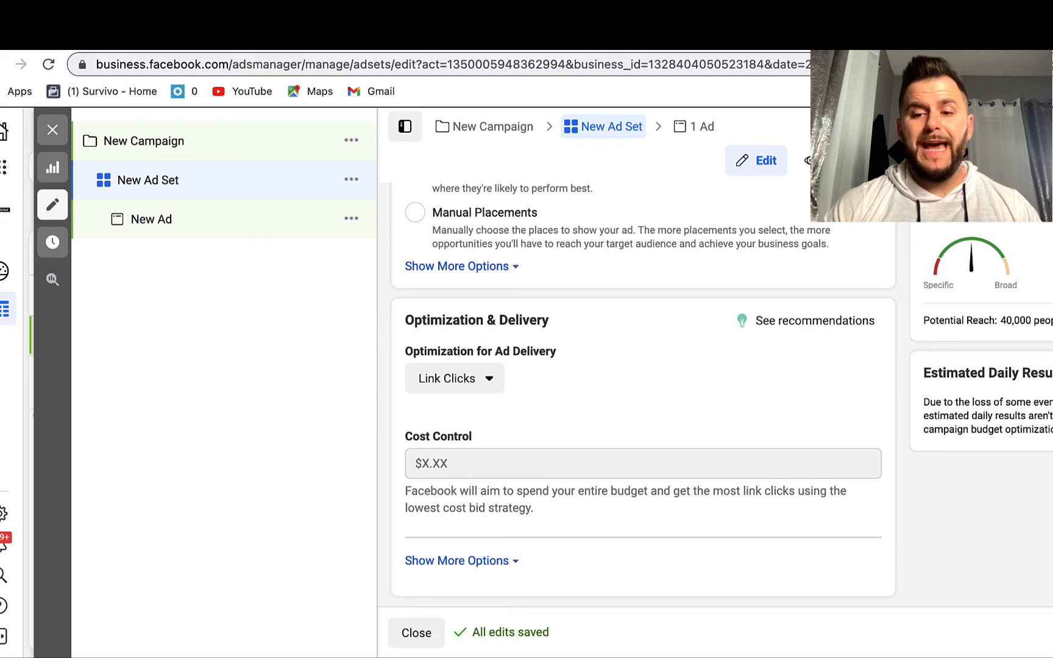
# - Open the New Ad inside the ad set and examine its Identity section
pyautogui.click(151, 219)
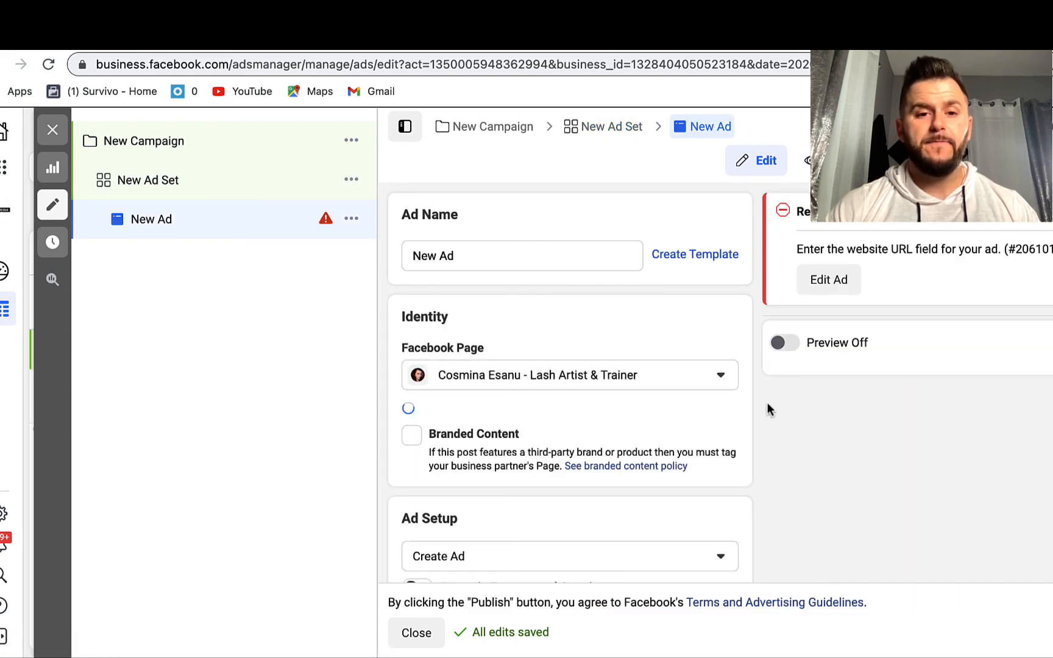
pyautogui.scroll(-1, 749, 283)
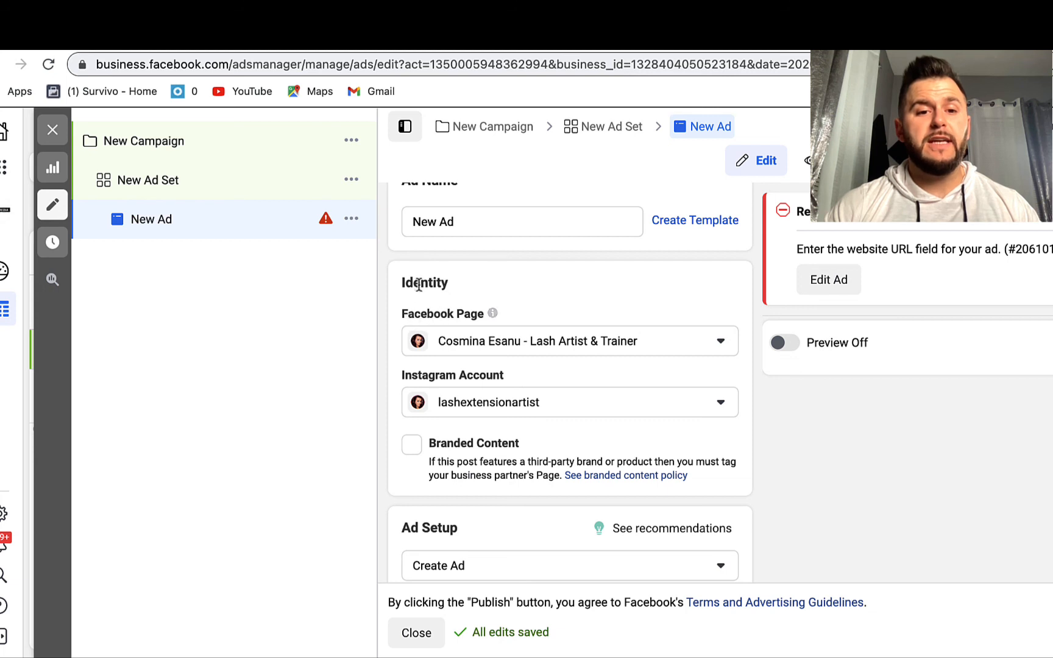
pyautogui.moveTo(401, 282); pyautogui.dragTo(466, 286)
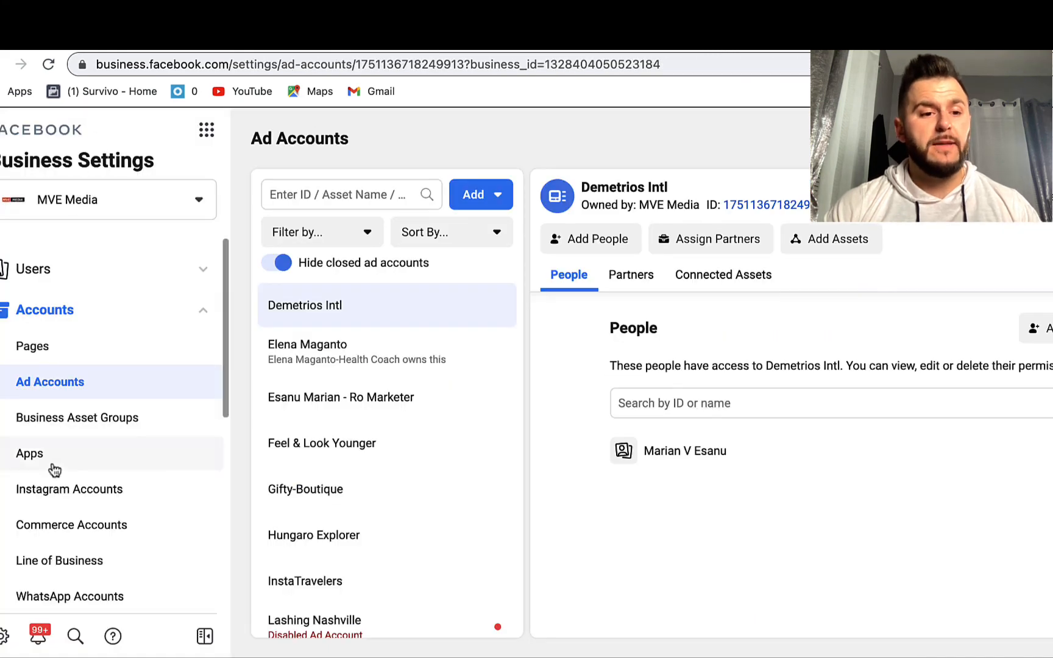
# - Switch to Business Settings, view the connected Instagram Accounts and open the option for adding another account
pyautogui.moveTo(227, 376); pyautogui.dragTo(228, 406)
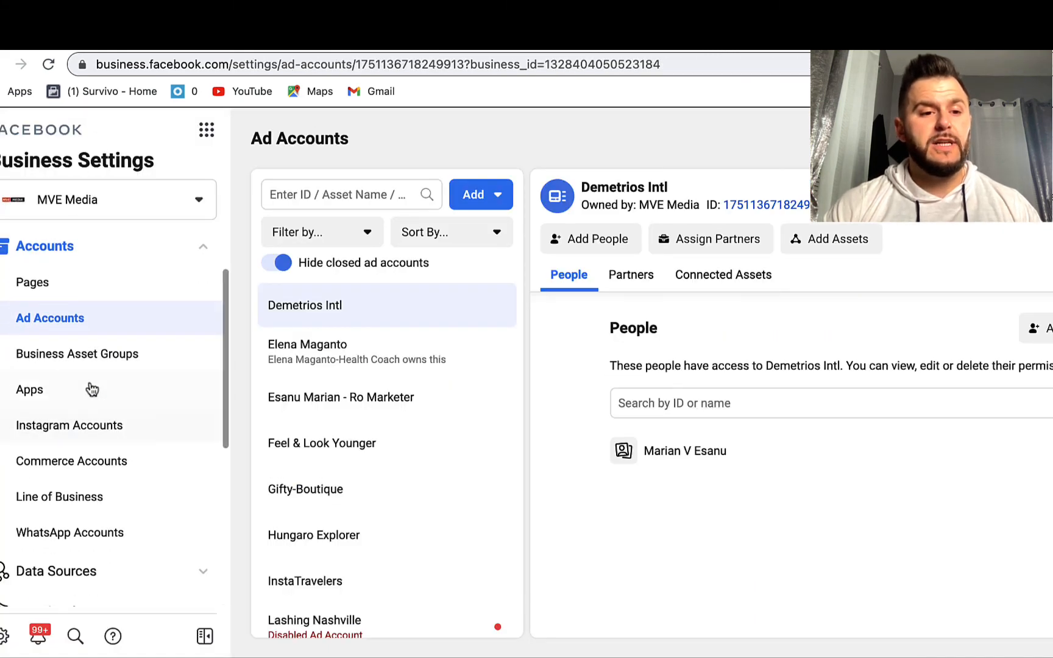
pyautogui.click(39, 431)
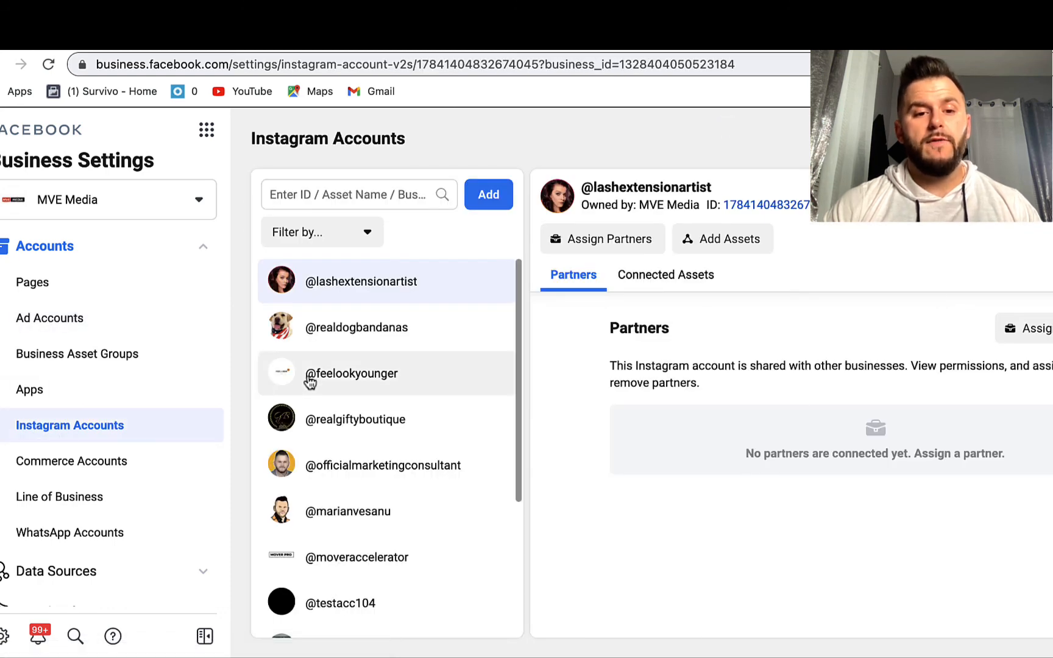
pyautogui.click(487, 193)
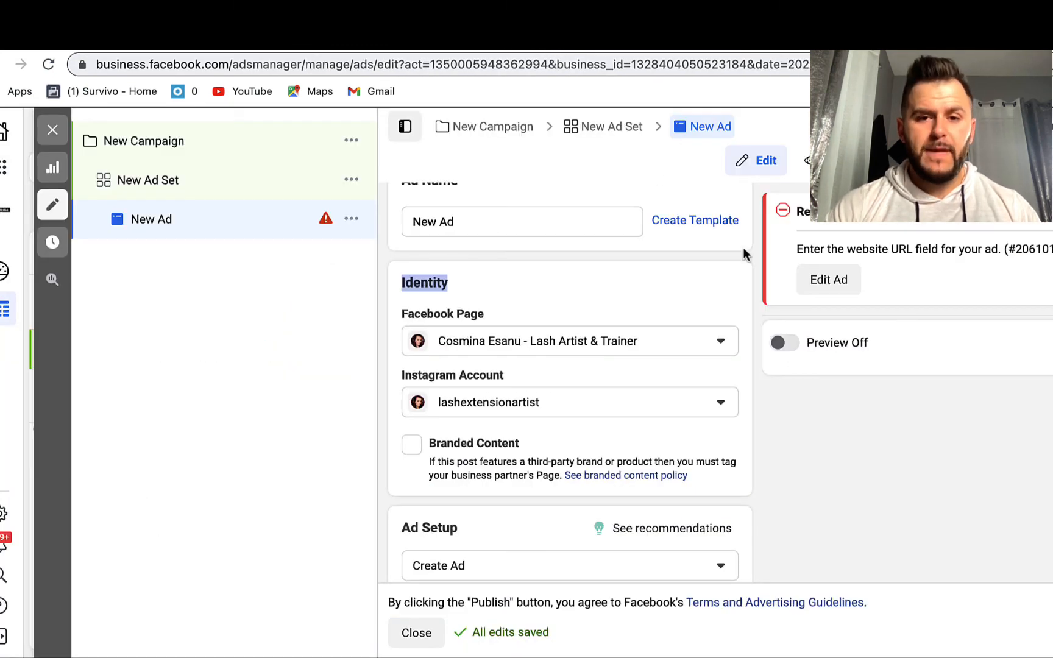
# - Return to the New Ad, try the Carousel and Collection formats, and set the format back to Single Image or Video
pyautogui.click(733, 281)
pyautogui.scroll(-2, 733, 281)
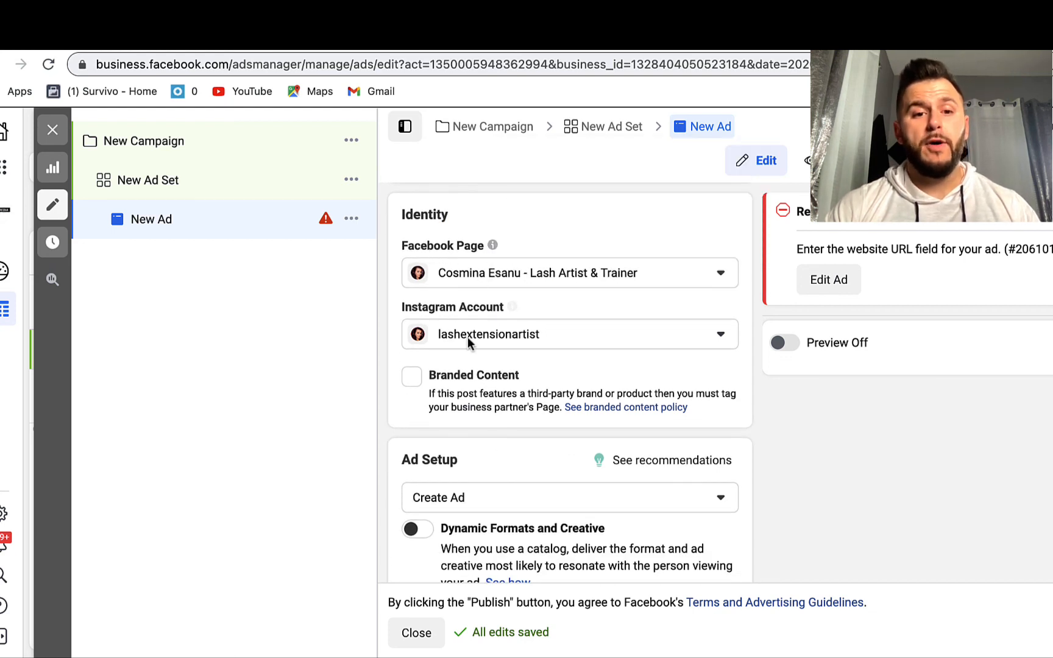
pyautogui.scroll(-2, 473, 310)
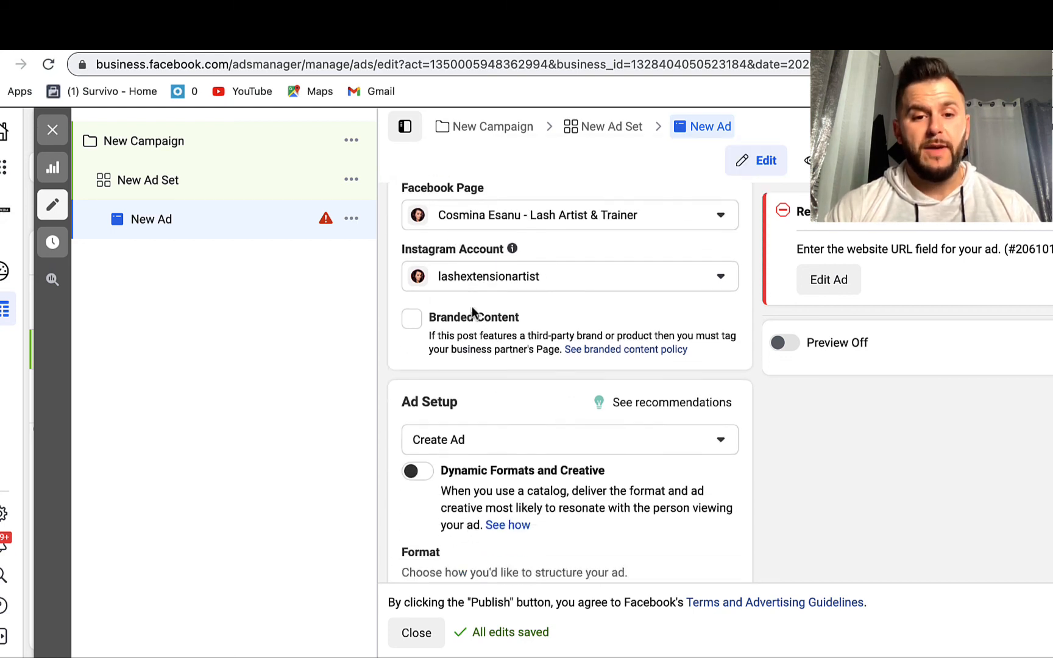
pyautogui.scroll(-5, 473, 311)
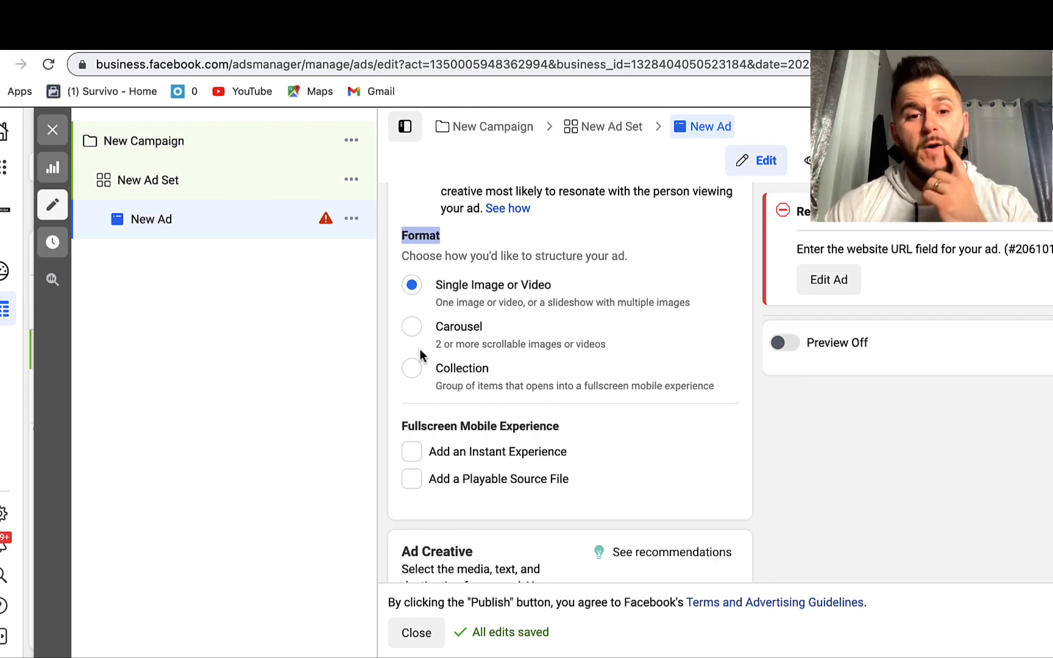
pyautogui.click(412, 328)
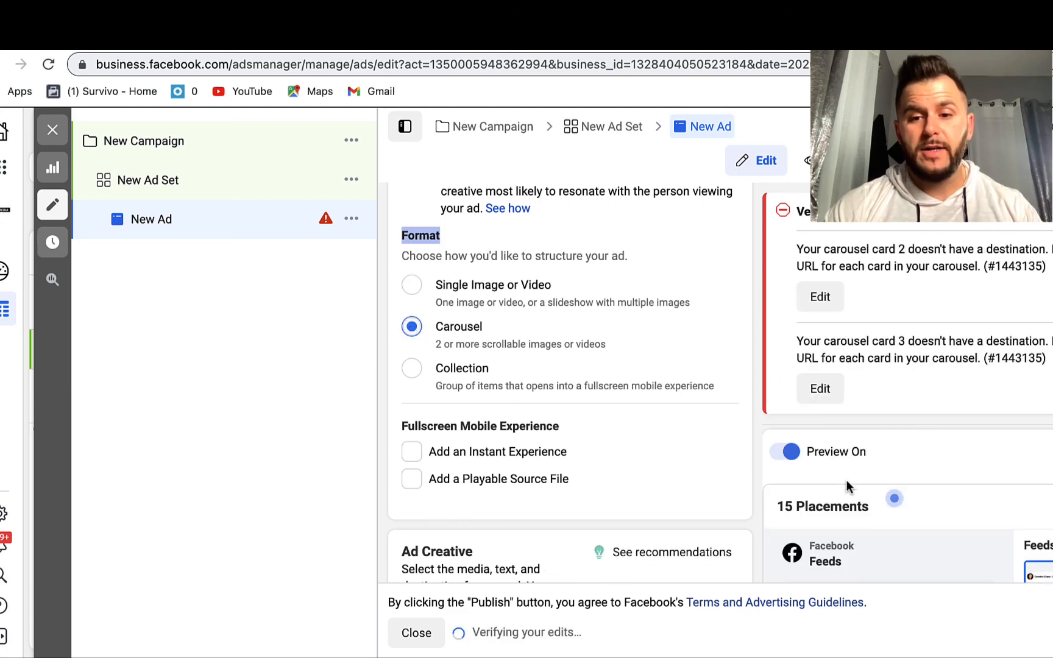
pyautogui.click(412, 370)
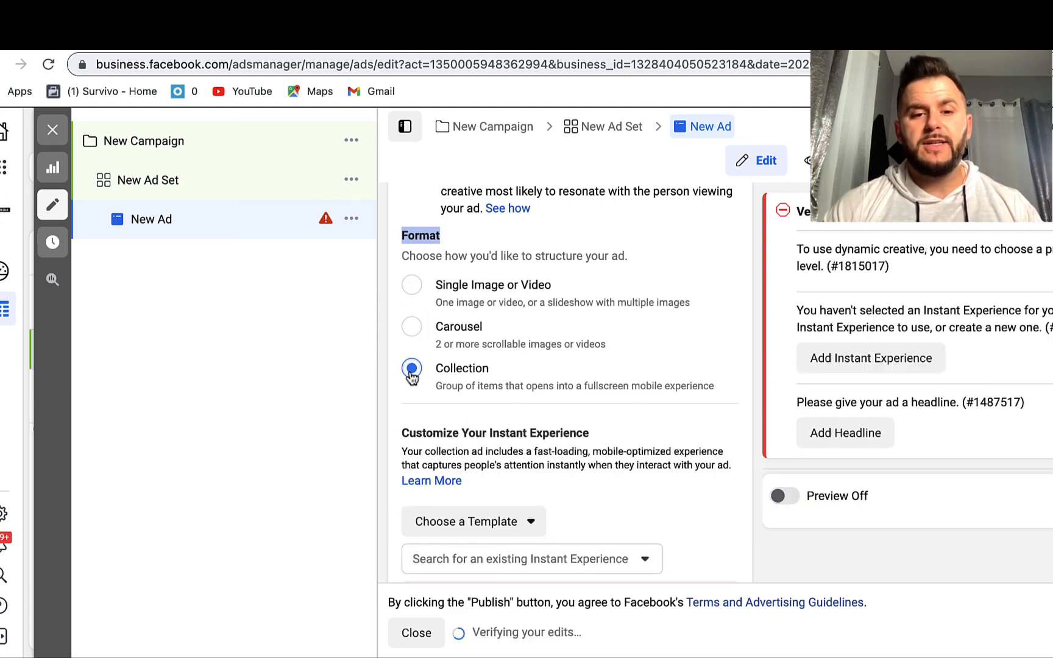
pyautogui.click(412, 284)
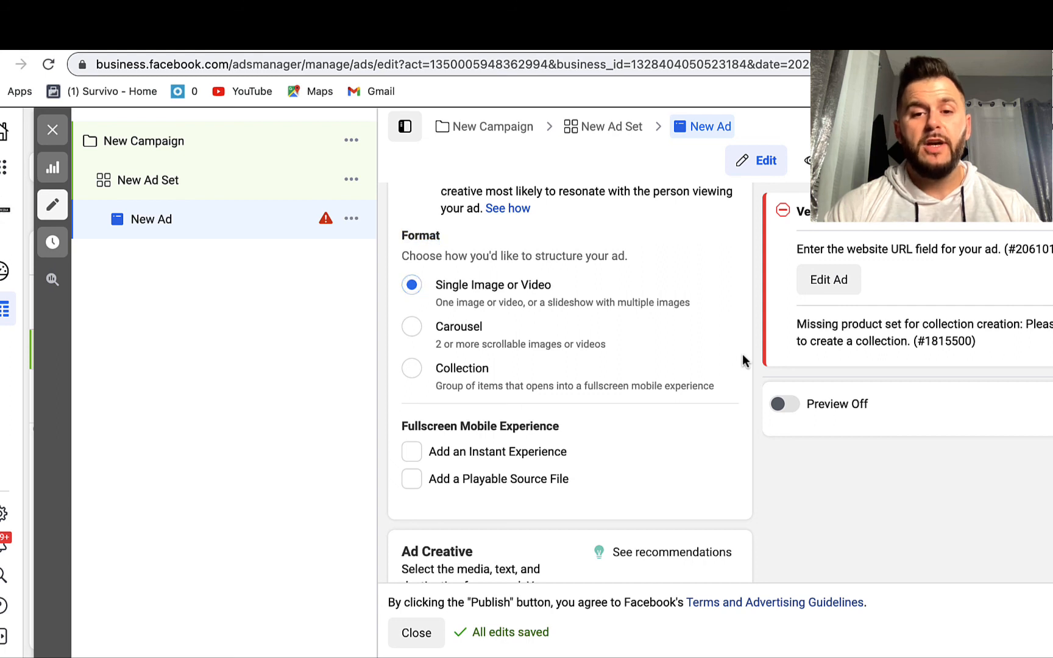
# - Examine the ad's Ad Creative section, including the media, primary text, headline and description fields
pyautogui.scroll(-5, 741, 361)
pyautogui.scroll(-2, 743, 360)
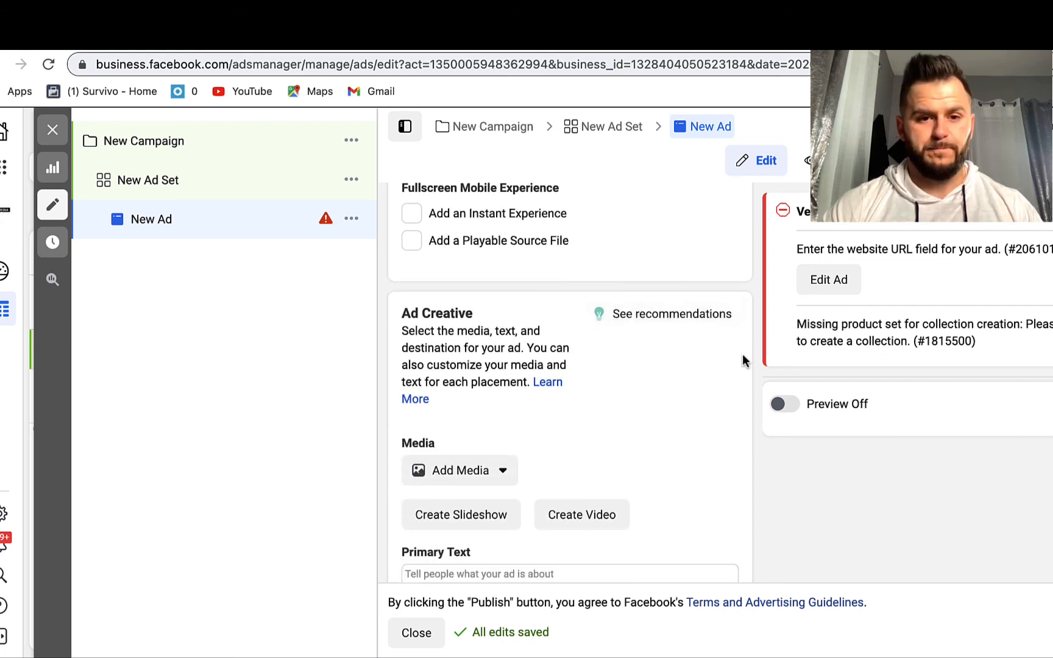
pyautogui.scroll(2, 743, 360)
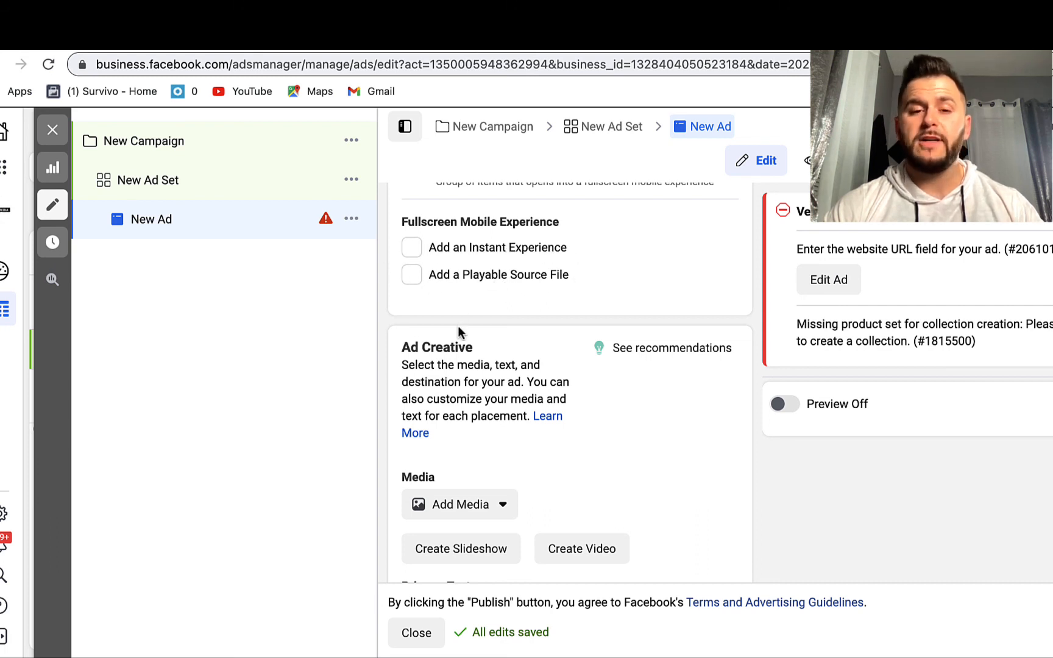
pyautogui.scroll(-5, 457, 326)
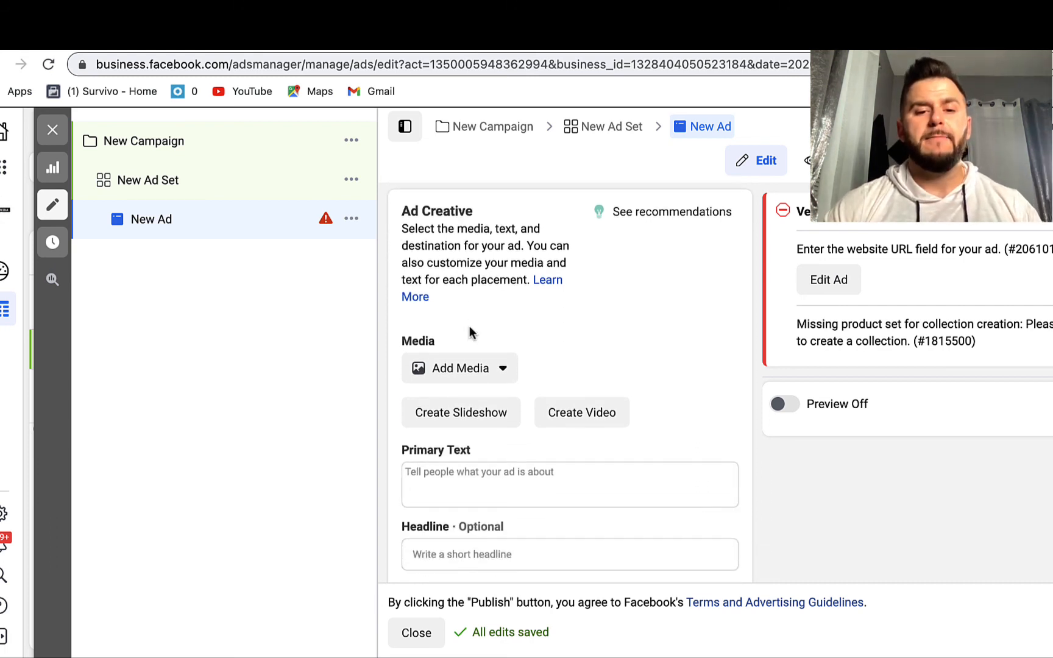
pyautogui.scroll(-3, 487, 316)
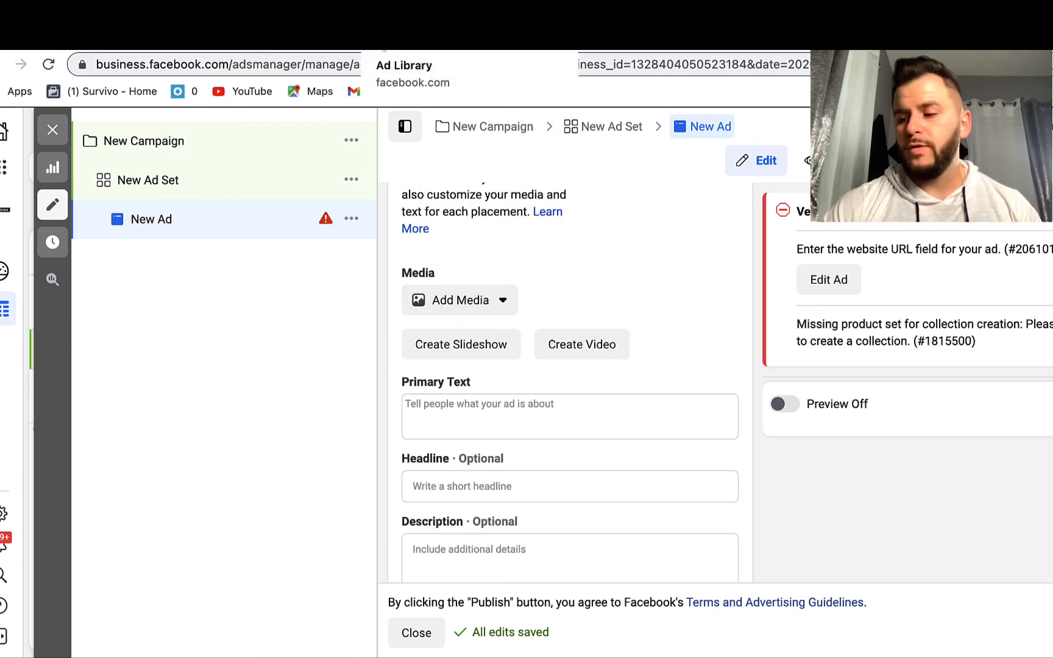
# - Switch to the Ad Library, search for the advertiser lewis howes and open the Lewis Howes page's ads
pyautogui.click(352, 51)
pyautogui.click(358, 51)
pyautogui.hotkey('ctrl', 'Tab')
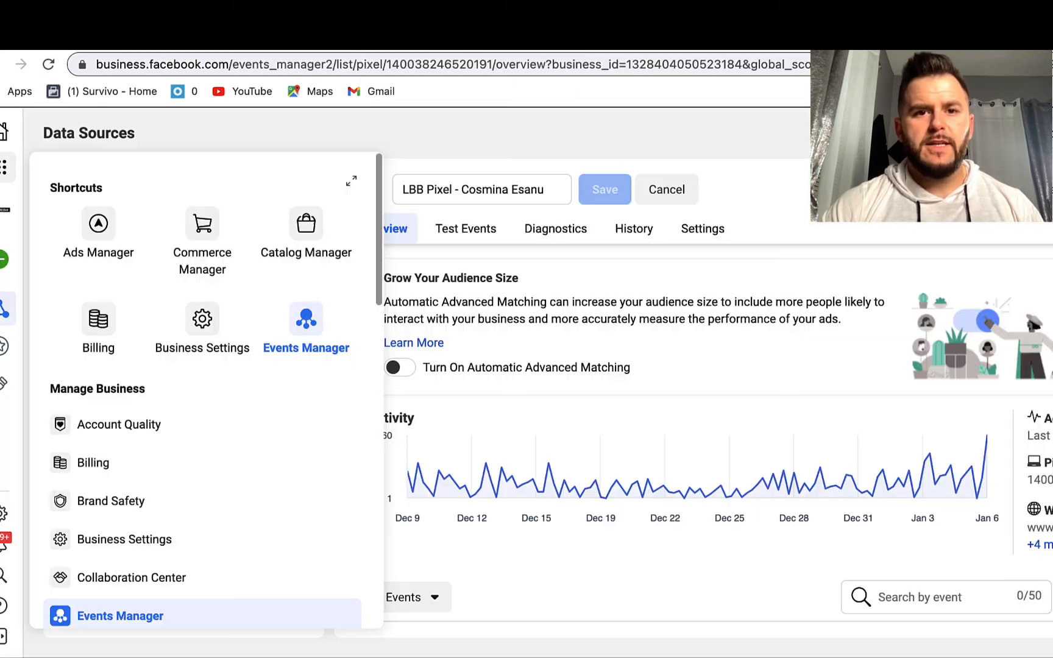
pyautogui.click(481, 50)
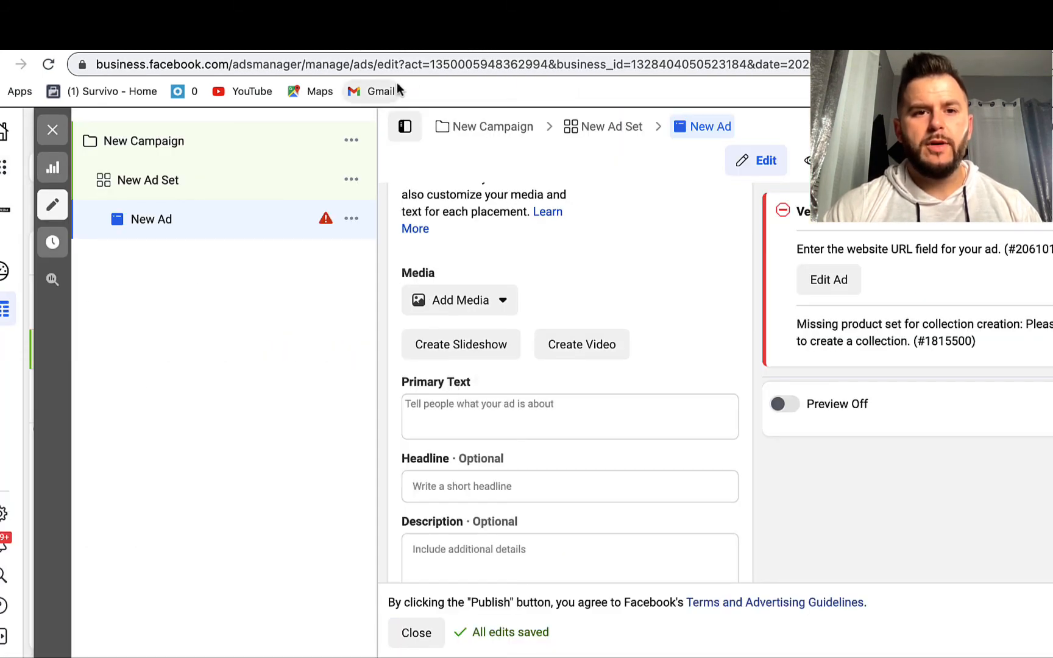
pyautogui.click(356, 51)
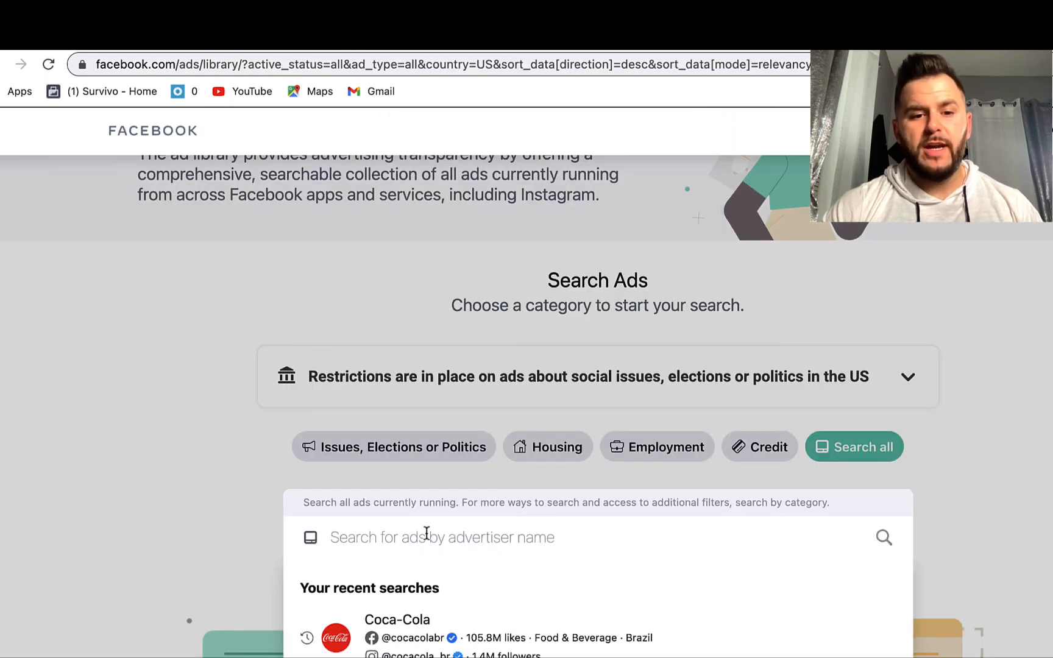
pyautogui.write('lewis hows')
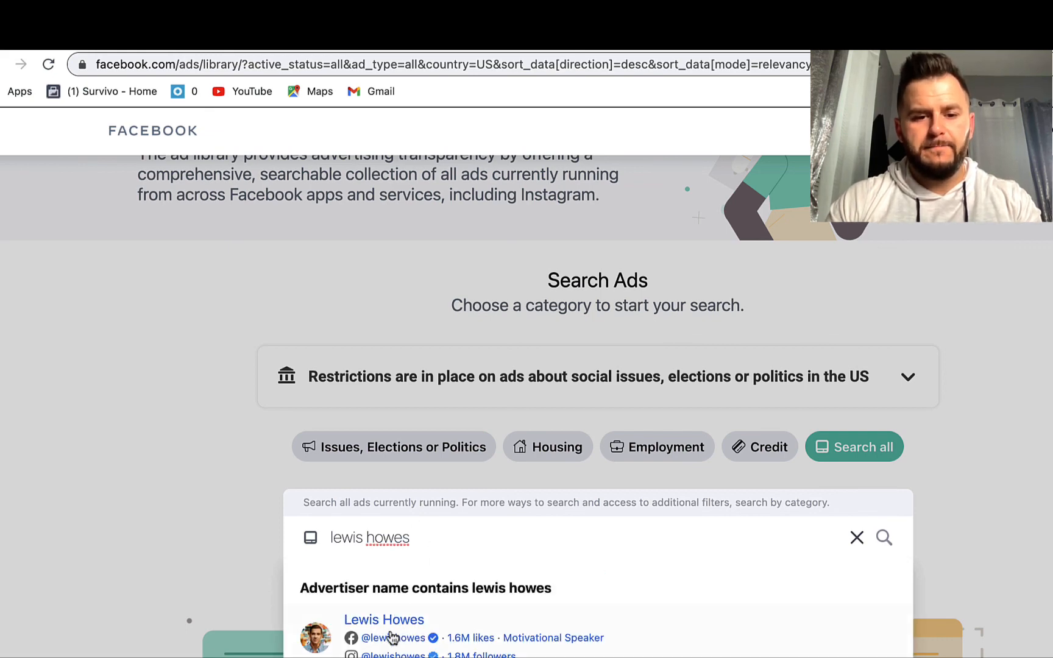
pyautogui.click(384, 631)
# - Browse the Lewis Howes ads and open the details of the November 2020 "7 Steps to Build a Side Hustle" ad
pyautogui.scroll(-6, 393, 632)
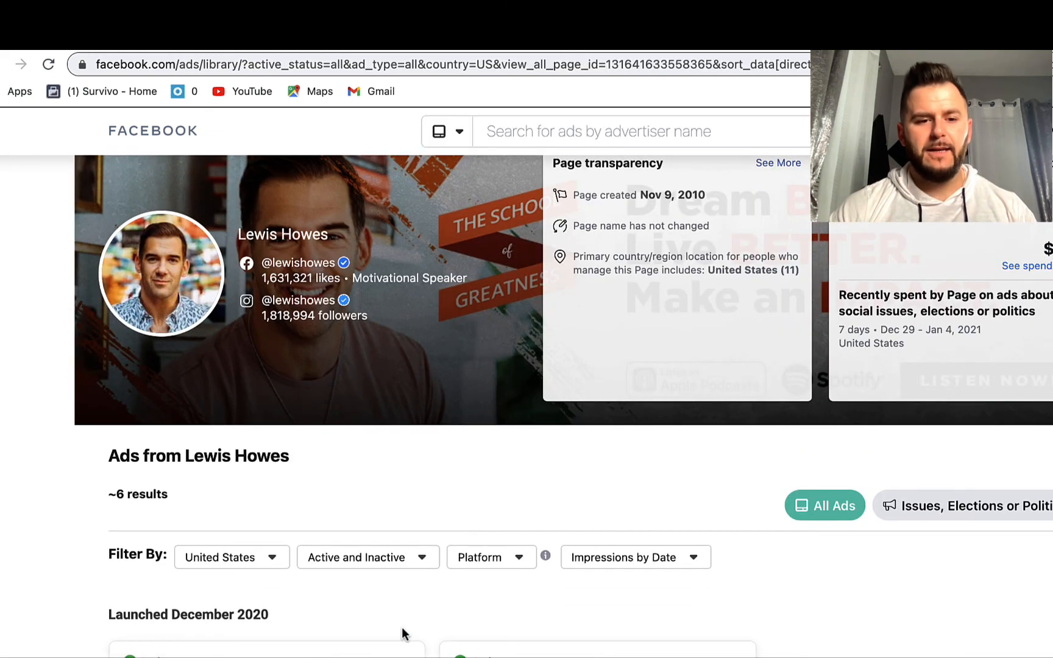
pyautogui.scroll(-12, 404, 635)
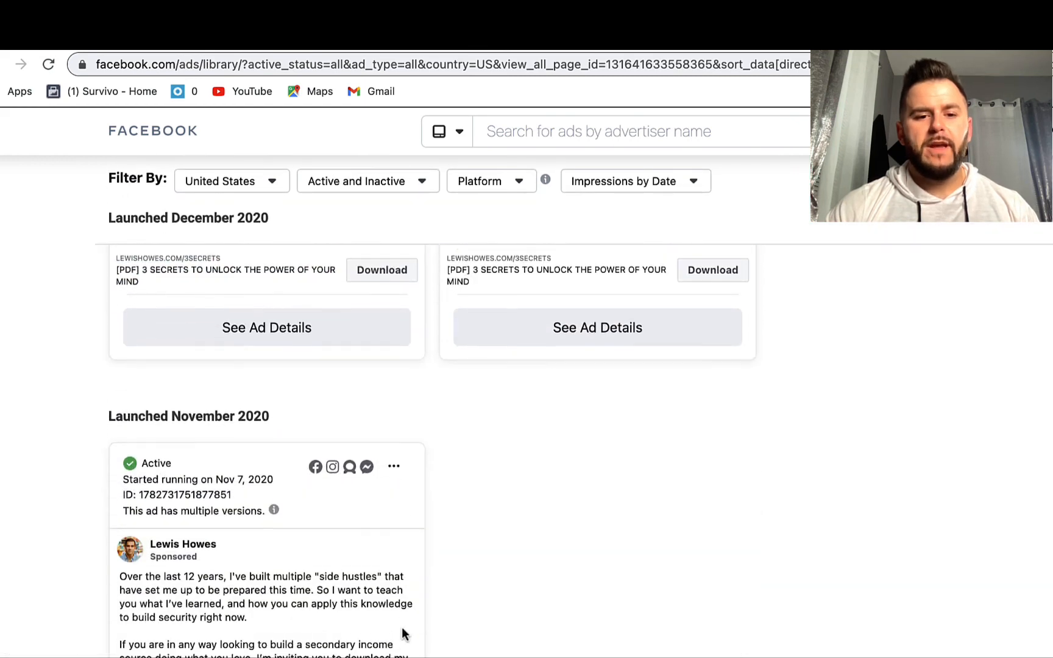
pyautogui.click(191, 269)
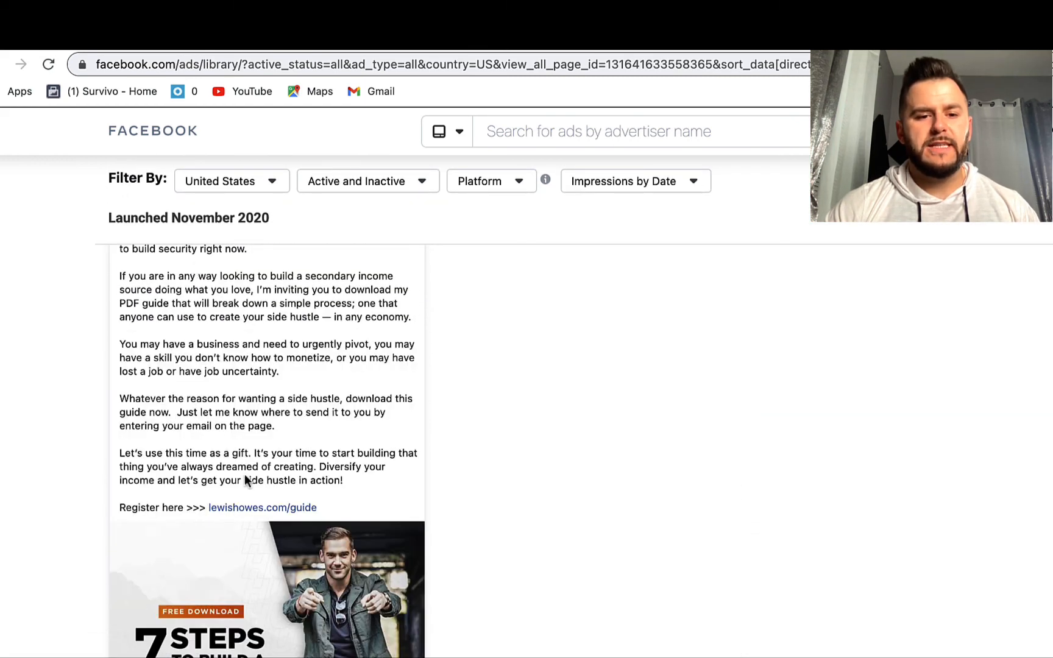
pyautogui.scroll(-1, 228, 390)
pyautogui.scroll(-5, 228, 393)
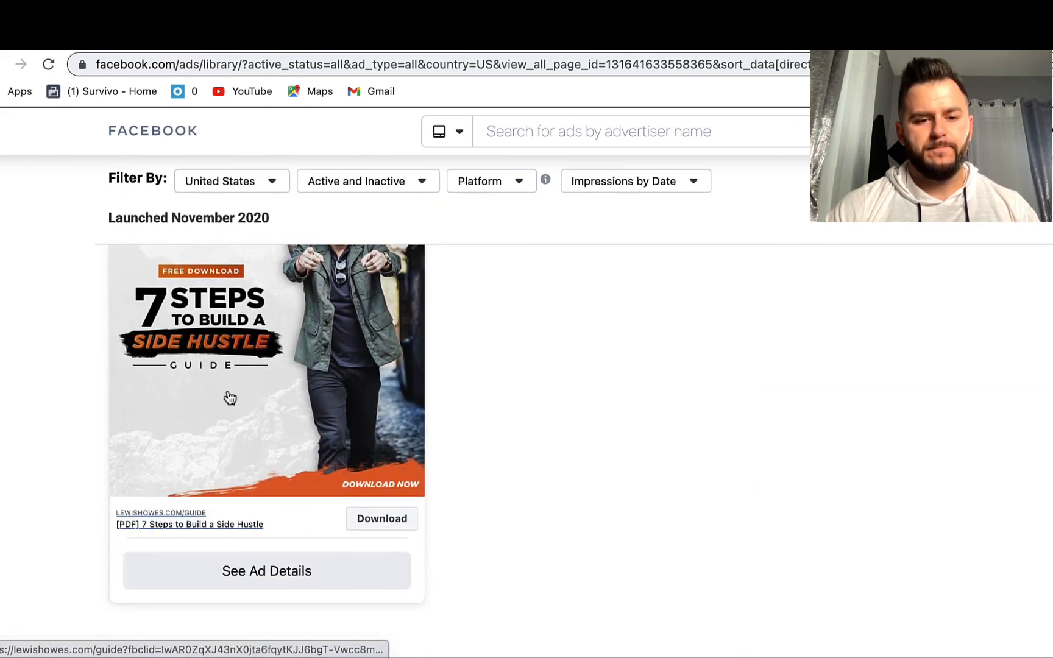
pyautogui.click(281, 574)
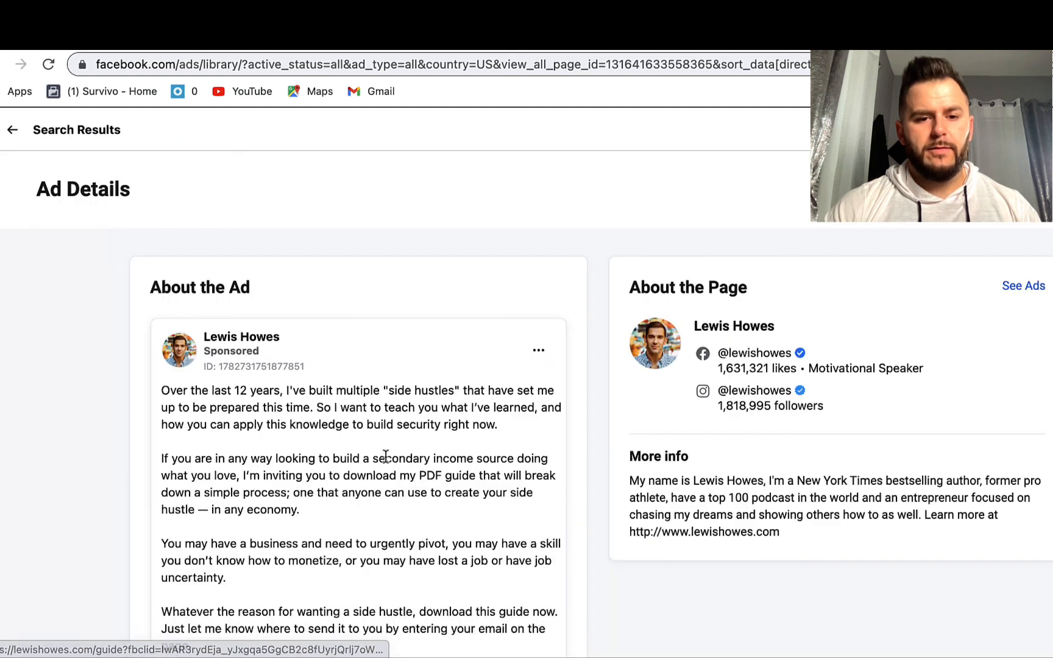
# - Copy the ad's full primary text, through the "Register here" line, into a new note in the Notes app
pyautogui.moveTo(161, 390); pyautogui.dragTo(442, 504)
pyautogui.scroll(-4, 318, 573)
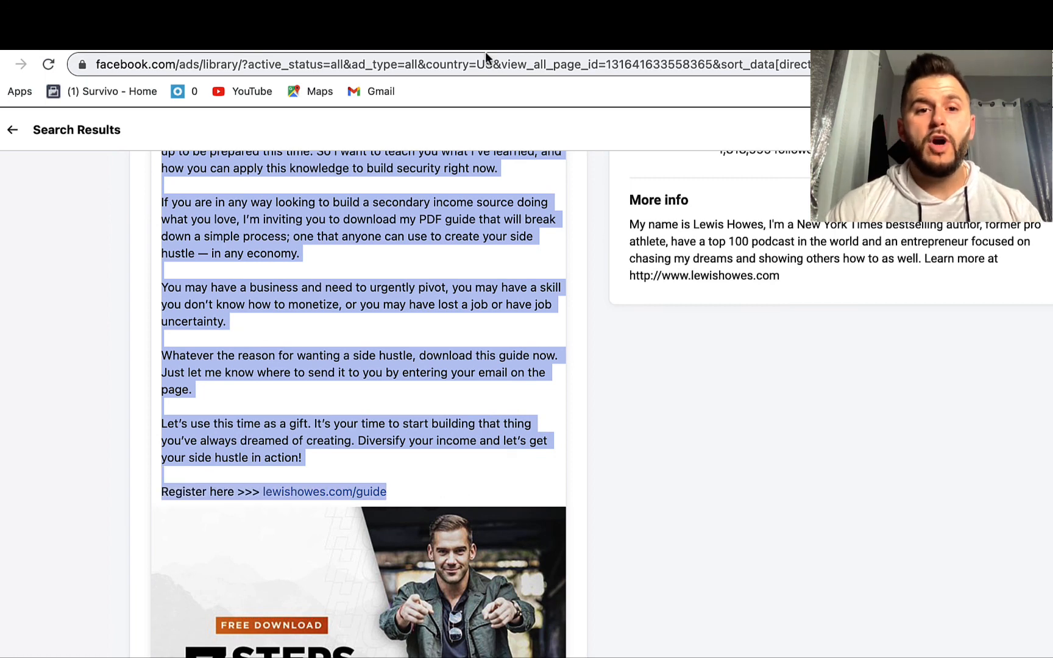
pyautogui.hotkey('ctrl', 'Tab')
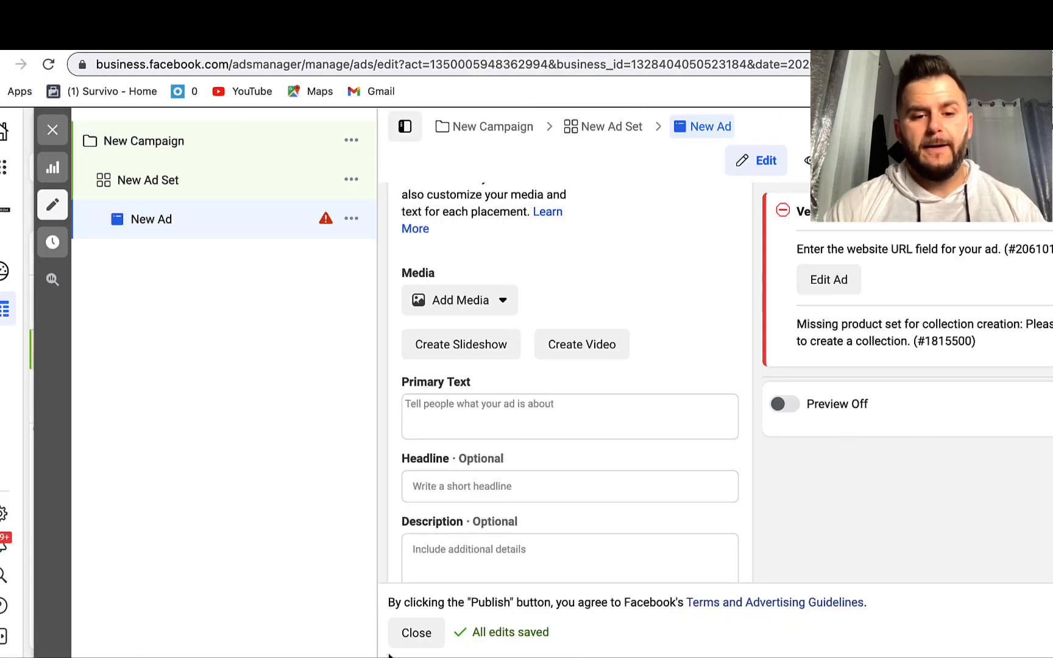
pyautogui.press('super+Tab')
pyautogui.click(555, 56)
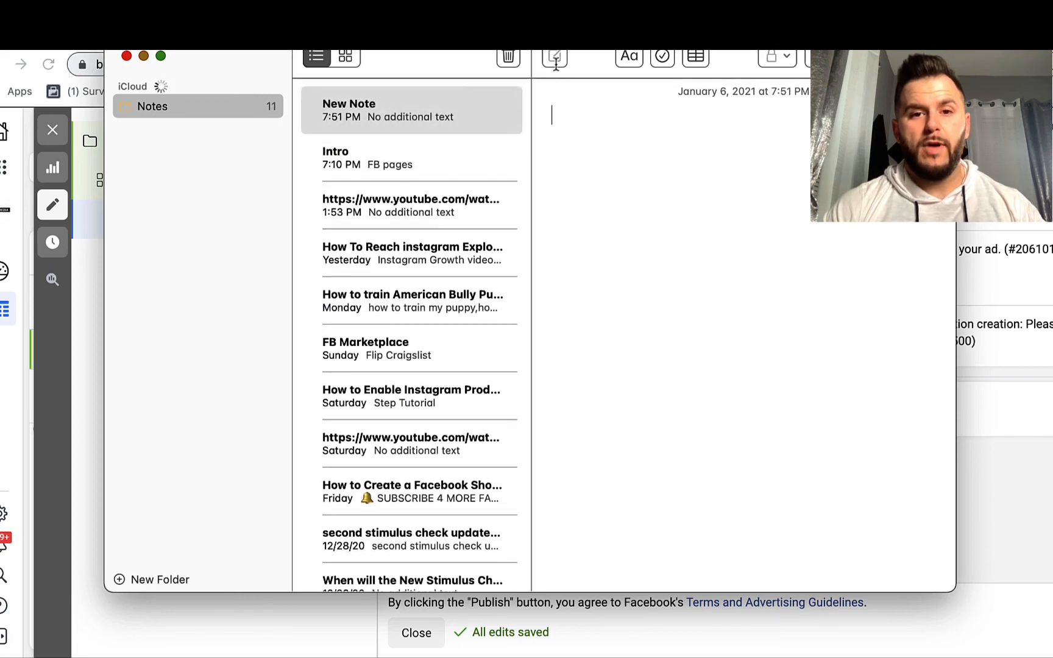
pyautogui.press('super+v')
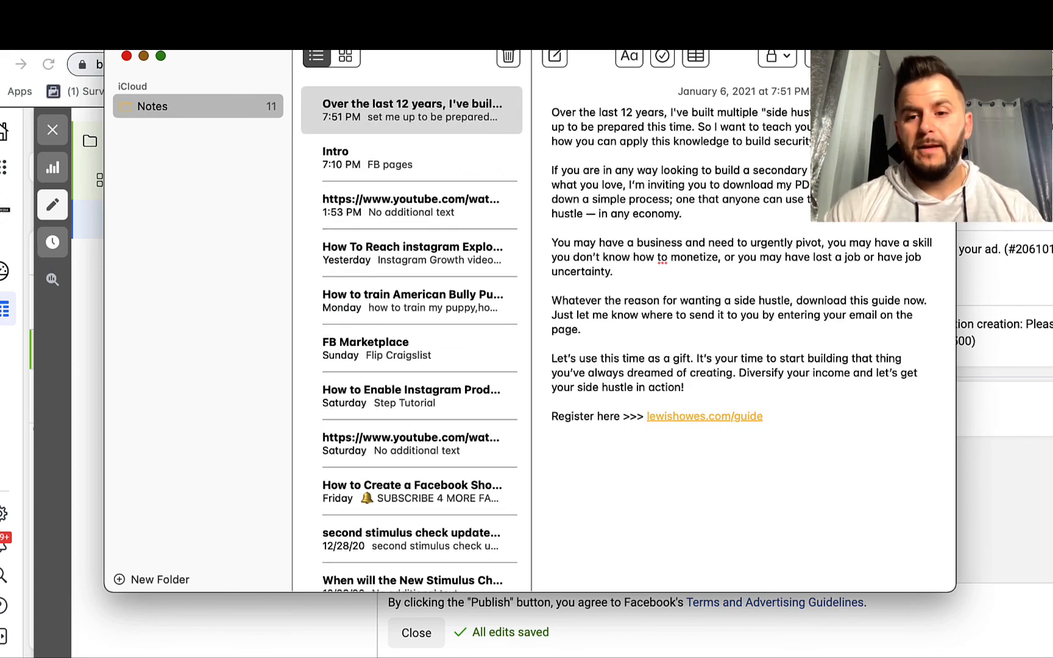
# - Copy the ad's headline "[PDF] 7 Steps to Build a Side Hustle" and its Download button label below the text in the note
pyautogui.press('super+Tab')
pyautogui.click(357, 51)
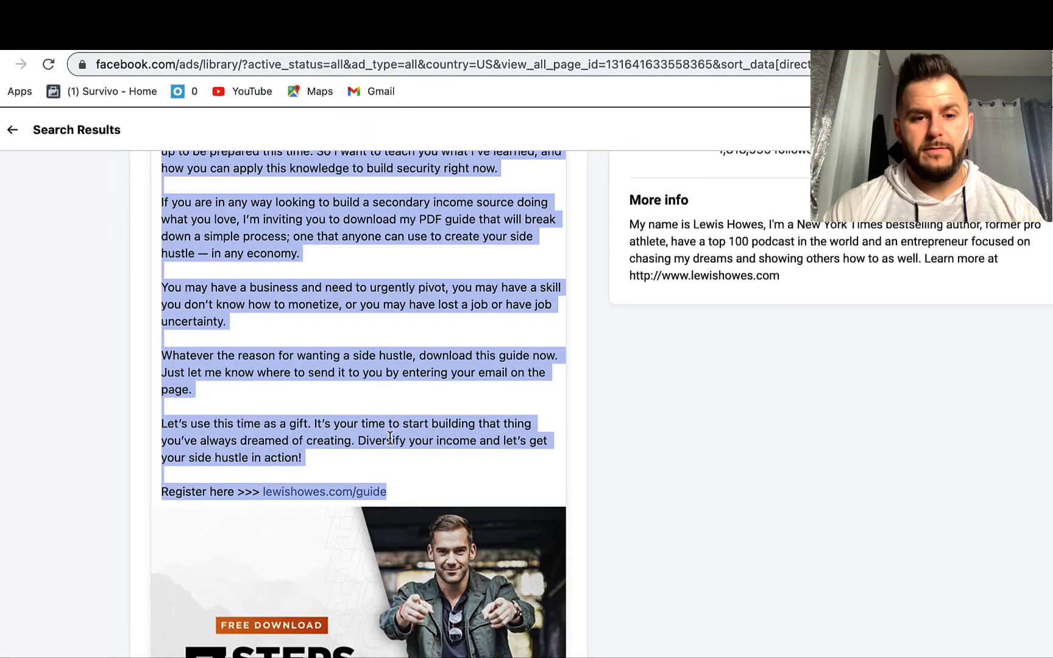
pyautogui.scroll(-6, 389, 450)
pyautogui.scroll(-3, 395, 458)
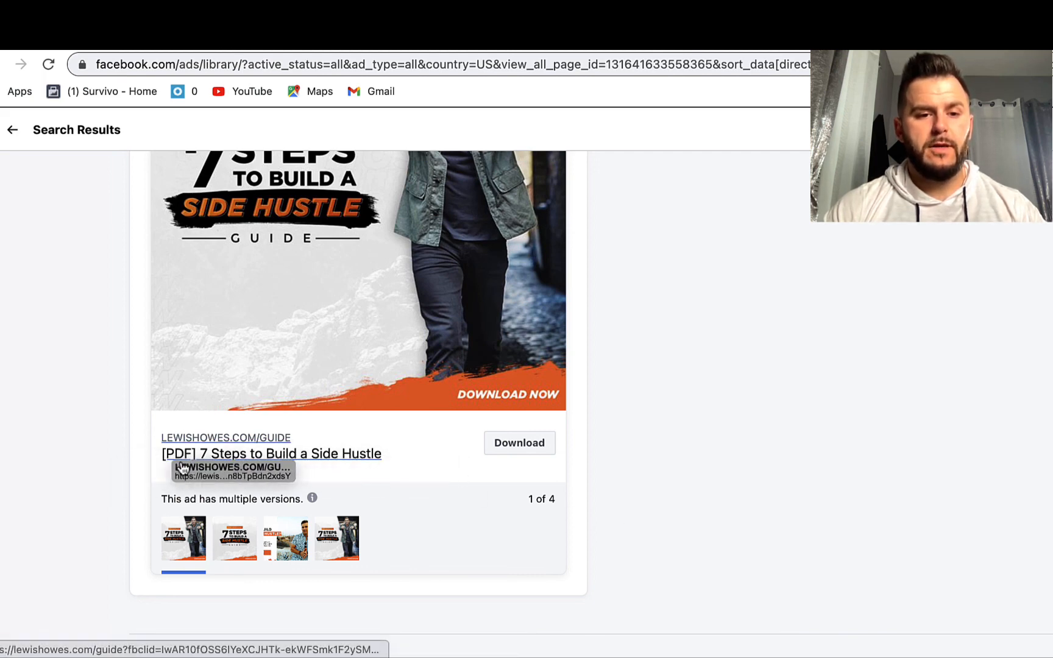
pyautogui.moveTo(549, 478); pyautogui.dragTo(162, 453)
pyautogui.press('super+c')
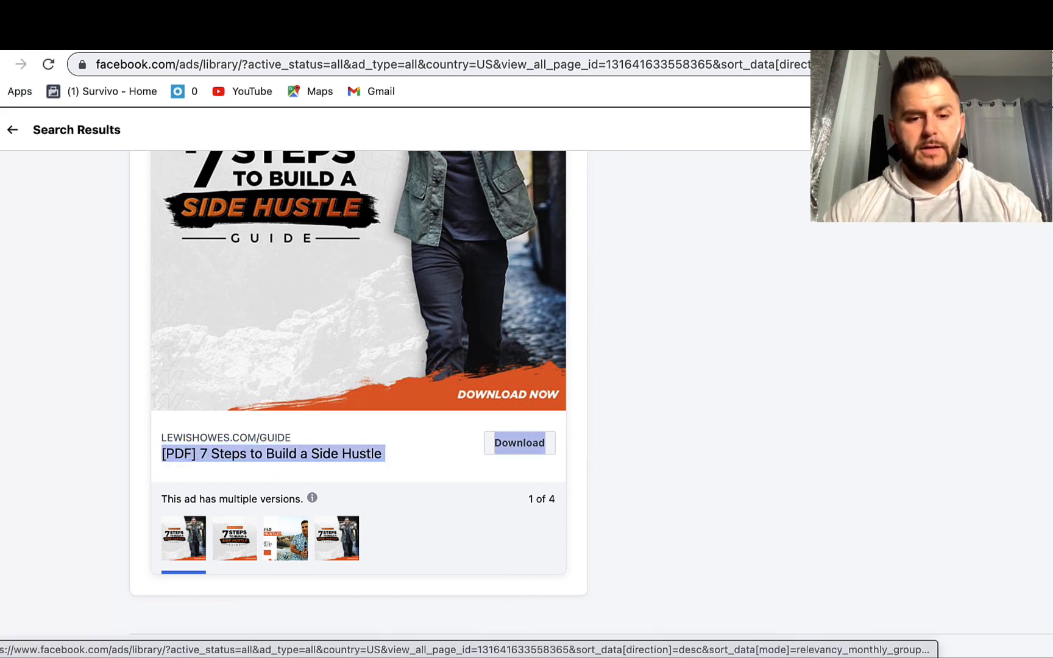
pyautogui.press('super+Tab')
pyautogui.press('super+v')
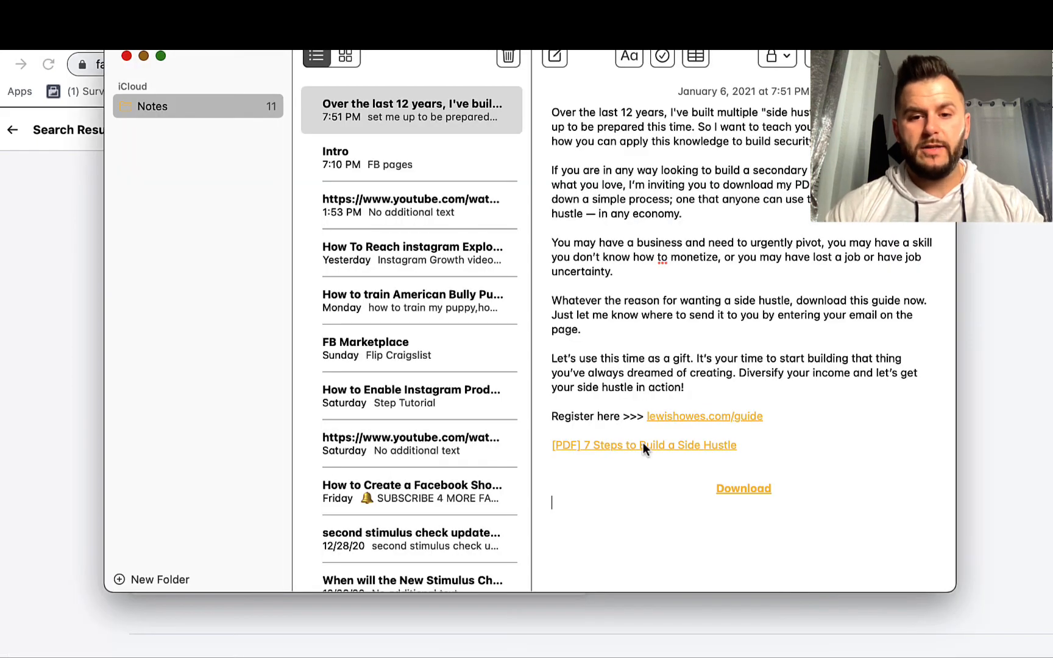
# - Tidy the spacing before Download in the note, make that line a checklist item and prefix it with "BUTTON: "
pyautogui.click(715, 488)
pyautogui.press('BackSpace')
pyautogui.press('BackSpace')
pyautogui.press('BackSpace')
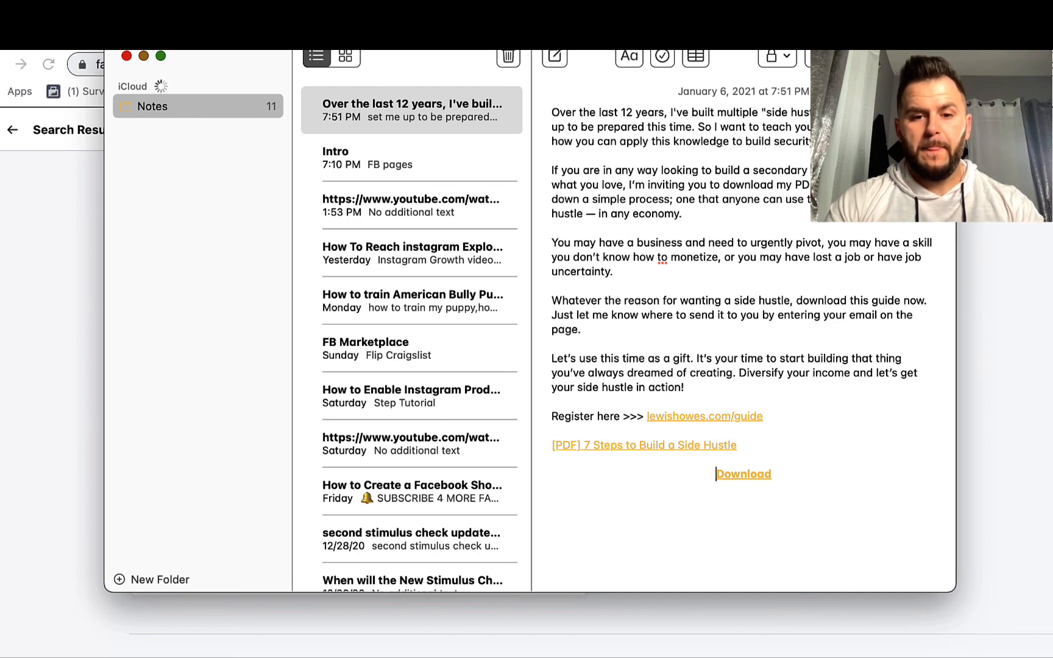
pyautogui.press('Return')
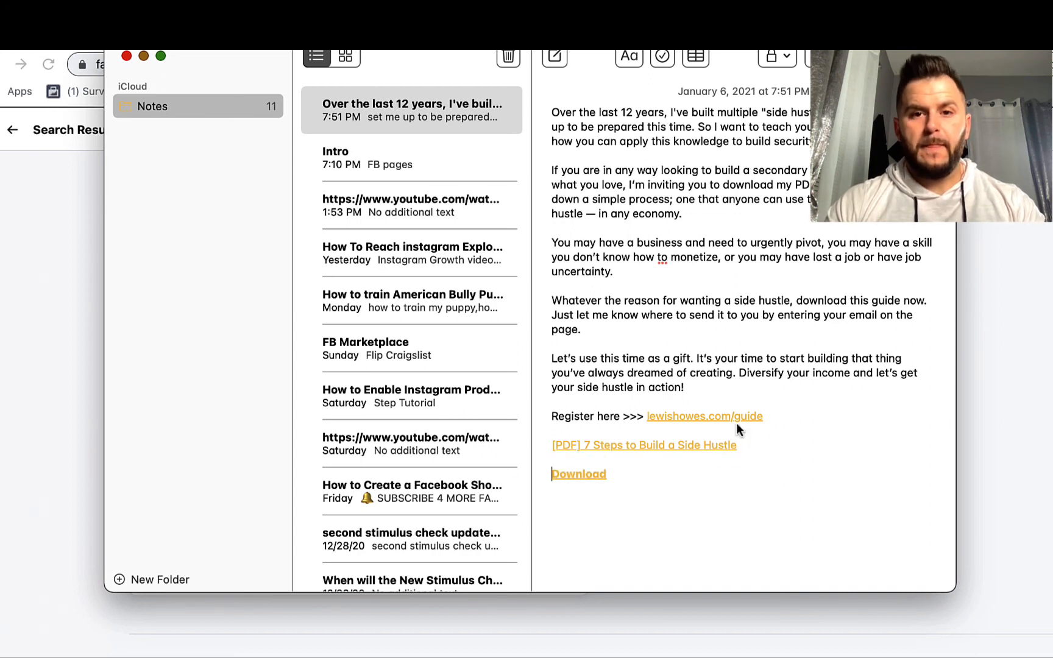
pyautogui.click(662, 57)
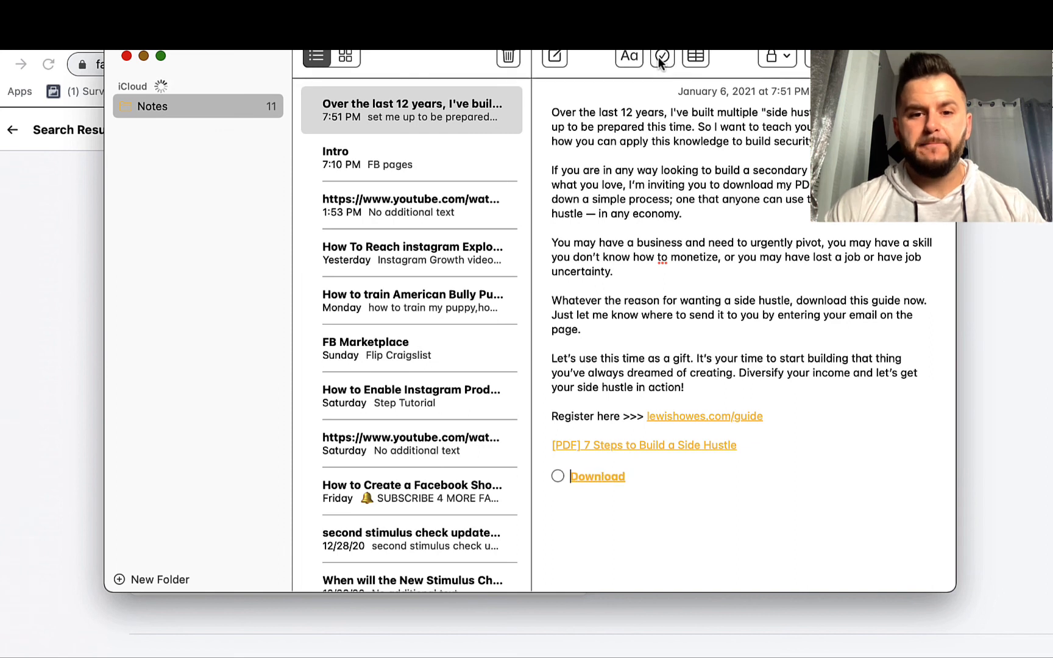
pyautogui.write('BUTTON: ')
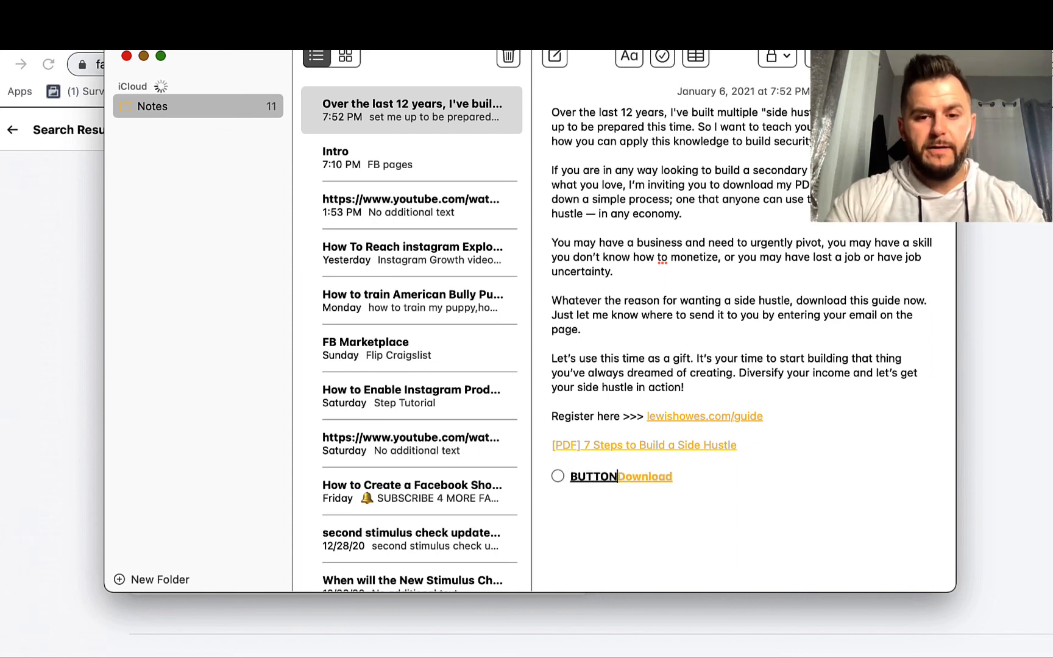
# - Prefix the PDF title line with "HEADLINE: " and turn both that line and the note's first paragraph into checklist items
pyautogui.write('HEADLINE:')
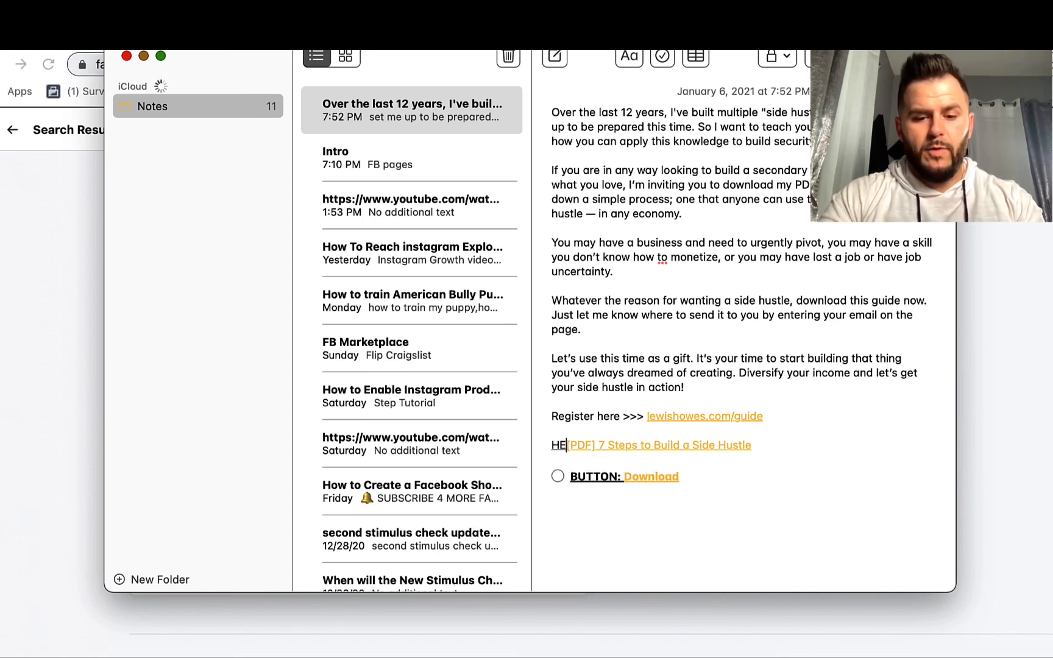
pyautogui.click(553, 445)
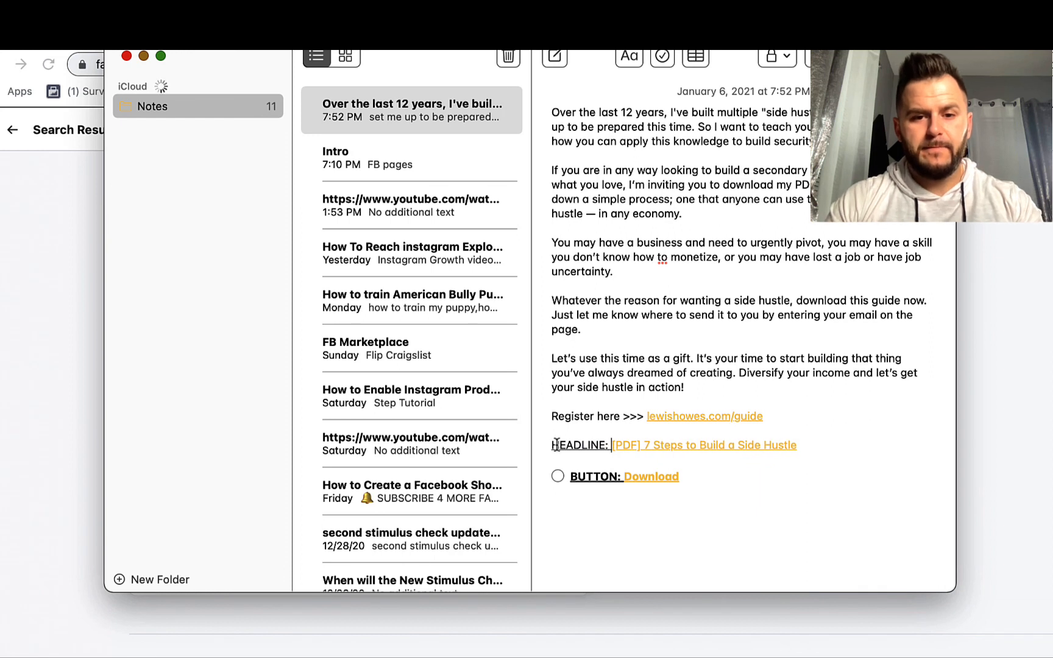
pyautogui.click(662, 58)
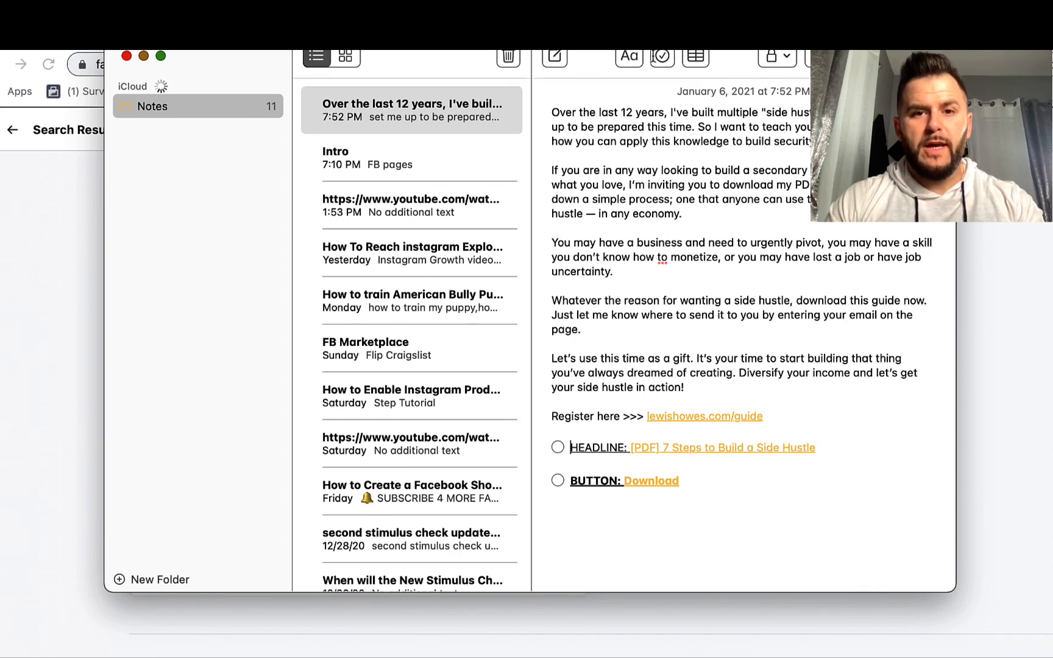
pyautogui.click(553, 113)
pyautogui.click(662, 57)
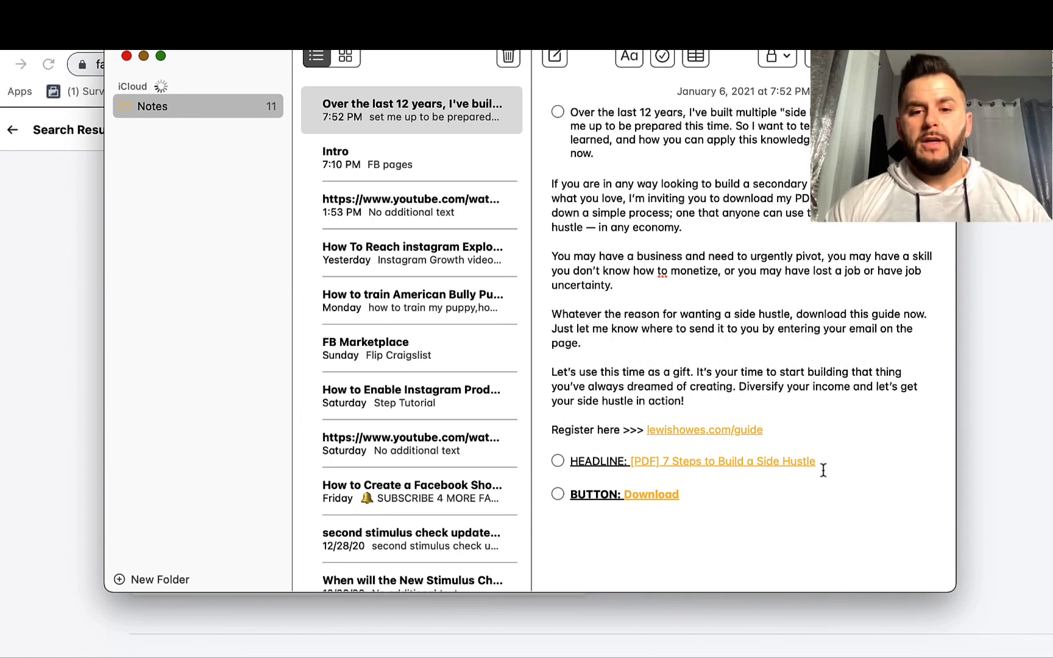
# - Change the number in the note's headline so it reads "[PDF] 5 Steps to Build a Side Hustle"
pyautogui.moveTo(822, 462); pyautogui.dragTo(634, 463)
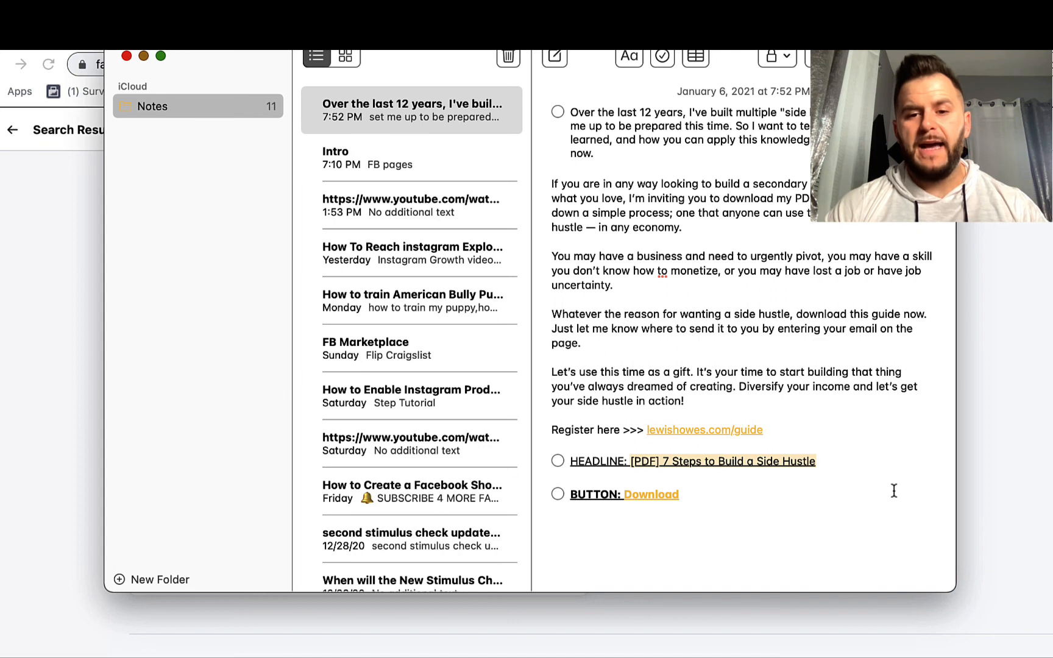
pyautogui.click(852, 449)
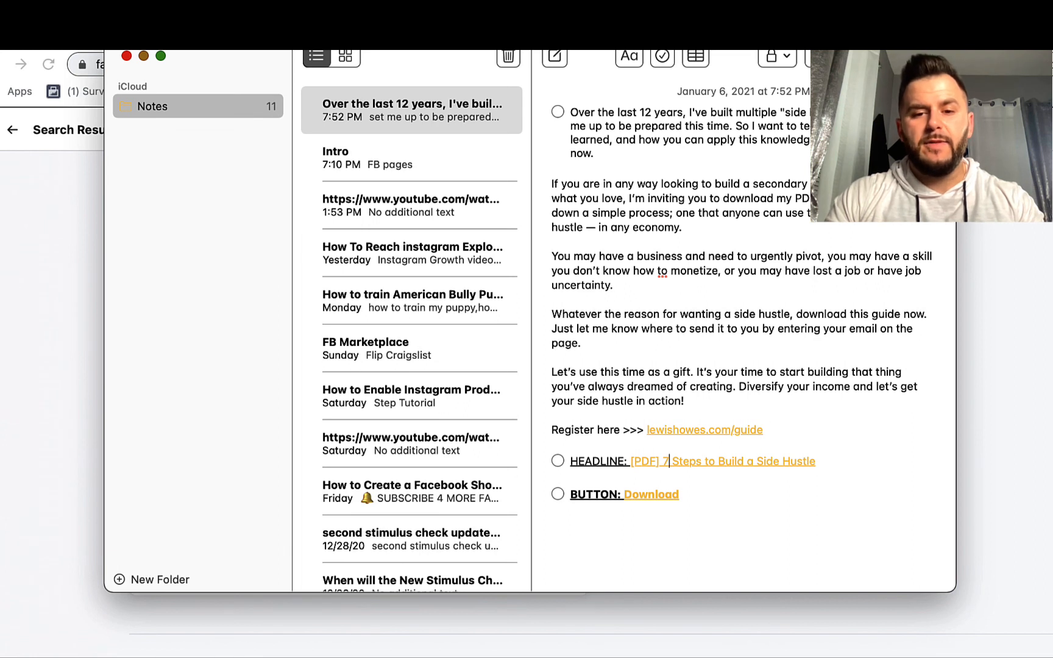
pyautogui.press('BackSpace')
pyautogui.write('5')
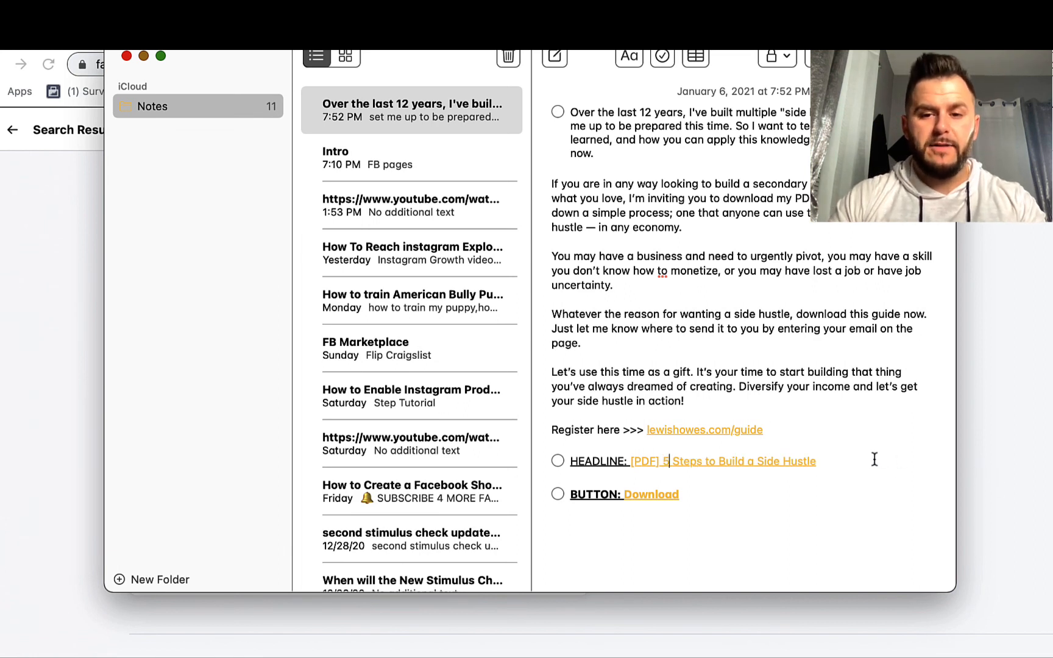
# - Copy "5 Steps to Build a Side Hustle" from the note into the New Ad's Headline field in Ads Manager
pyautogui.moveTo(875, 458); pyautogui.dragTo(666, 463)
pyautogui.press('super+c')
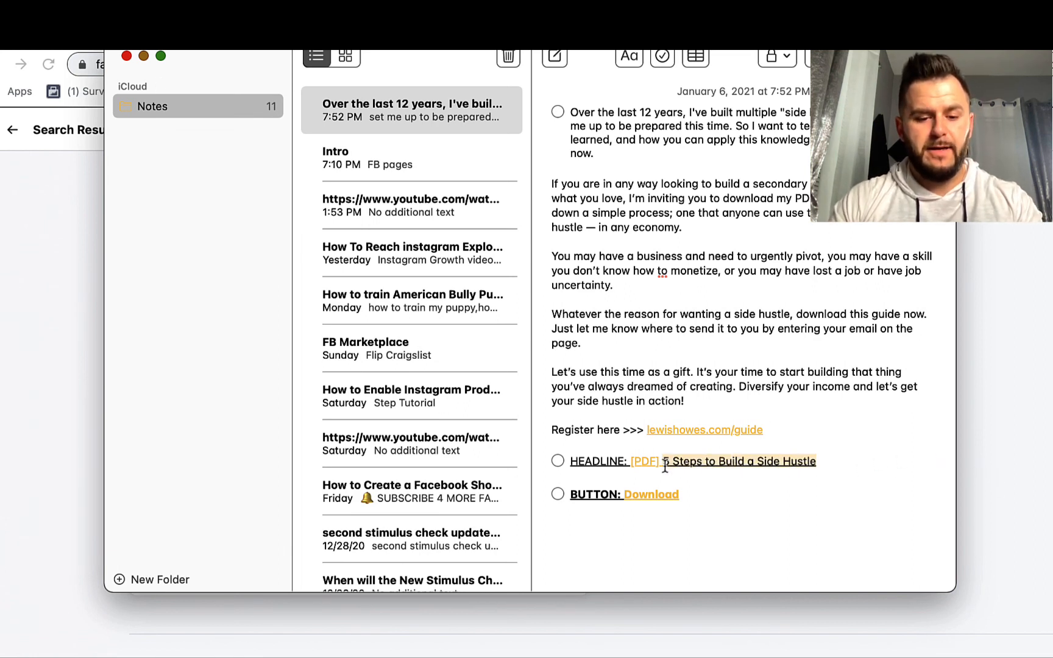
pyautogui.press('super+Tab')
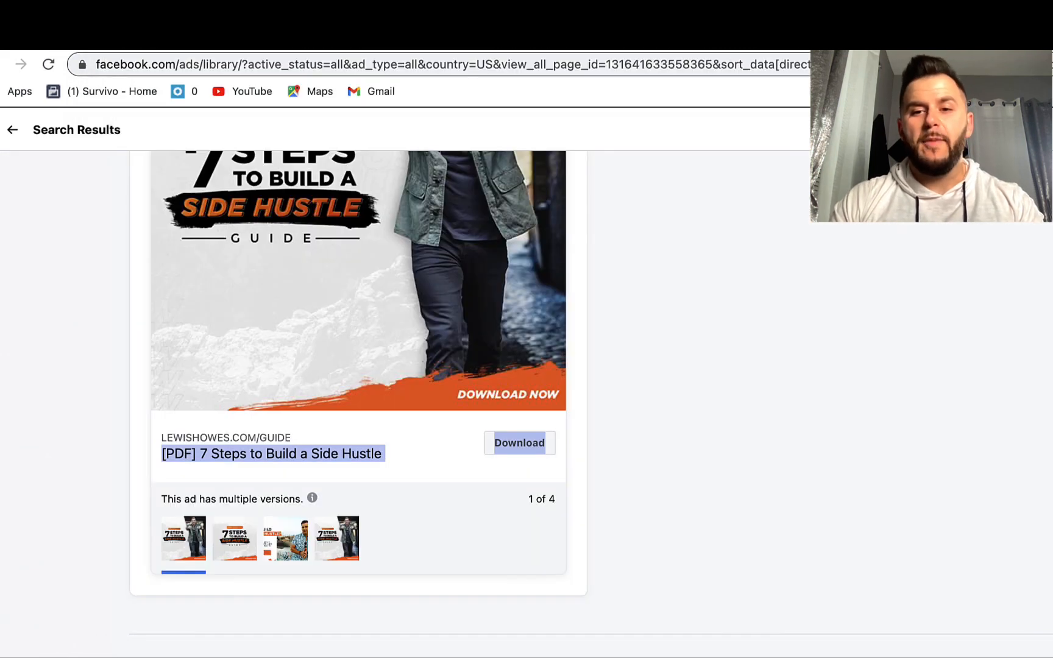
pyautogui.click(476, 43)
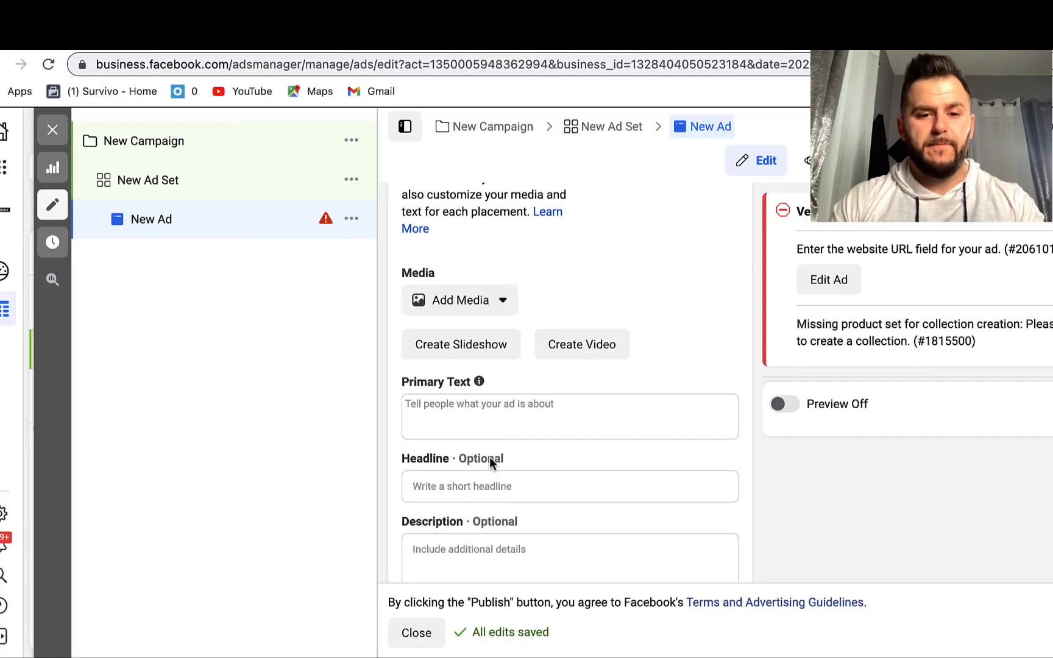
pyautogui.click(465, 483)
pyautogui.press('super+v')
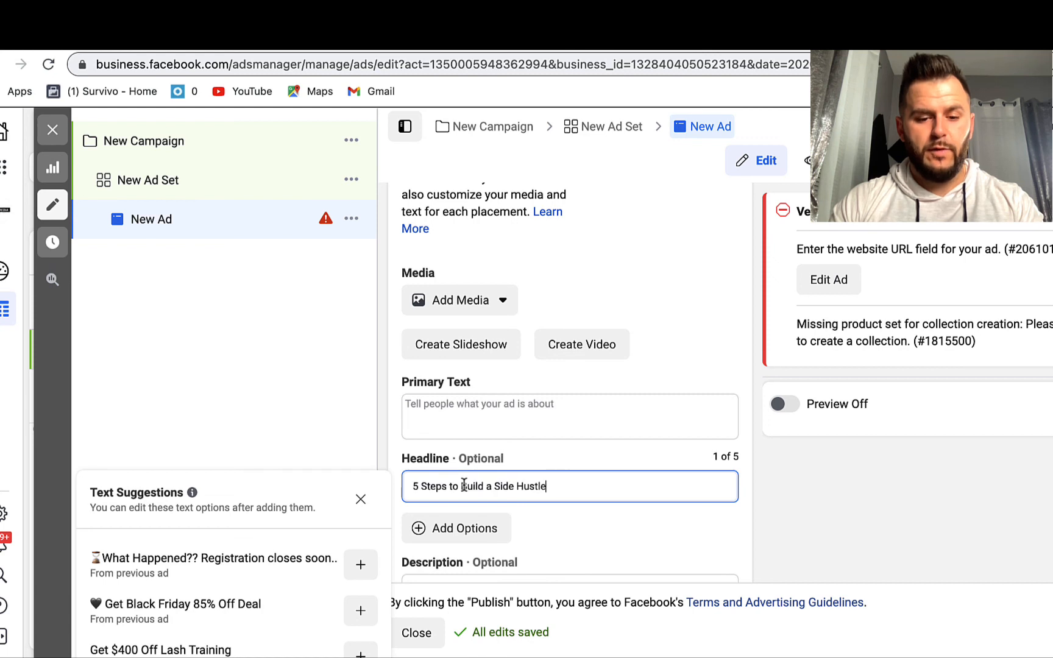
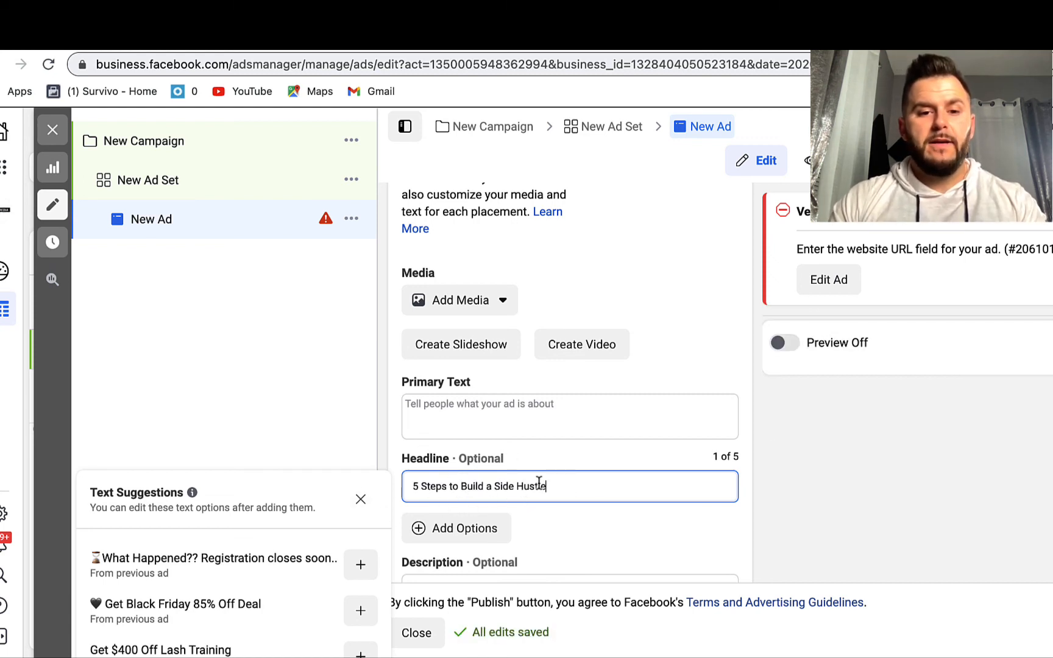
# - Set the new ad's call to action to Download
pyautogui.click(727, 312)
pyautogui.scroll(-3, 729, 315)
pyautogui.scroll(-5, 727, 309)
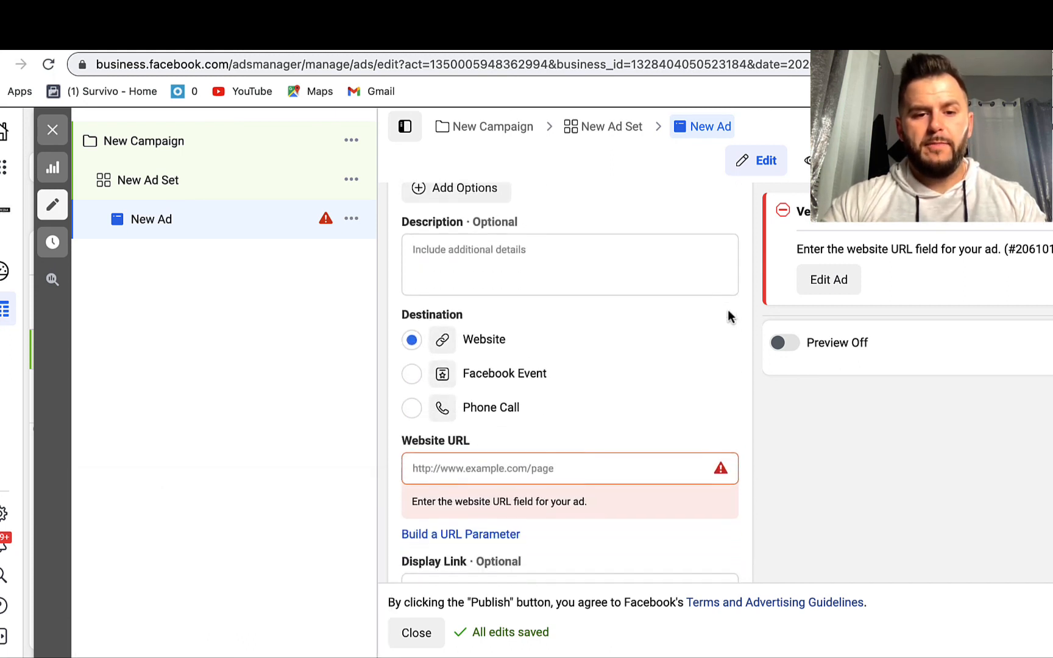
pyautogui.click(484, 454)
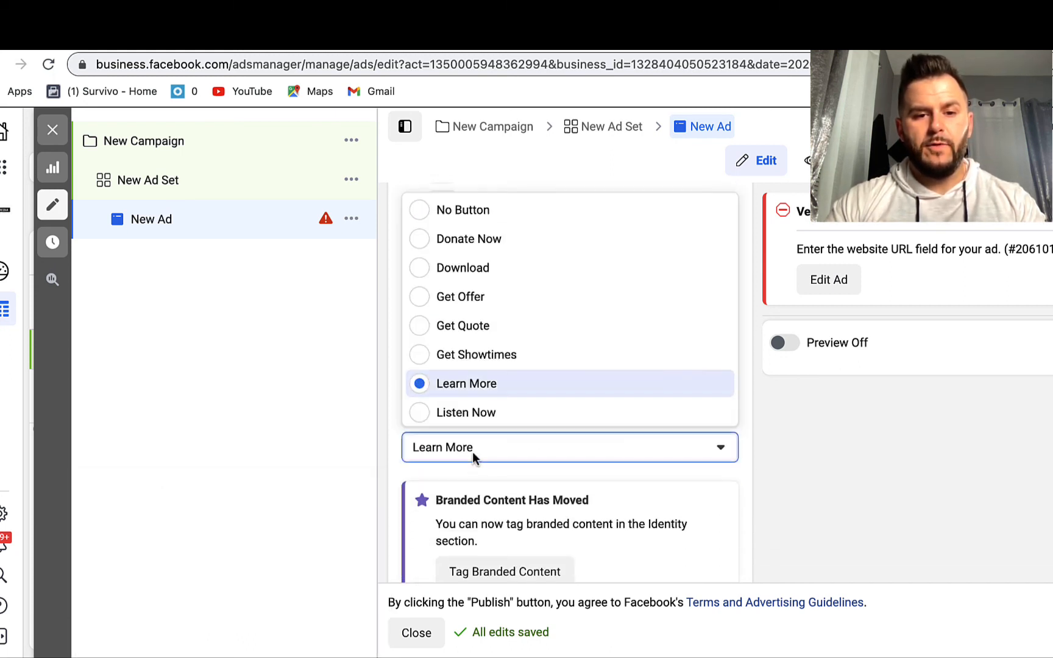
pyautogui.click(470, 267)
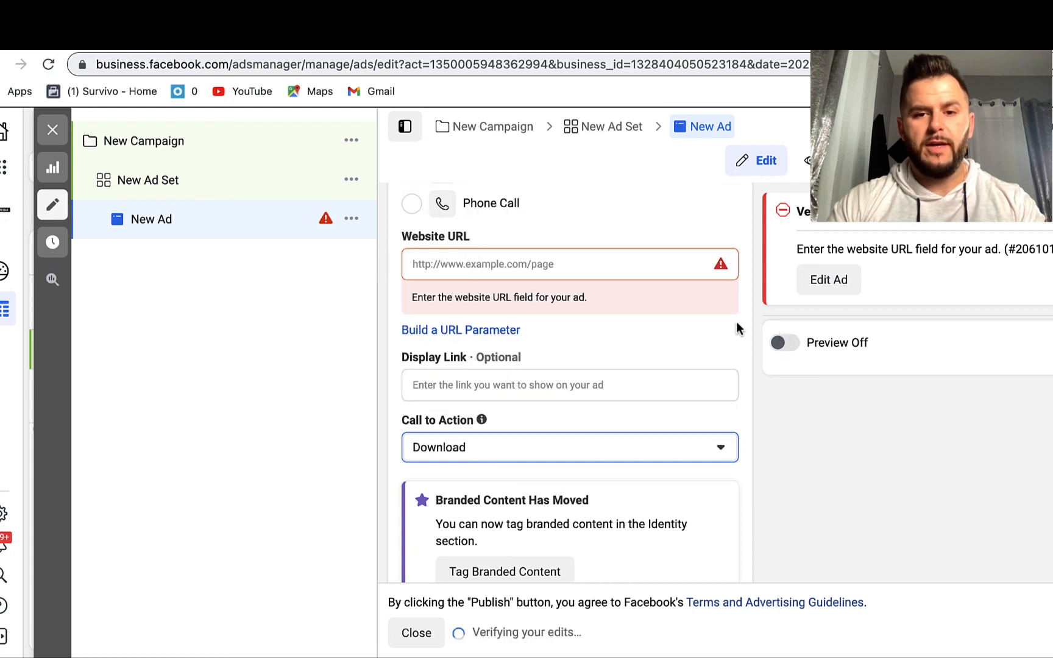
# - Copy the Lash Class page link from ClickFunnels into the ad's Website URL field in Ads Manager and turn on the ad preview
pyautogui.scroll(3, 735, 329)
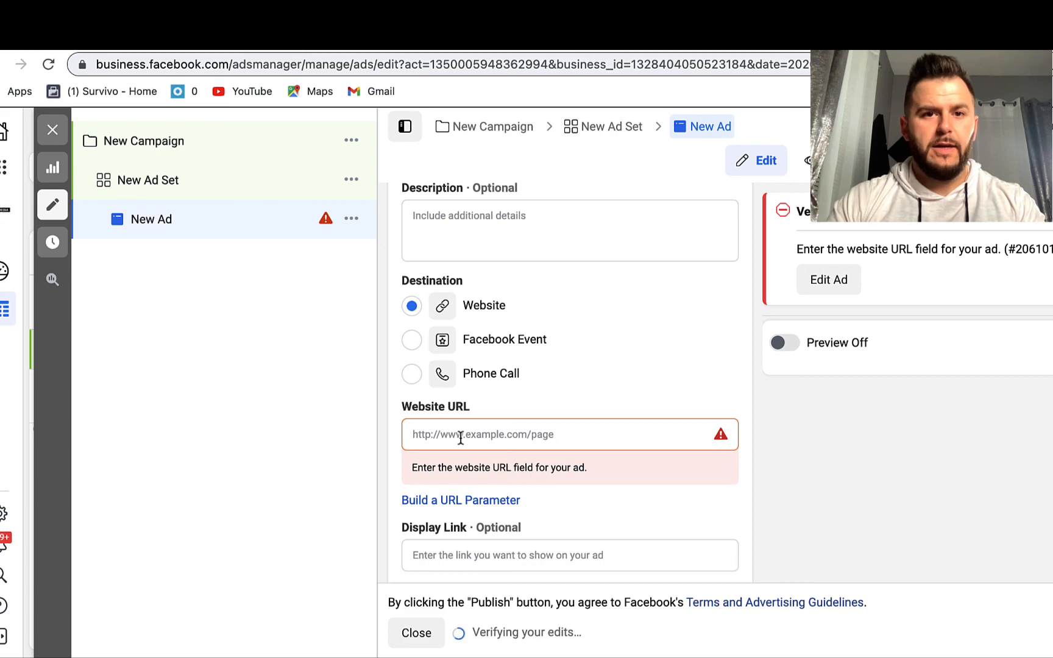
pyautogui.hotkey('ctrl', 'Tab')
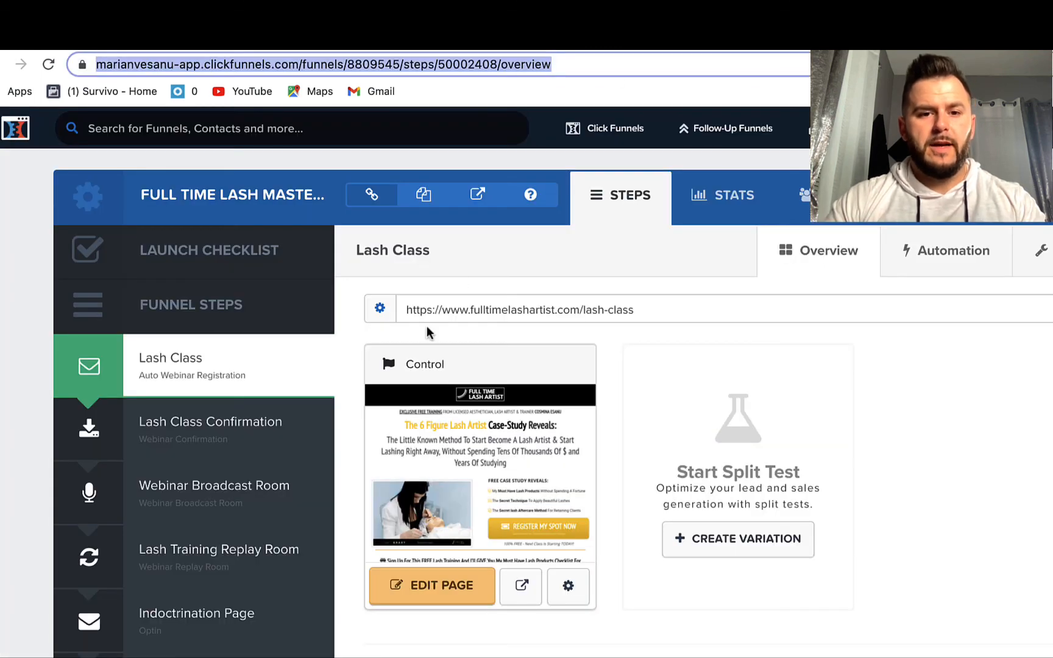
pyautogui.tripleClick(452, 308)
pyautogui.hotkey('ctrl', 'c')
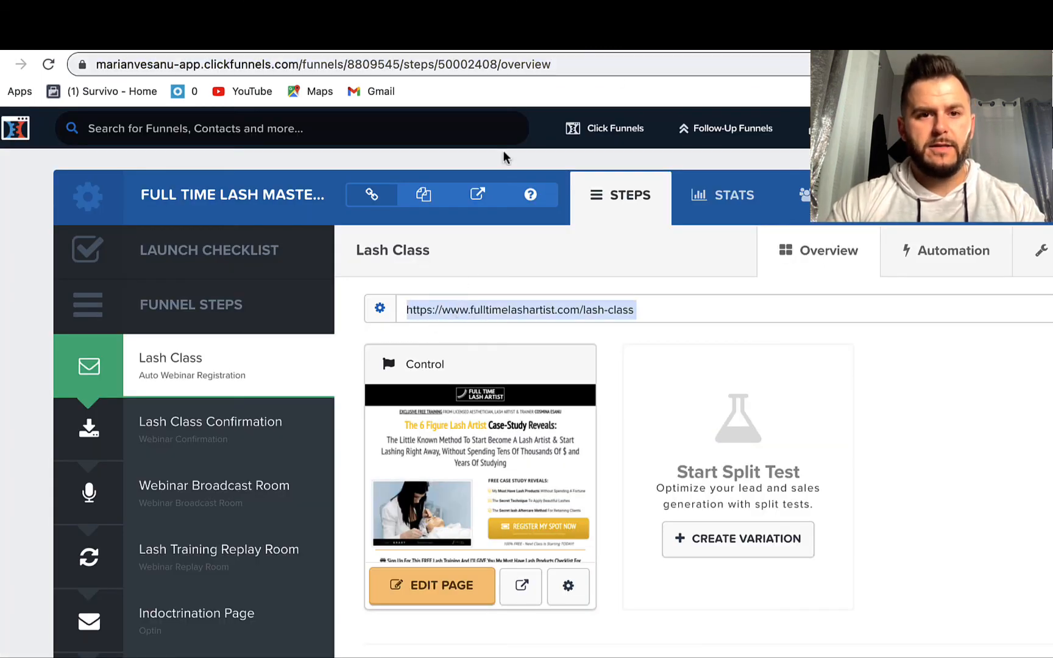
pyautogui.hotkey('ctrl', 'shift', 'Tab')
pyautogui.click(486, 437)
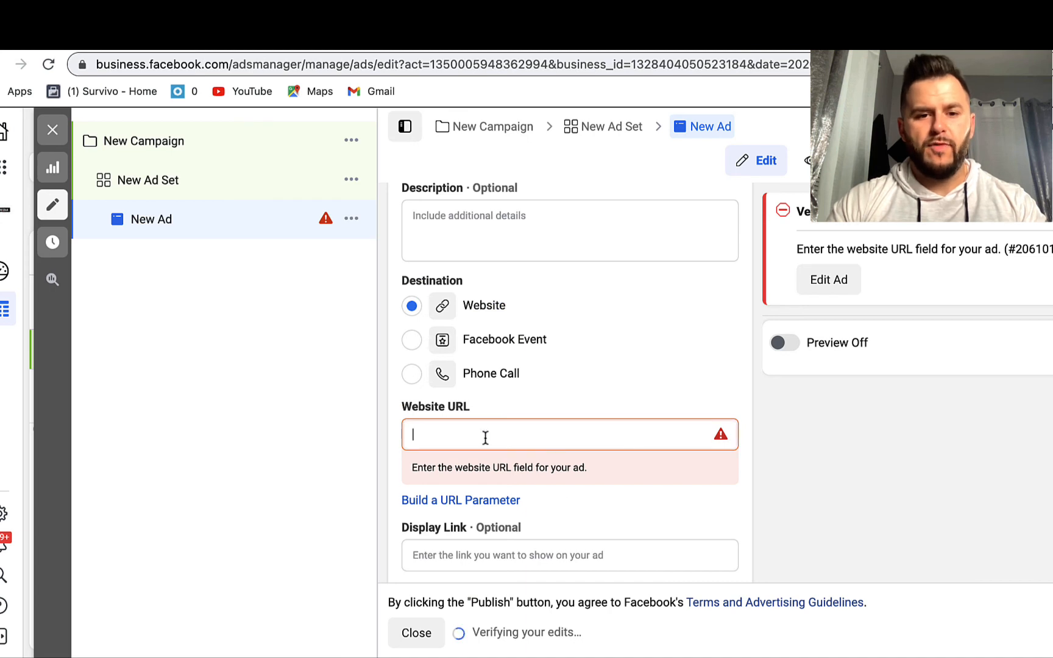
pyautogui.hotkey('ctrl', 'v')
pyautogui.click(773, 345)
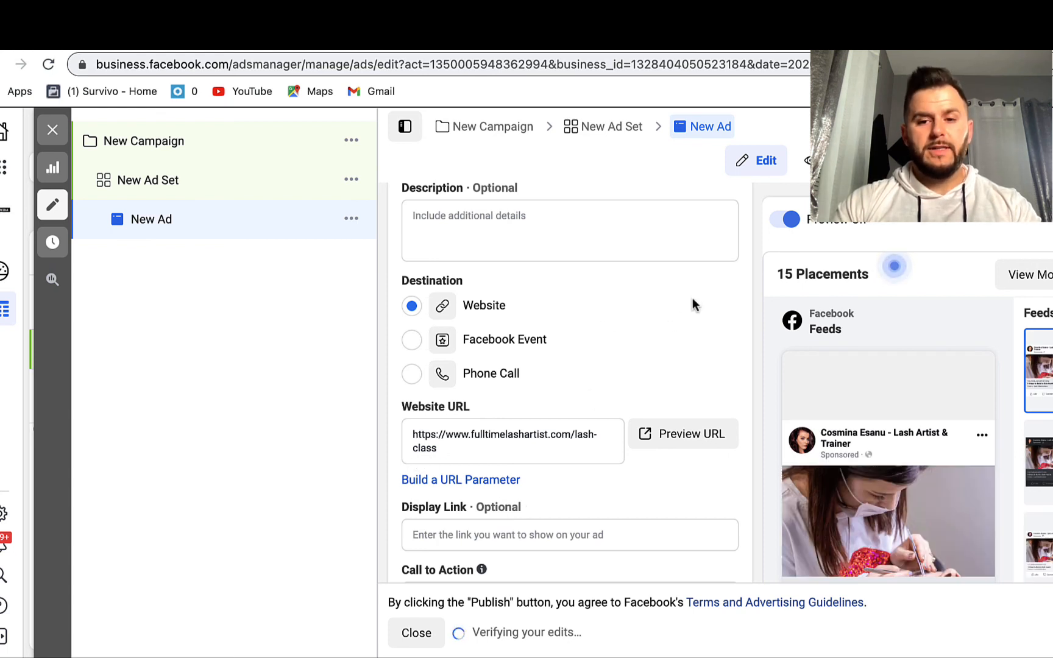
# - Replace "Build a Side Hustle" in the ad headline so it reads "5 Steps to Grow A Lash Business"
pyautogui.scroll(-1, 692, 297)
pyautogui.scroll(6, 691, 304)
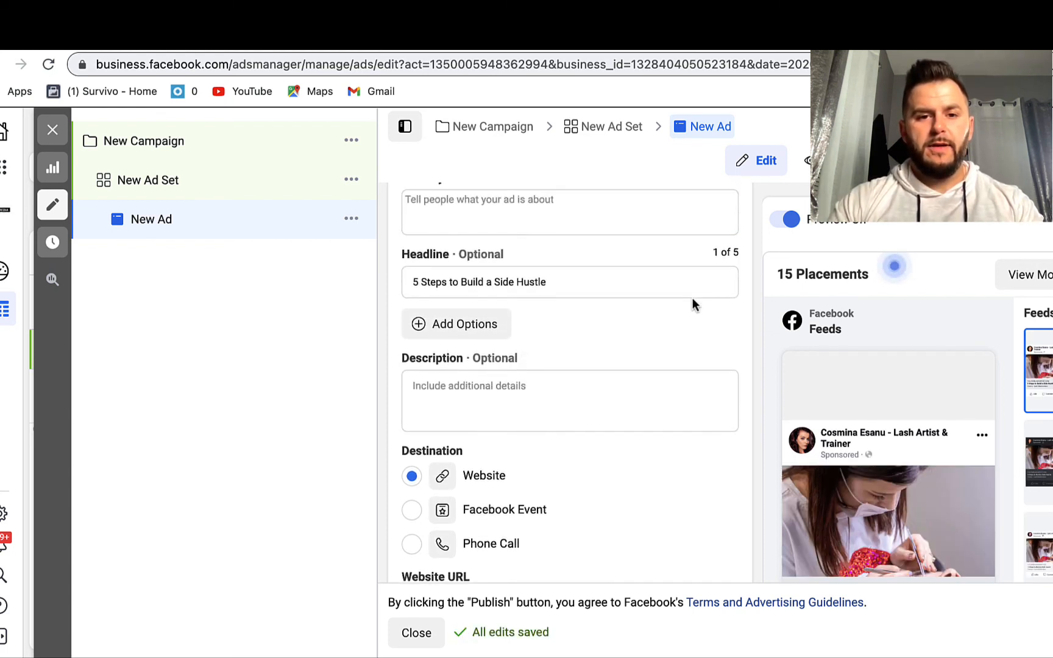
pyautogui.moveTo(460, 418); pyautogui.dragTo(639, 422)
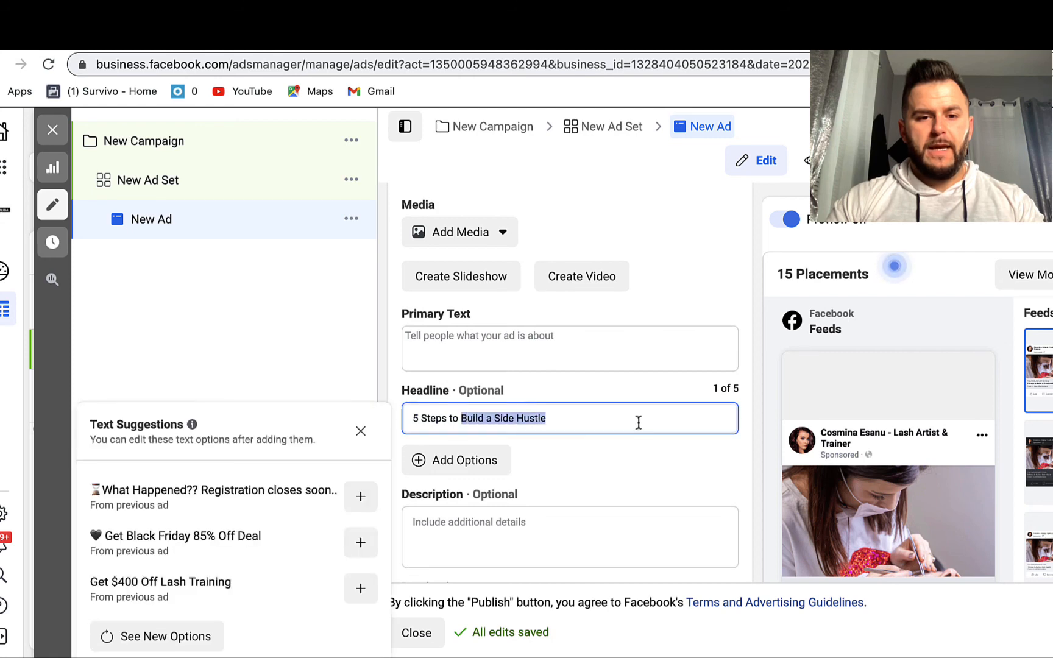
pyautogui.write('GW')
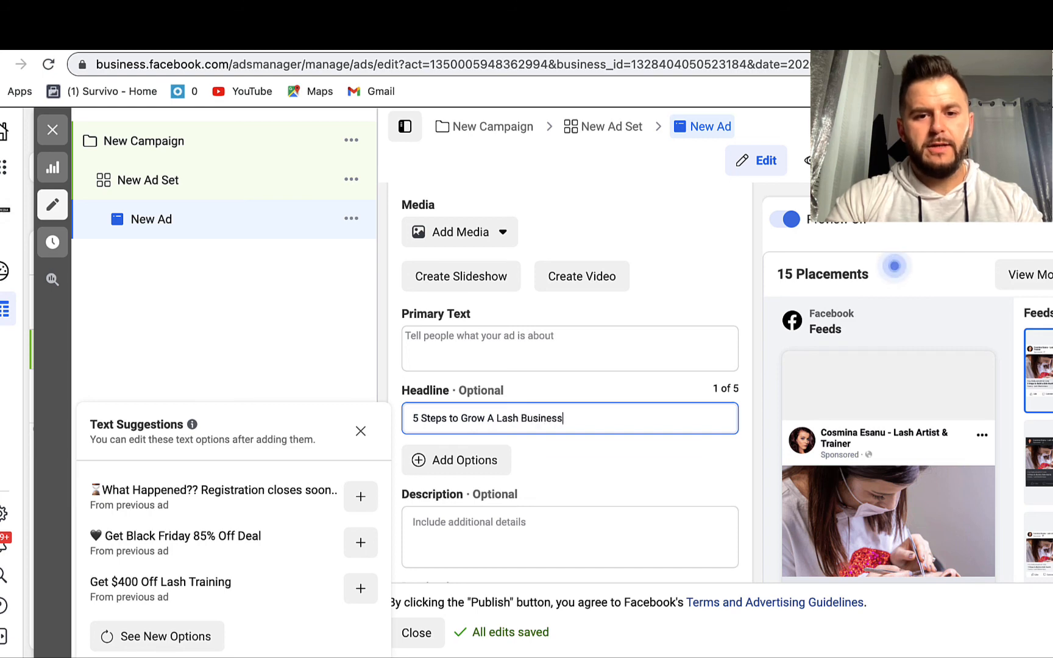
pyautogui.click(736, 482)
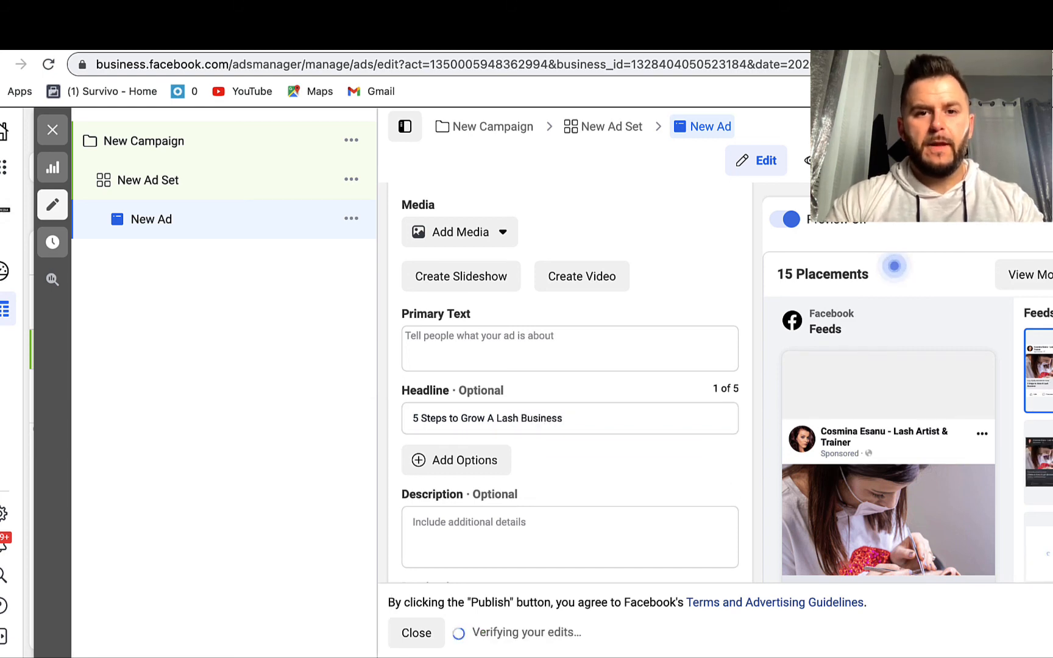
# - Preview the Lash Class page from ClickFunnels and copy its phrase "EXCLUSIVE FREE TRAINING" over the ad's Headline text in Ads Manager
pyautogui.hotkey('ctrl', 'Tab')
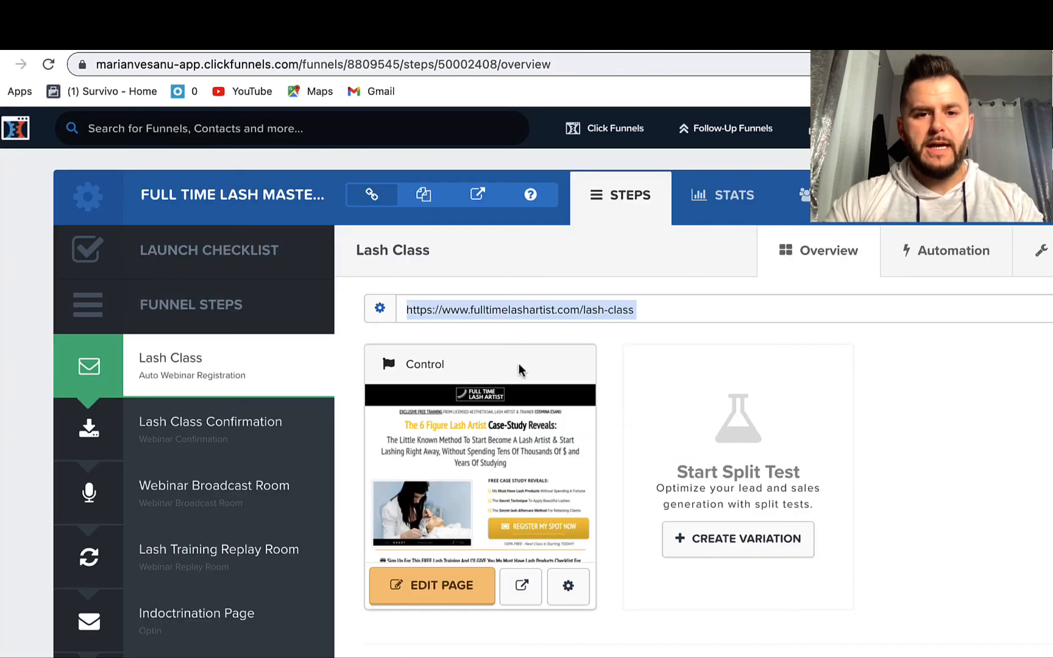
pyautogui.click(524, 587)
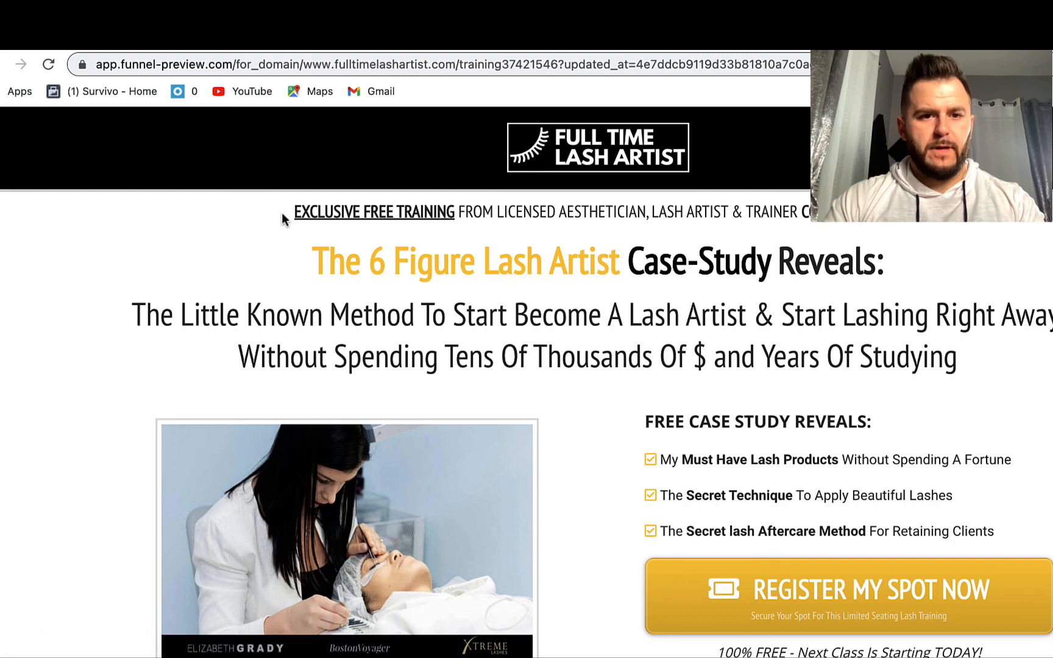
pyautogui.moveTo(284, 212); pyautogui.dragTo(457, 210)
pyautogui.hotkey('ctrl', 'c')
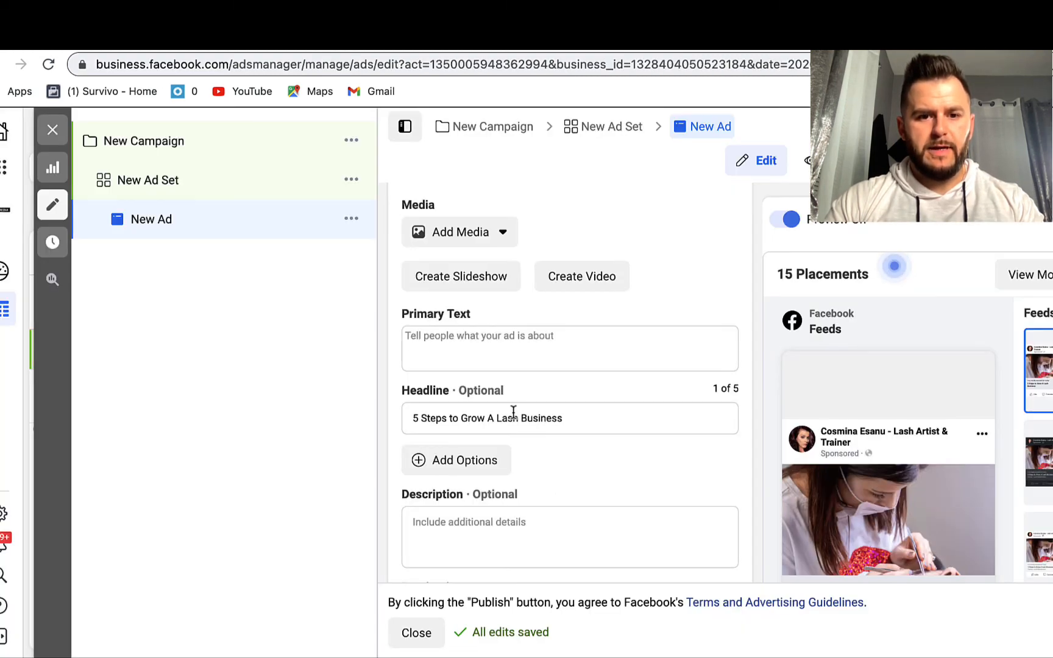
pyautogui.tripleClick(513, 417)
pyautogui.hotkey('ctrl', 'v')
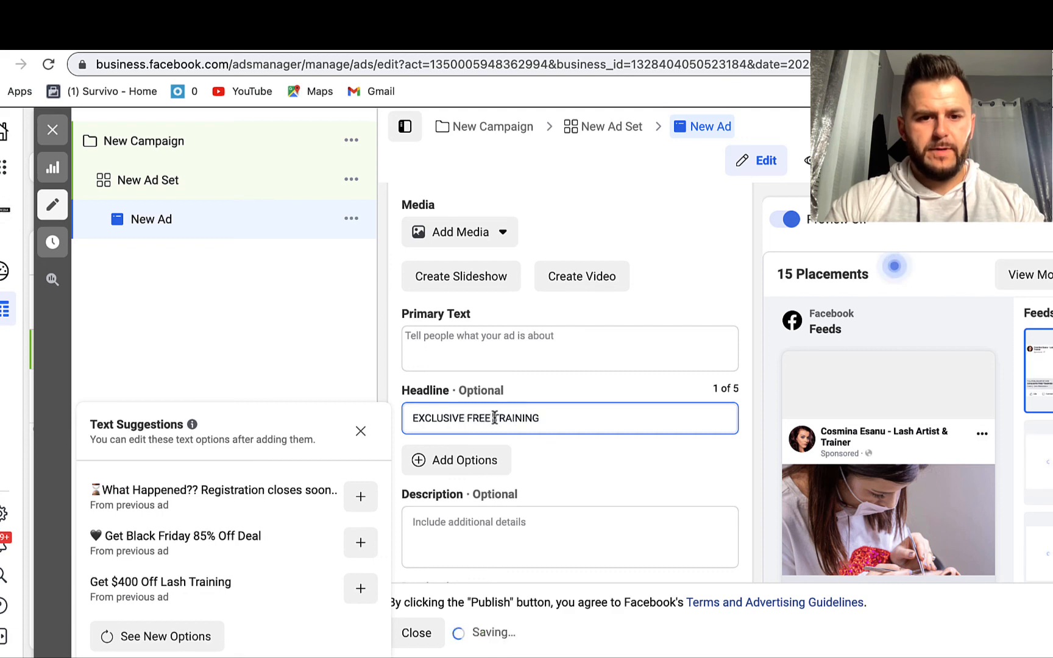
# - Insert LASH into the ad's headline so it reads "EXCLUSIVE FREE LASH TRAINING"
pyautogui.write('lash')
pyautogui.press('BackSpace')
pyautogui.press('BackSpace')
pyautogui.press('BackSpace')
pyautogui.press('BackSpace')
pyautogui.press('BackSpace')
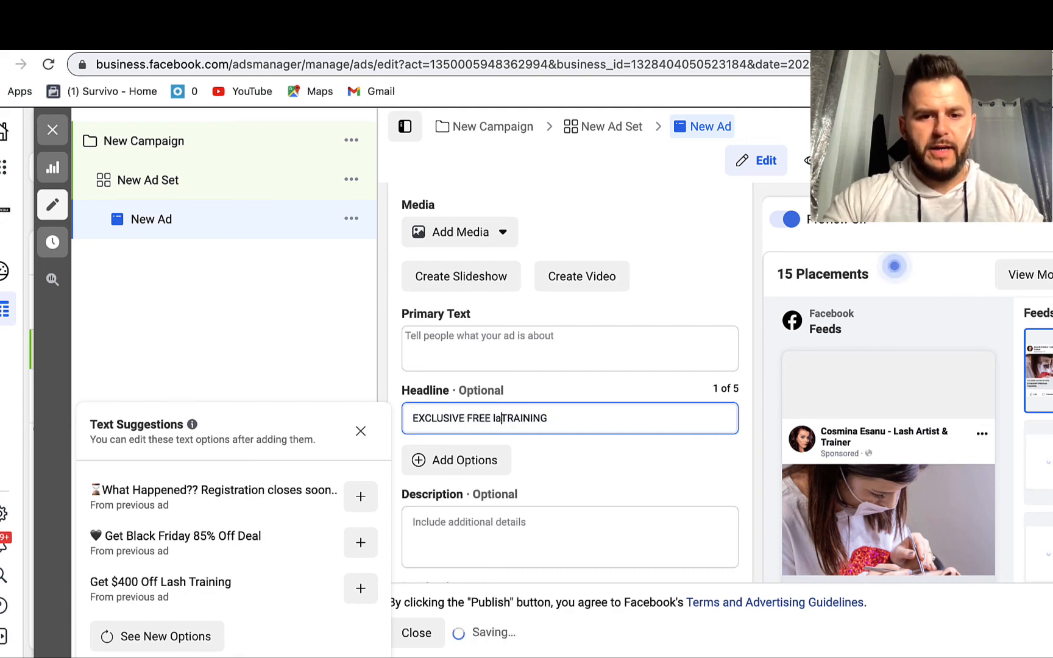
pyautogui.write('LASH')
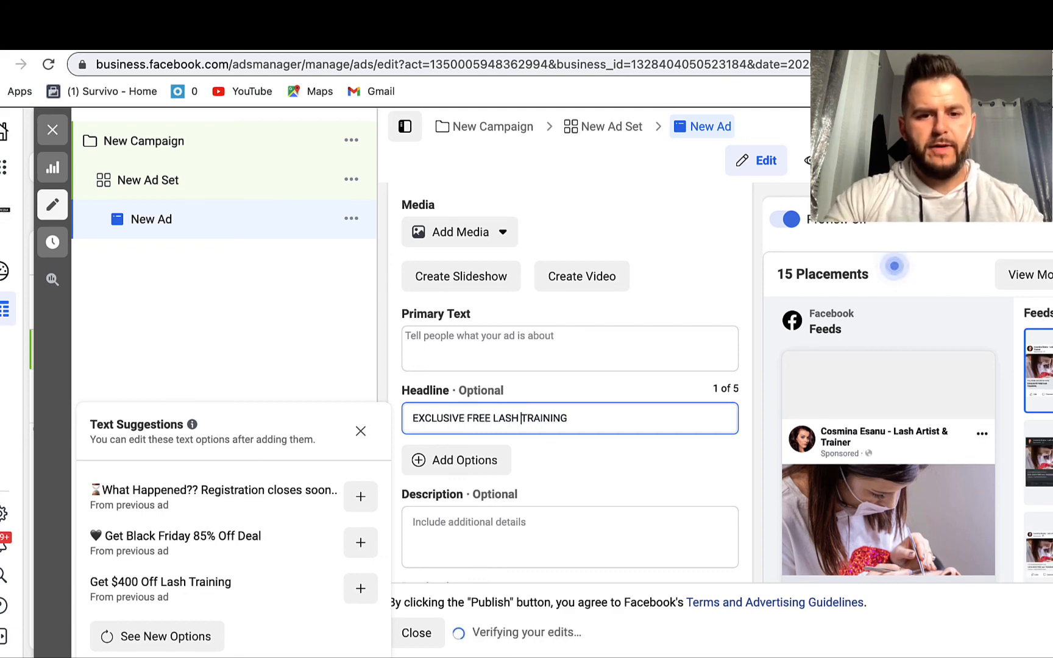
pyautogui.click(748, 353)
# - Change the ad's call to action to Learn More
pyautogui.scroll(-3, 748, 353)
pyautogui.scroll(-2, 765, 431)
pyautogui.scroll(-1, 765, 430)
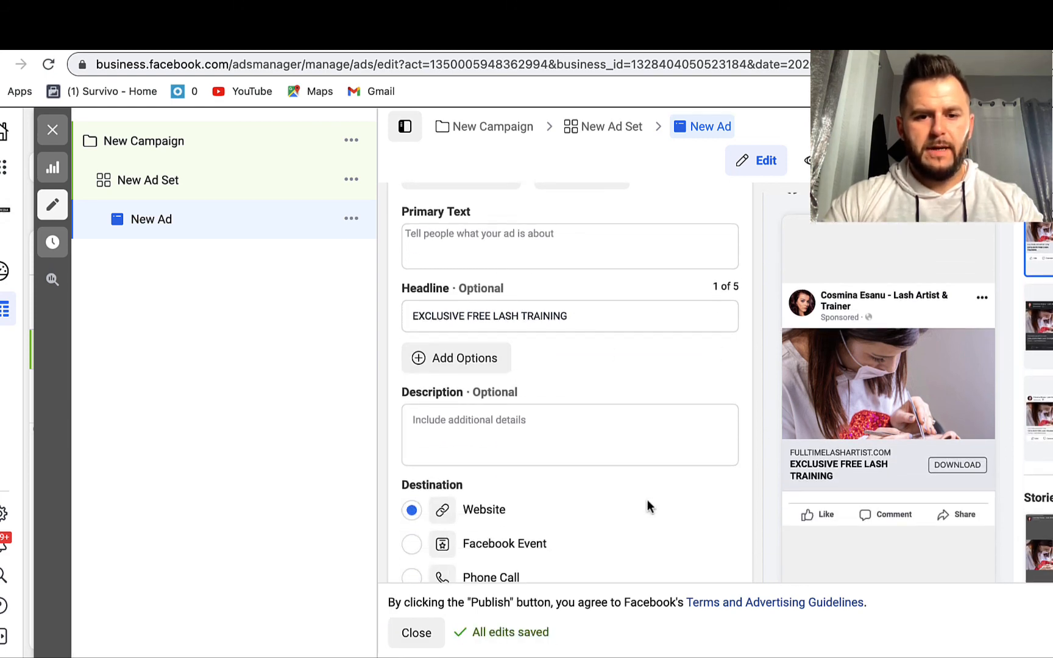
pyautogui.scroll(-3, 647, 500)
pyautogui.scroll(-4, 647, 504)
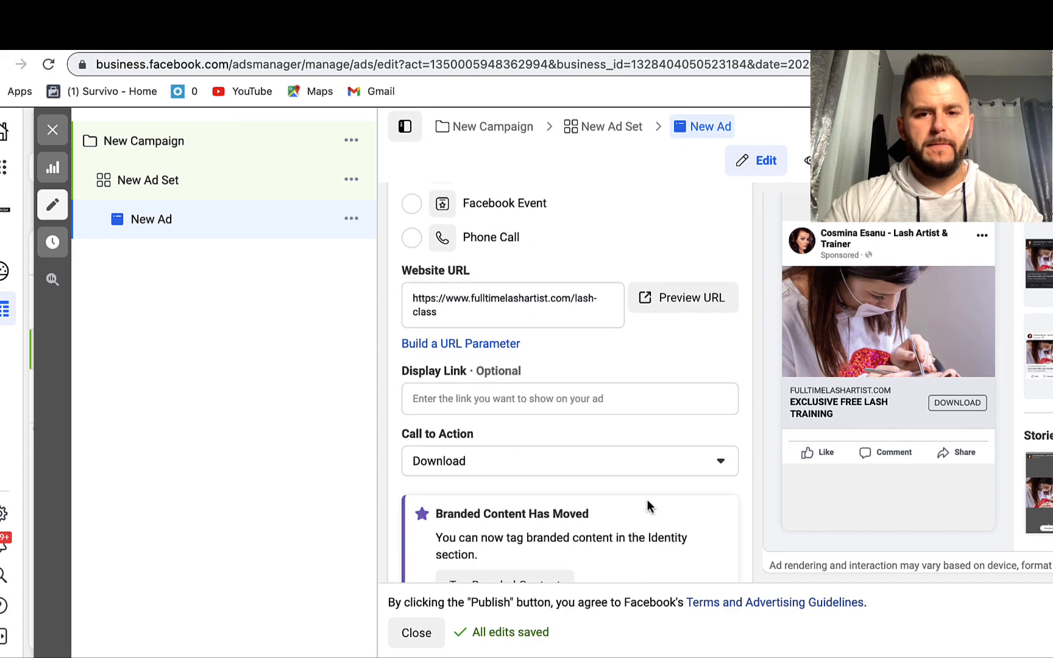
pyautogui.click(626, 463)
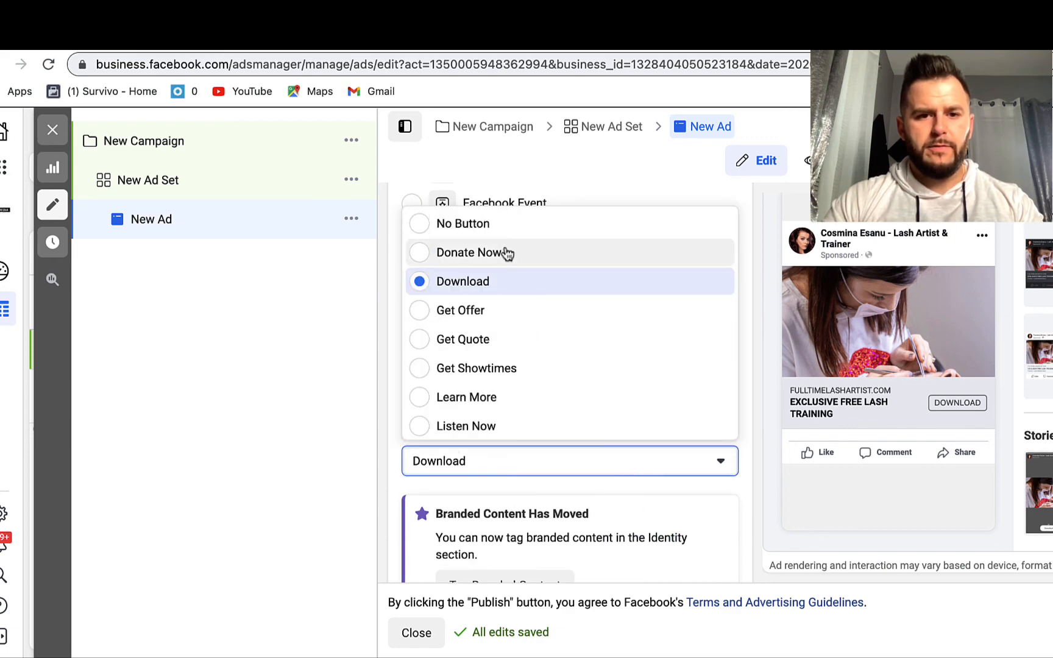
pyautogui.click(485, 405)
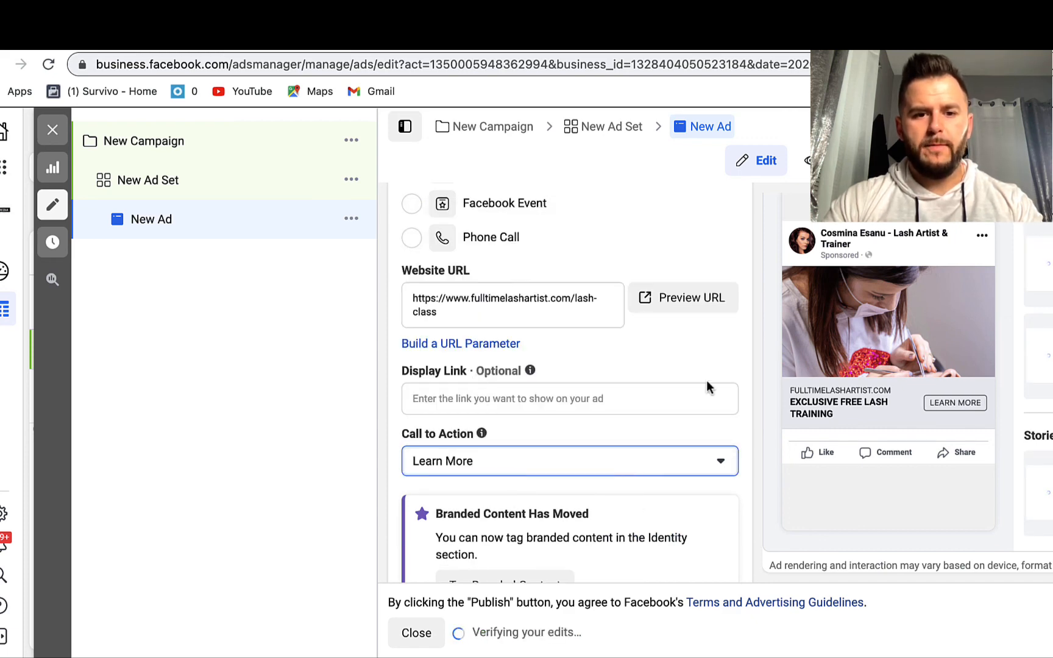
# - Change the ad's call to action to Sign Up and check the other button options
pyautogui.click(704, 464)
pyautogui.scroll(-2, 593, 373)
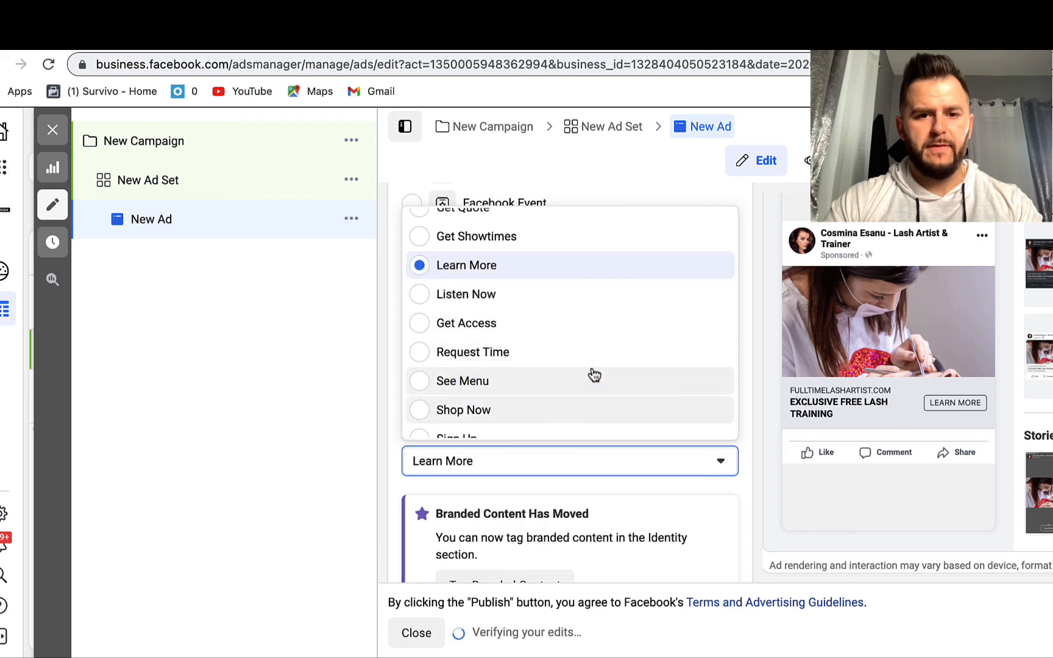
pyautogui.scroll(-2, 593, 373)
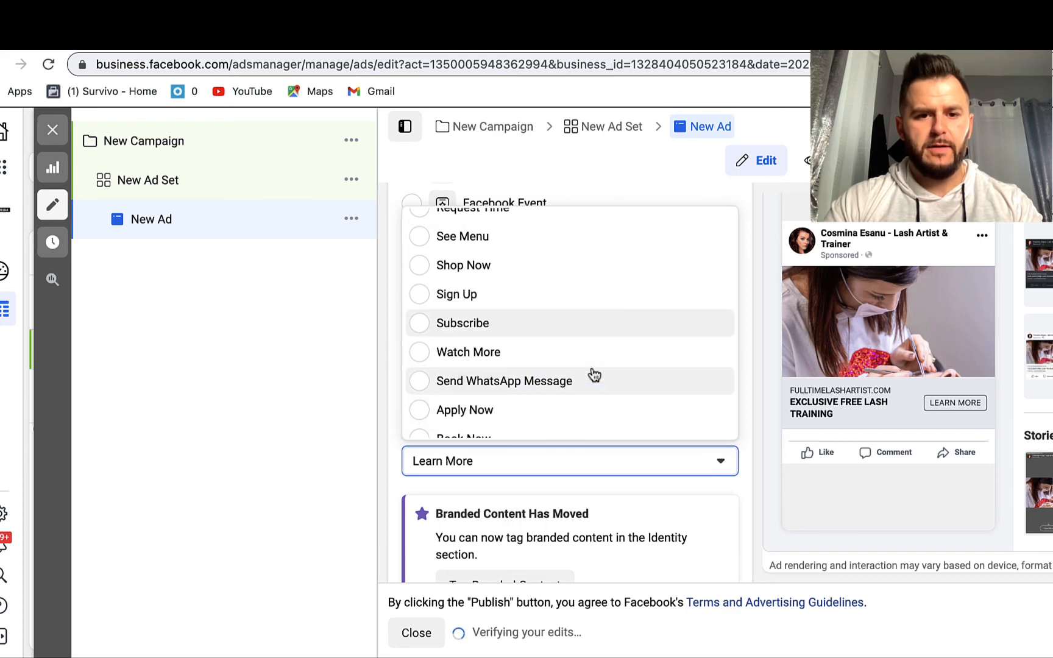
pyautogui.click(418, 297)
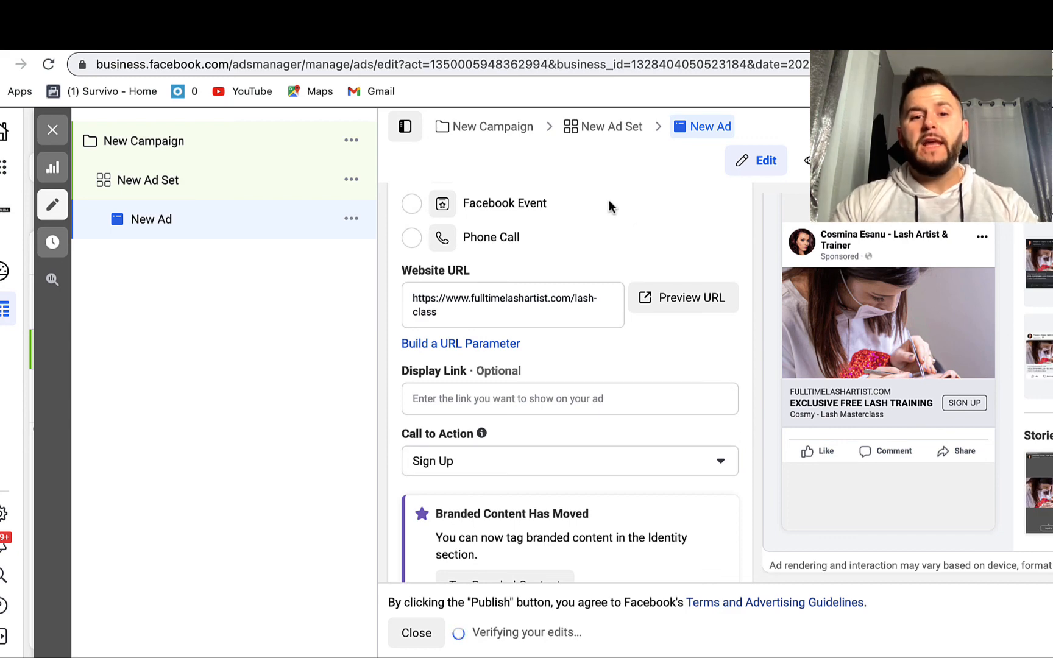
pyautogui.click(594, 469)
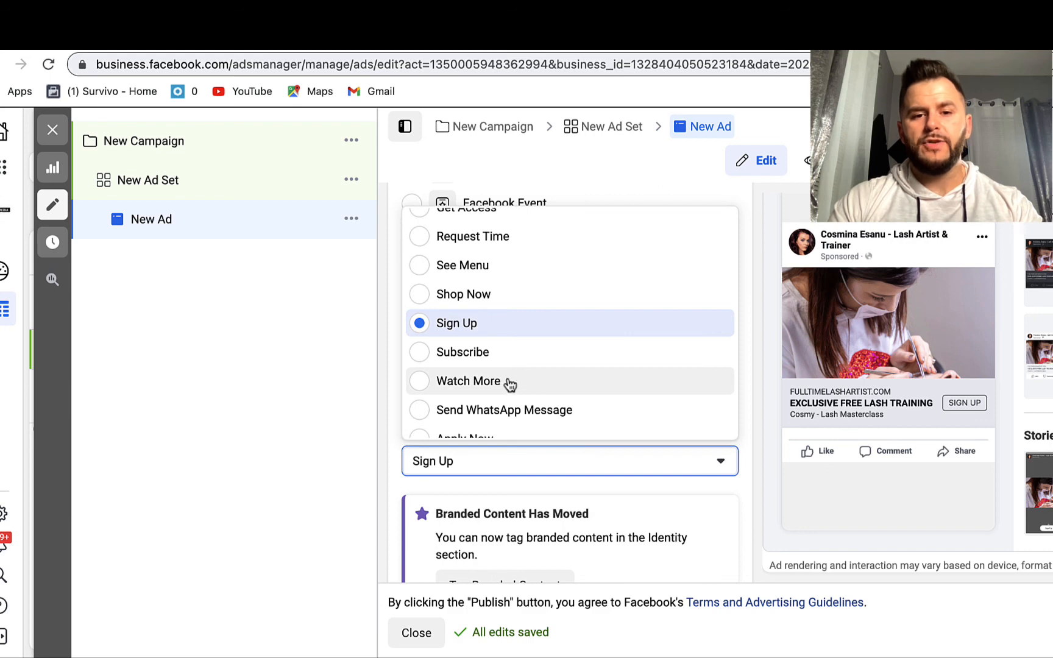
pyautogui.click(752, 342)
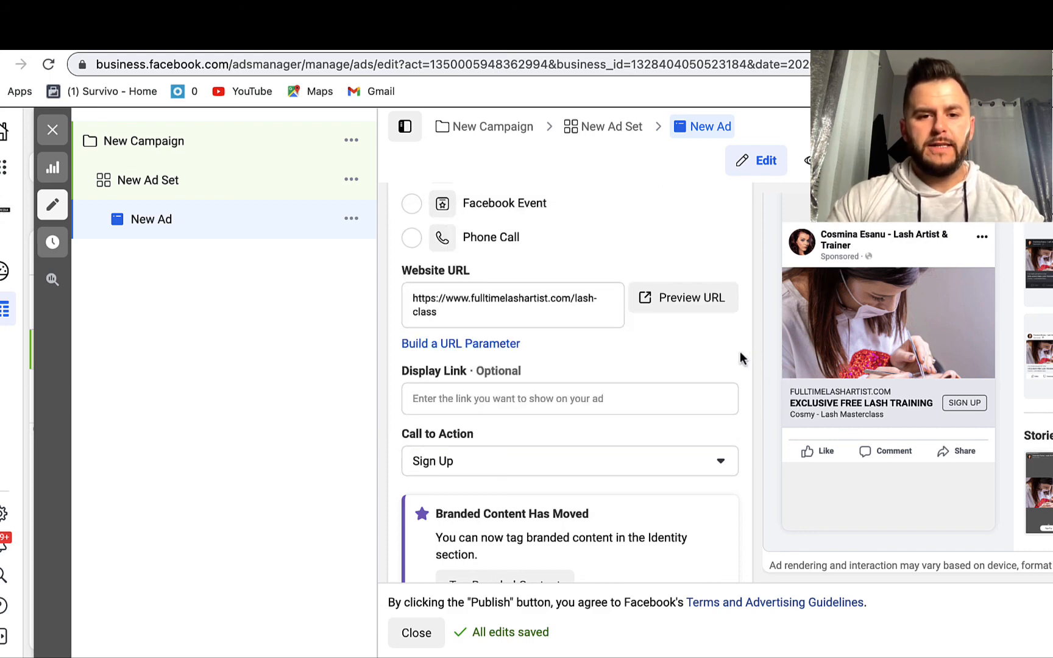
pyautogui.scroll(1, 740, 357)
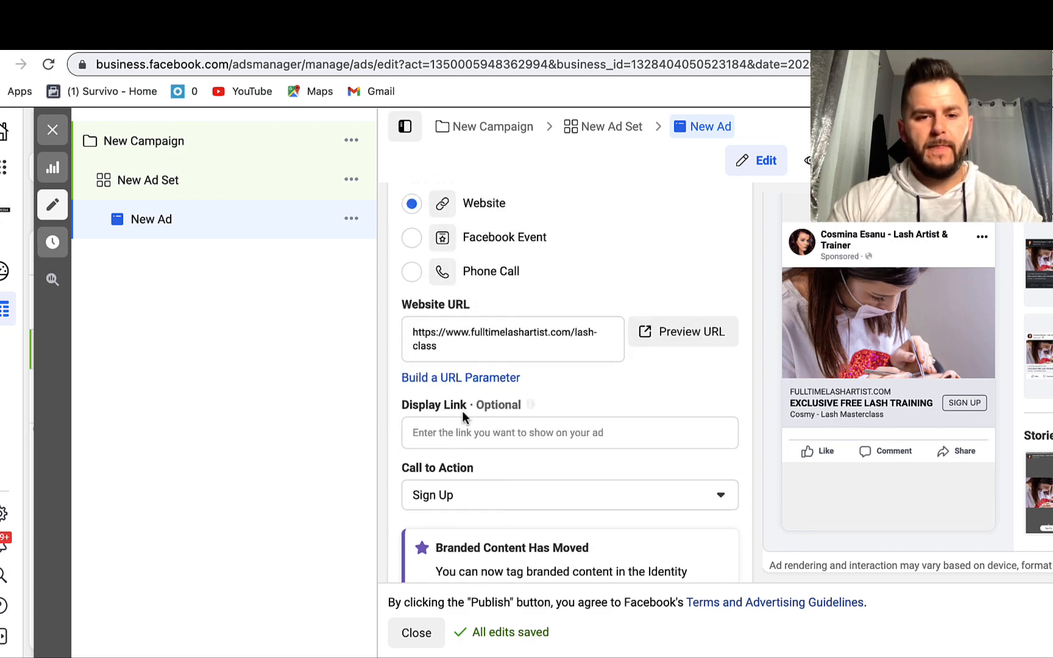
pyautogui.click(456, 431)
pyautogui.write('EXCLUSIVE FREE TRAINING')
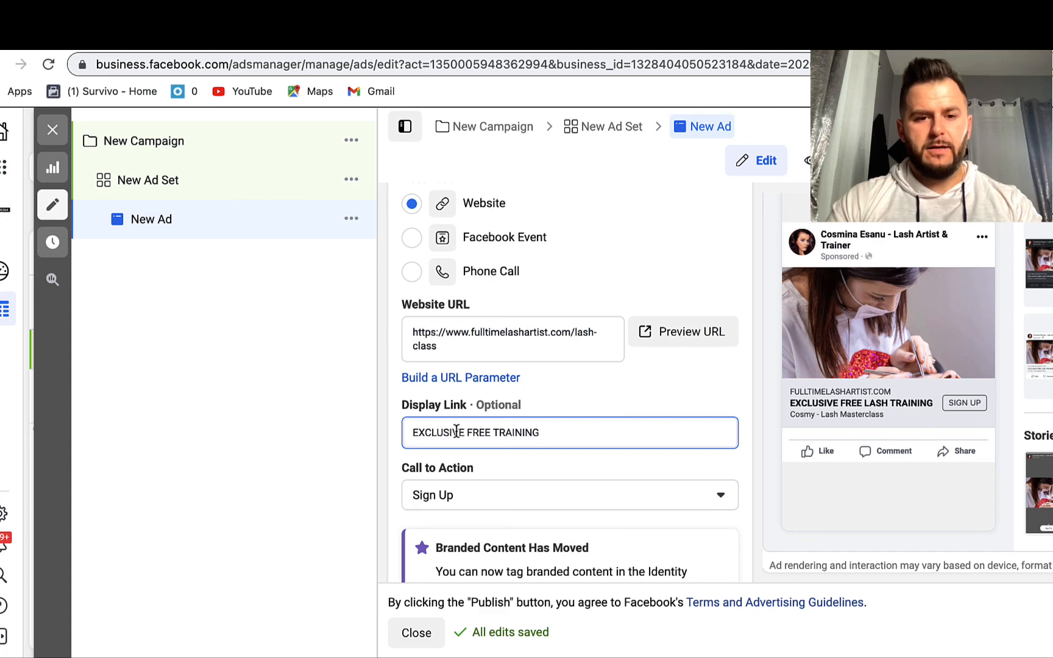
pyautogui.tripleClick(456, 431)
pyautogui.press('BackSpace')
pyautogui.tripleClick(458, 346)
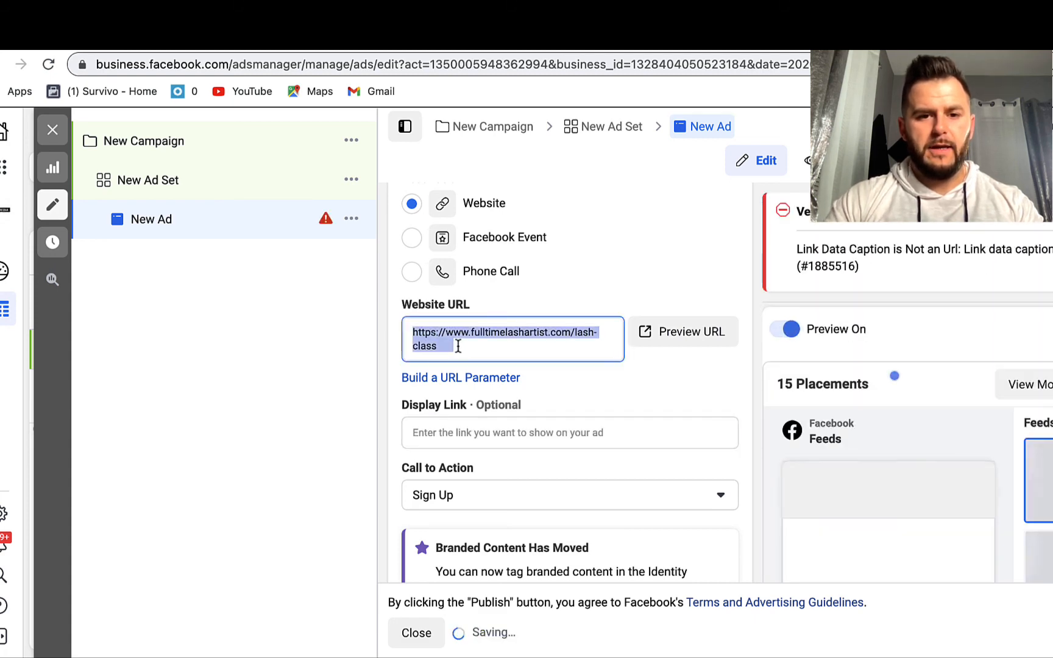
pyautogui.press('super+c')
pyautogui.click(464, 432)
pyautogui.press('super+v')
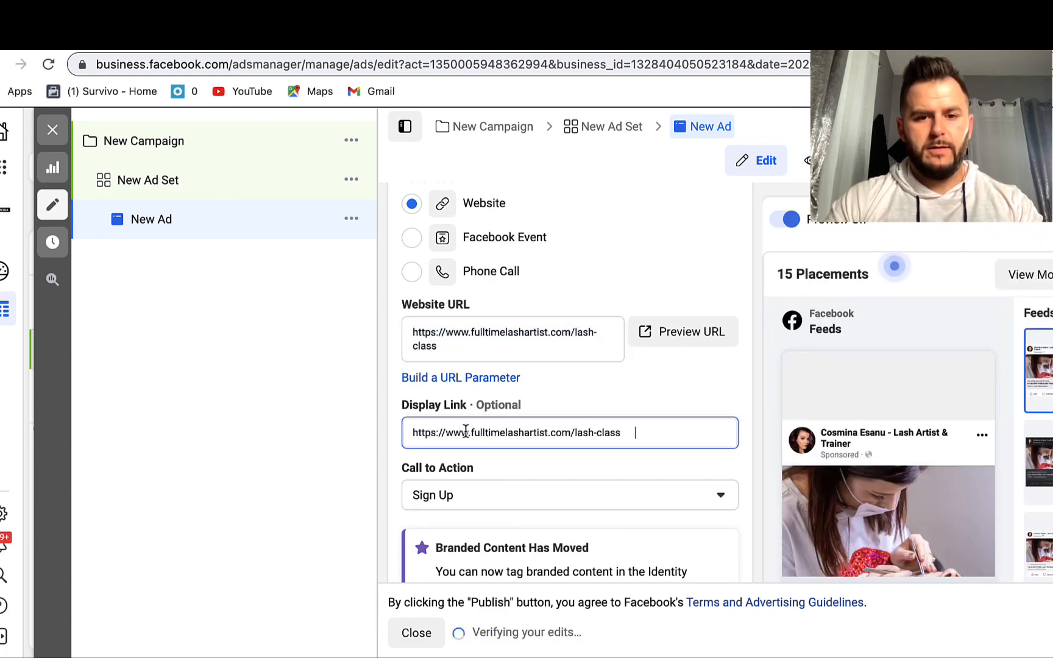
pyautogui.press('BackSpace')
pyautogui.press('BackSpace')
pyautogui.press('BackSpace')
pyautogui.press('BackSpace')
pyautogui.press('BackSpace')
pyautogui.press('BackSpace')
pyautogui.press('BackSpace')
pyautogui.press('BackSpace')
pyautogui.press('BackSpace')
pyautogui.press('BackSpace')
pyautogui.press('BackSpace')
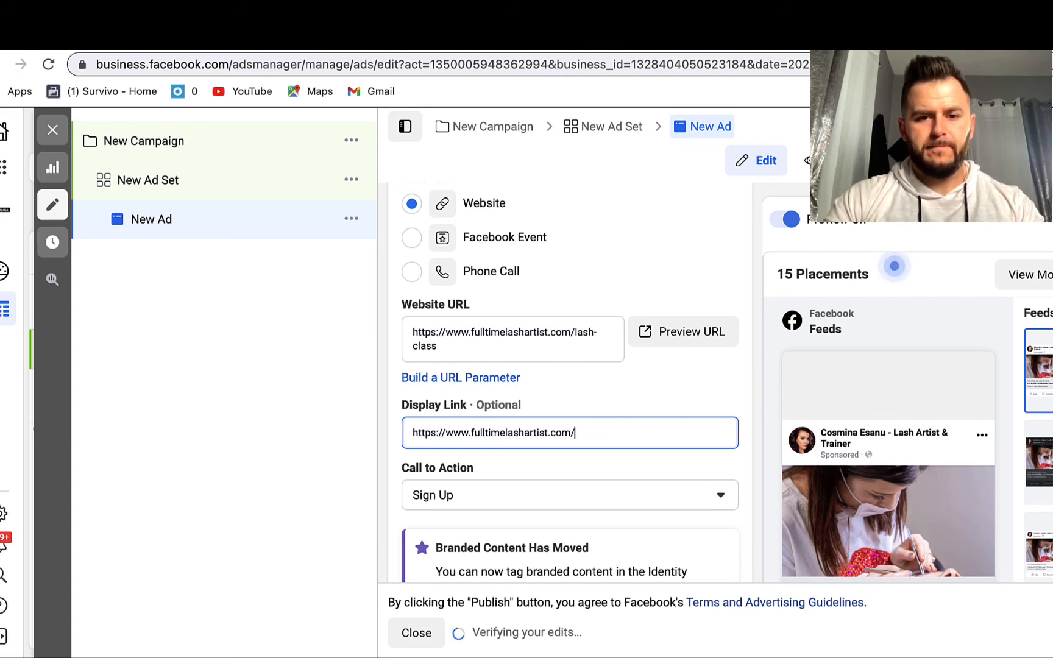
pyautogui.press('BackSpace')
pyautogui.click(741, 375)
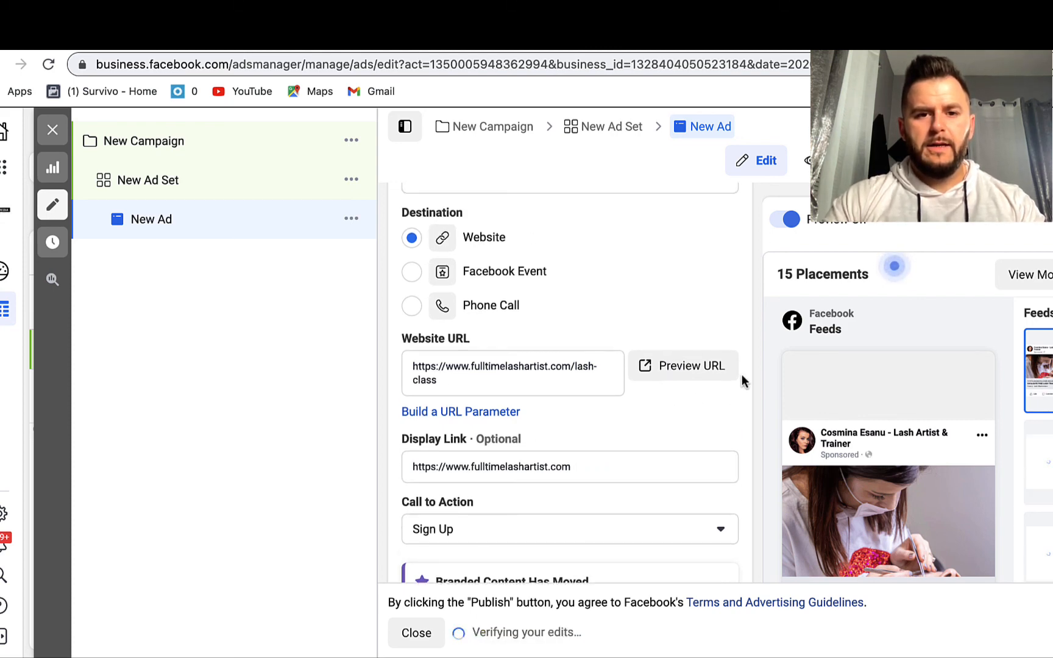
# - Review the lash training landing page's offer, testimonial and masterclass topics as source material for the ad text
pyautogui.scroll(10, 740, 374)
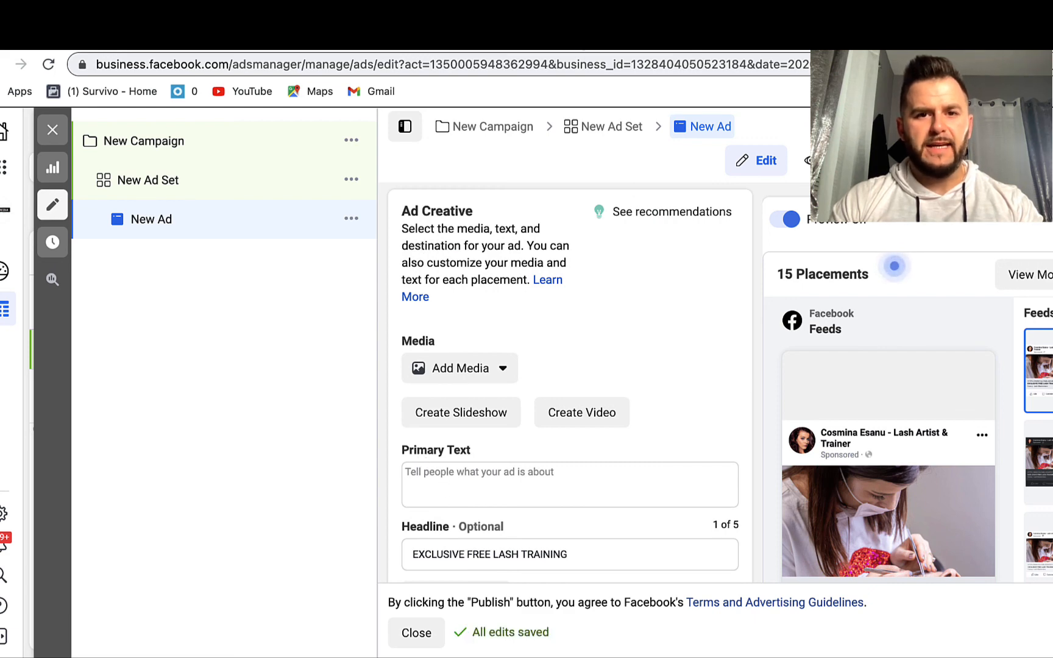
pyautogui.click(615, 46)
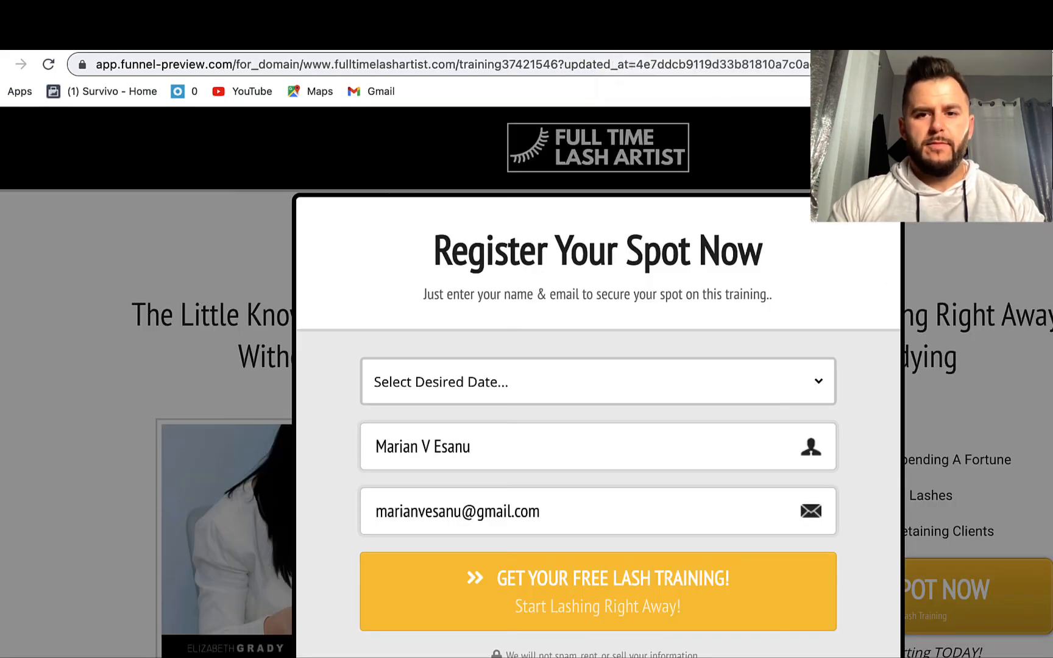
pyautogui.press('Escape')
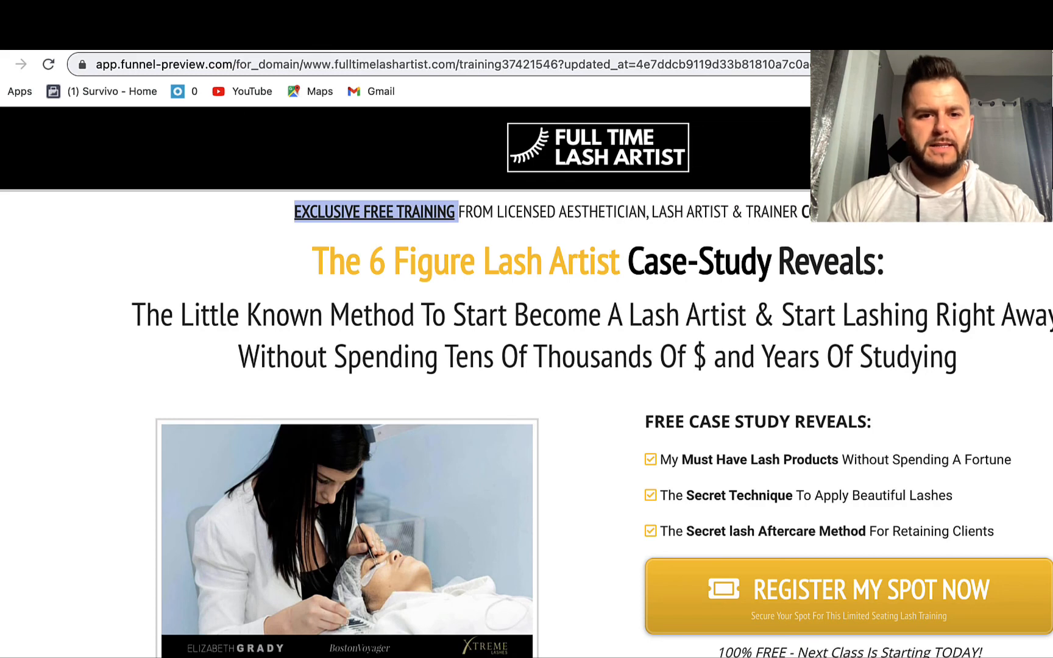
pyautogui.scroll(-6, 688, 297)
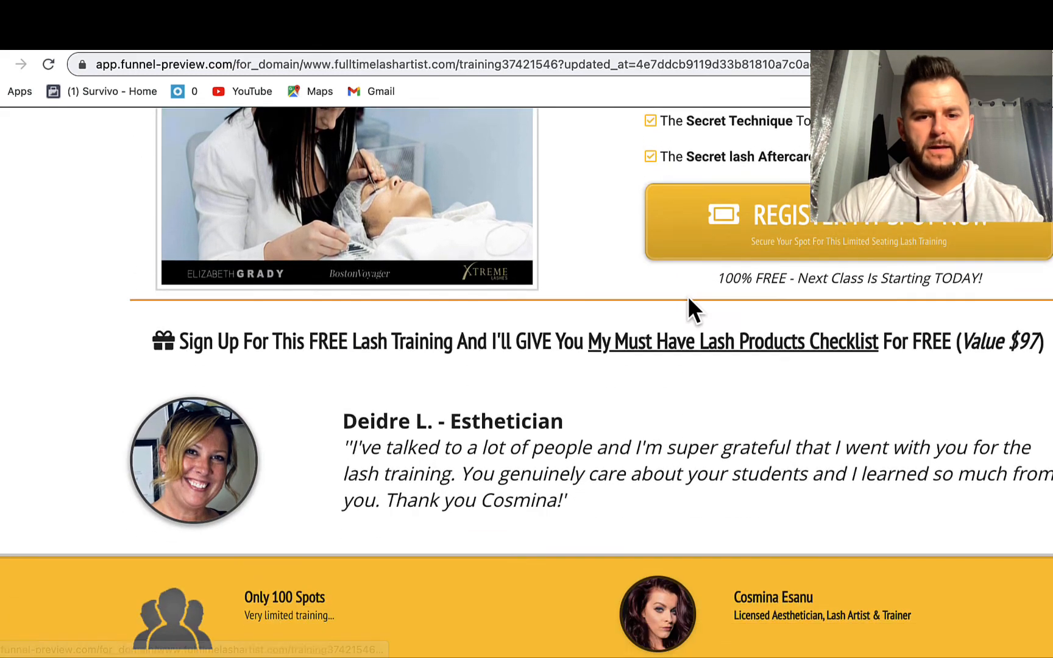
pyautogui.scroll(-8, 688, 296)
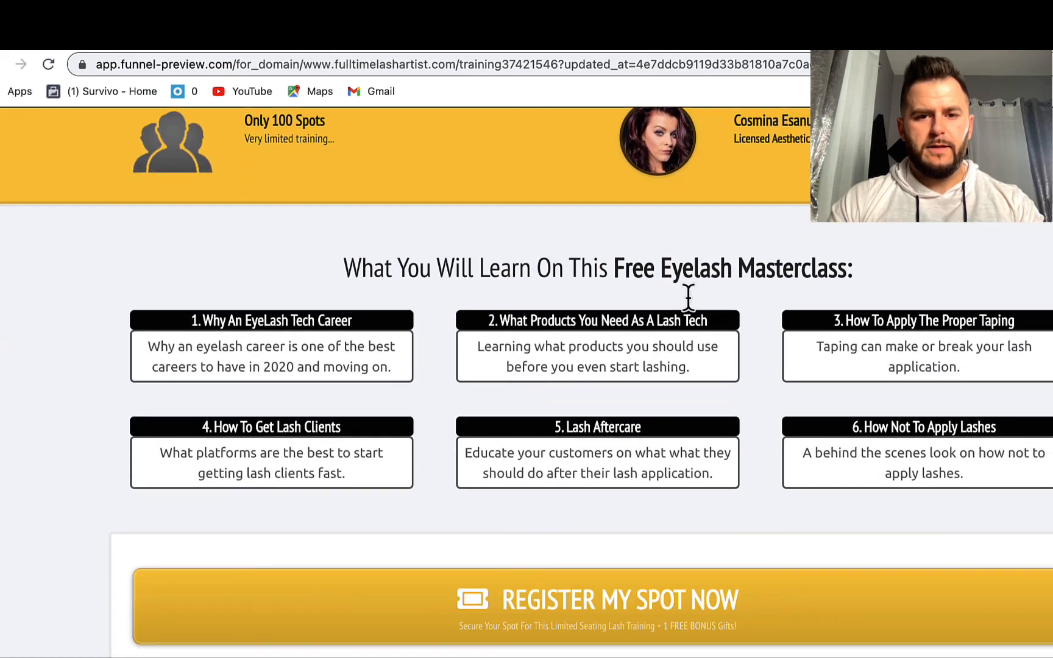
pyautogui.scroll(1, 688, 296)
pyautogui.scroll(2, 492, 181)
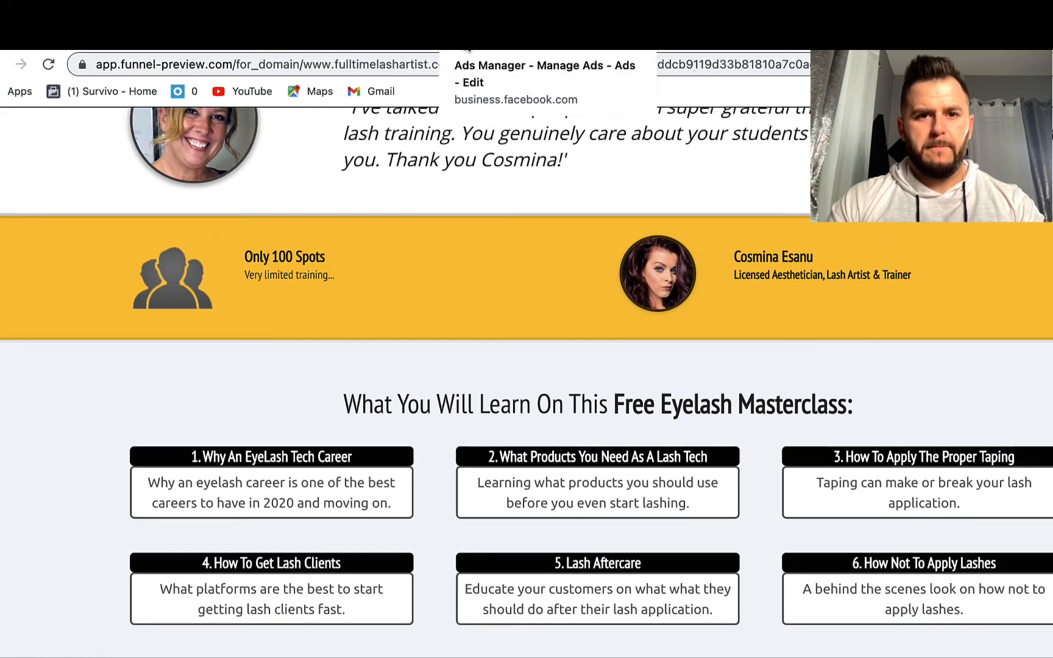
# - Review the ad's Identity, Ad Setup and Ad Creative settings down to the headline and description fields
pyautogui.click(454, 49)
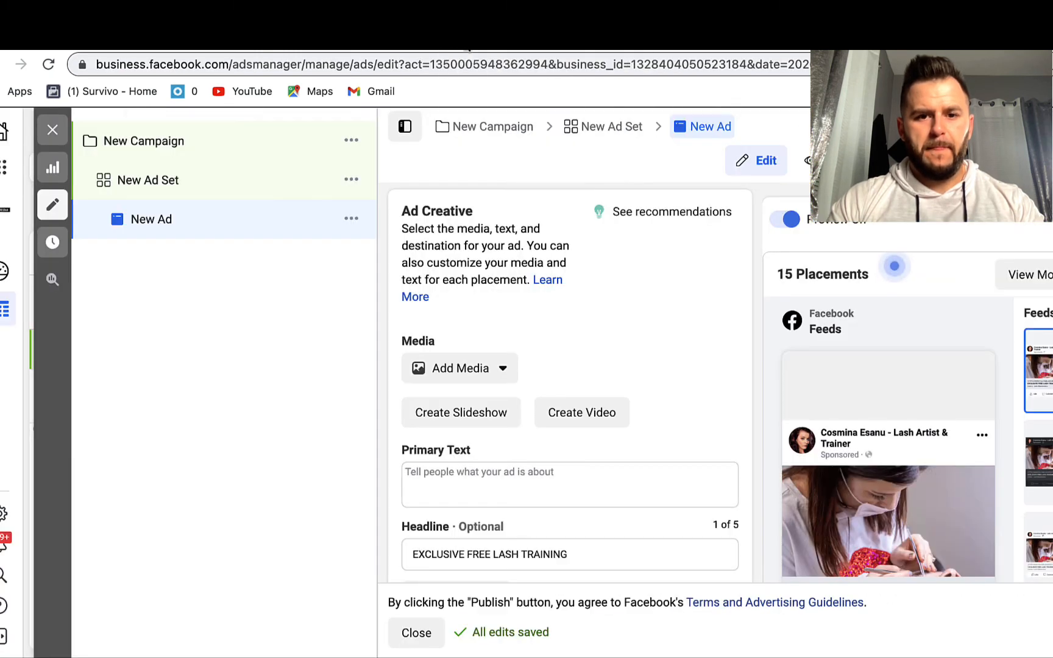
pyautogui.scroll(3, 680, 288)
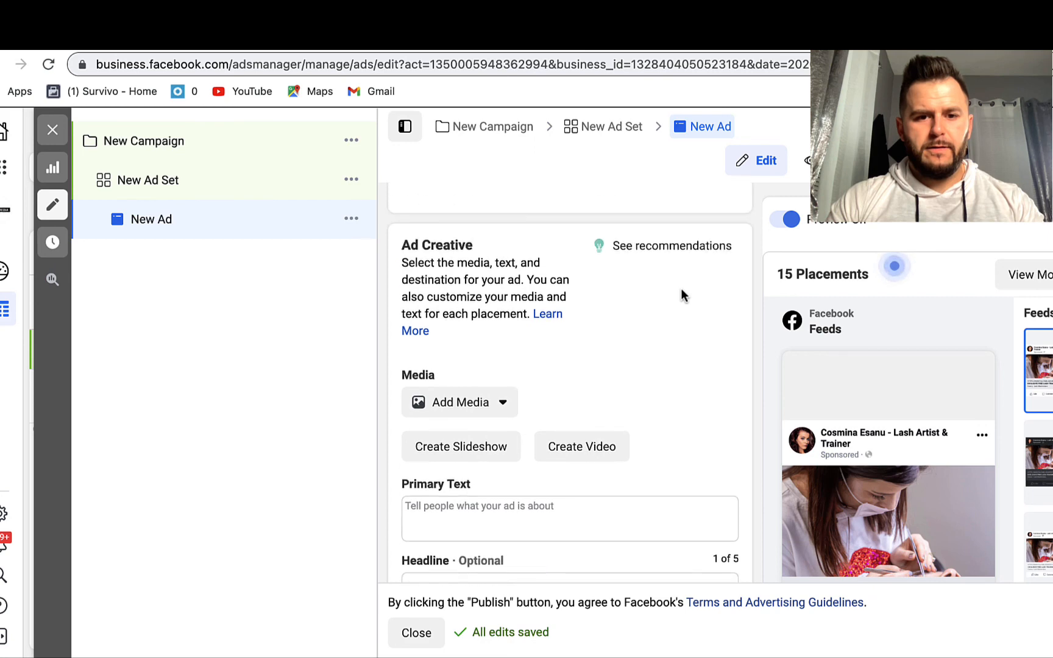
pyautogui.scroll(10, 681, 288)
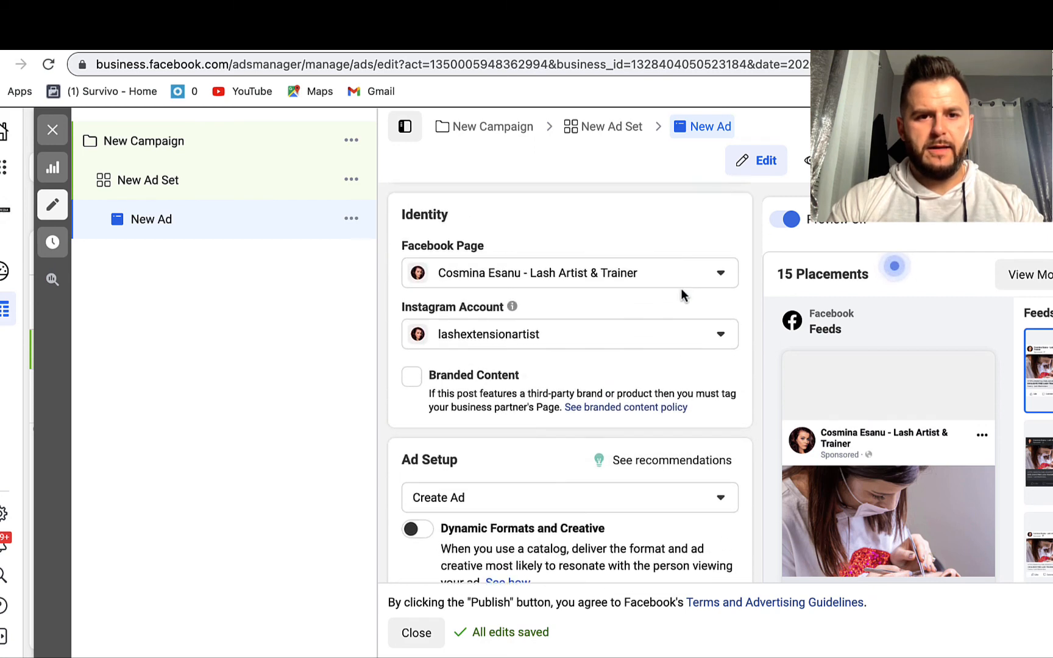
pyautogui.scroll(-10, 680, 288)
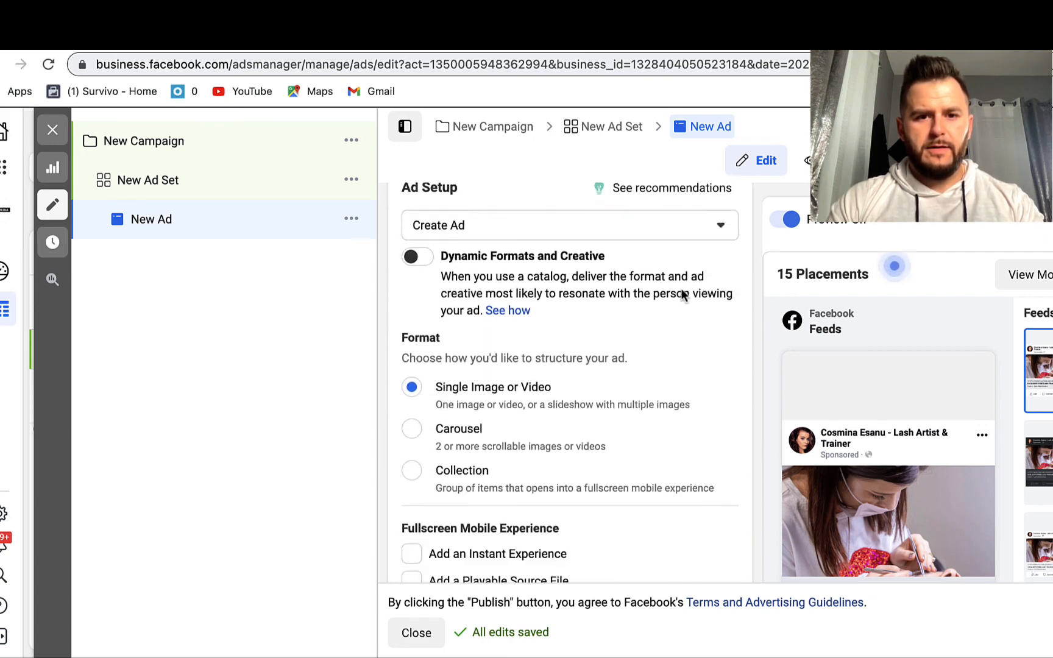
pyautogui.scroll(-9, 680, 288)
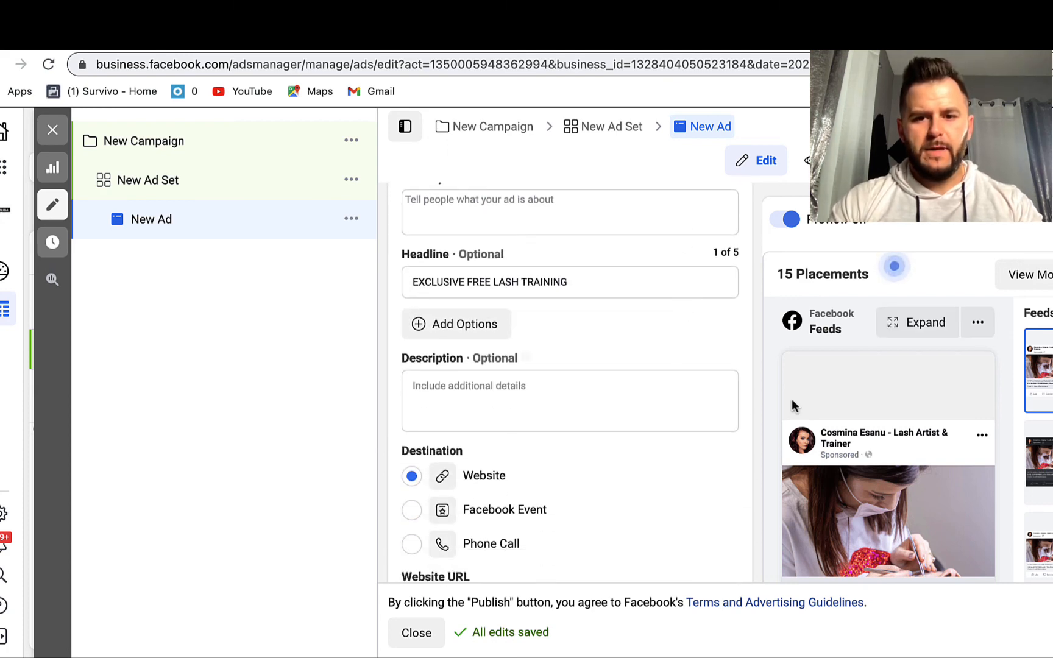
pyautogui.scroll(-2, 768, 393)
pyautogui.scroll(-4, 768, 393)
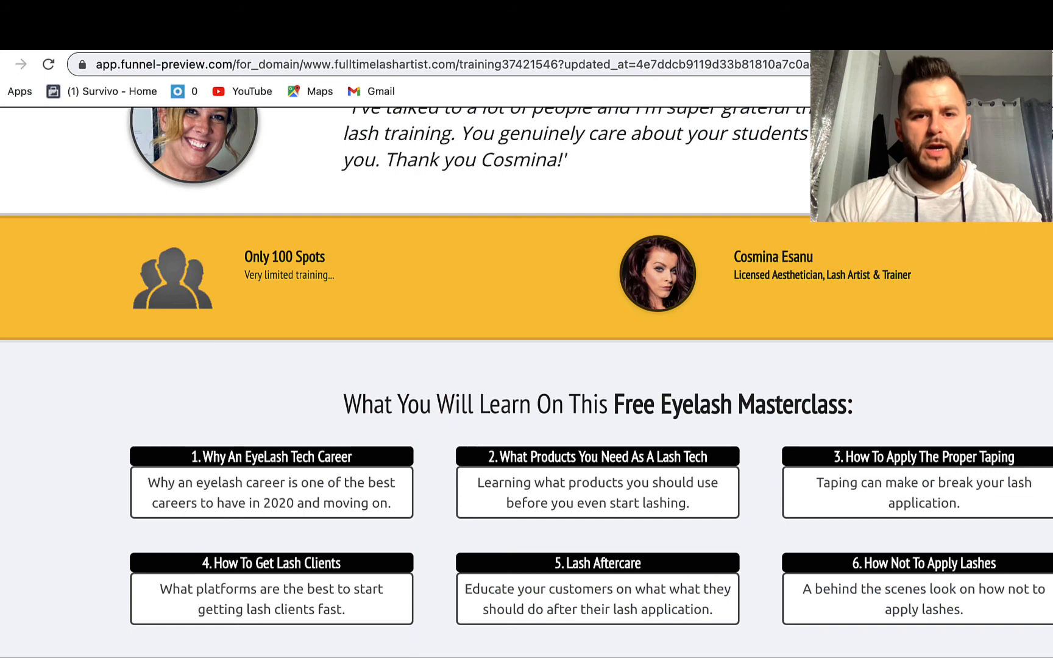
# - Copy the landing page's "FREE CASE STUDY REVEALS:" heading and its three points into the ad's Description
pyautogui.scroll(6, 526, 383)
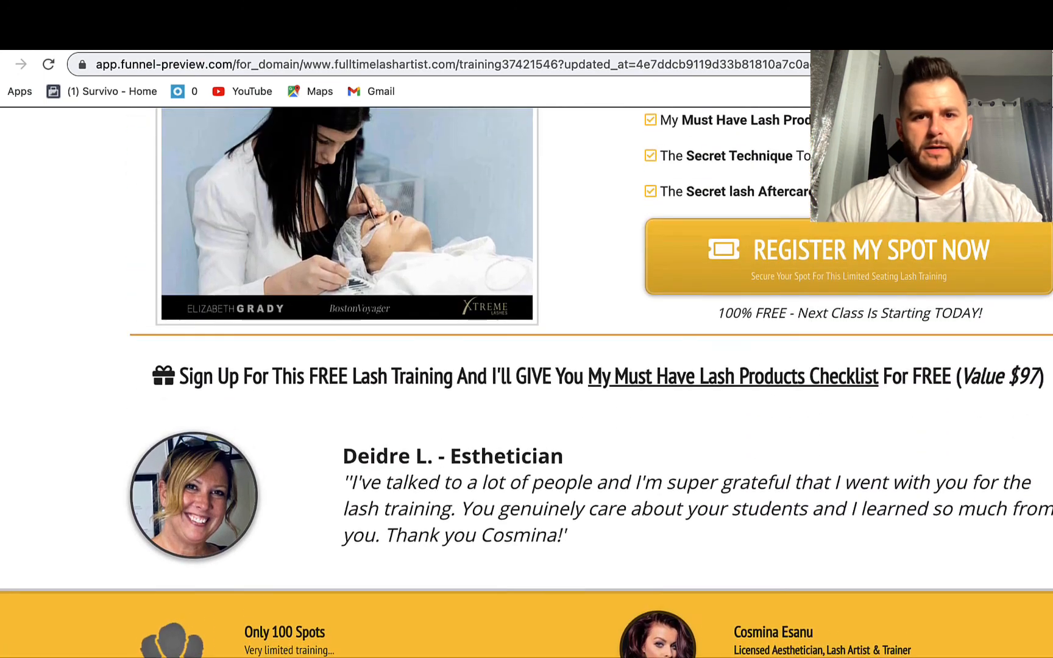
pyautogui.scroll(6, 646, 419)
pyautogui.moveTo(644, 421); pyautogui.dragTo(982, 523)
pyautogui.hotkey('ctrl', 'c')
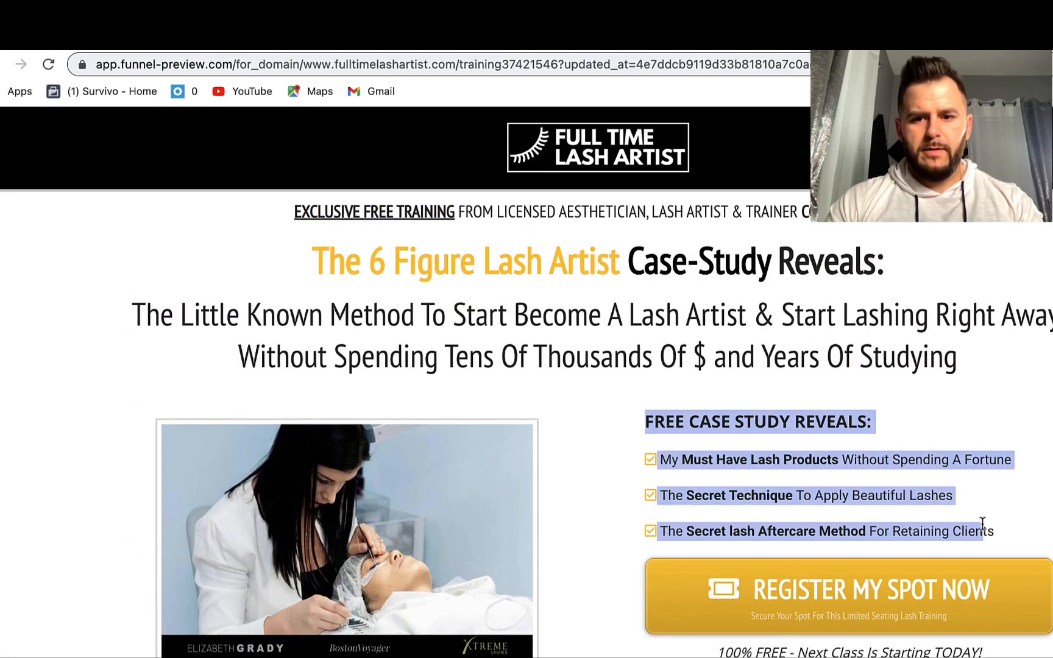
pyautogui.click(553, 51)
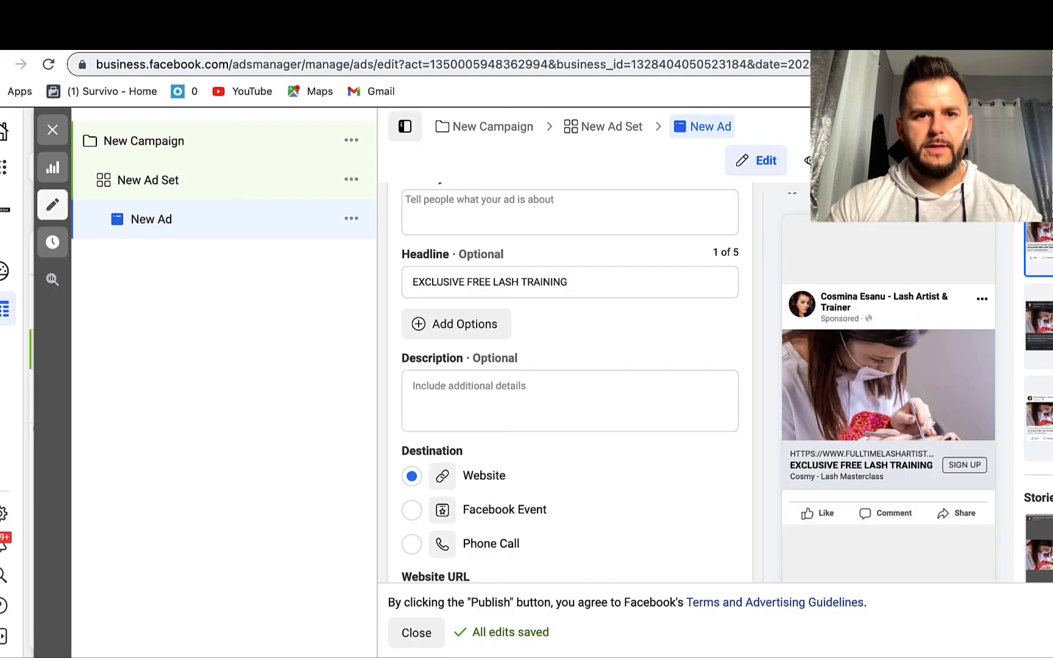
pyautogui.click(440, 407)
pyautogui.hotkey('ctrl', 'v')
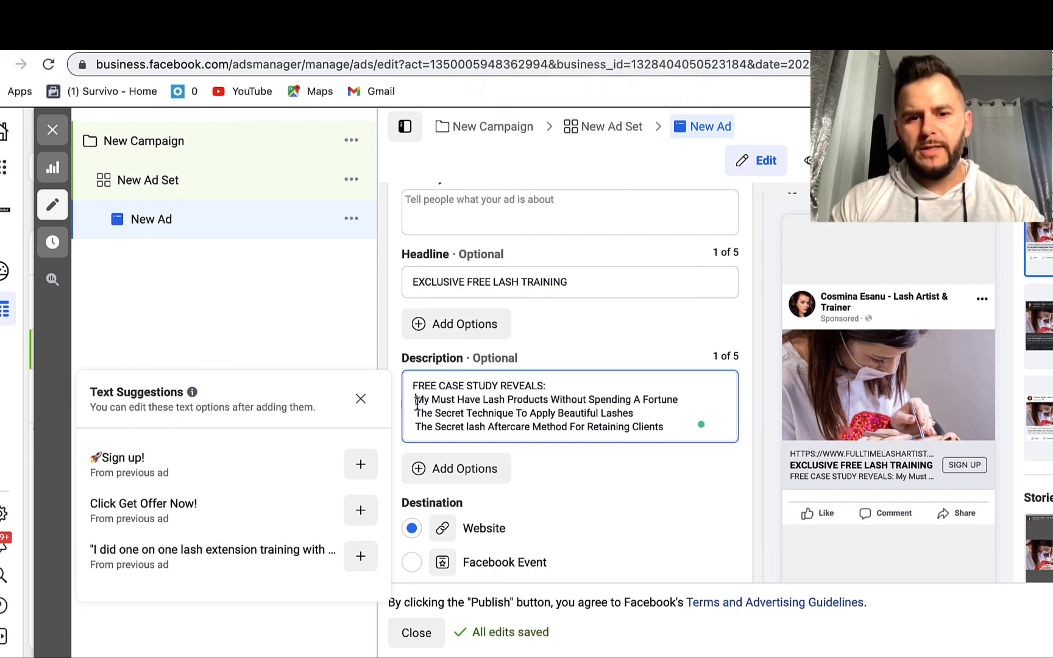
pyautogui.click(664, 477)
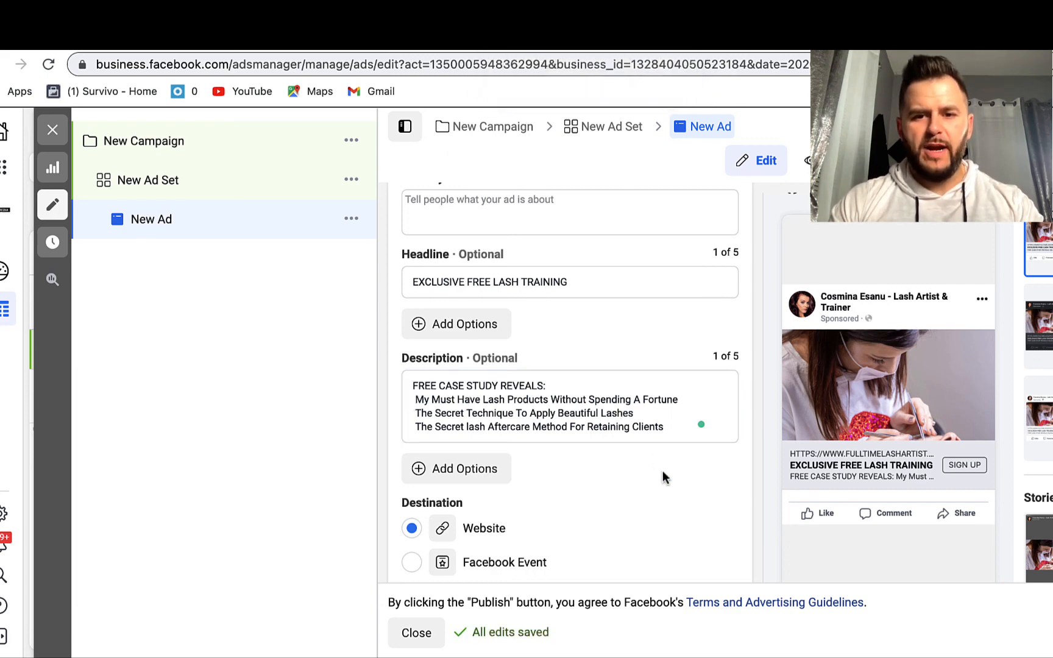
# - Number the three points in the ad's Description 1., 2. and 3
pyautogui.click(414, 400)
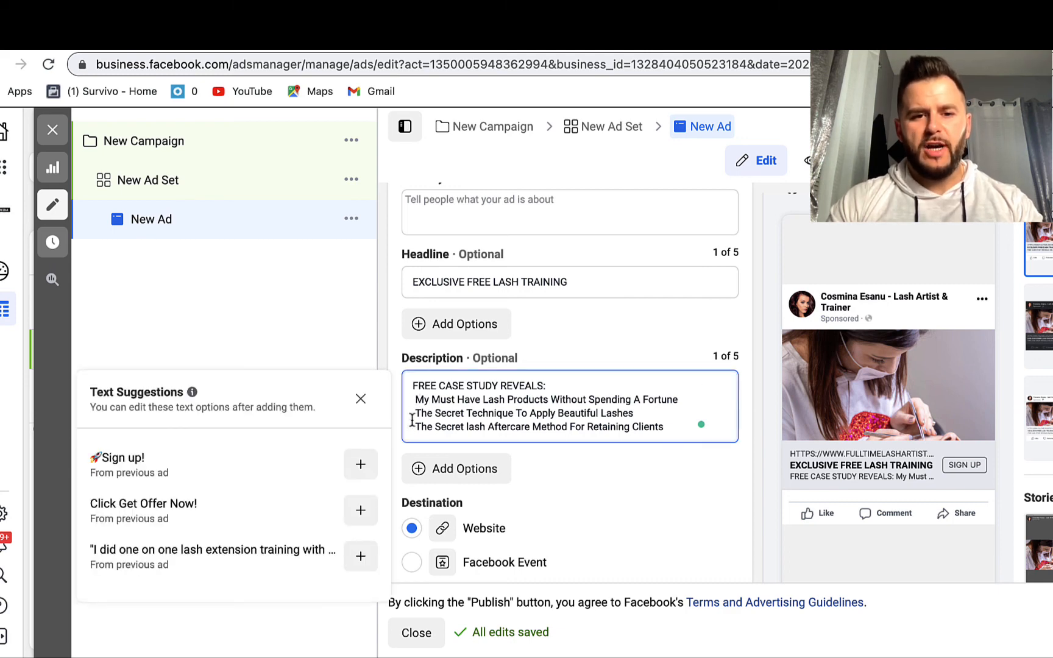
pyautogui.write('1. ')
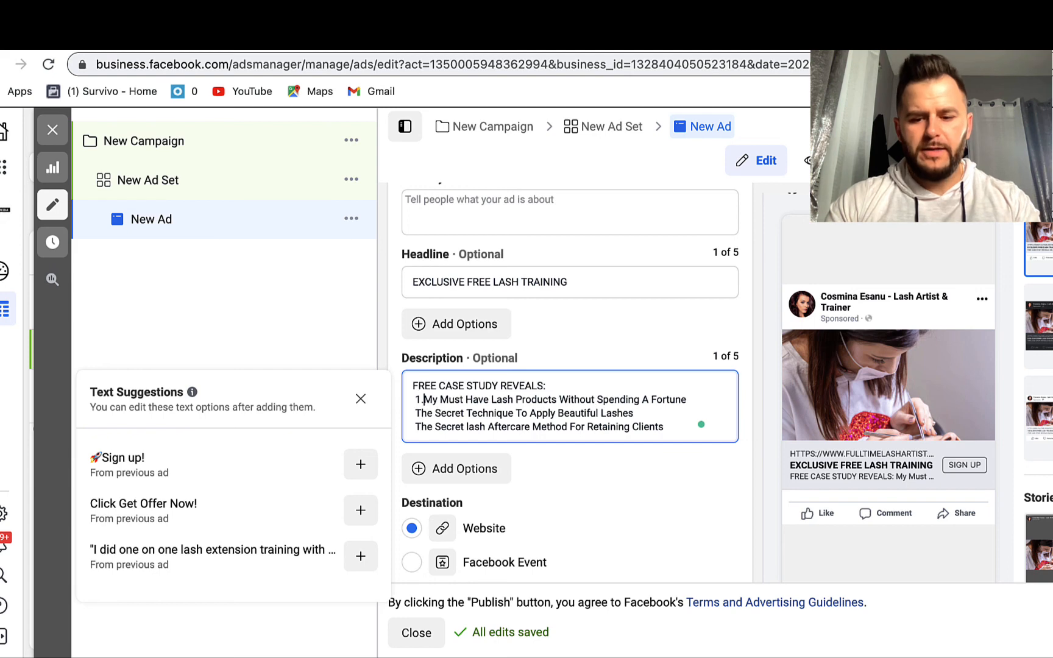
pyautogui.write('2.')
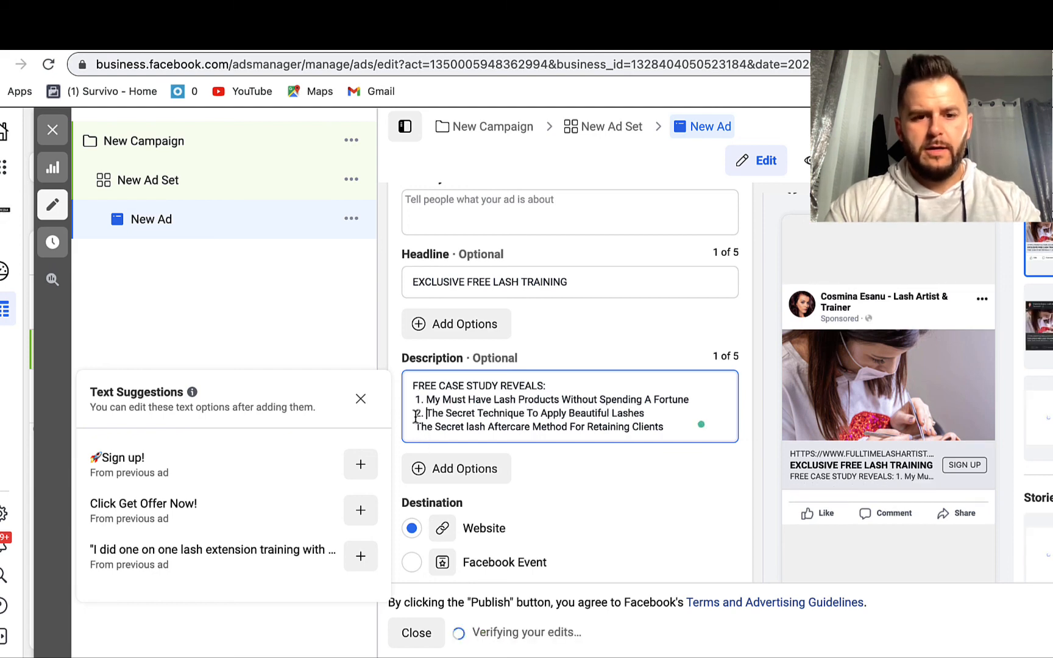
pyautogui.click(415, 427)
pyautogui.write('3.')
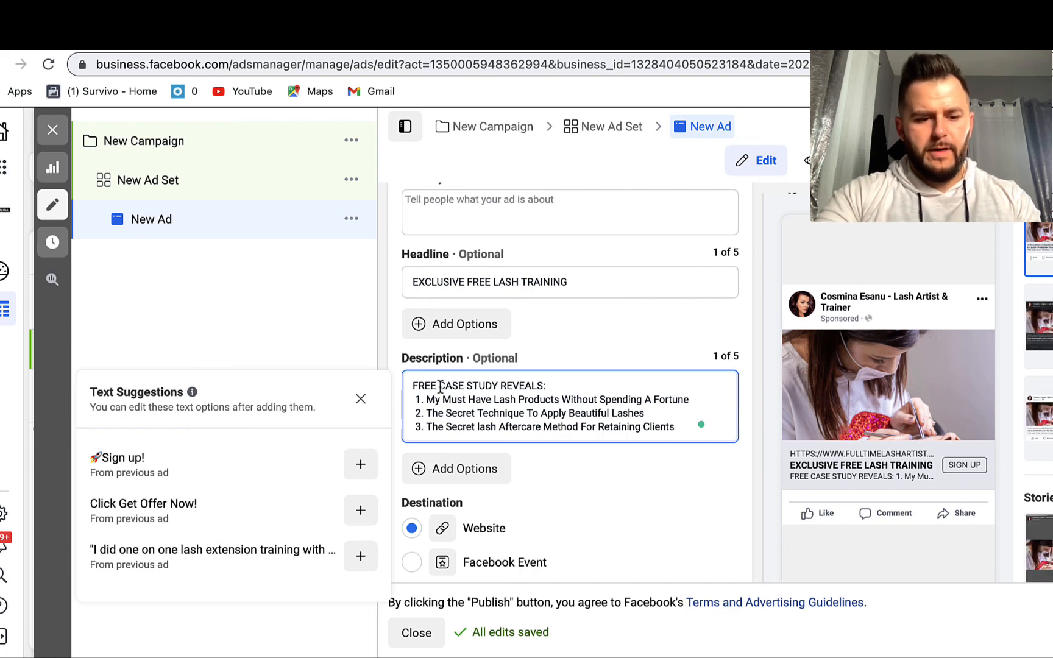
# - Insert "6 FIGURE LASH BUSINESS" after FREE in the first line of the ad's Description
pyautogui.click(439, 386)
pyautogui.write('6 FIGURE LASH')
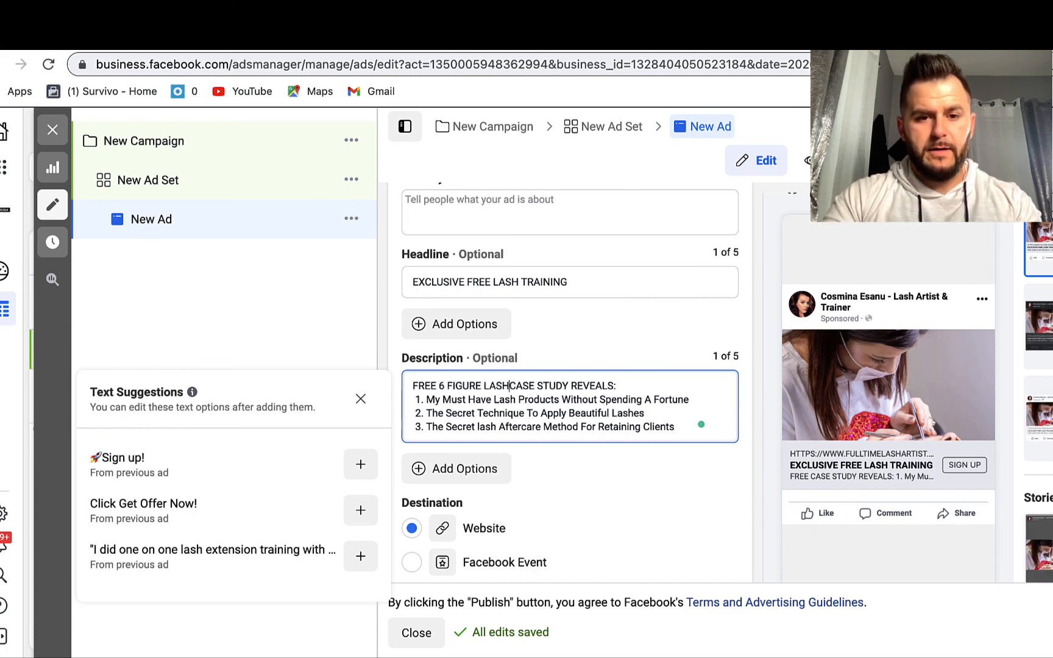
pyautogui.write(' BUSINESS')
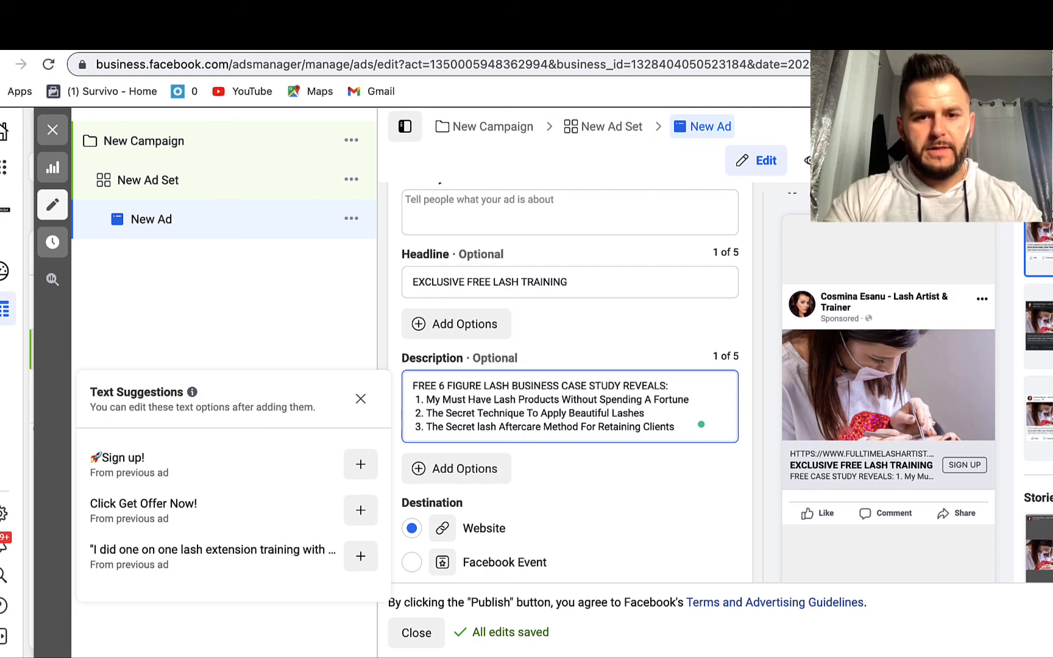
# - Remove "6 FIGURE LASH BUSINESS" from the Description's first line so it reads "FREE CASE STUDY REVEALS:"
pyautogui.press('BackSpace')
pyautogui.press('BackSpace')
pyautogui.press('BackSpace')
pyautogui.press('BackSpace')
pyautogui.press('BackSpace')
pyautogui.press('BackSpace')
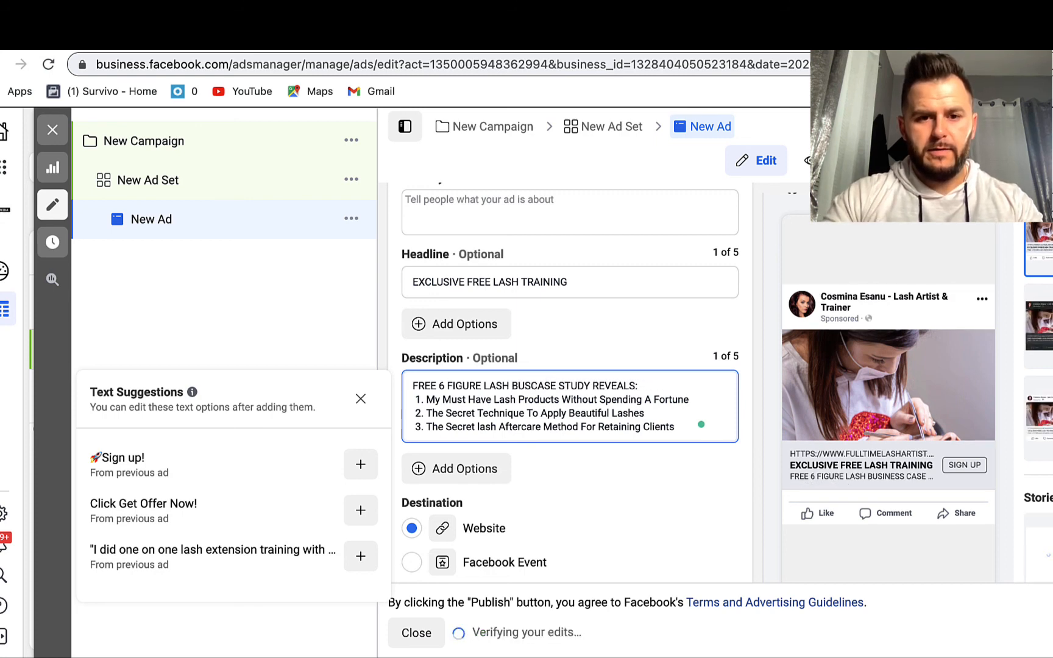
pyautogui.press('BackSpace')
pyautogui.press('BackSpace')
pyautogui.press('BackSpace')
pyautogui.press('BackSpace')
pyautogui.press('BackSpace')
pyautogui.press('BackSpace')
pyautogui.press('BackSpace')
pyautogui.press('BackSpace')
pyautogui.press('BackSpace')
pyautogui.press('BackSpace')
pyautogui.press('BackSpace')
pyautogui.press('BackSpace')
pyautogui.press('BackSpace')
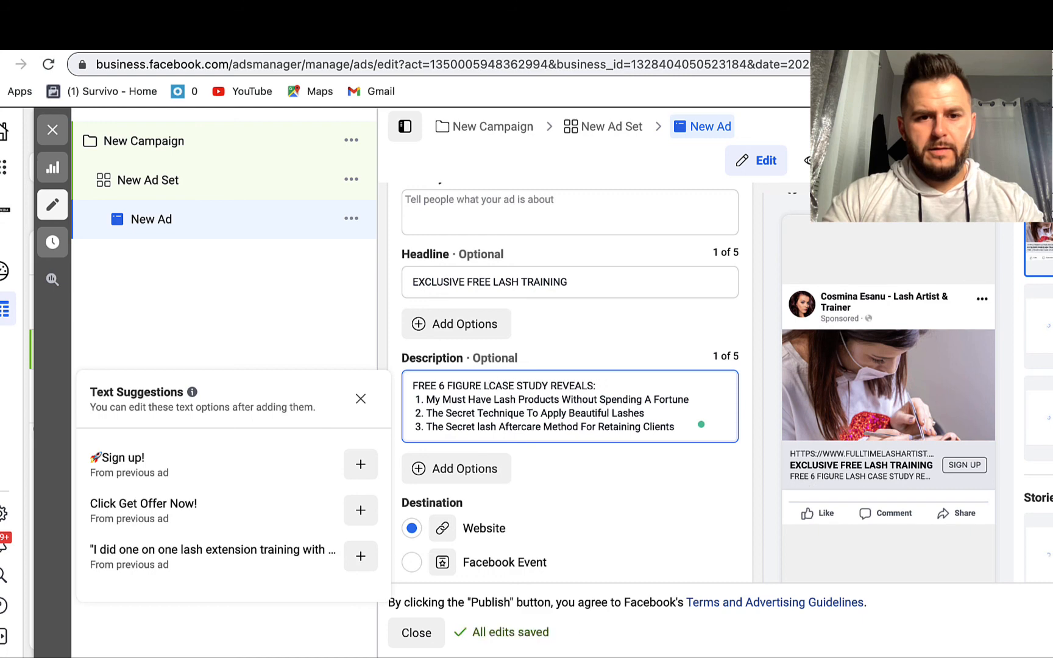
pyautogui.press('BackSpace')
pyautogui.press('BackSpace')
pyautogui.press('BackSpace')
pyautogui.press('BackSpace')
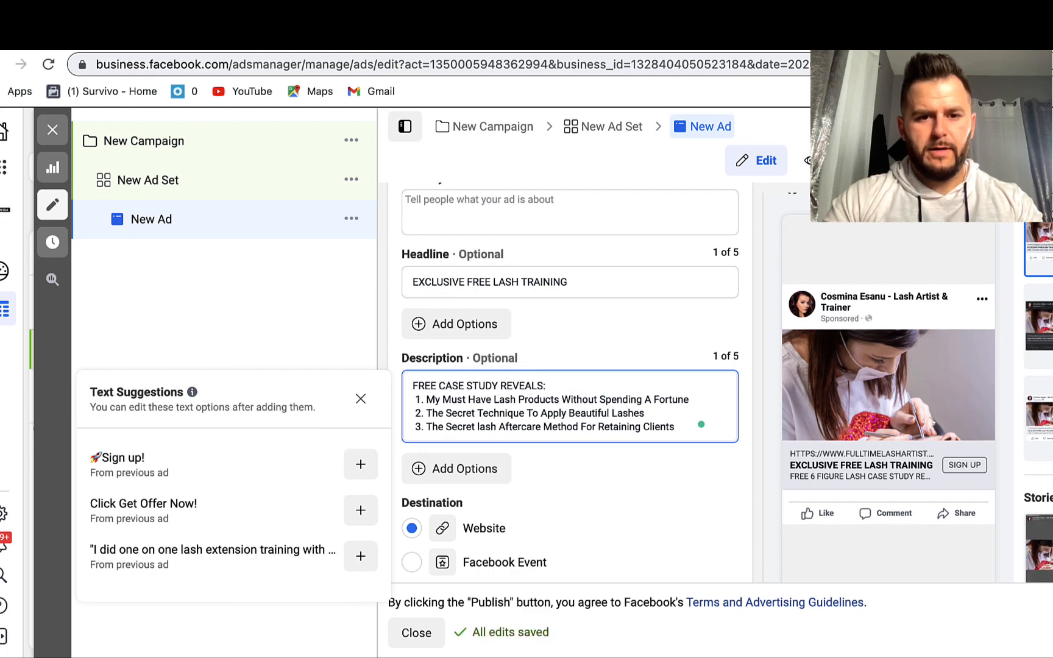
pyautogui.click(742, 356)
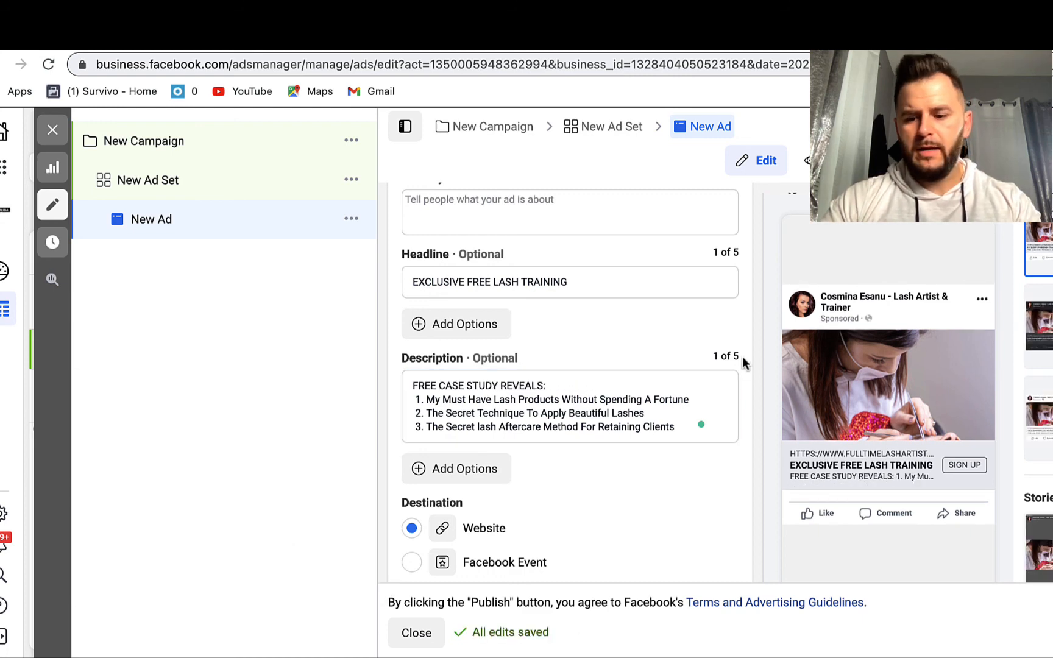
# - Copy the entire numbered case study text from the Description into the ad's Primary Text
pyautogui.scroll(1, 743, 359)
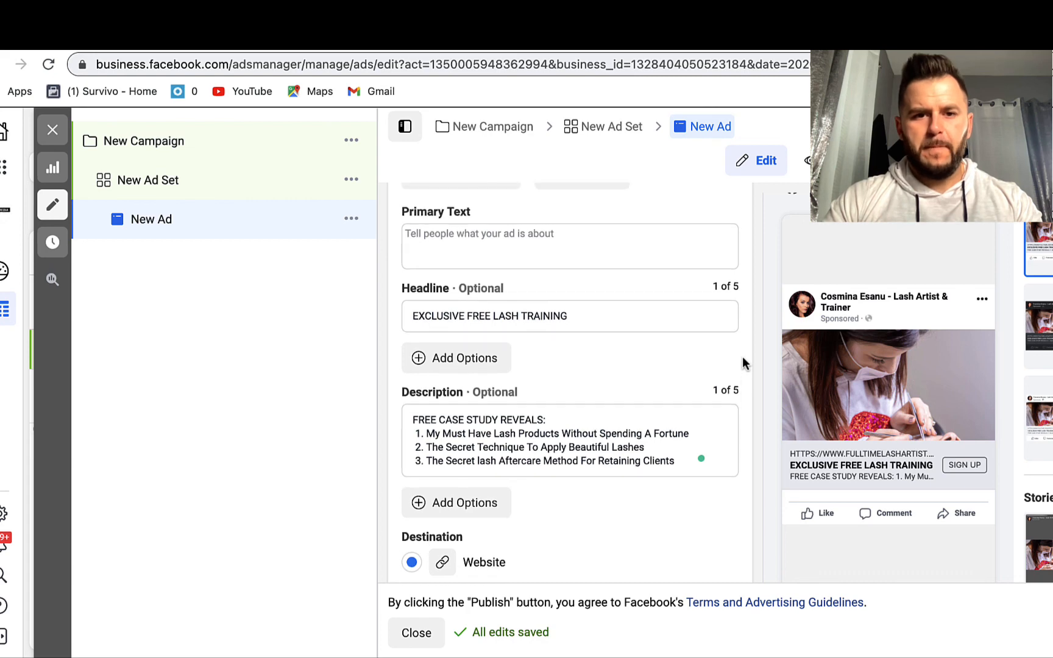
pyautogui.tripleClick(429, 438)
pyautogui.press('super+a')
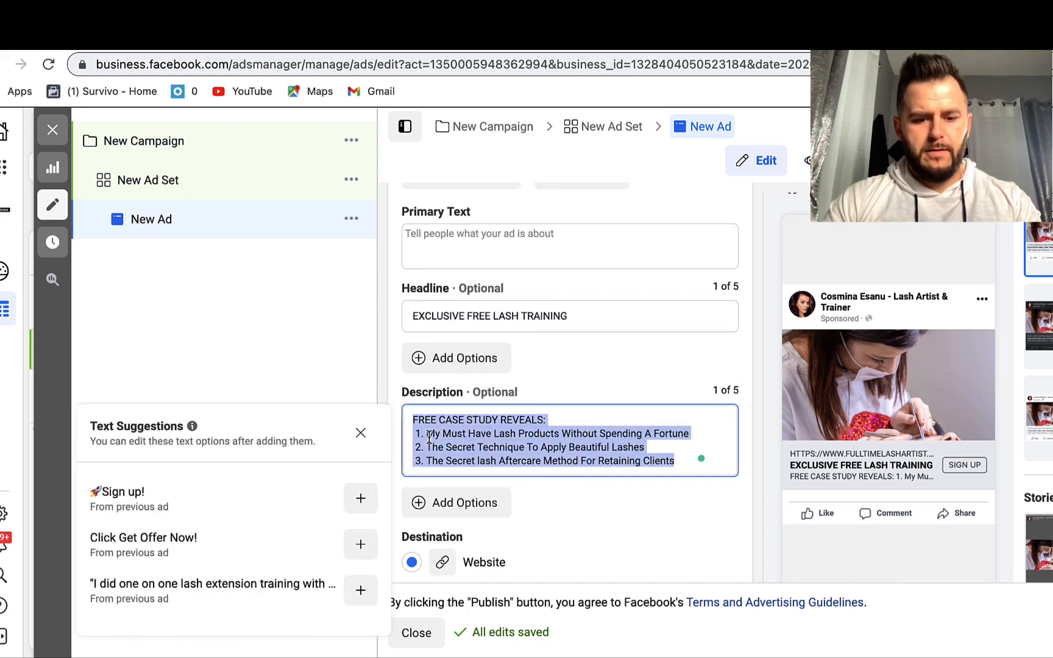
pyautogui.press('super+c')
pyautogui.click(454, 251)
pyautogui.press('super+v')
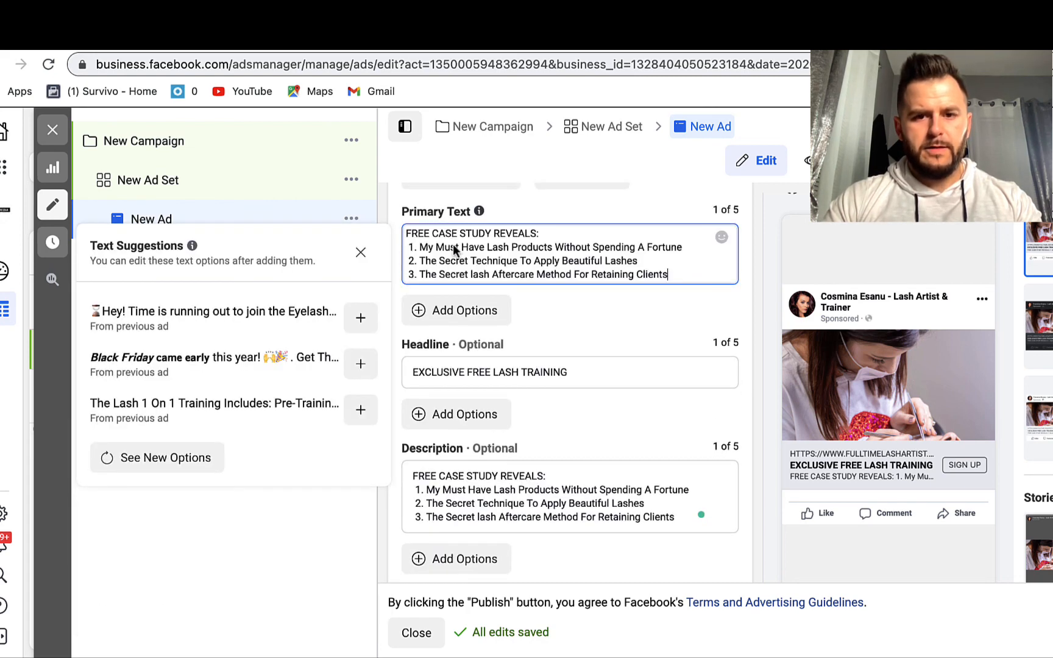
pyautogui.click(744, 346)
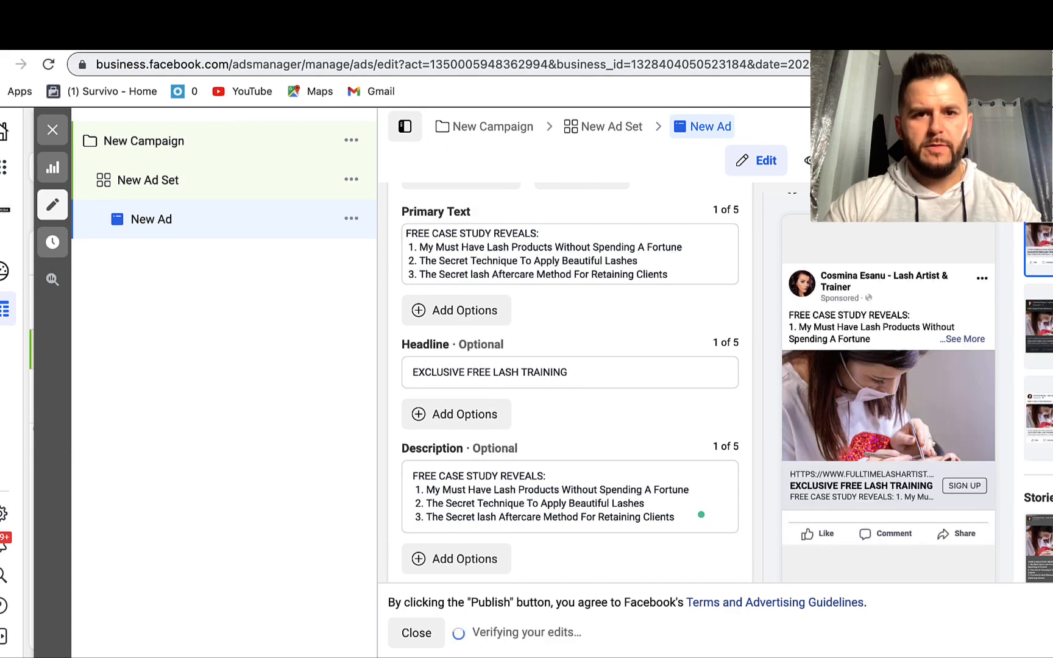
# - Replace the ad's Description with the esthetician's name and testimonial quote copied from the landing page
pyautogui.hotkey('ctrl', 'Tab')
pyautogui.scroll(-4, 530, 316)
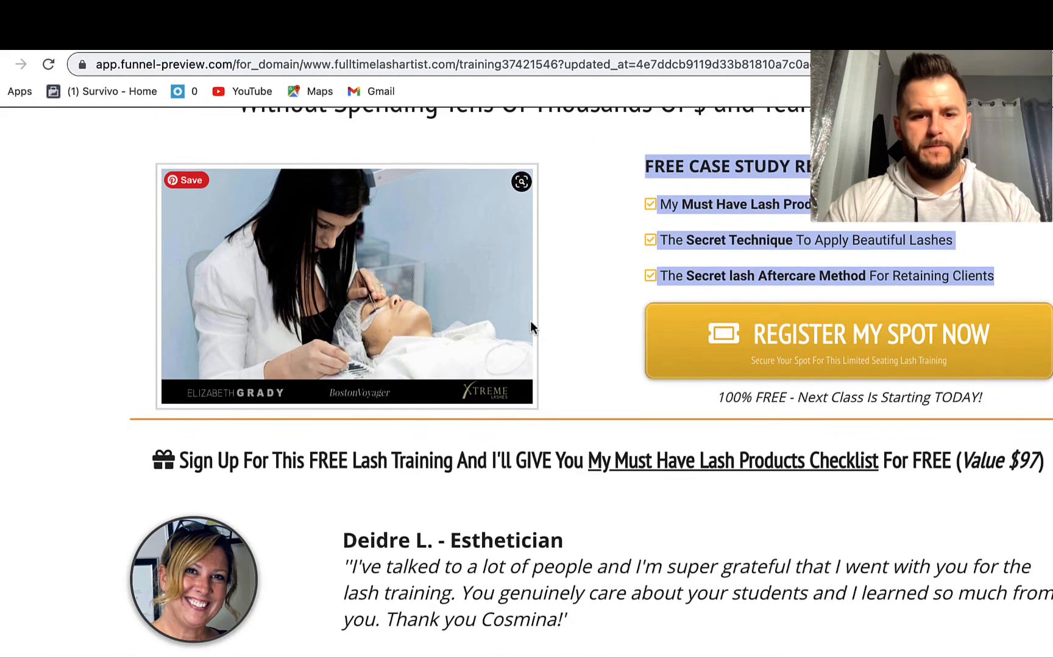
pyautogui.scroll(-3, 530, 321)
pyautogui.moveTo(343, 348); pyautogui.dragTo(606, 434)
pyautogui.hotkey('ctrl', 'Tab')
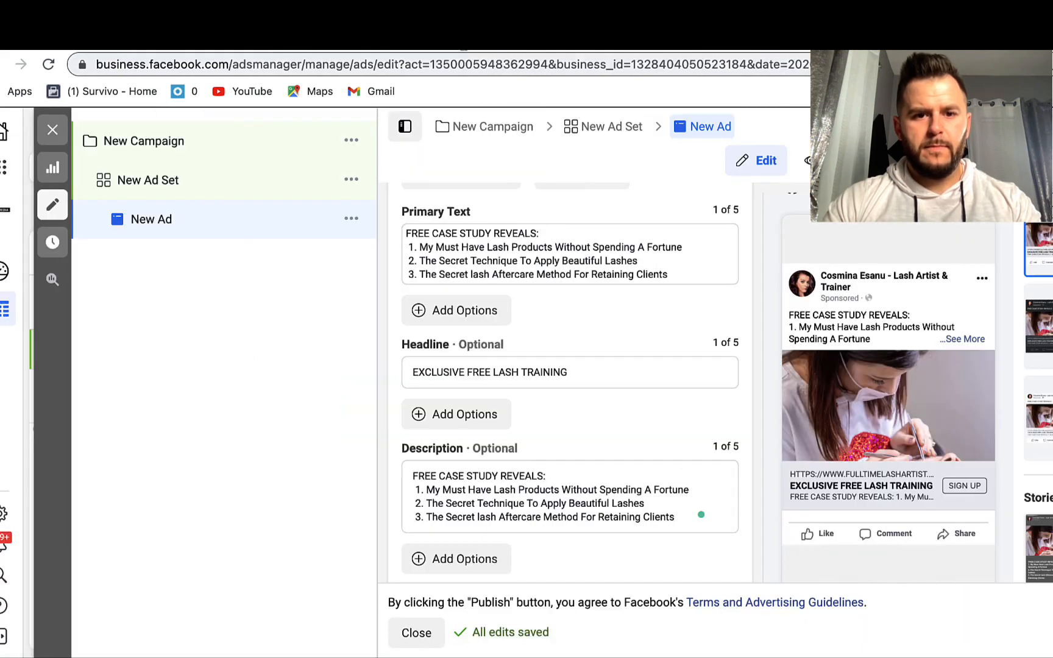
pyautogui.scroll(-1, 632, 419)
pyautogui.doubleClick(510, 422)
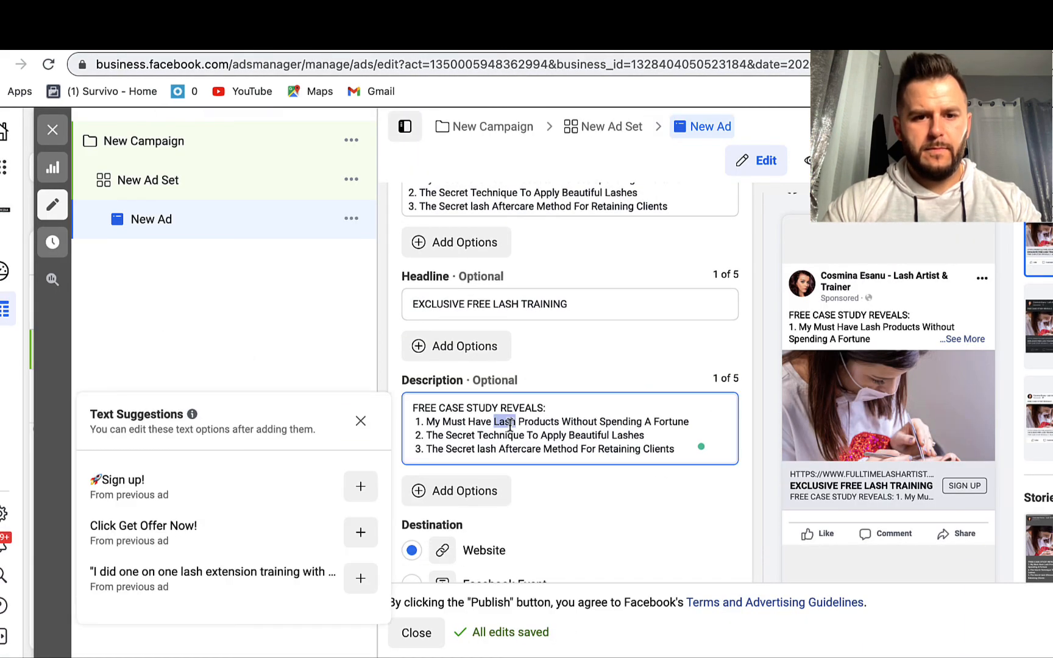
pyautogui.hotkey('ctrl', 'a')
pyautogui.hotkey('ctrl', 'v')
pyautogui.click(744, 425)
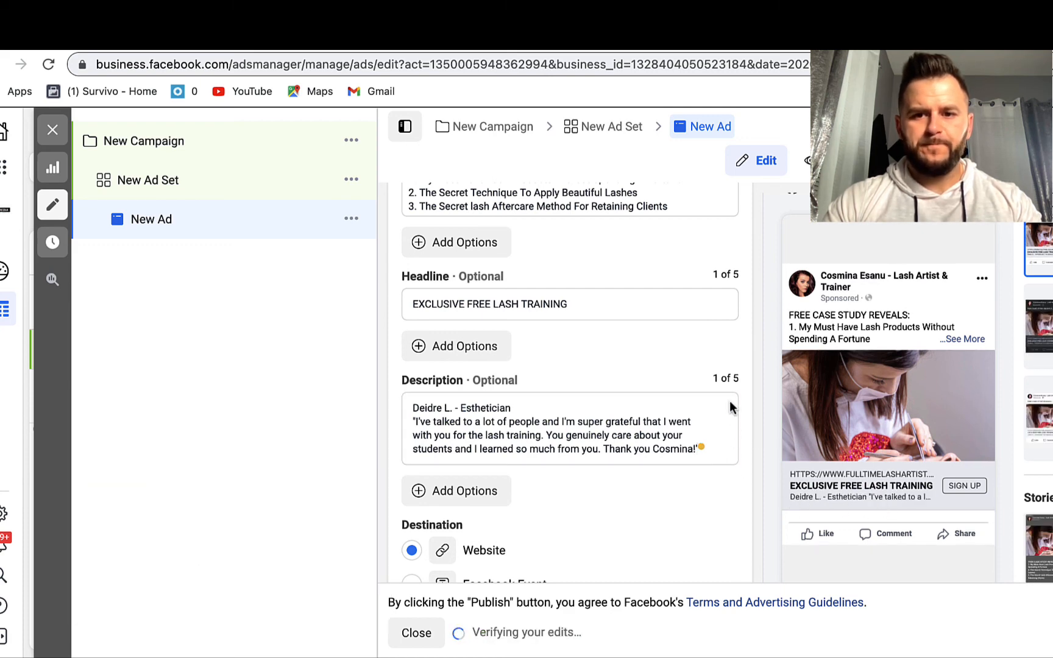
# - Add the account image 00000074.jpg as the ad's media
pyautogui.scroll(6, 745, 399)
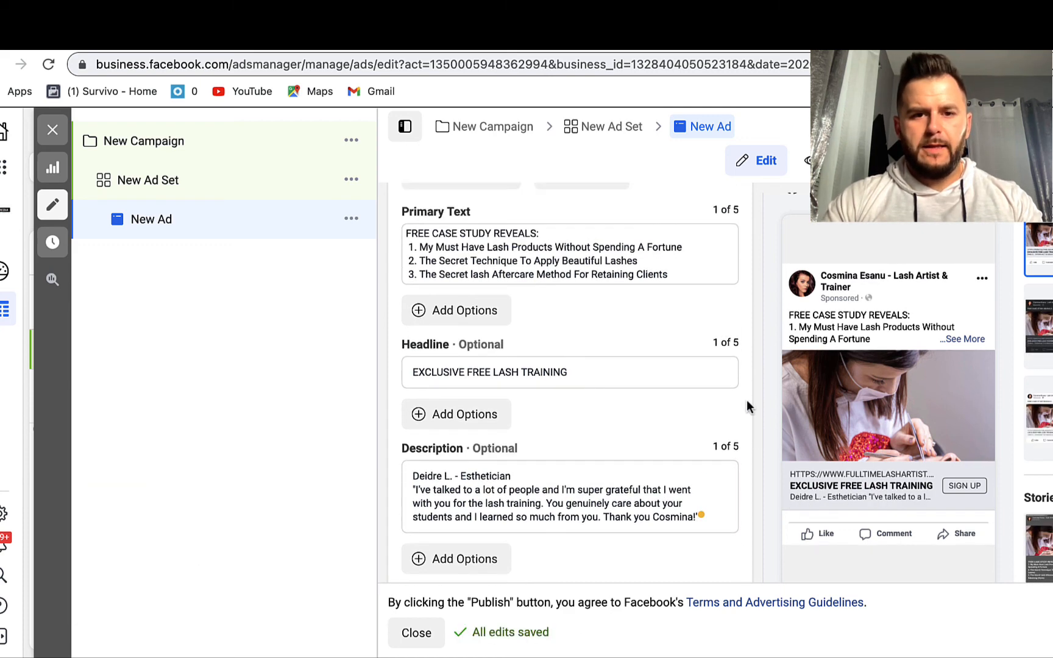
pyautogui.click(498, 439)
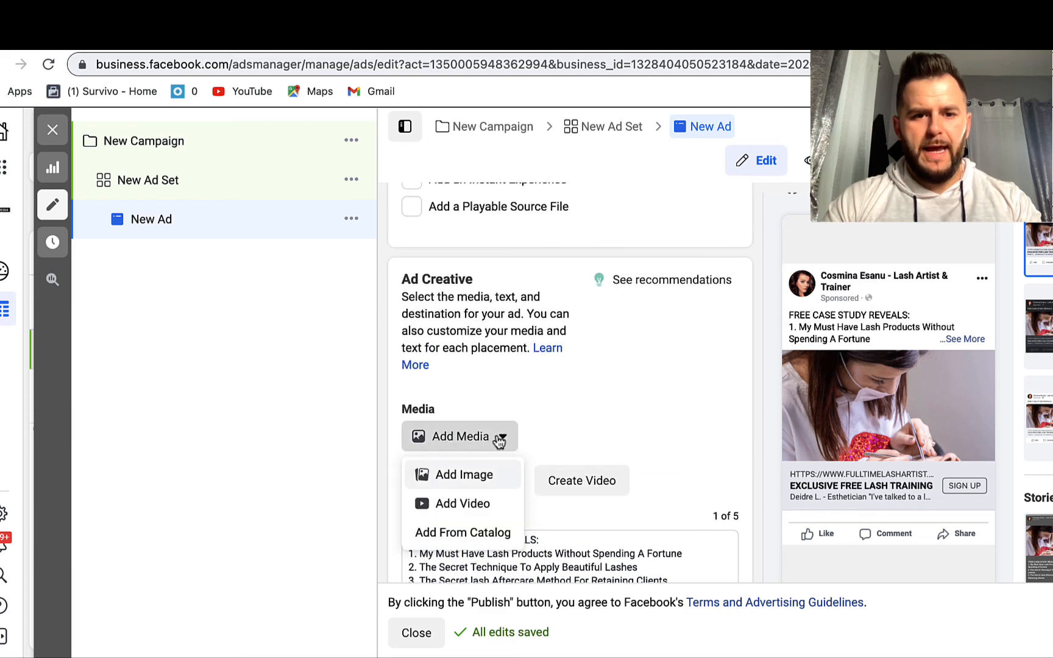
pyautogui.click(458, 477)
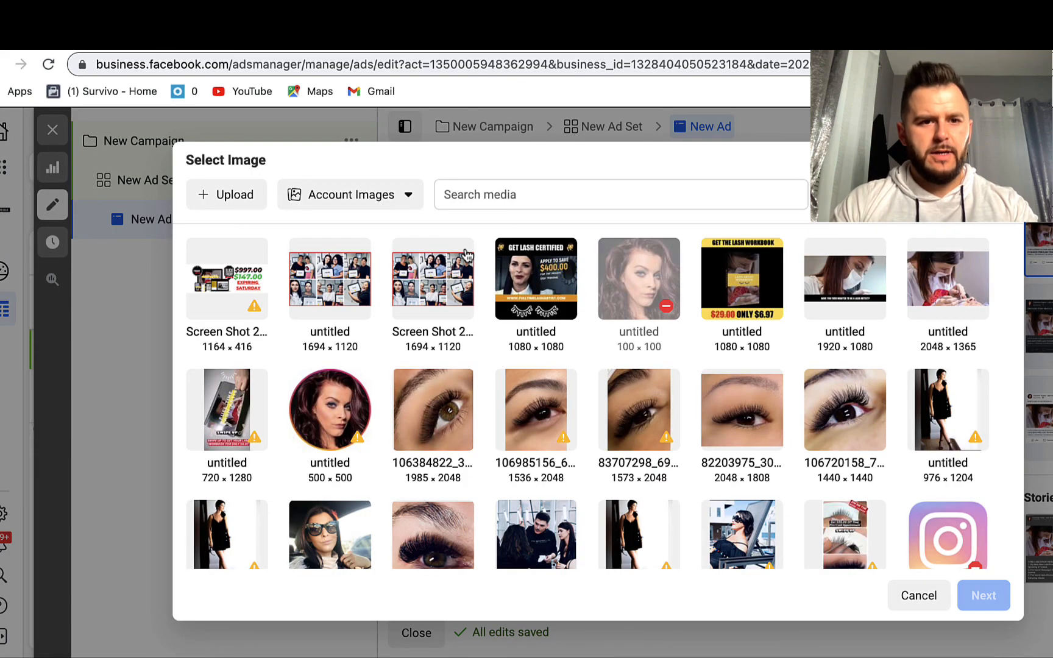
pyautogui.scroll(-2, 584, 352)
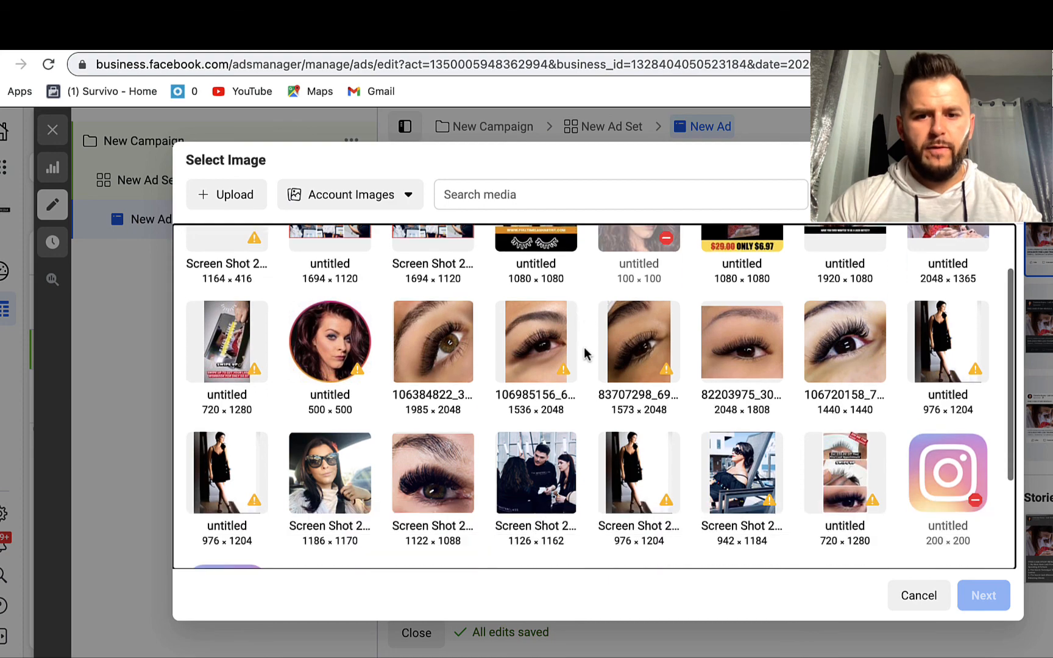
pyautogui.scroll(-4, 584, 353)
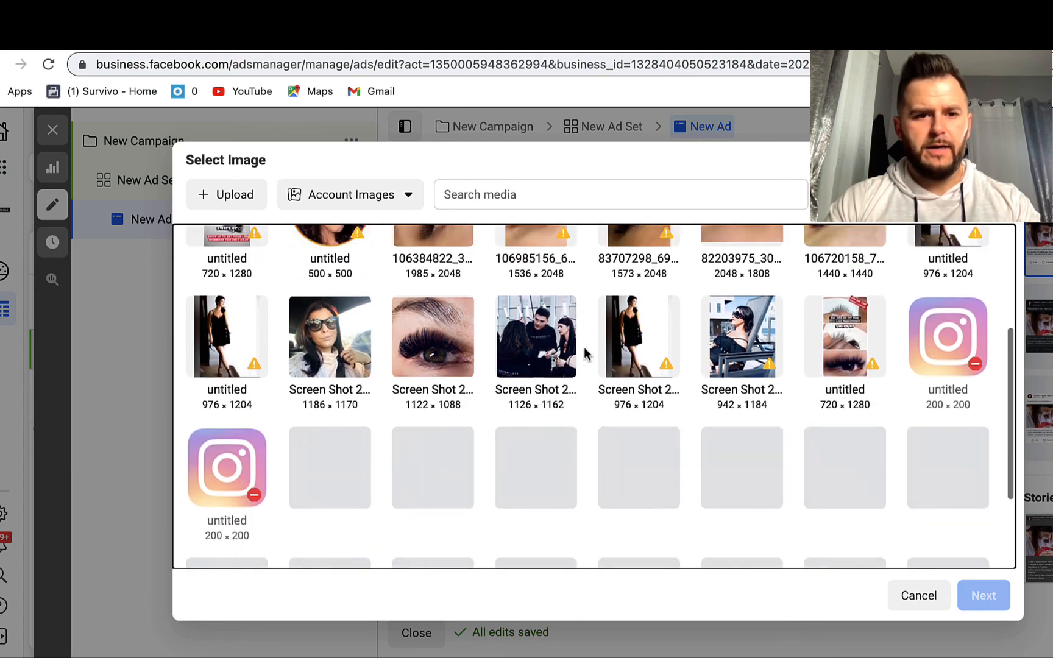
pyautogui.scroll(-4, 584, 352)
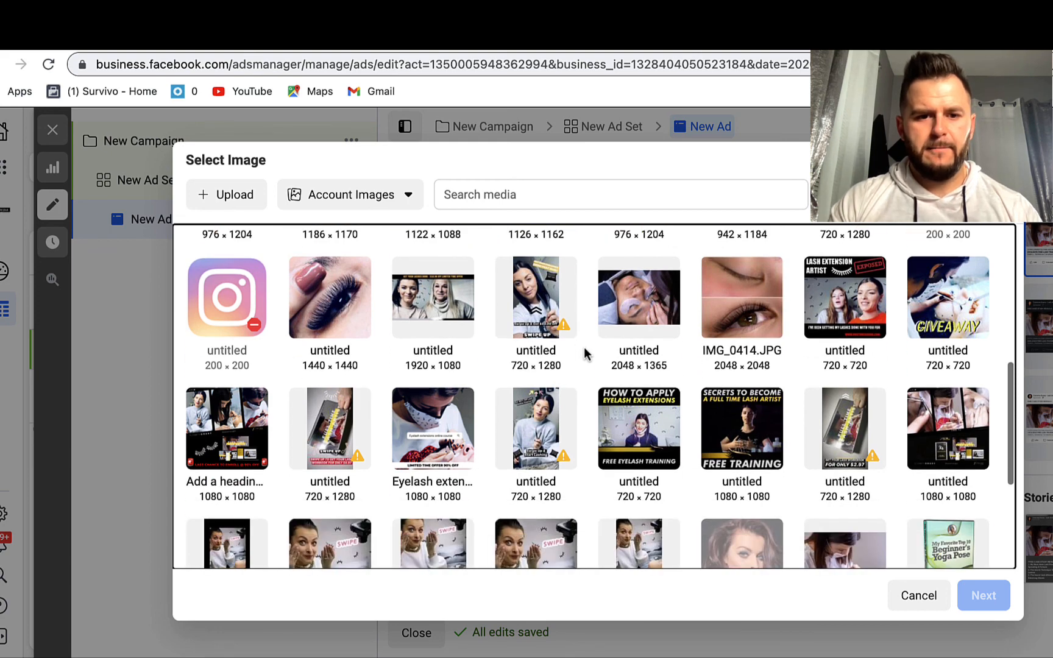
pyautogui.click(431, 439)
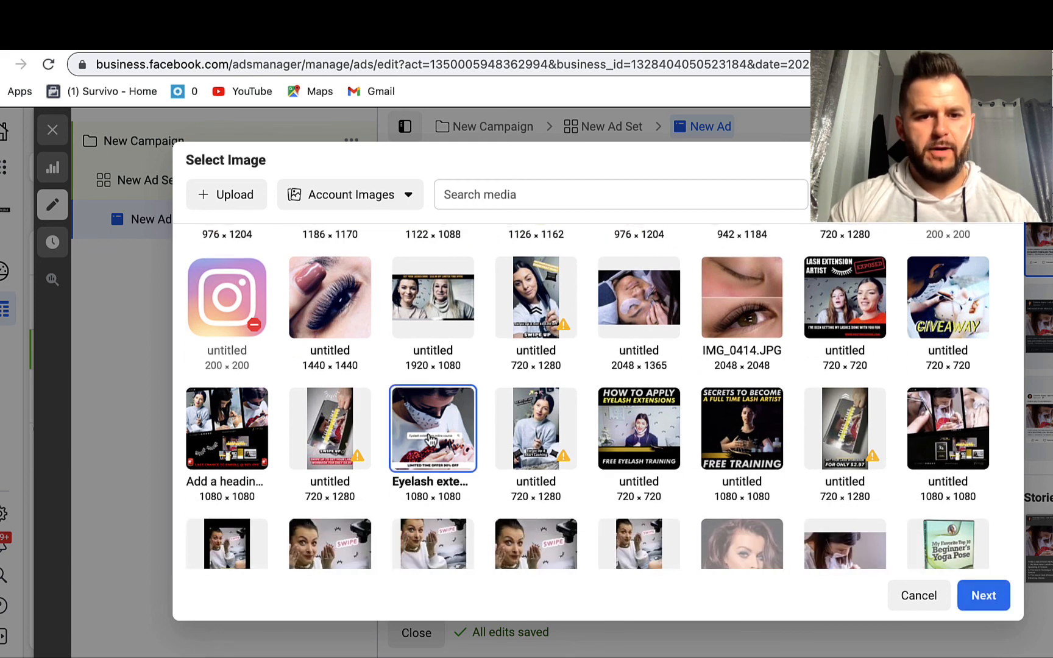
pyautogui.scroll(-5, 486, 389)
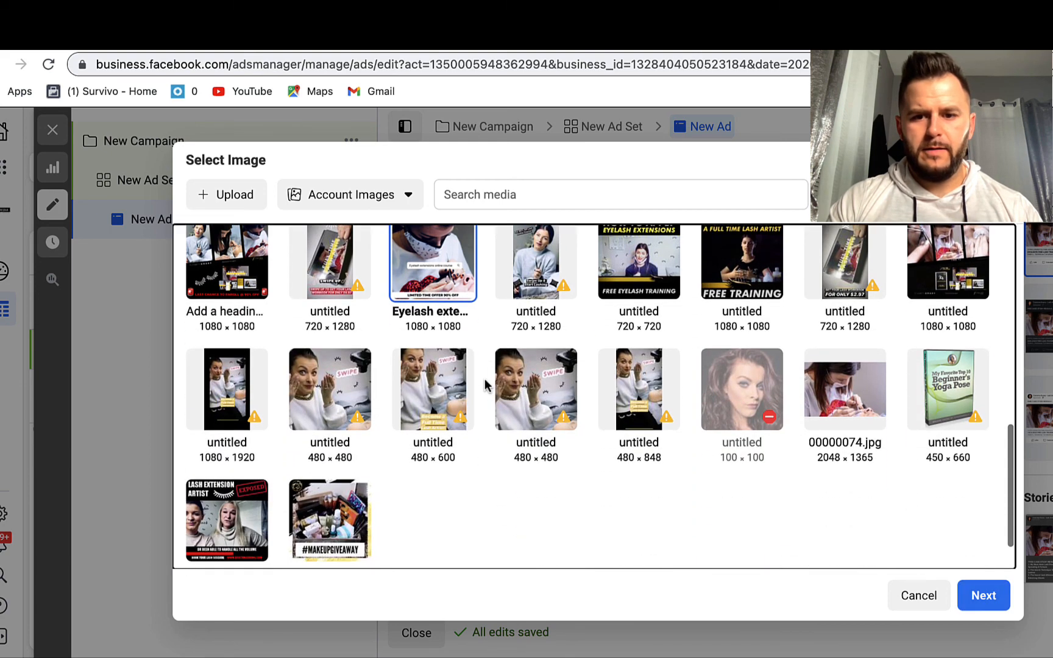
pyautogui.click(839, 399)
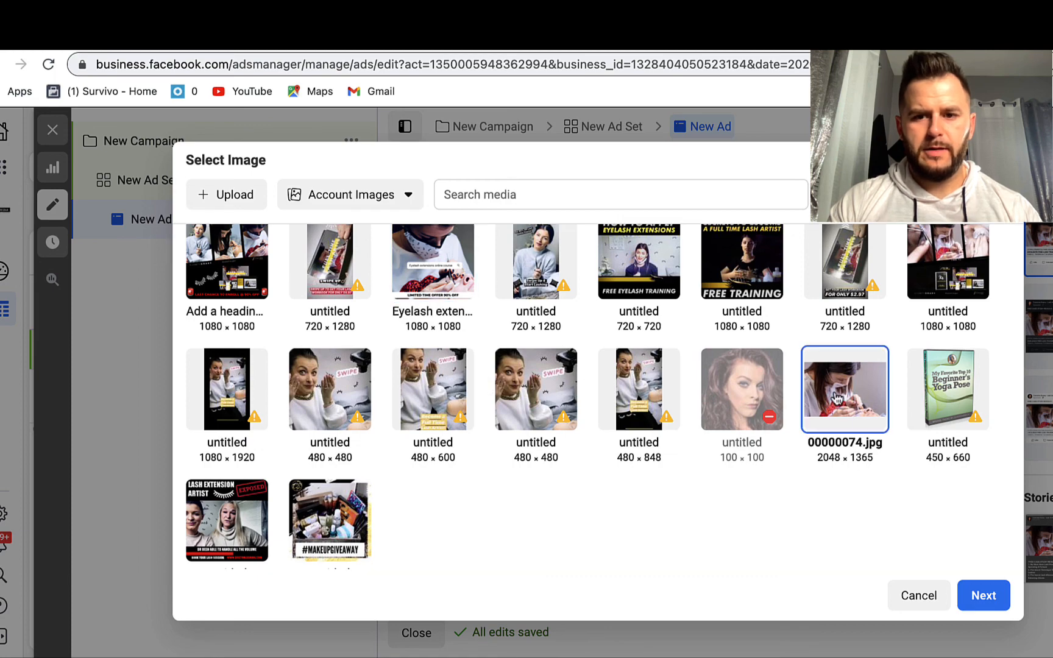
pyautogui.click(990, 600)
pyautogui.click(982, 596)
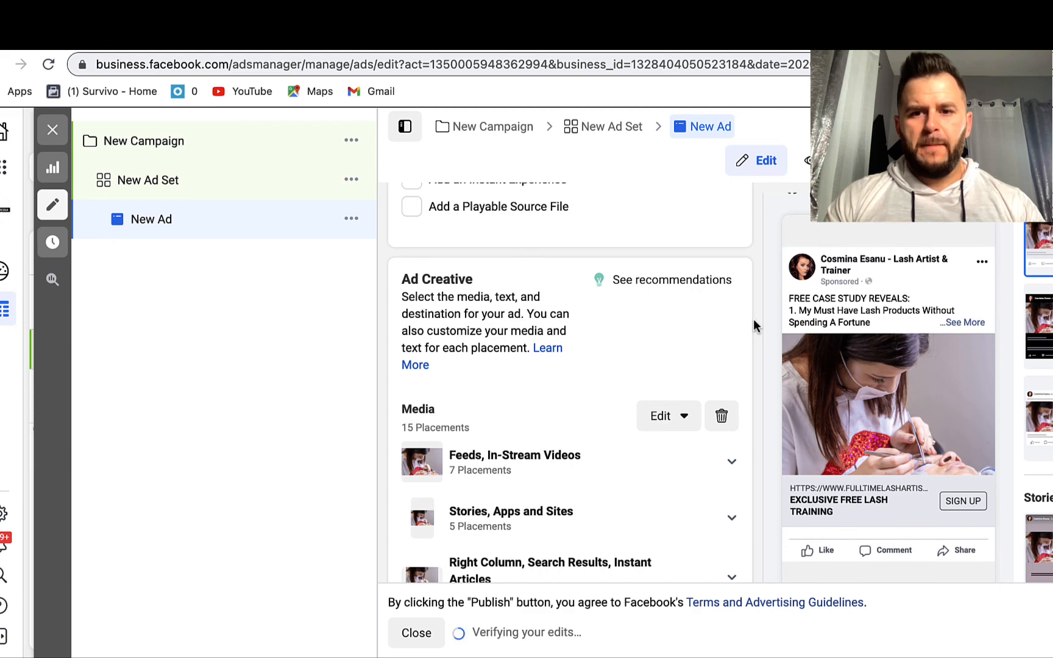
# - Review the ad's text, destination, call to action and tracking settings
pyautogui.scroll(-5, 753, 320)
pyautogui.scroll(-8, 753, 326)
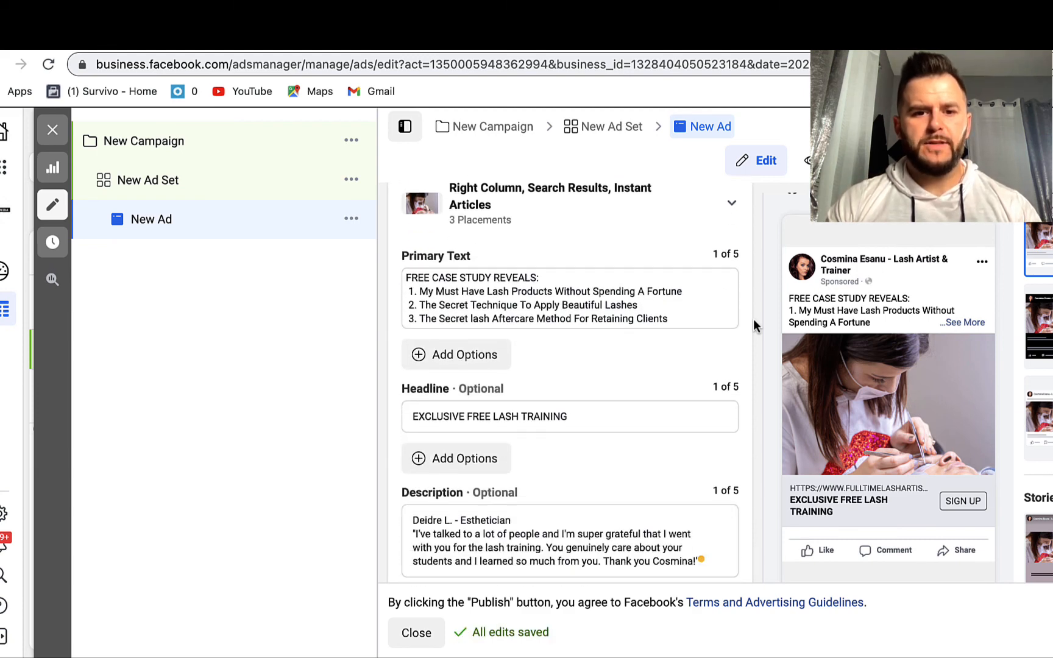
pyautogui.scroll(-8, 753, 326)
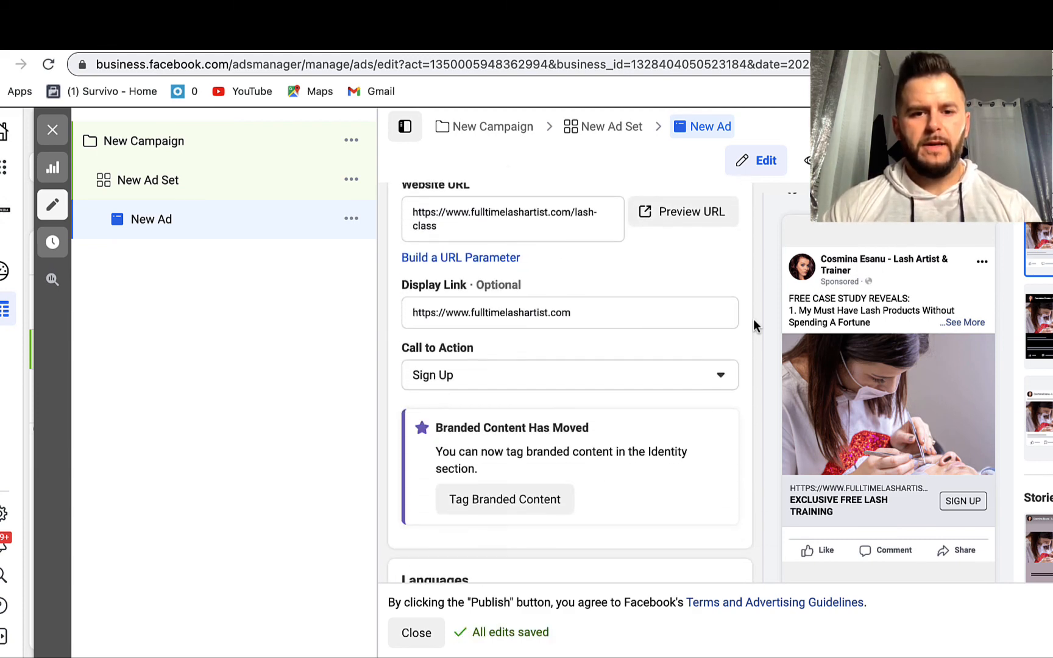
pyautogui.scroll(-3, 754, 326)
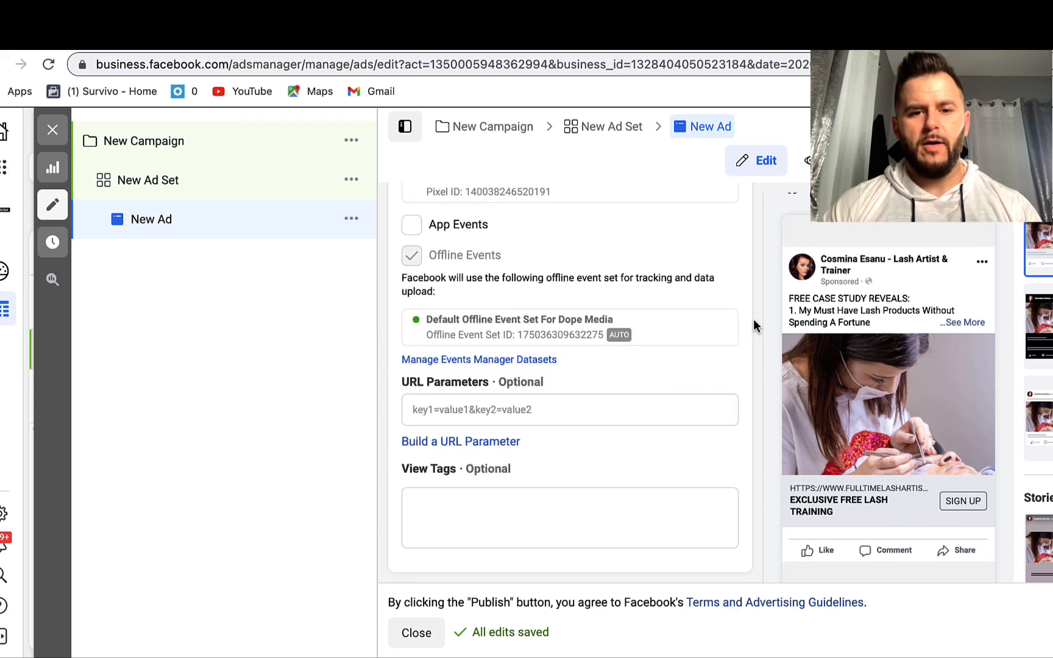
pyautogui.scroll(2, 754, 326)
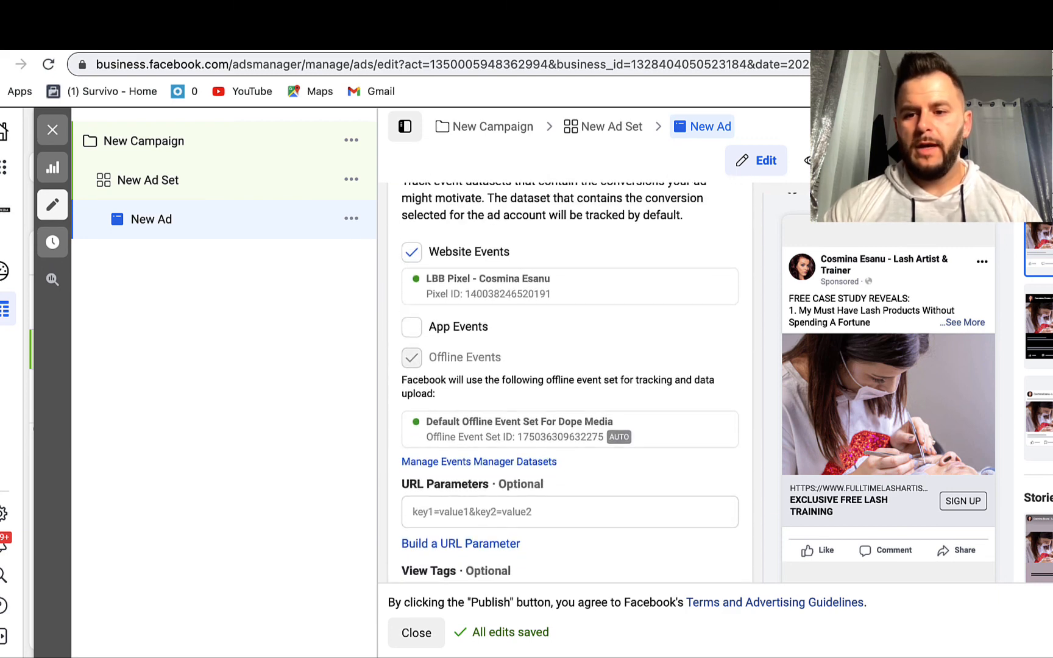
pyautogui.scroll(1, 569, 366)
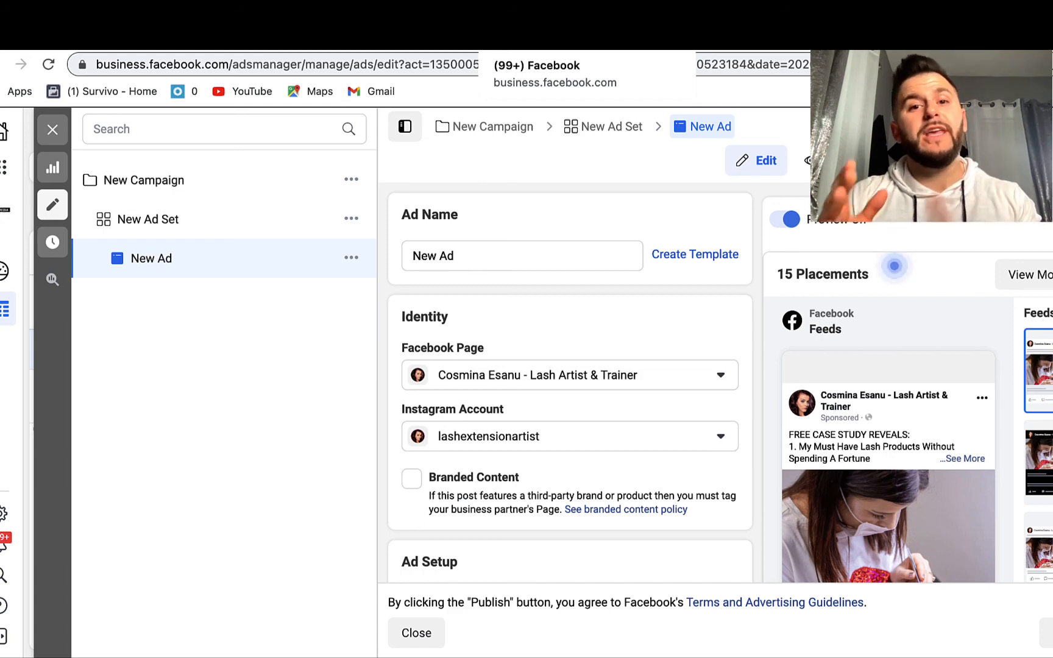
# - Start a website custom audience from the LBB Pixel in Events Manager, including people who visited specific web pages
pyautogui.click(548, 37)
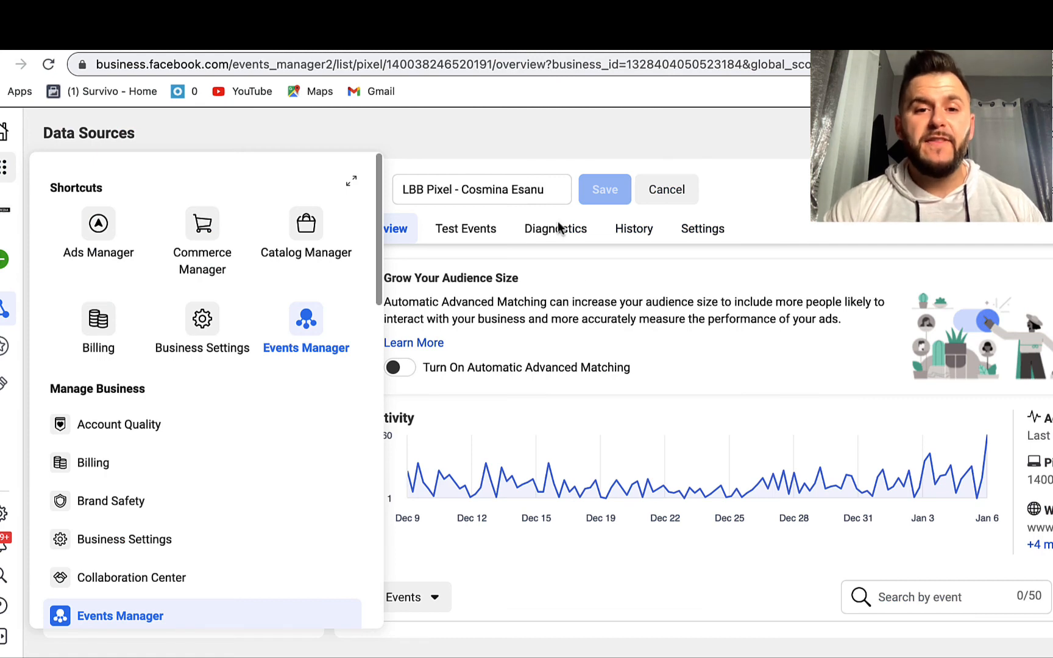
pyautogui.click(807, 198)
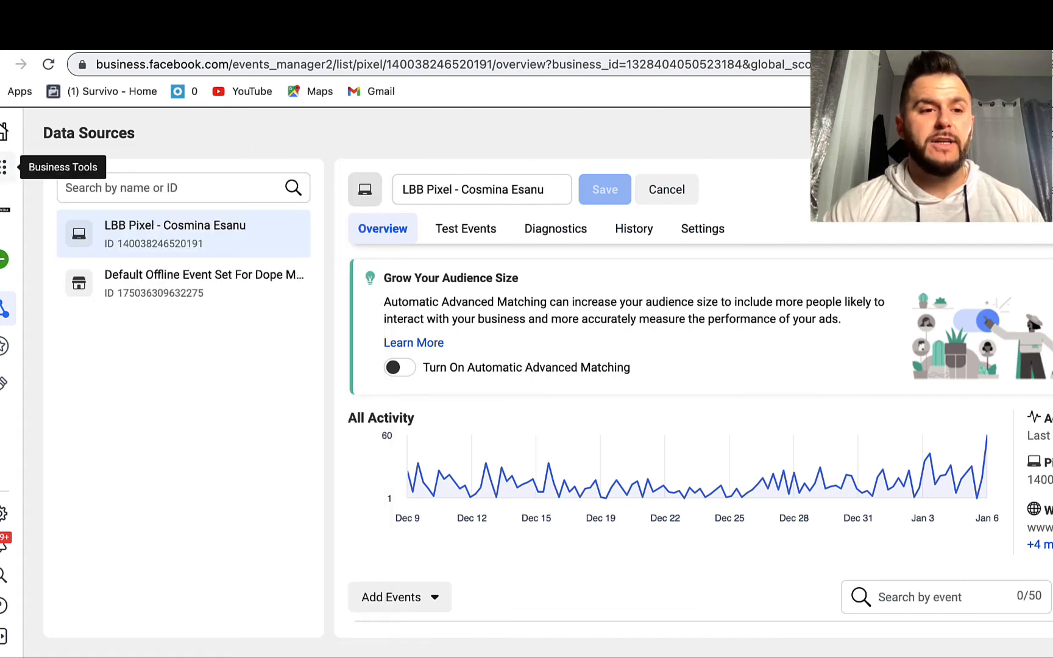
pyautogui.moveTo(3, 346)
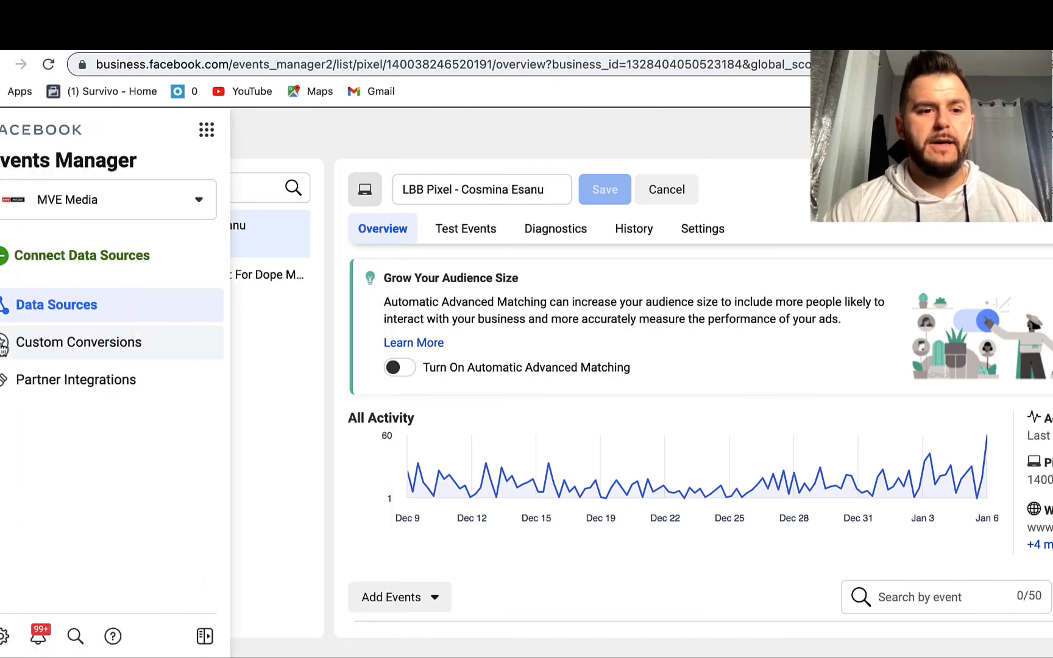
pyautogui.click(48, 305)
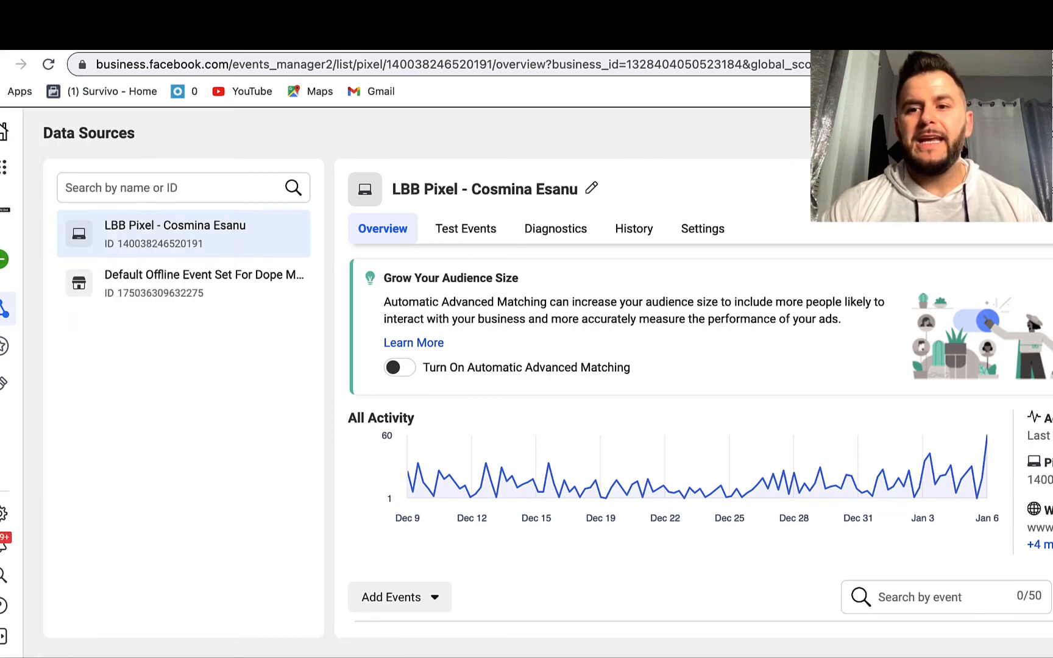
pyautogui.click(914, 189)
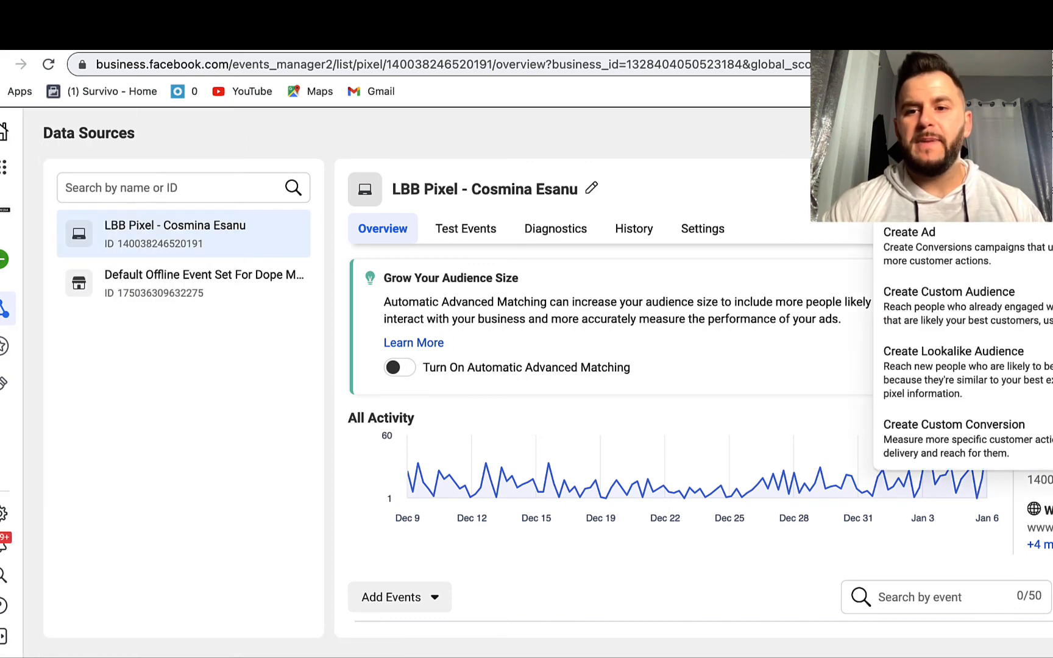
pyautogui.click(1002, 312)
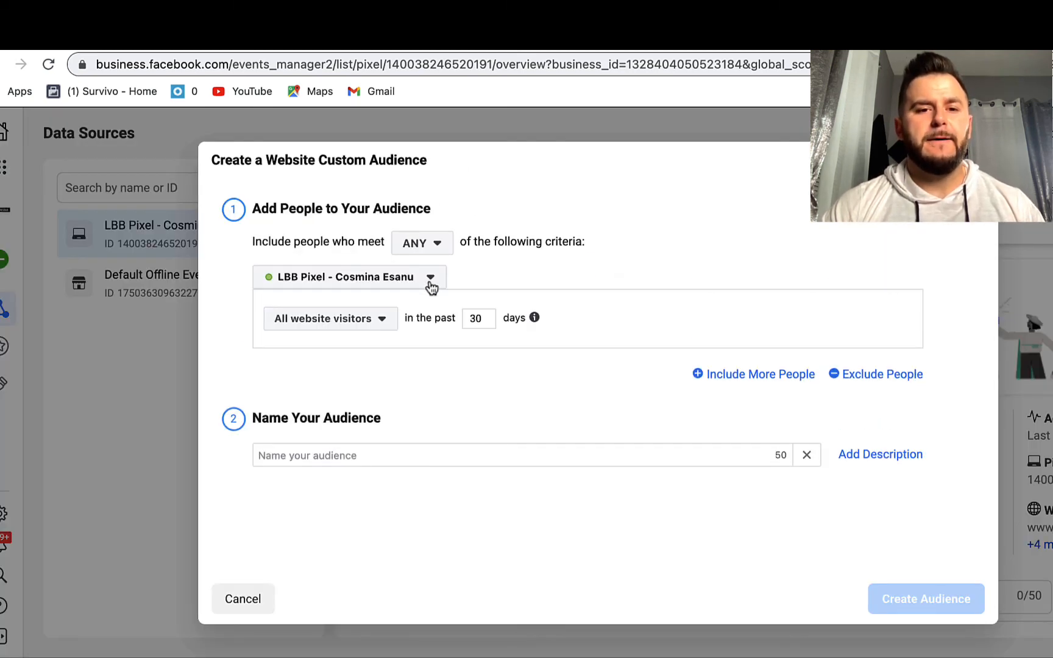
pyautogui.click(382, 319)
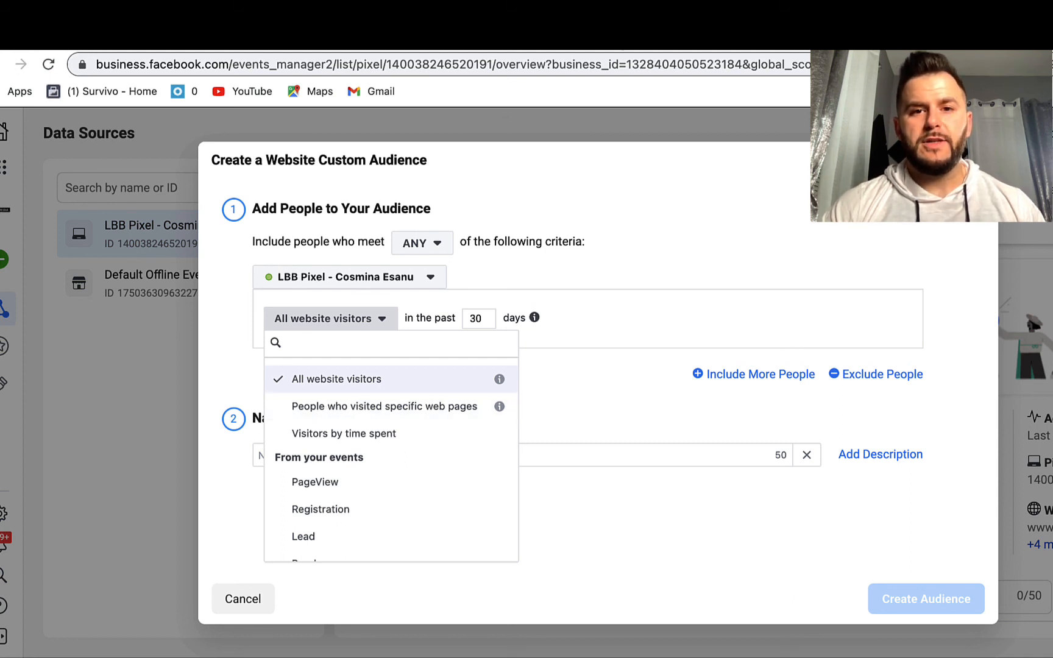
pyautogui.click(368, 405)
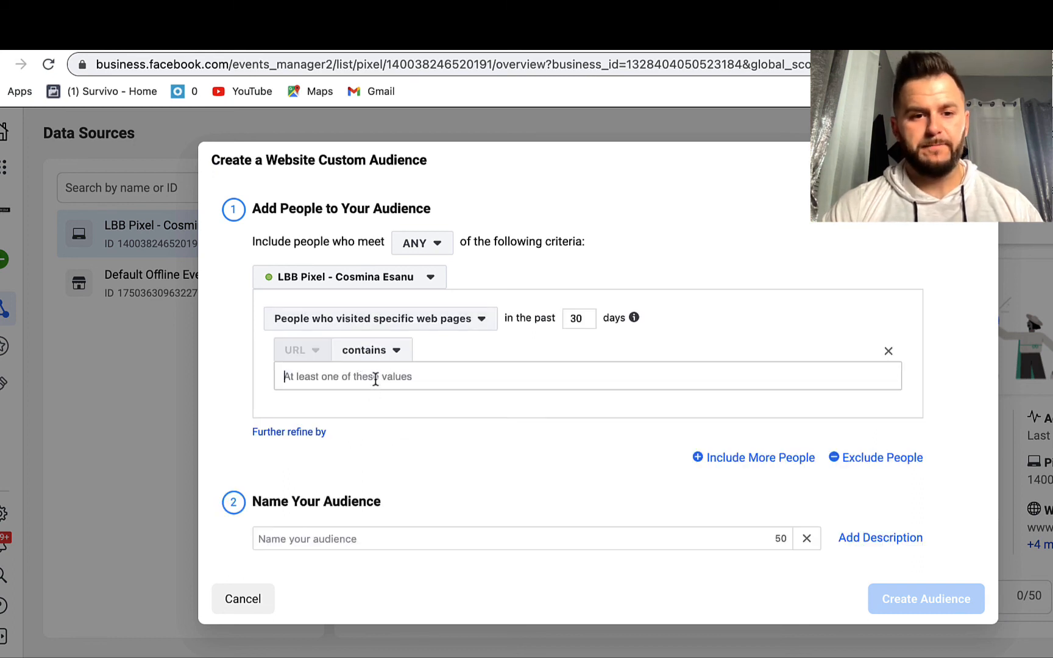
pyautogui.click(375, 379)
pyautogui.write('Deidre L. - Esthetician "I\'ve talked to a lot of people pr')
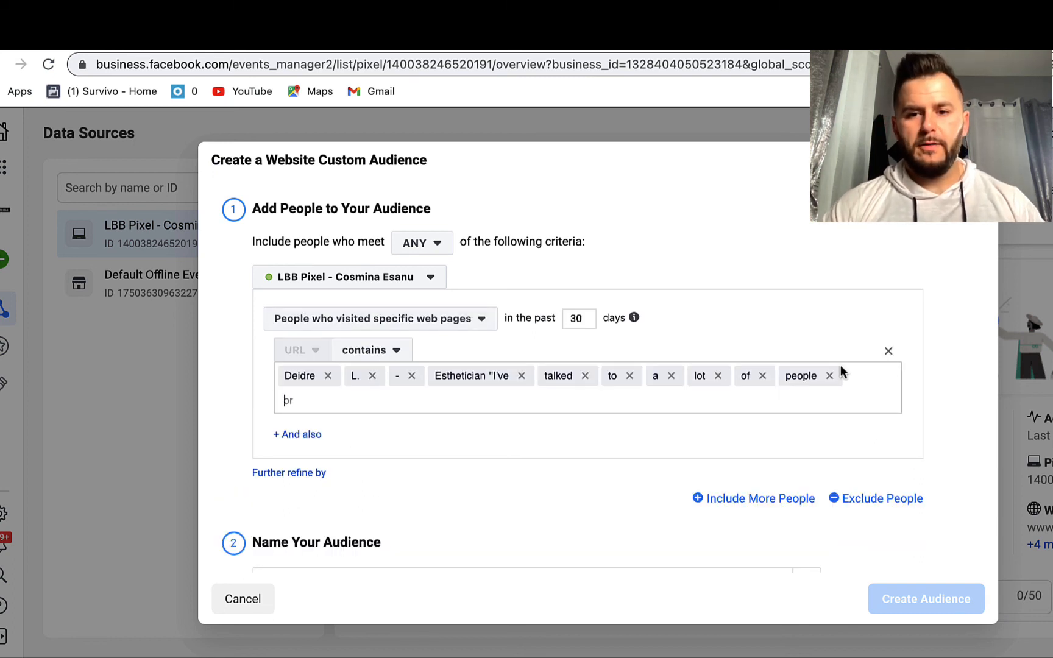
pyautogui.click(888, 351)
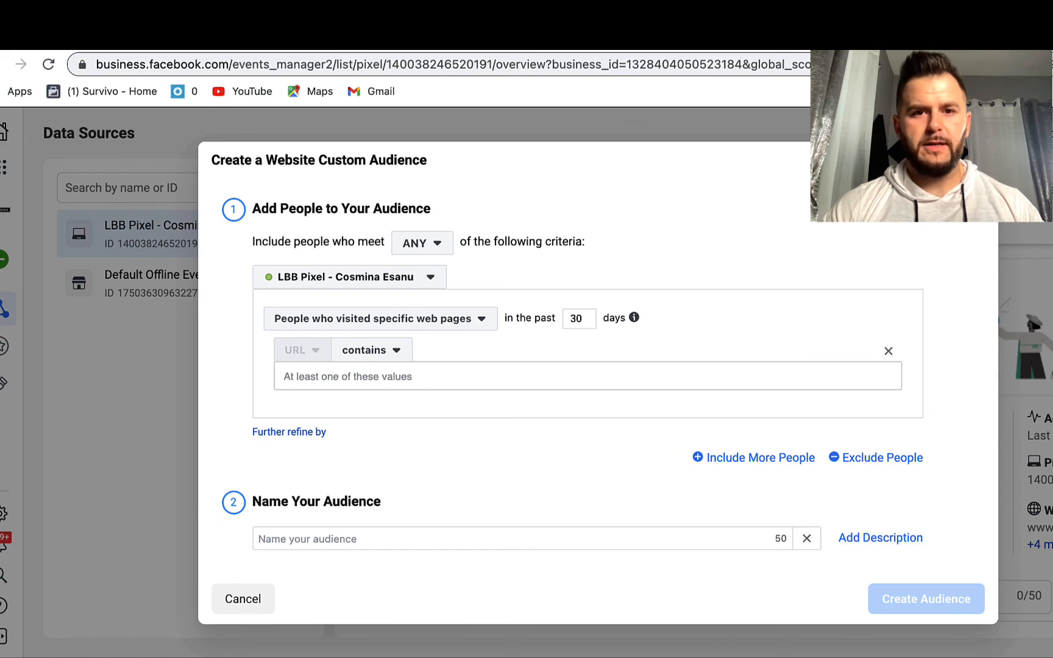
pyautogui.hotkey('ctrl', 'Tab')
pyautogui.hotkey('ctrl', 'Tab')
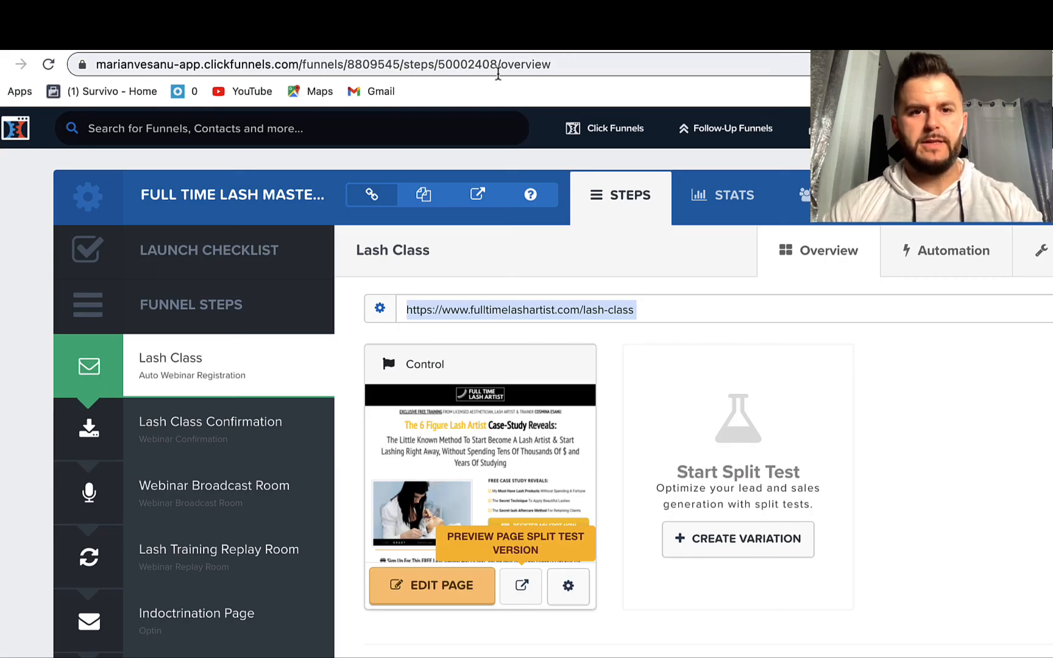
pyautogui.hotkey('ctrl', 'shift', 'Tab')
pyautogui.hotkey('ctrl', 'Tab')
pyautogui.hotkey('ctrl', 'shift', 'Tab')
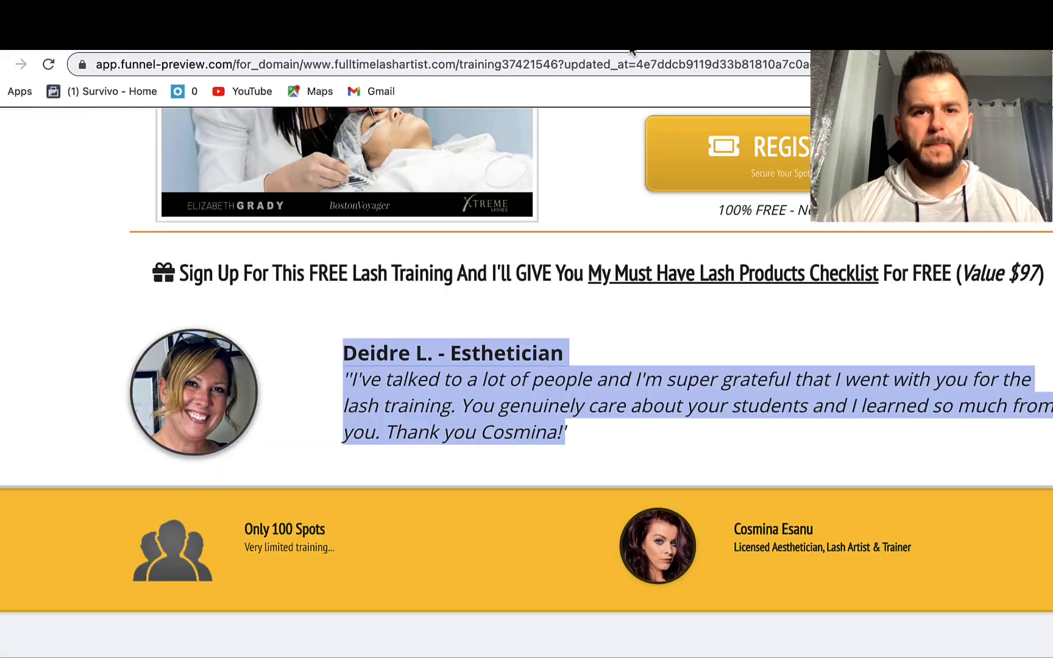
pyautogui.click(514, 63)
pyautogui.write('https://www.fulltimelashartist.com/lash-class')
pyautogui.press('Return')
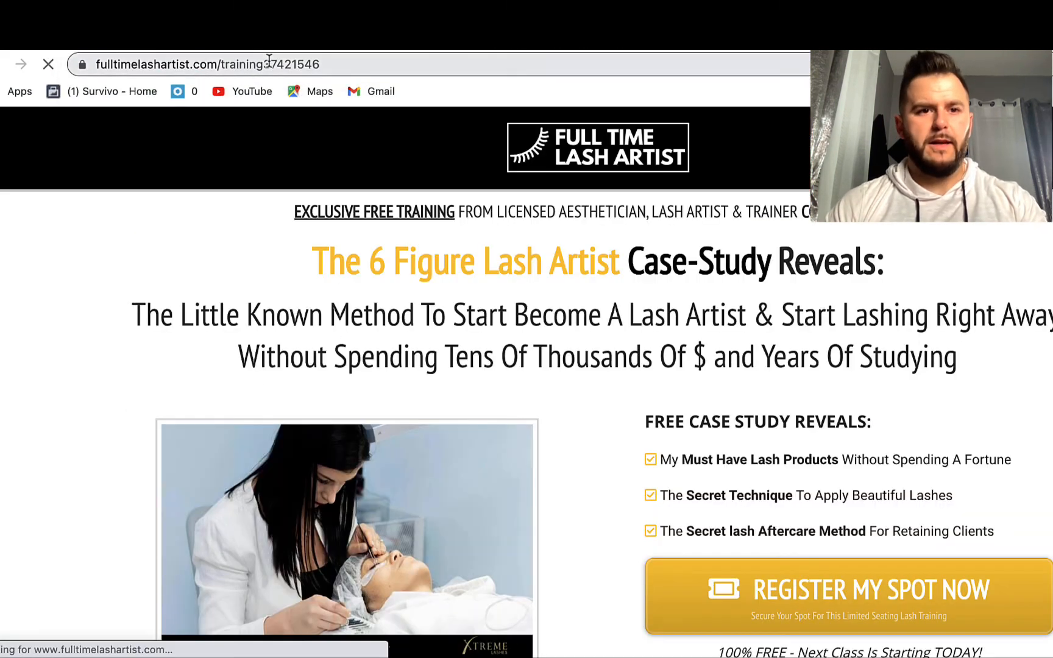
pyautogui.click(269, 63)
pyautogui.tripleClick(269, 64)
pyautogui.hotkey('ctrl', 'c')
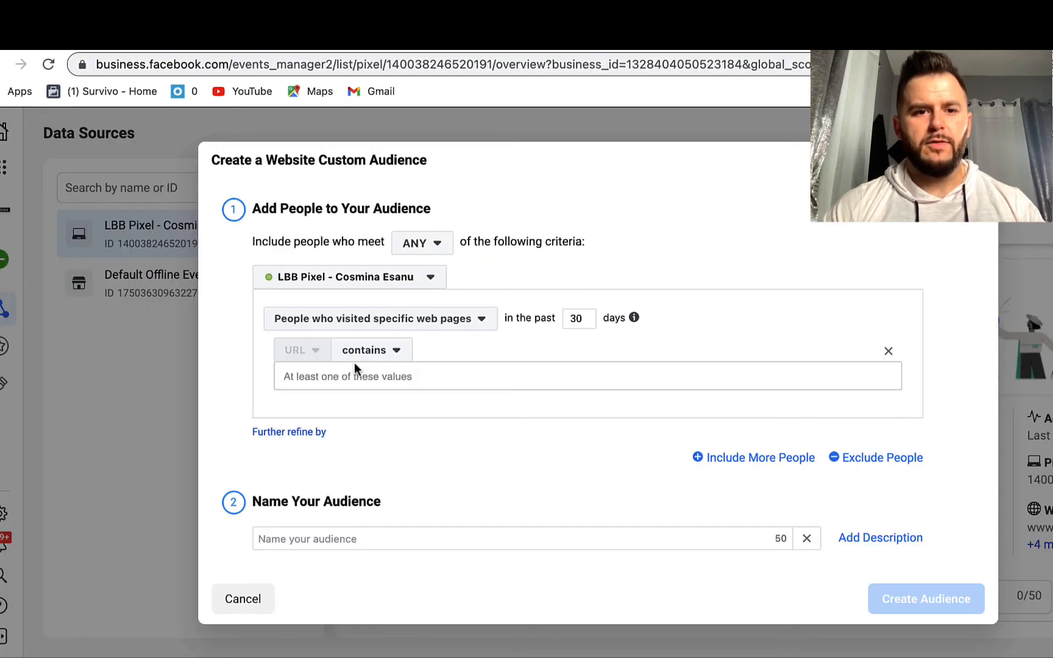
pyautogui.click(313, 376)
pyautogui.hotkey('ctrl', 'v')
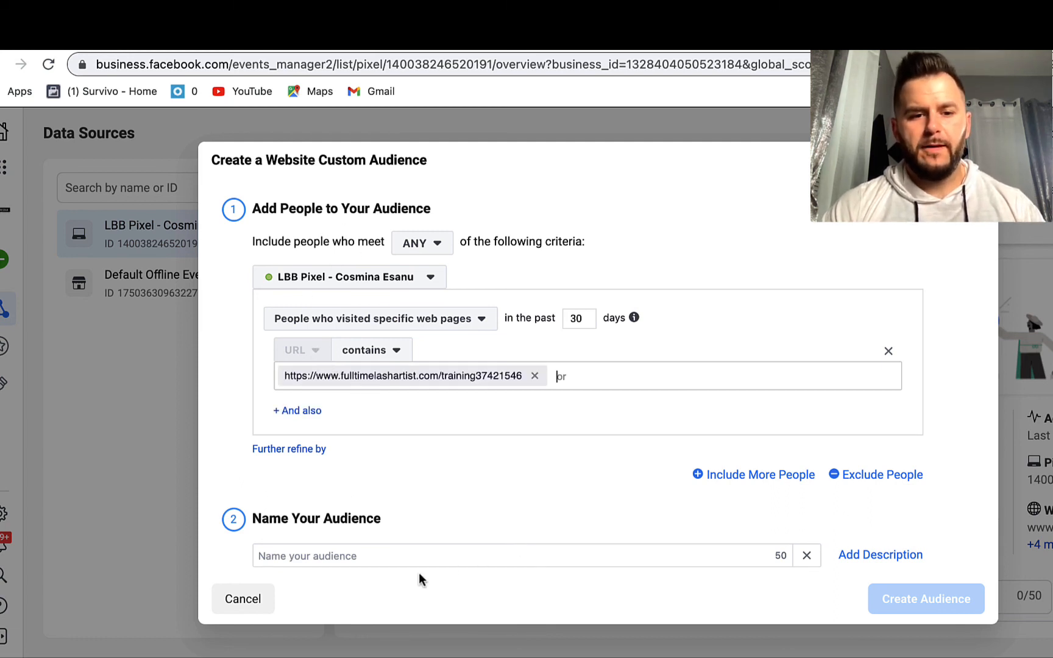
# - Name the audience LASH WEBBY CLICKS, create it and close the confirmation
pyautogui.click(390, 554)
pyautogui.write('LASH WEBBY')
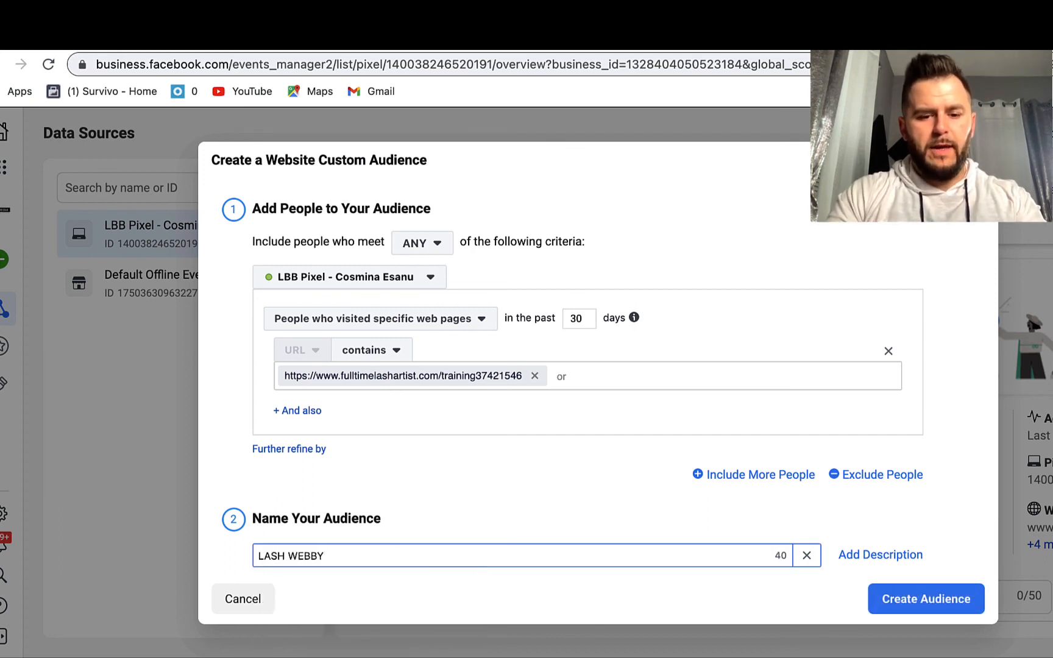
pyautogui.write(' CLICKS')
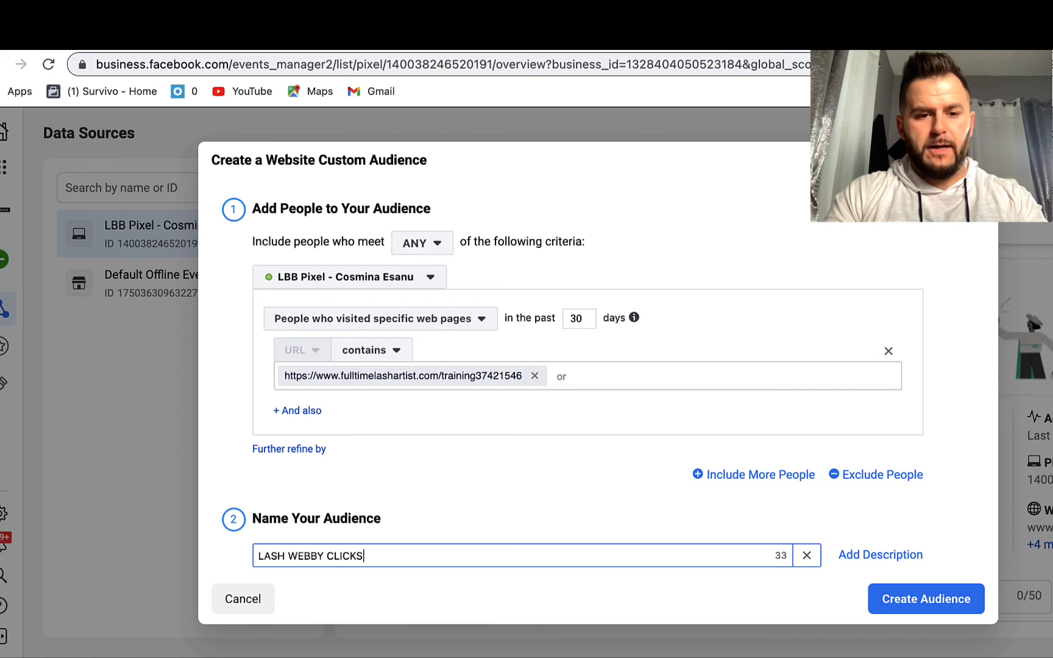
pyautogui.click(947, 492)
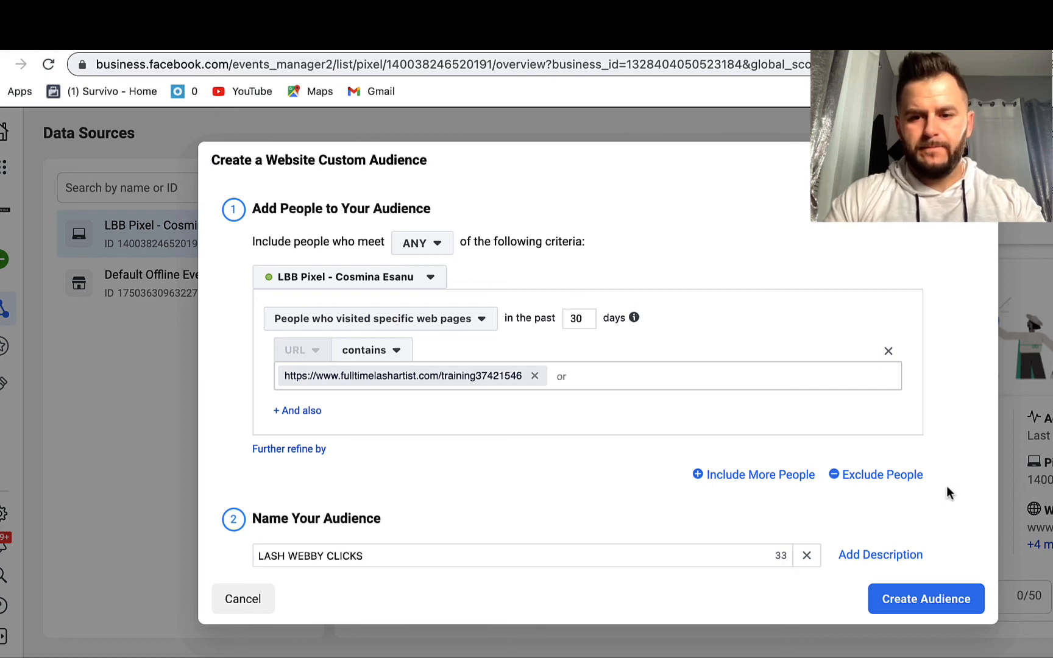
pyautogui.click(925, 603)
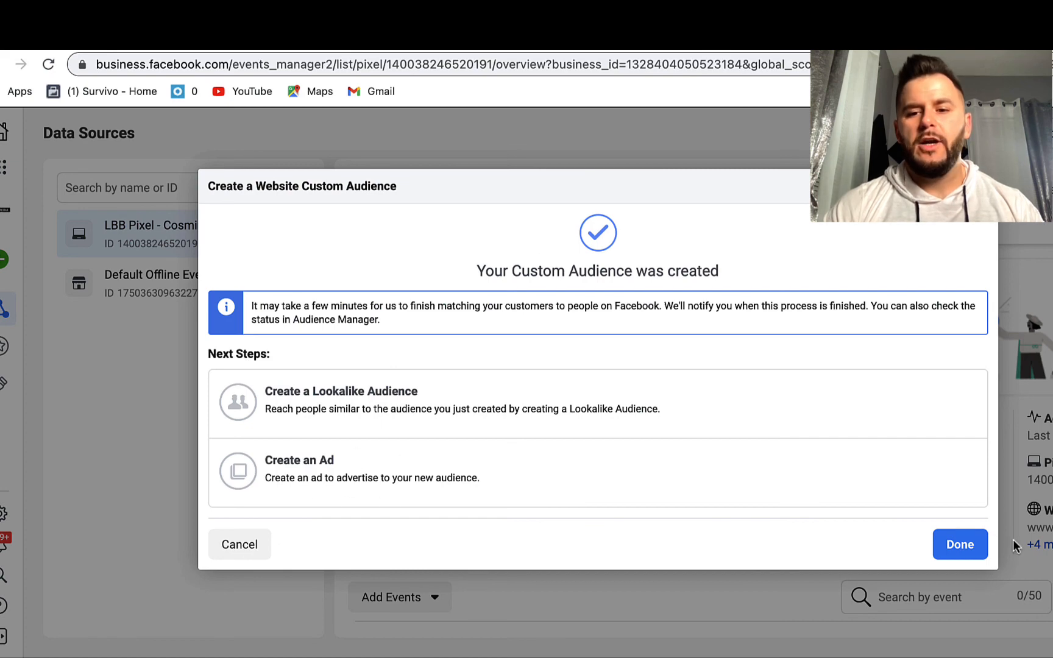
pyautogui.click(969, 547)
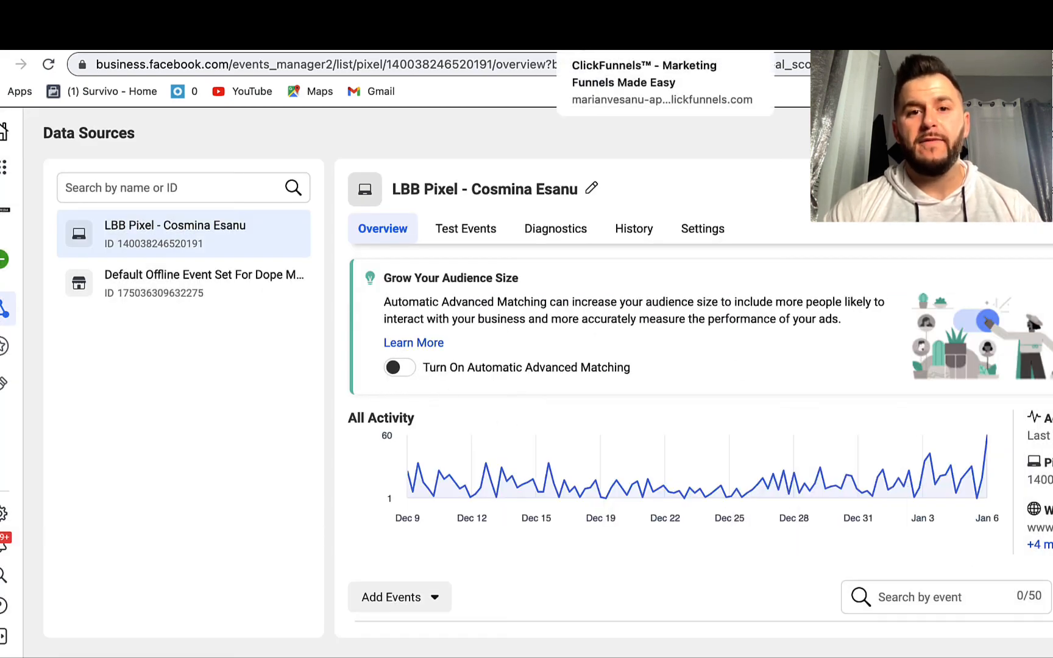
# - Switch to ClickFunnels and open the Lash Class page for editing, signing in with the account email and password
pyautogui.click(581, 49)
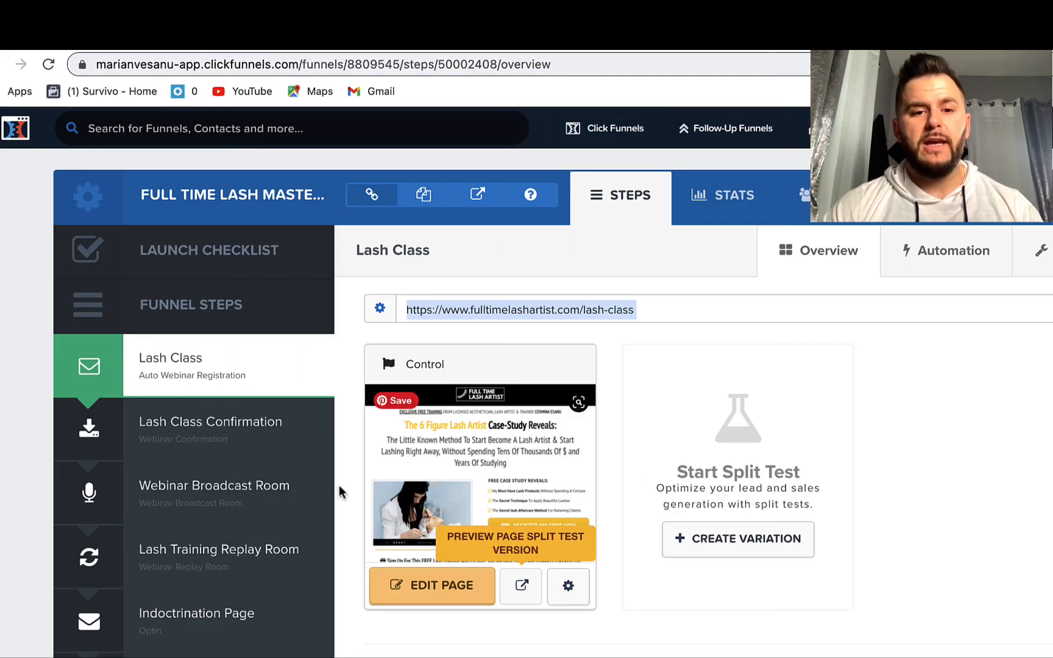
pyautogui.click(447, 588)
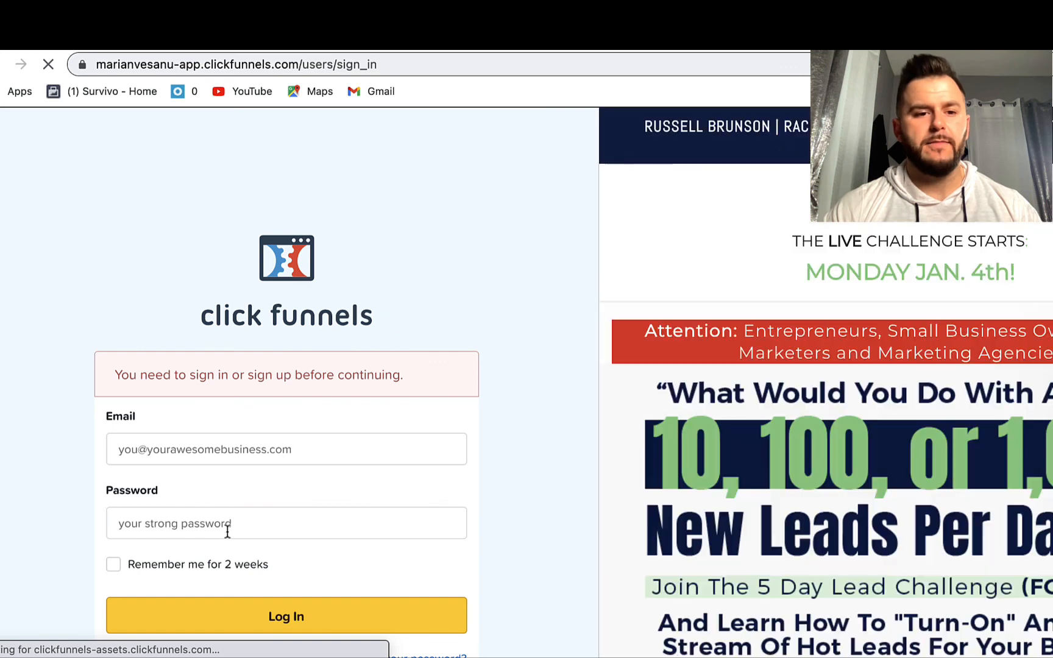
pyautogui.click(203, 449)
pyautogui.click(210, 493)
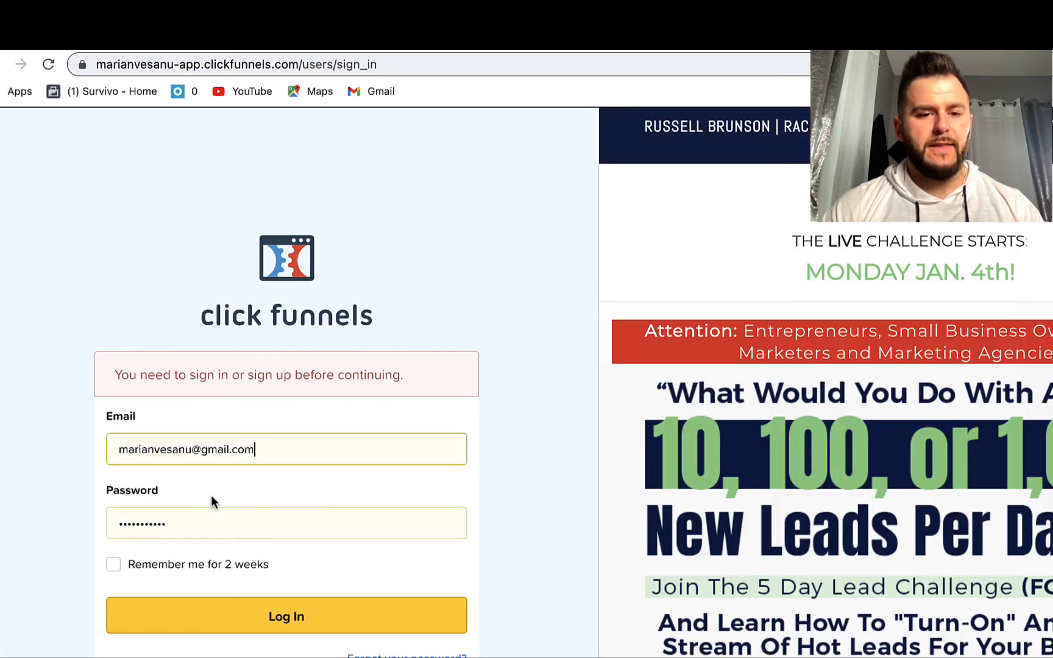
pyautogui.click(305, 612)
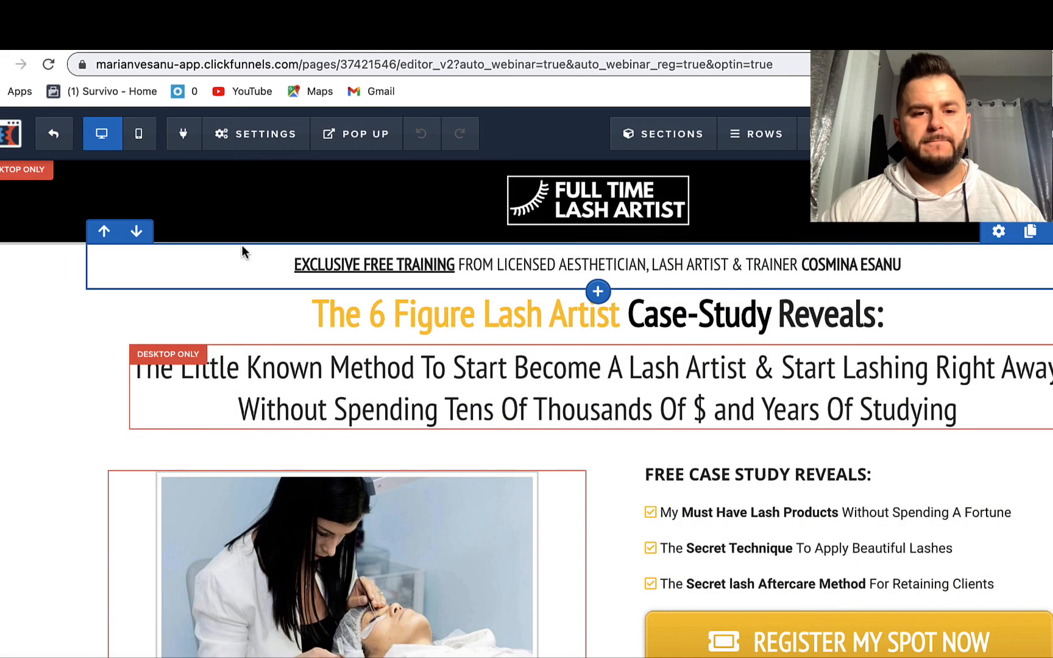
# - Open the tracking code settings of the Lash Class page to examine where the pixel code goes
pyautogui.click(234, 128)
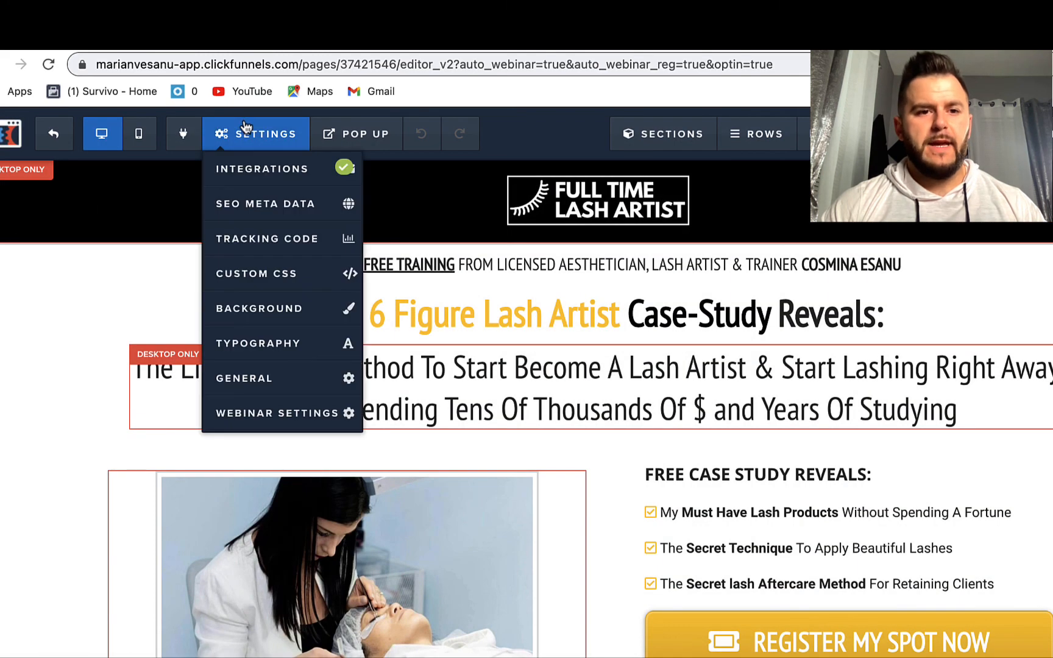
pyautogui.click(272, 240)
pyautogui.moveTo(307, 245); pyautogui.dragTo(599, 566)
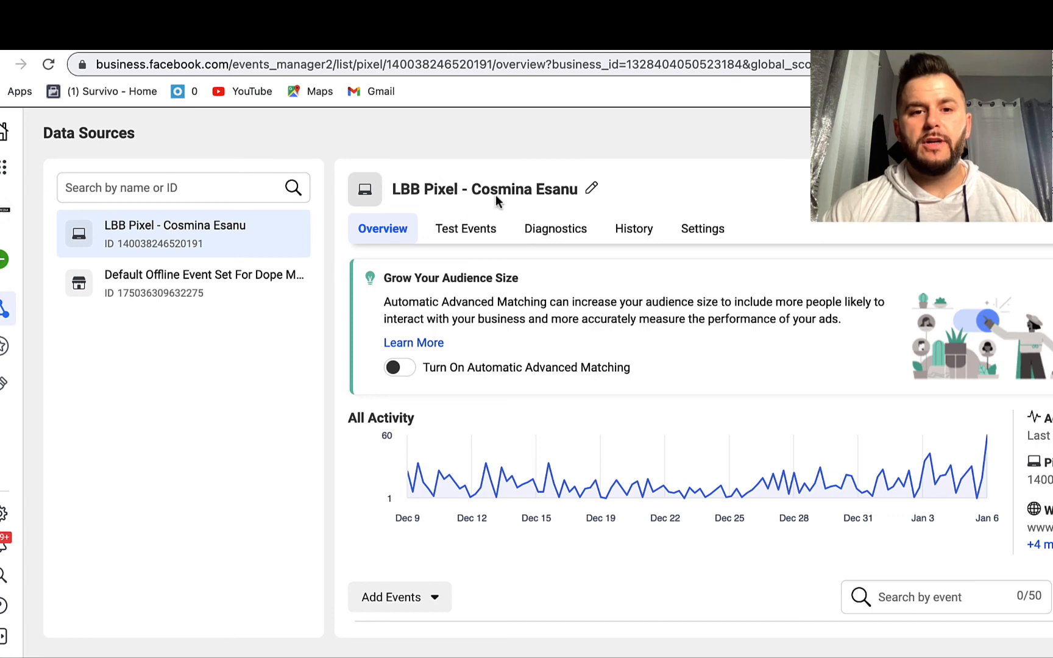
# - Return to Events Manager and review the LBB Pixel's lookalike audience form, from source to audience size, then close it
pyautogui.click(475, 230)
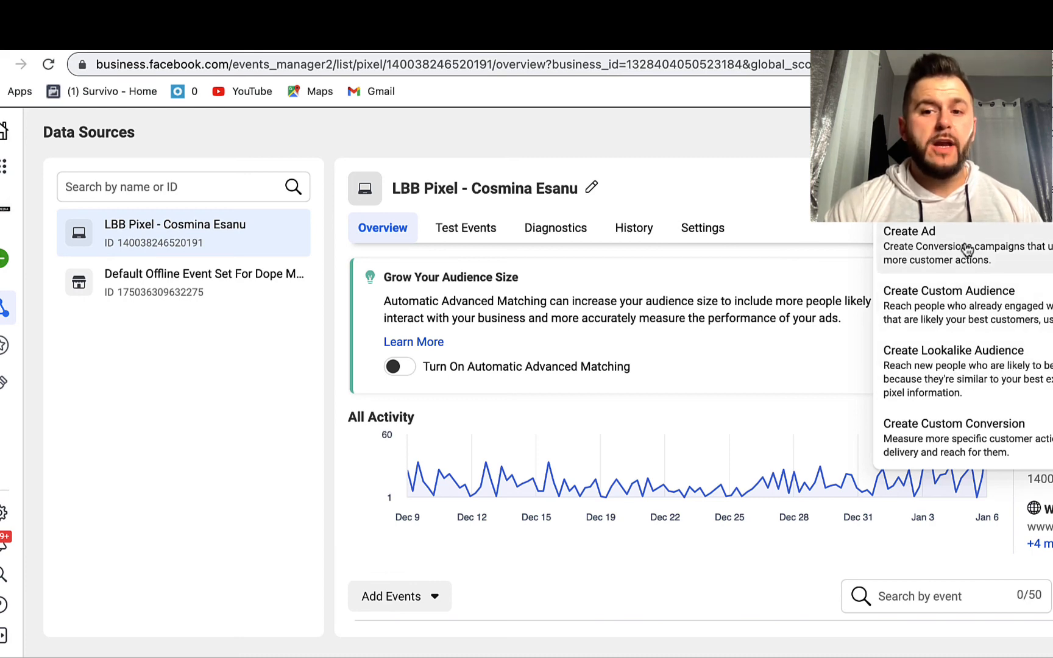
pyautogui.click(954, 372)
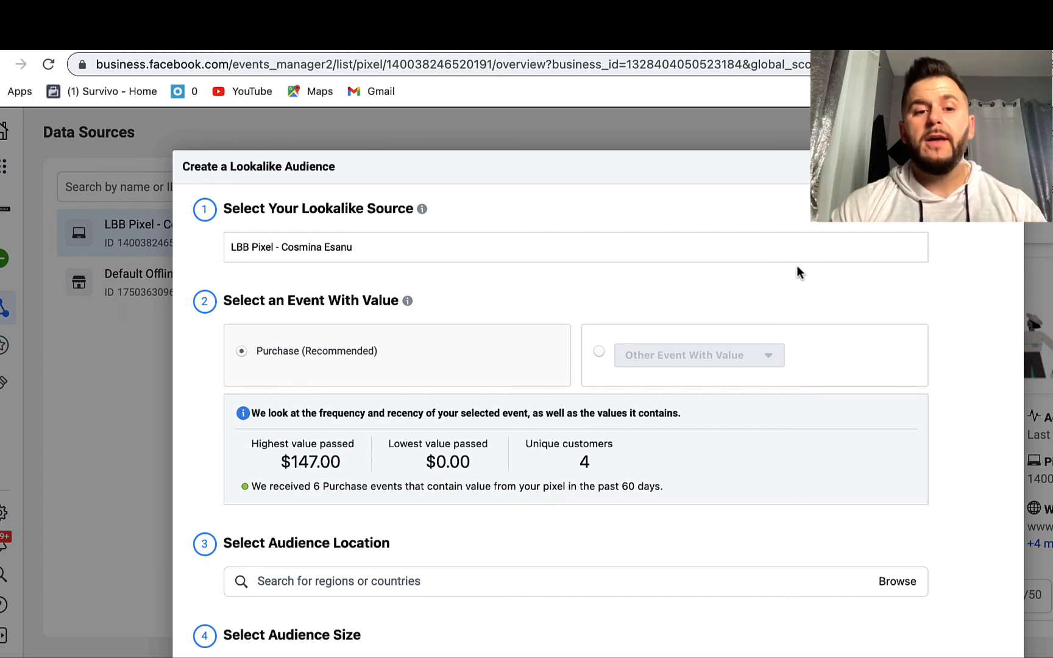
pyautogui.scroll(-1, 797, 271)
pyautogui.scroll(-2, 796, 268)
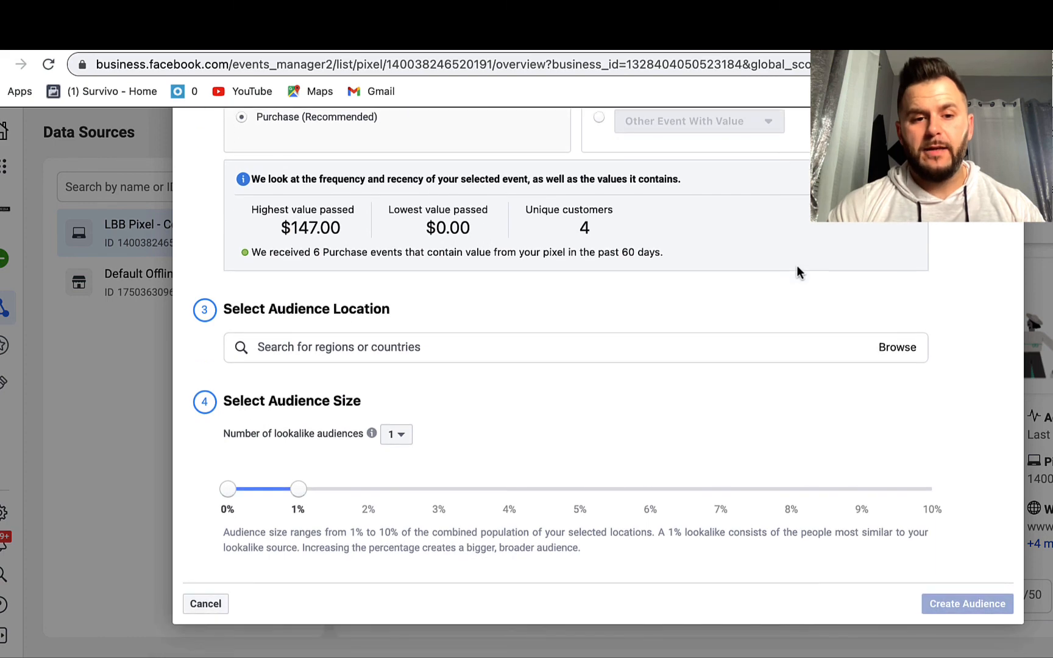
pyautogui.scroll(5, 796, 268)
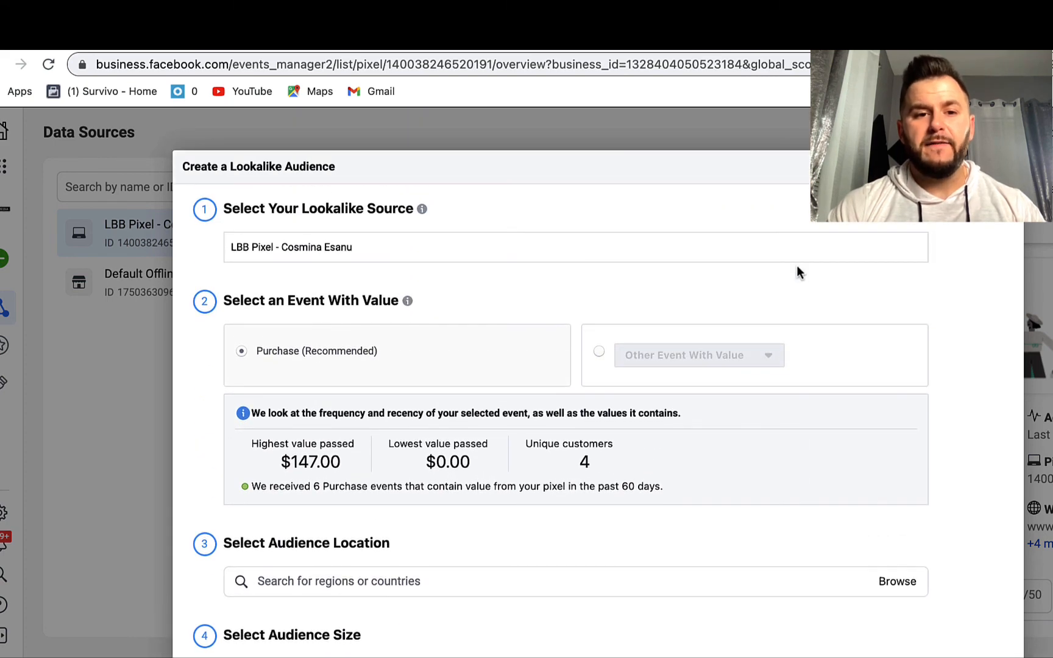
pyautogui.click(1008, 167)
# - Try a website custom audience from the LBB Pixel based on the Lead event, and close the form without creating it
pyautogui.click(1012, 188)
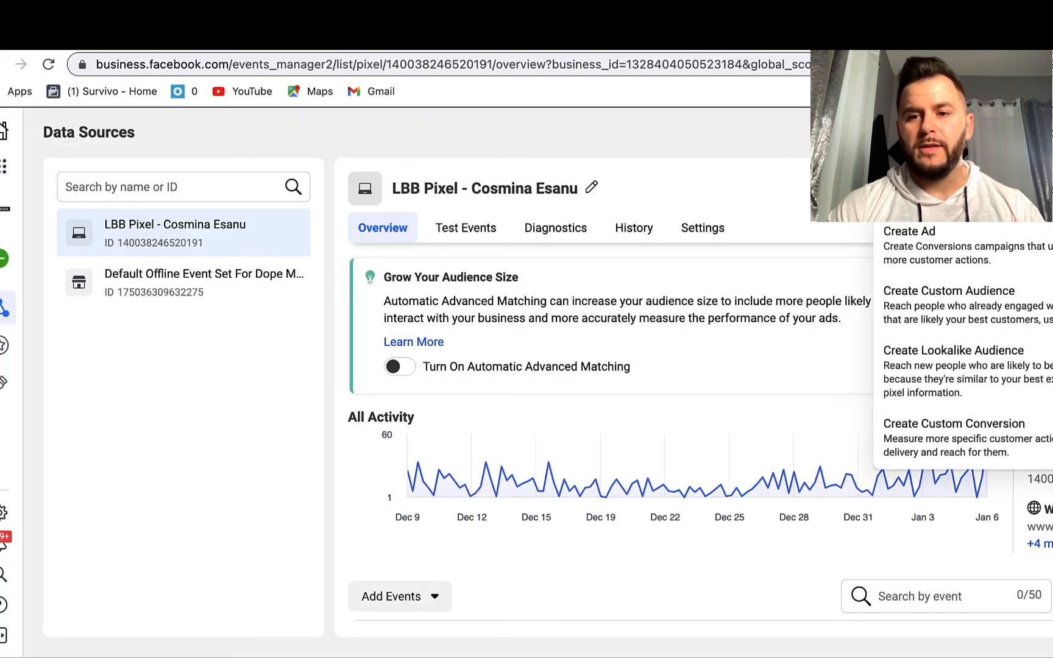
pyautogui.click(1000, 305)
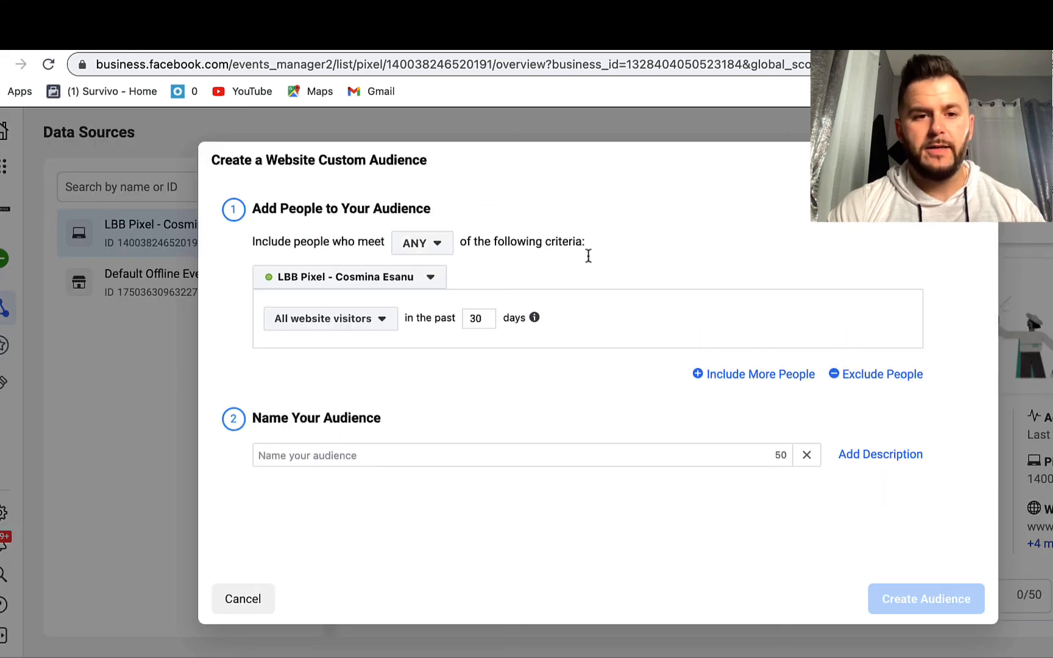
pyautogui.click(407, 276)
pyautogui.click(334, 223)
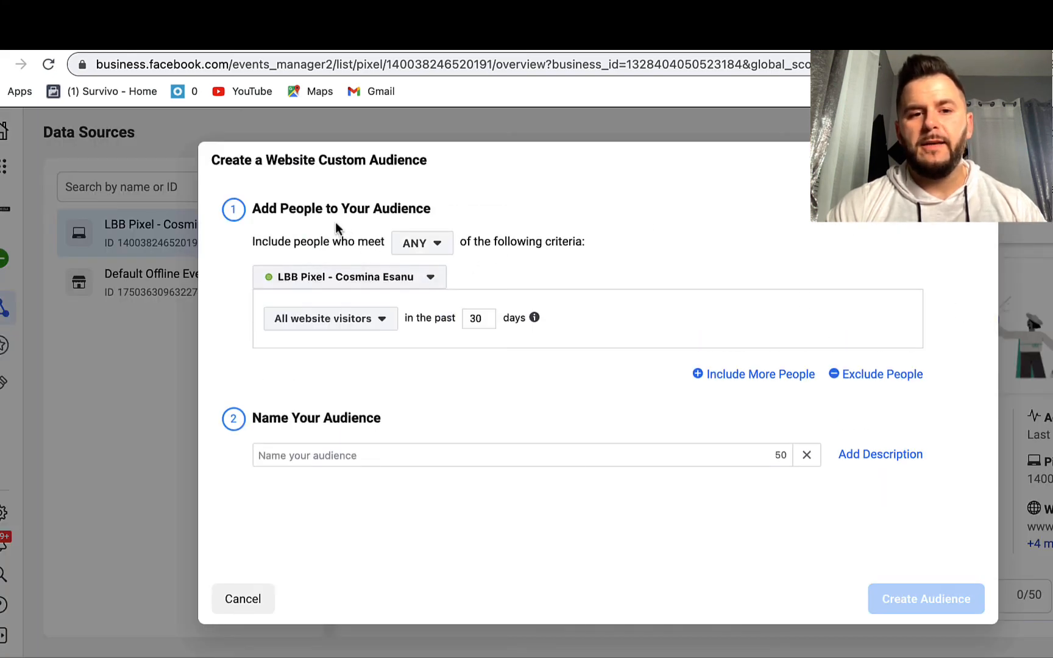
pyautogui.click(334, 320)
pyautogui.scroll(-1, 372, 482)
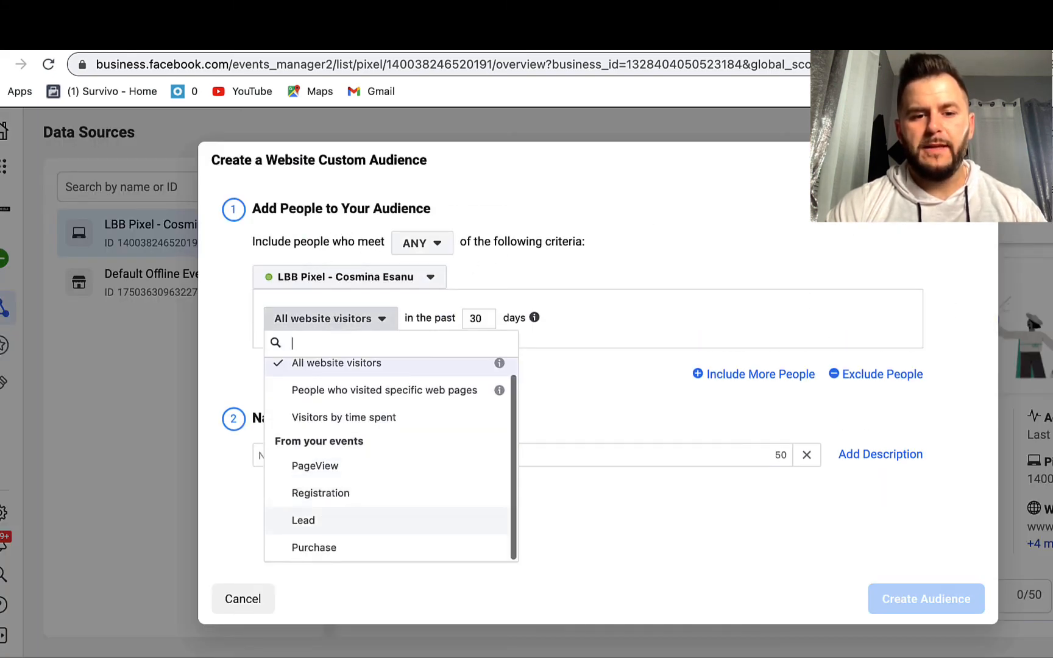
pyautogui.click(333, 521)
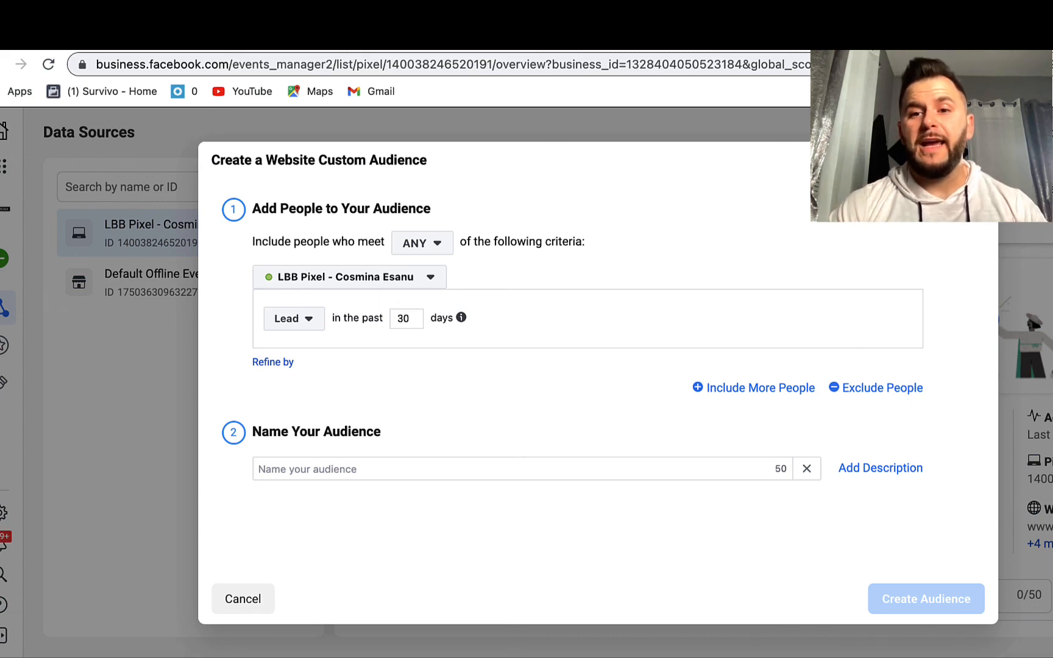
pyautogui.click(975, 160)
# - Try a lookalike audience from the LBB Pixel with one audience sized 0% to 10%, and close the form without creating it
pyautogui.click(987, 188)
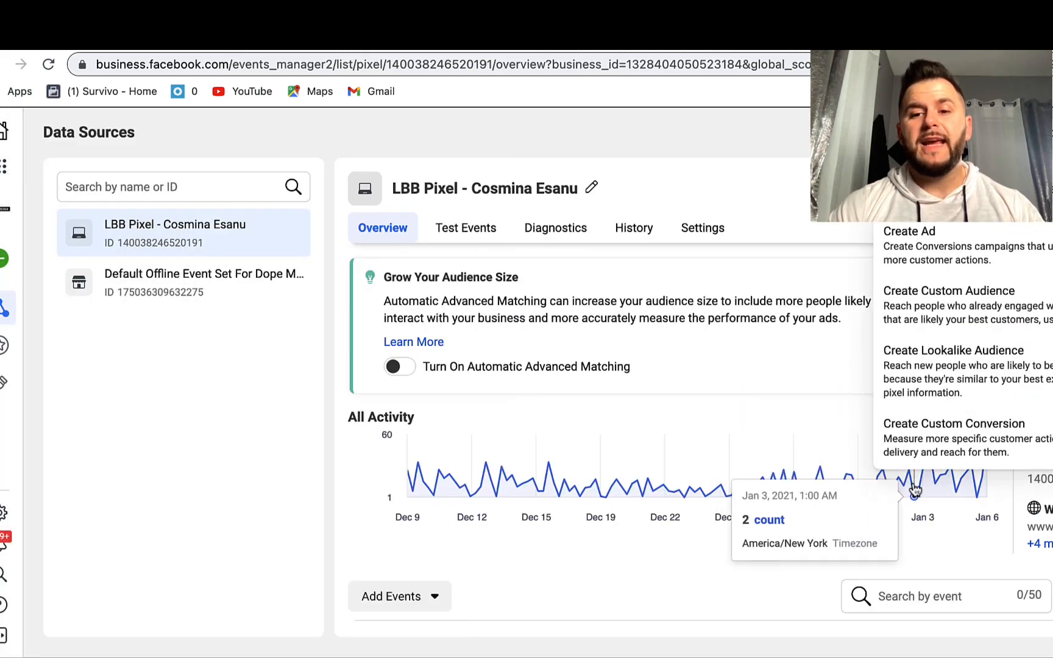
pyautogui.click(929, 391)
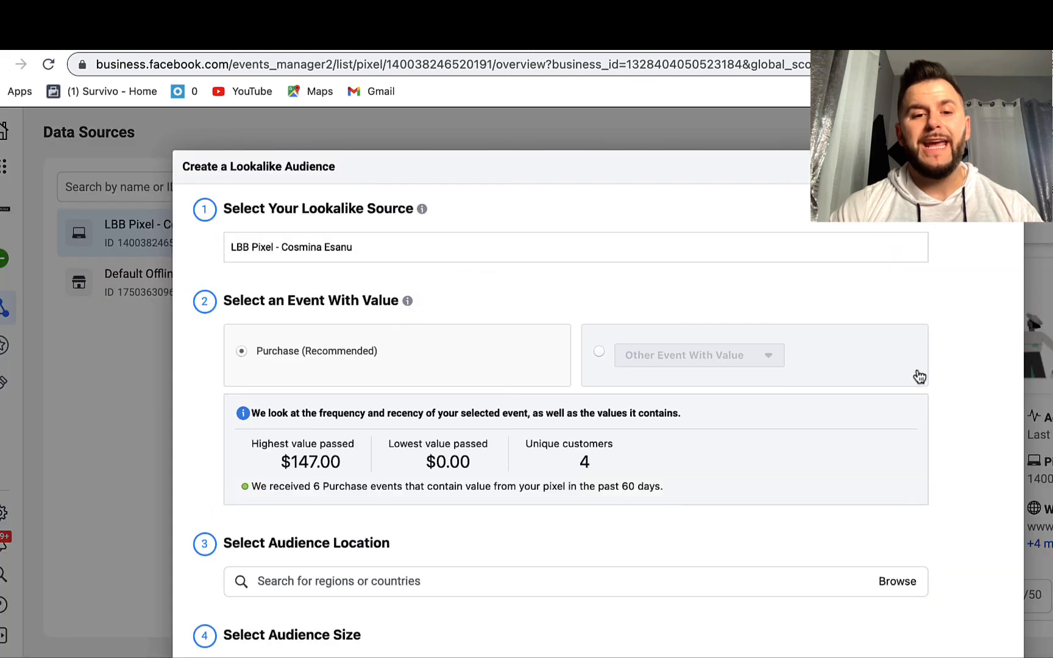
pyautogui.scroll(-5, 987, 282)
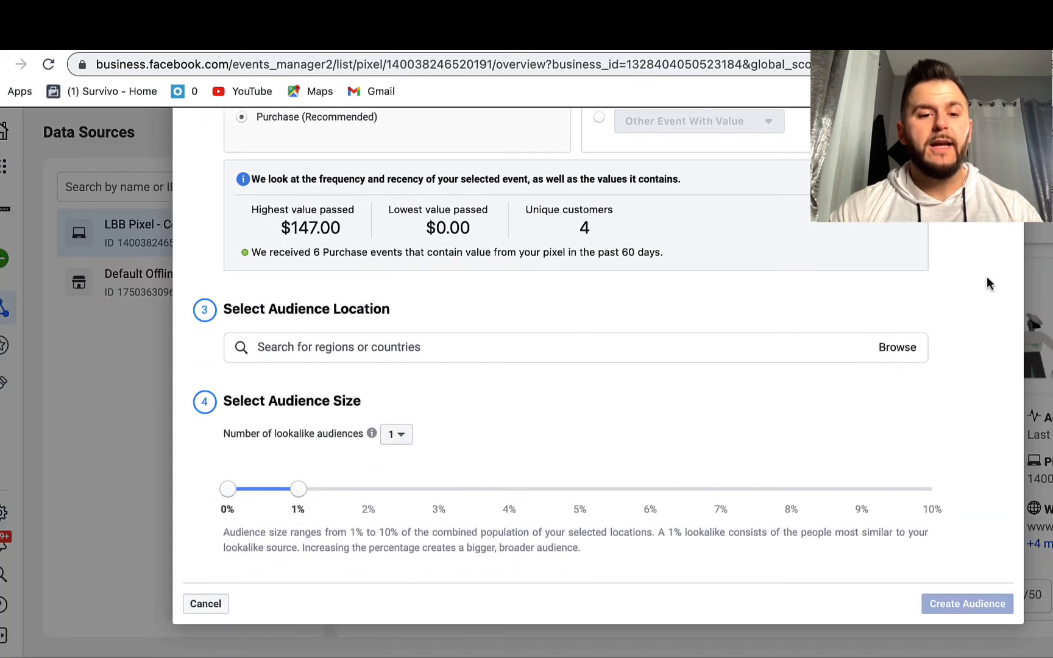
pyautogui.moveTo(378, 437)
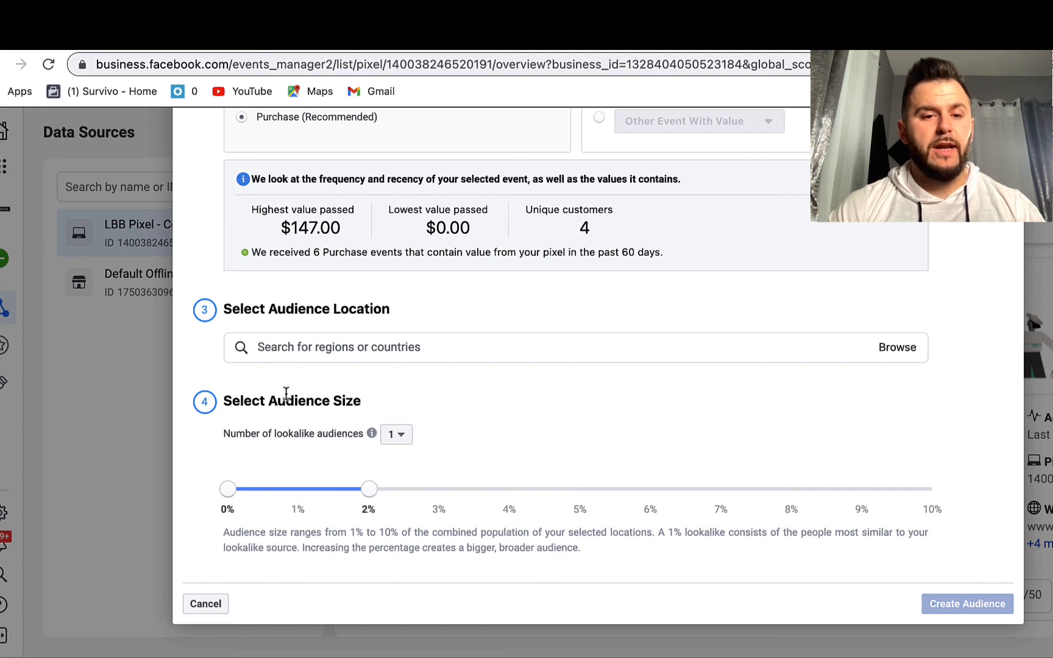
pyautogui.moveTo(368, 488); pyautogui.dragTo(445, 491)
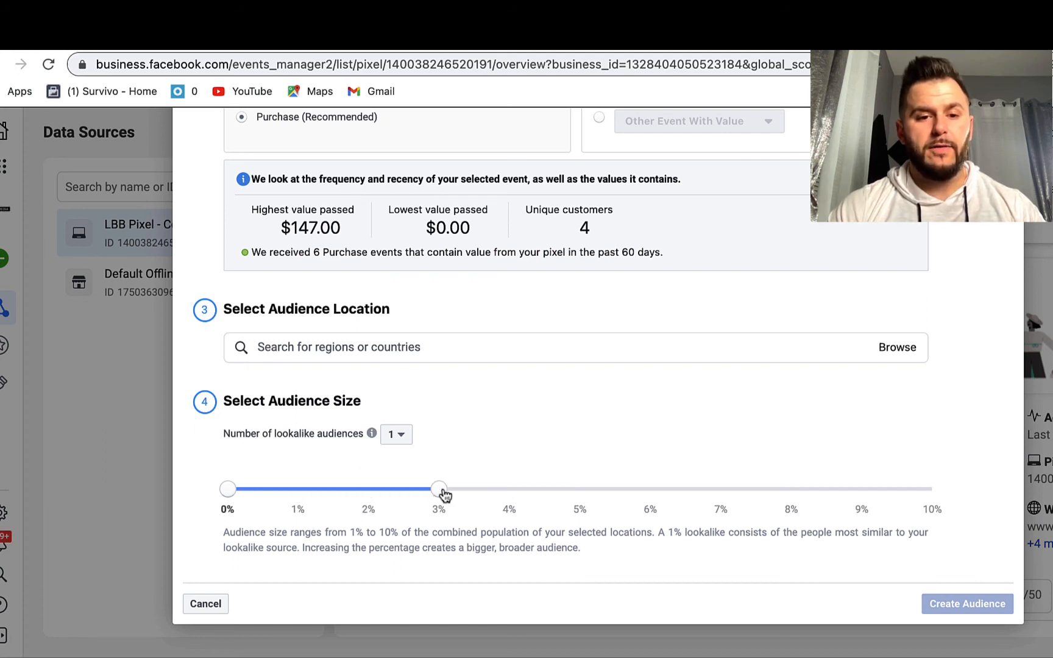
pyautogui.click(396, 434)
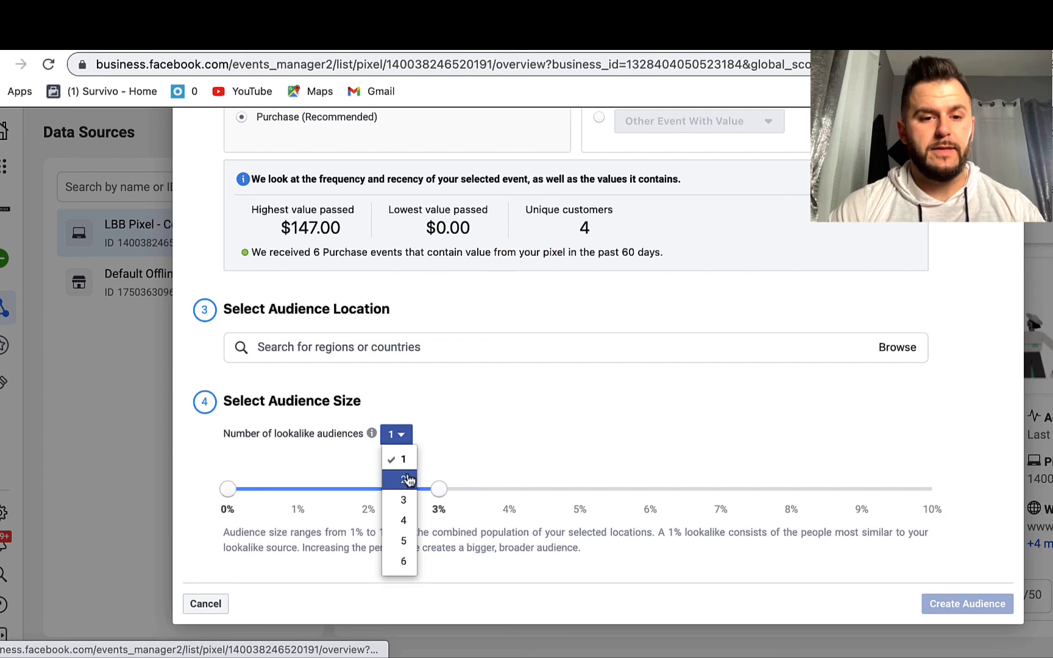
pyautogui.click(402, 460)
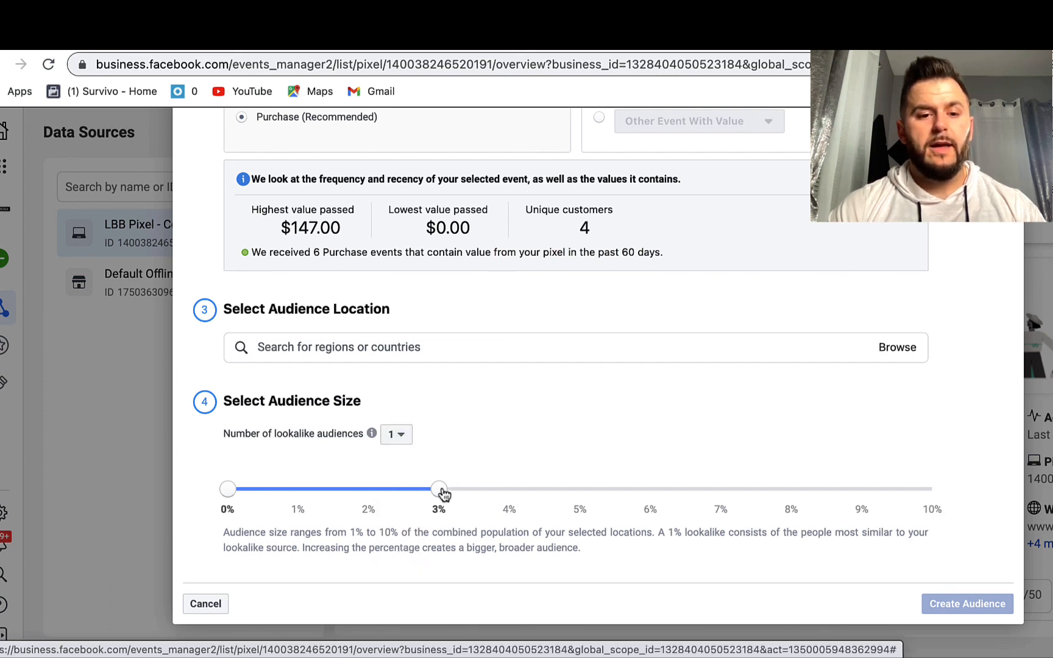
pyautogui.moveTo(442, 491); pyautogui.dragTo(952, 500)
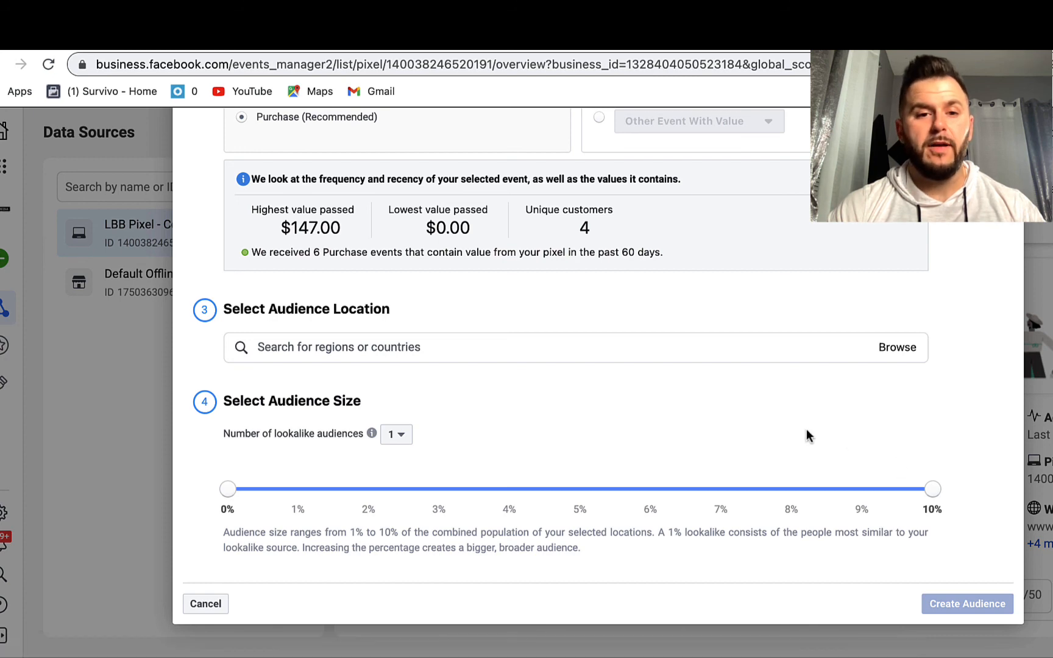
pyautogui.scroll(2, 806, 434)
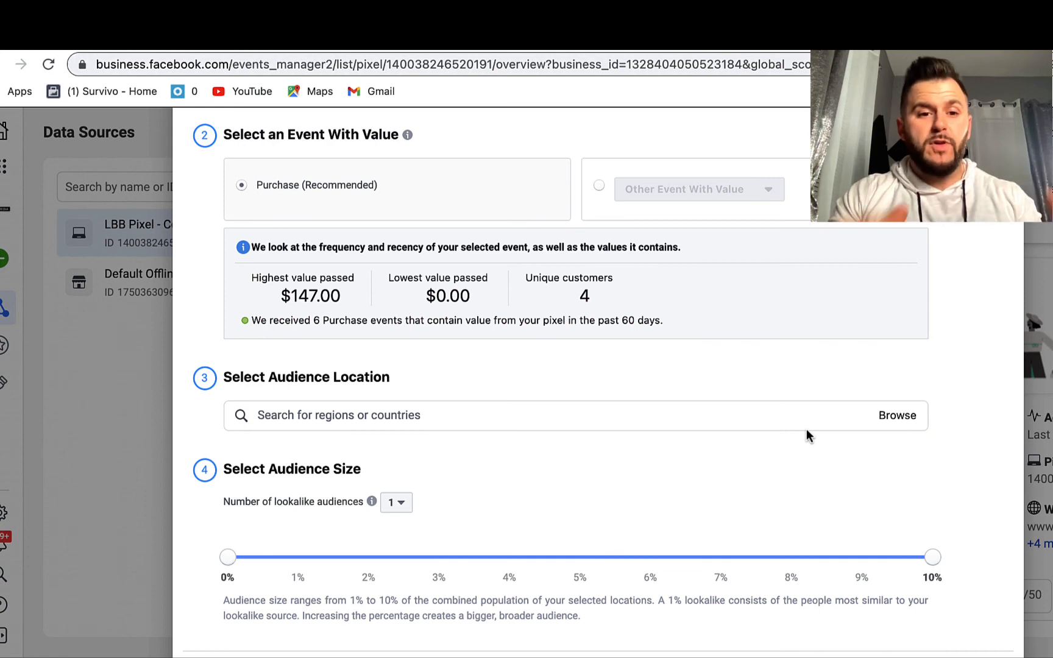
pyautogui.scroll(5, 806, 428)
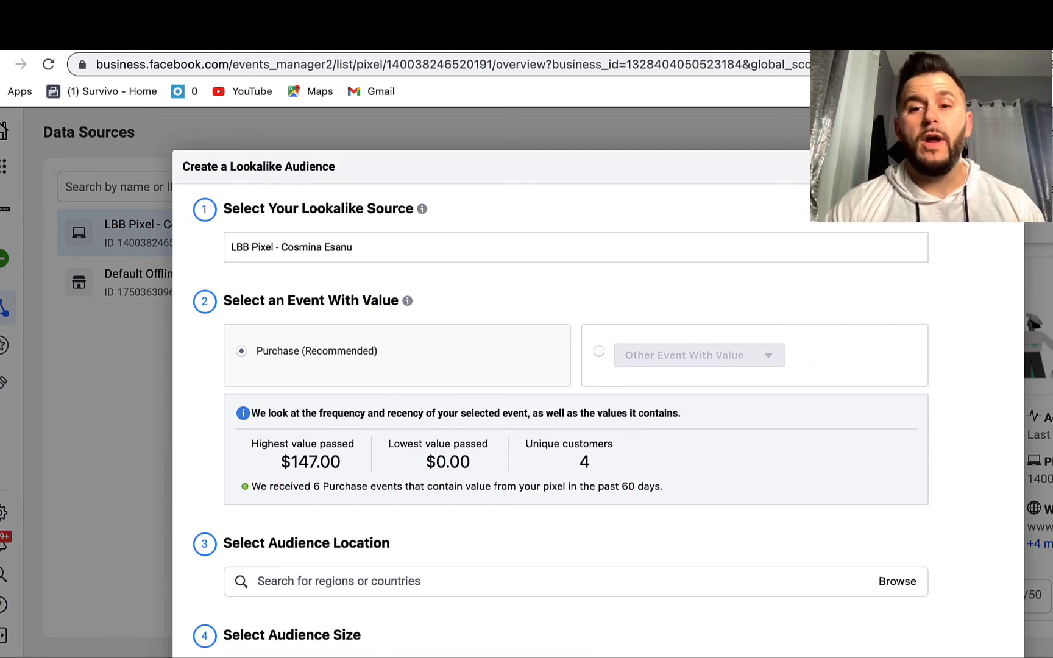
pyautogui.click(1007, 167)
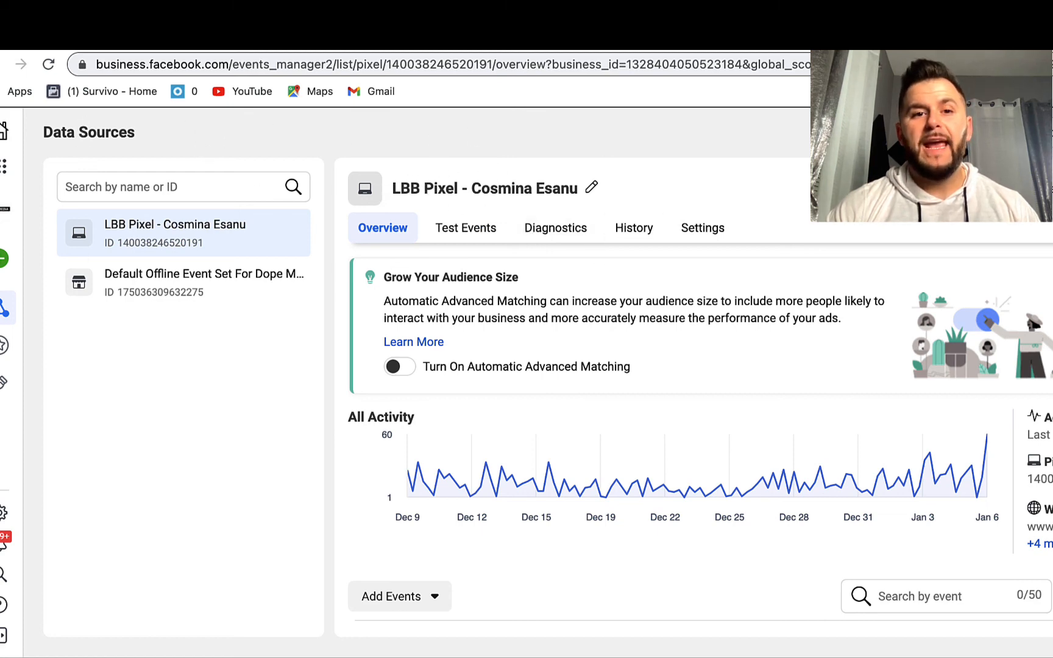
# - Return to Ads Manager, close the ad editor and duplicate New Ad Set once within its original campaign
pyautogui.click(461, 48)
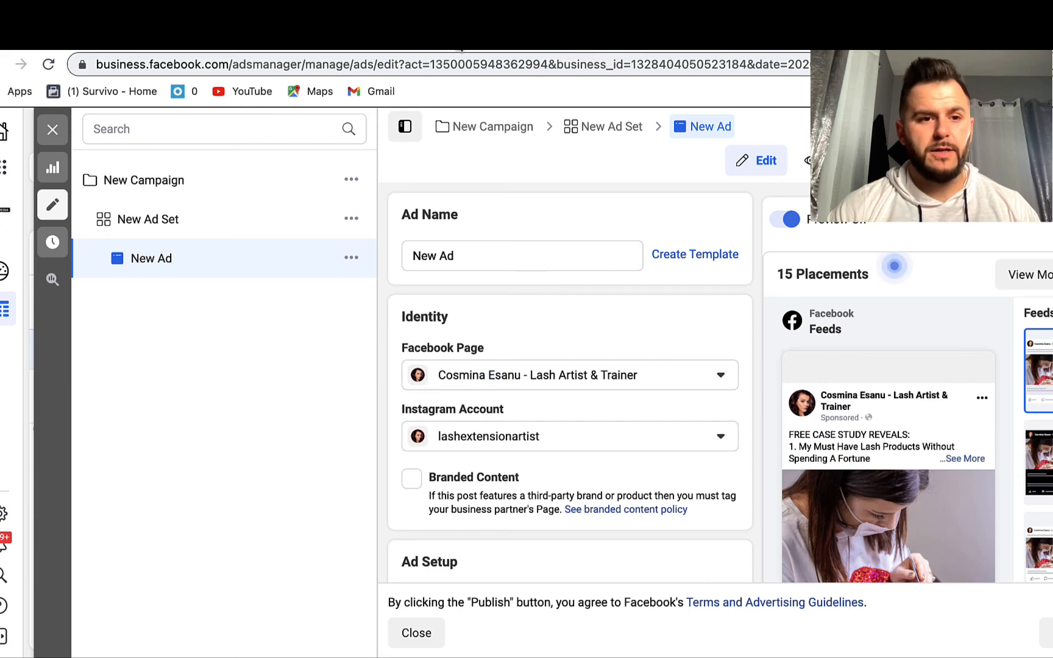
pyautogui.click(58, 126)
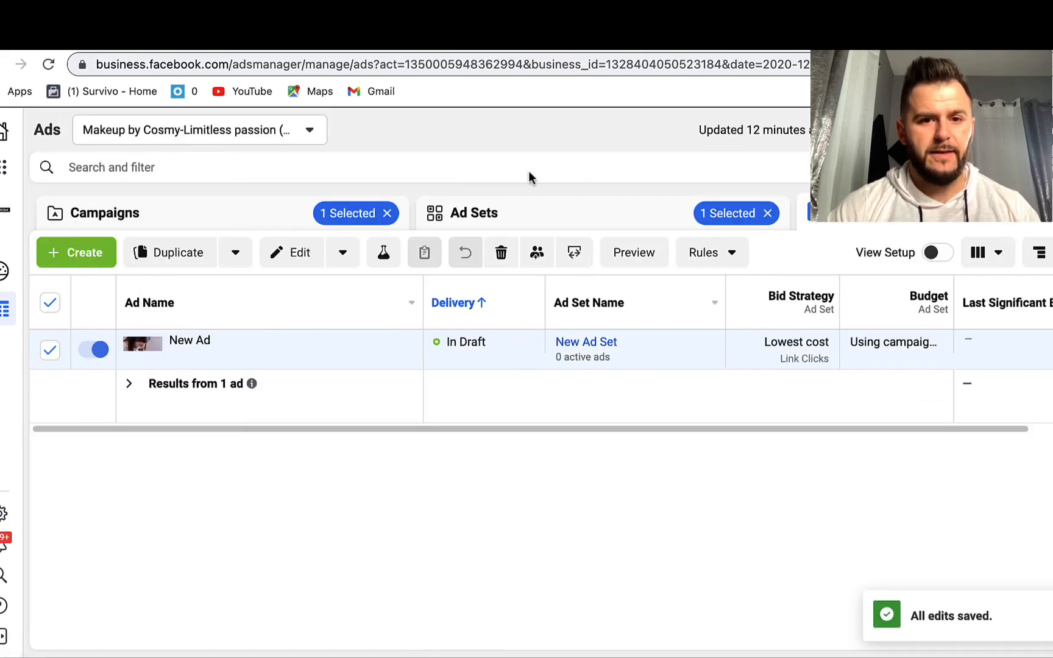
pyautogui.click(509, 218)
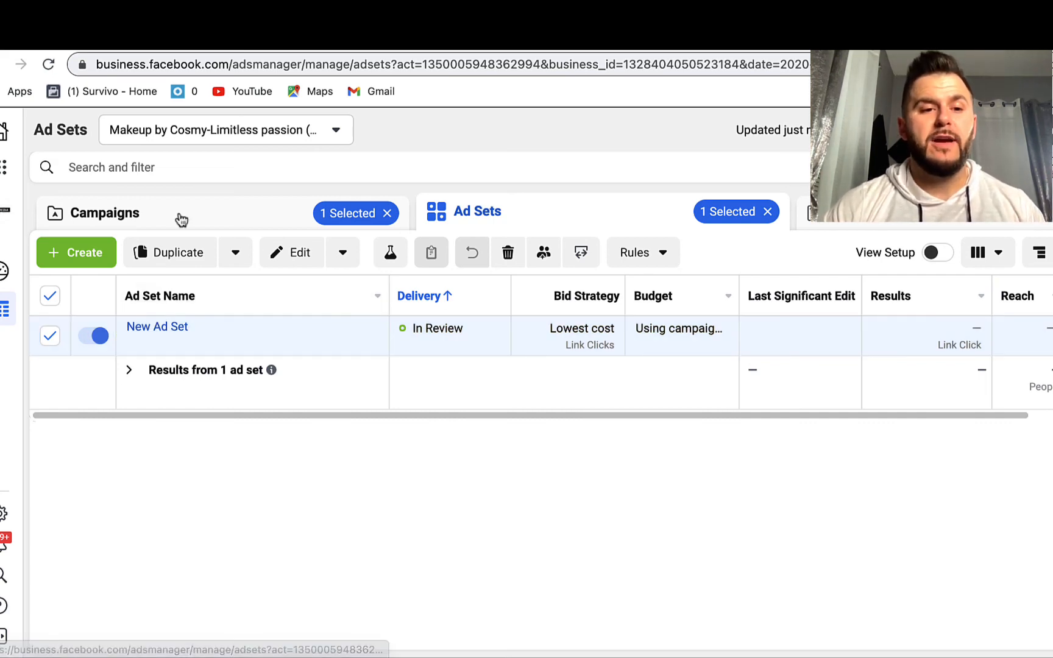
pyautogui.moveTo(176, 340)
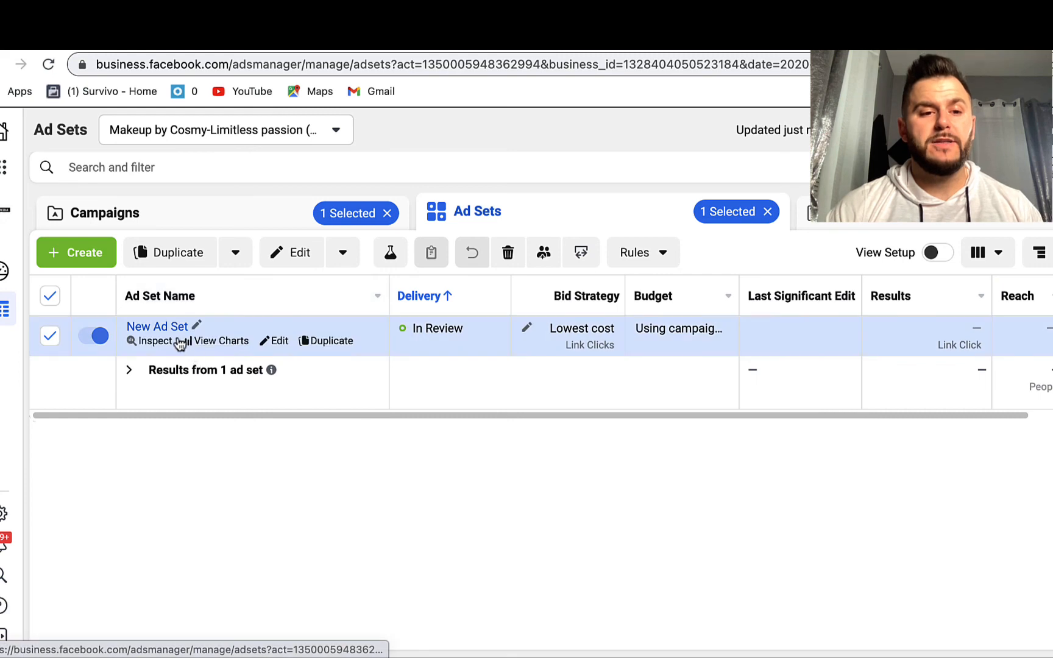
pyautogui.click(330, 342)
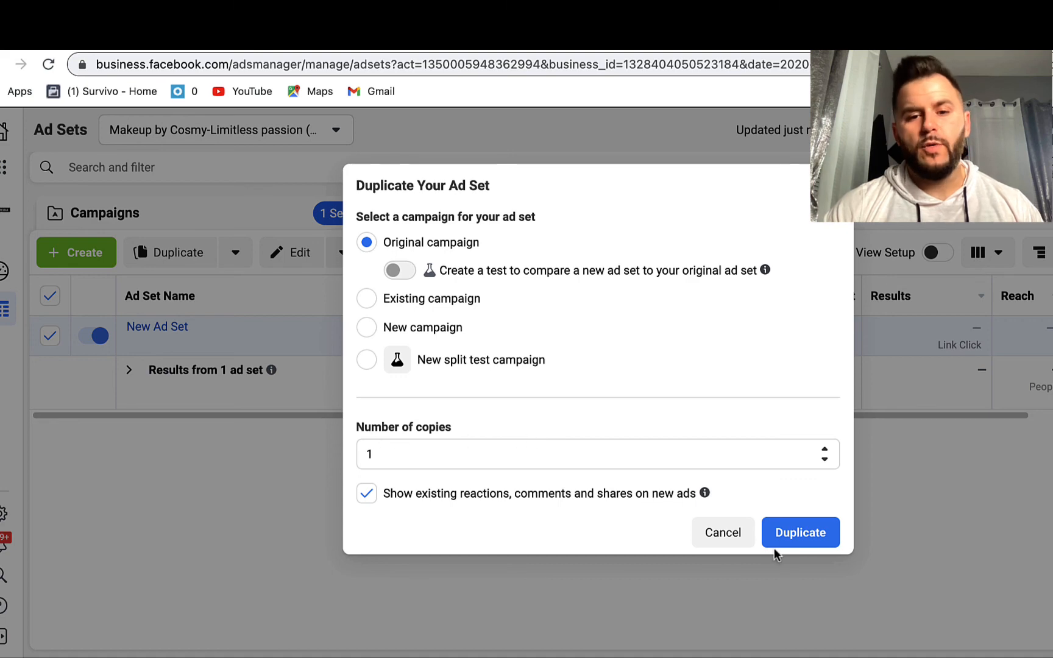
pyautogui.click(813, 536)
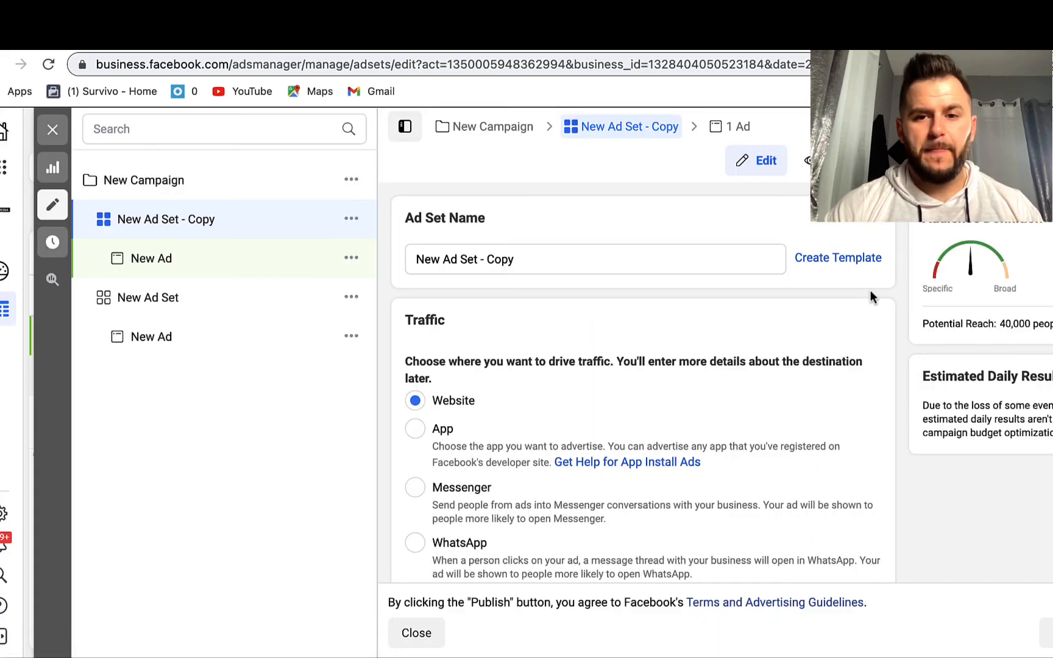
# - Rename the duplicated ad set as LEADS
pyautogui.click(577, 259)
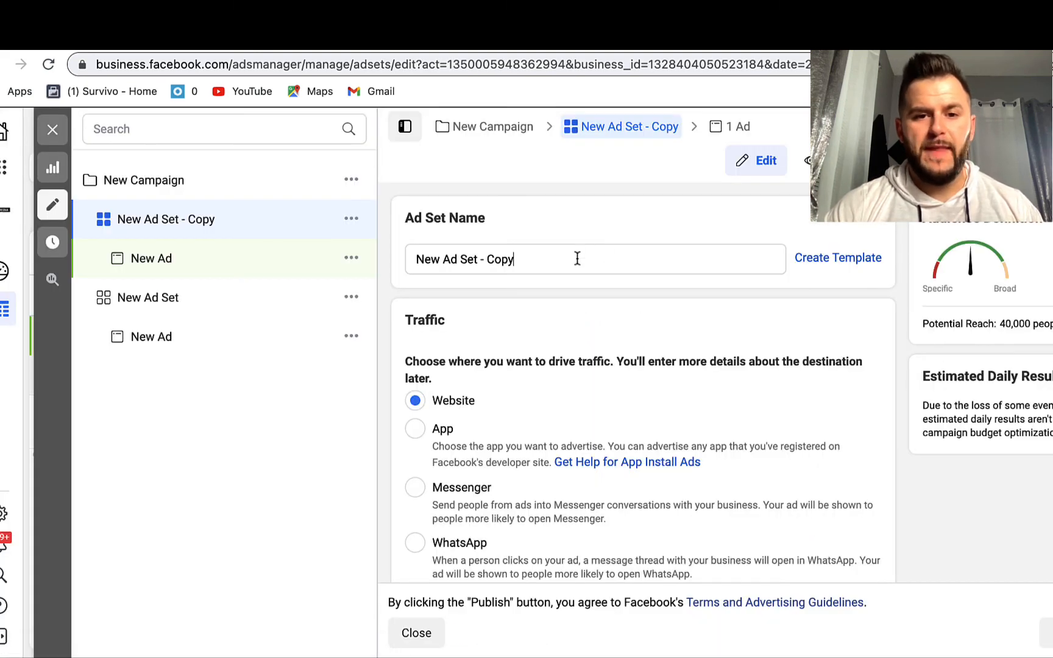
pyautogui.tripleClick(577, 259)
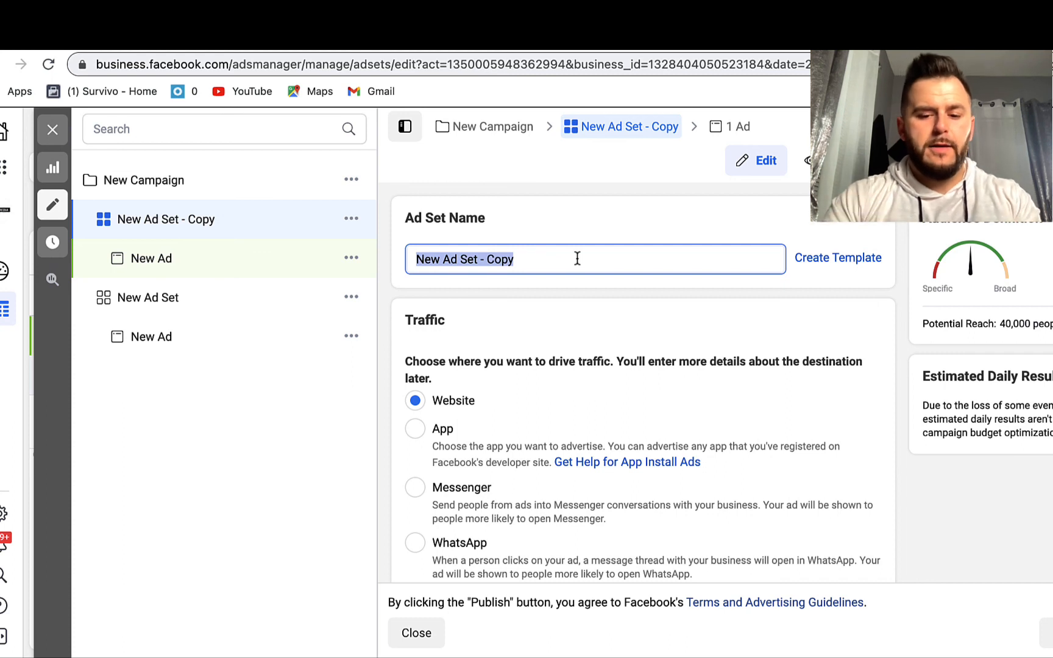
pyautogui.write('LEADS')
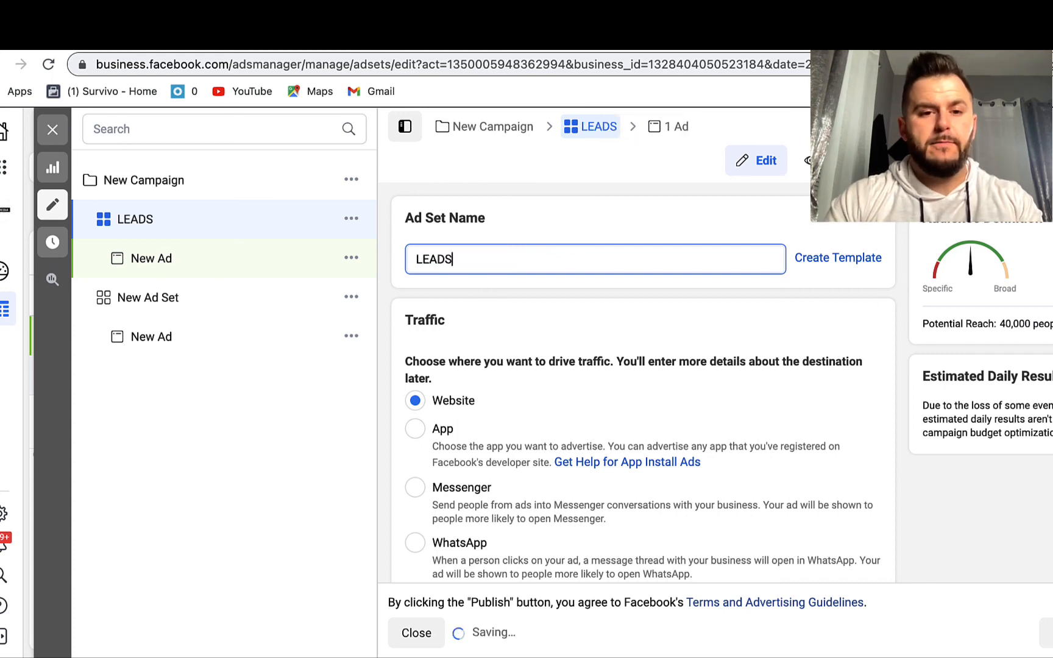
# - Add the existing website custom audience Lash Book Purchasers to the audience of the LEADS ad set
pyautogui.click(840, 300)
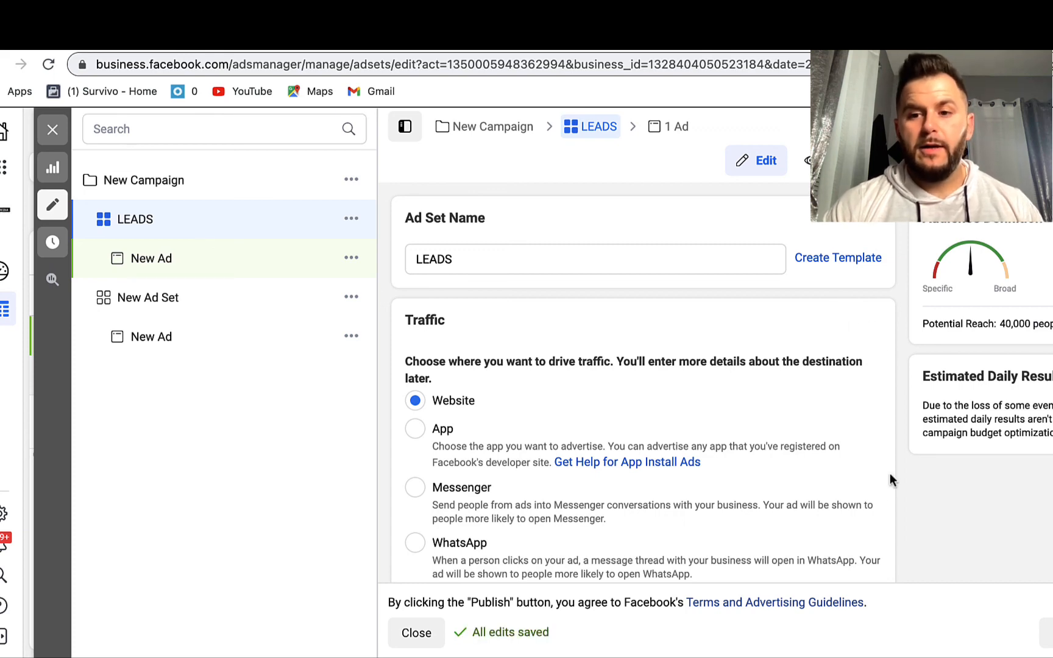
pyautogui.scroll(-10, 864, 402)
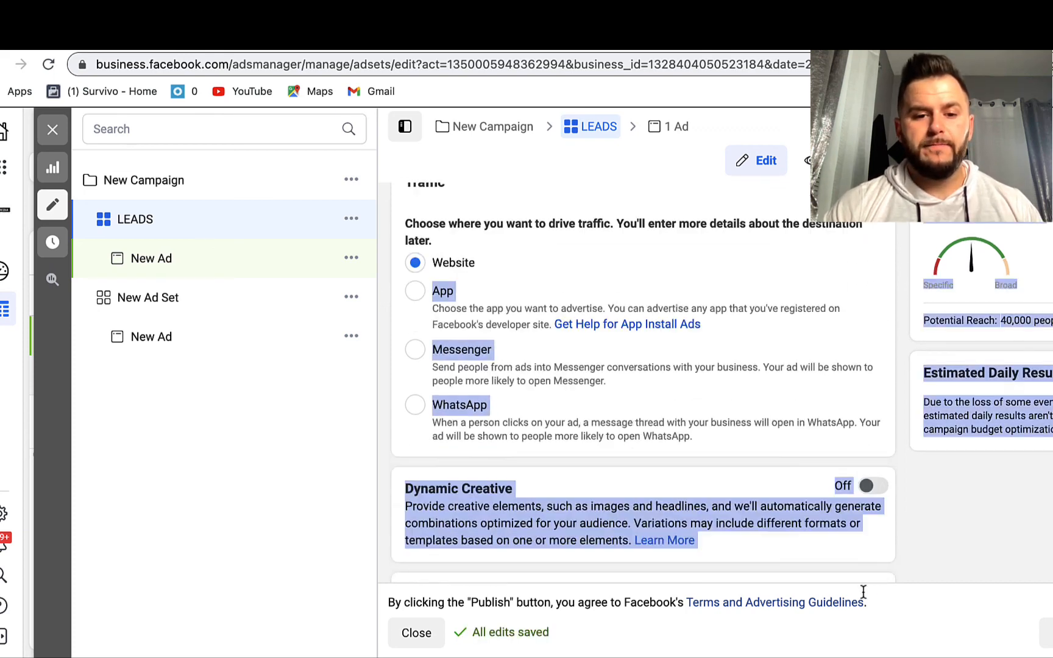
pyautogui.moveTo(858, 362); pyautogui.dragTo(832, 471)
pyautogui.click(794, 307)
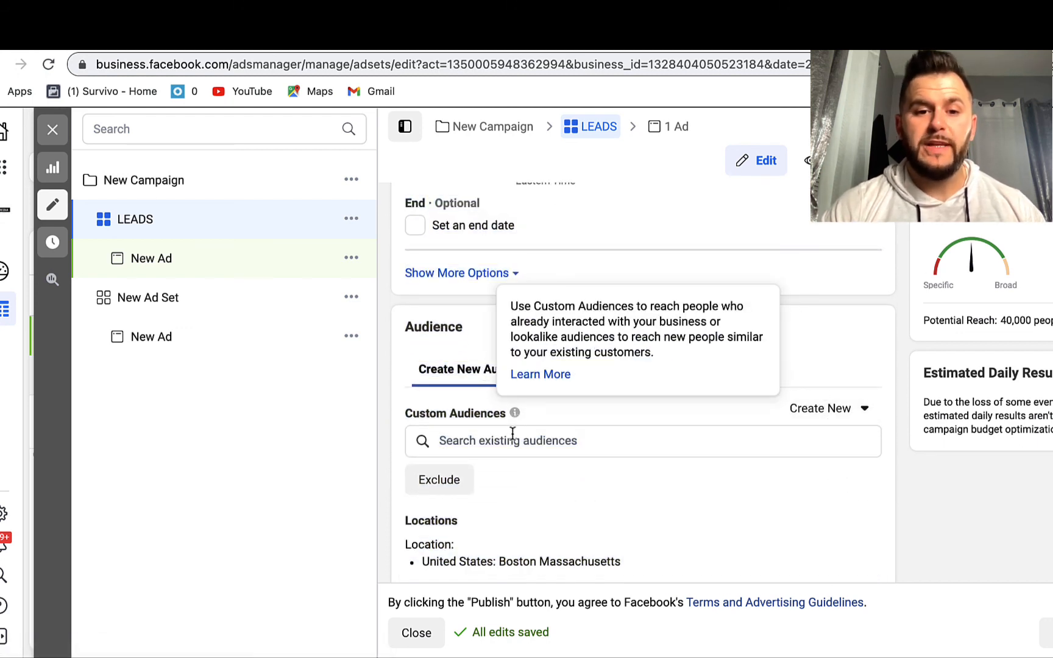
pyautogui.click(487, 439)
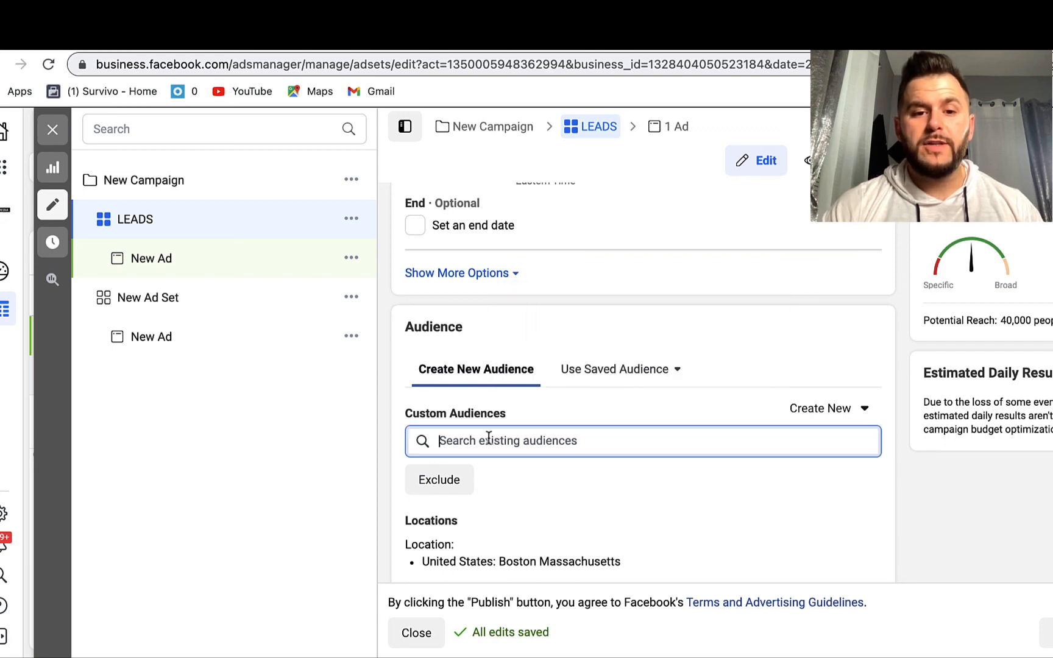
pyautogui.click(885, 417)
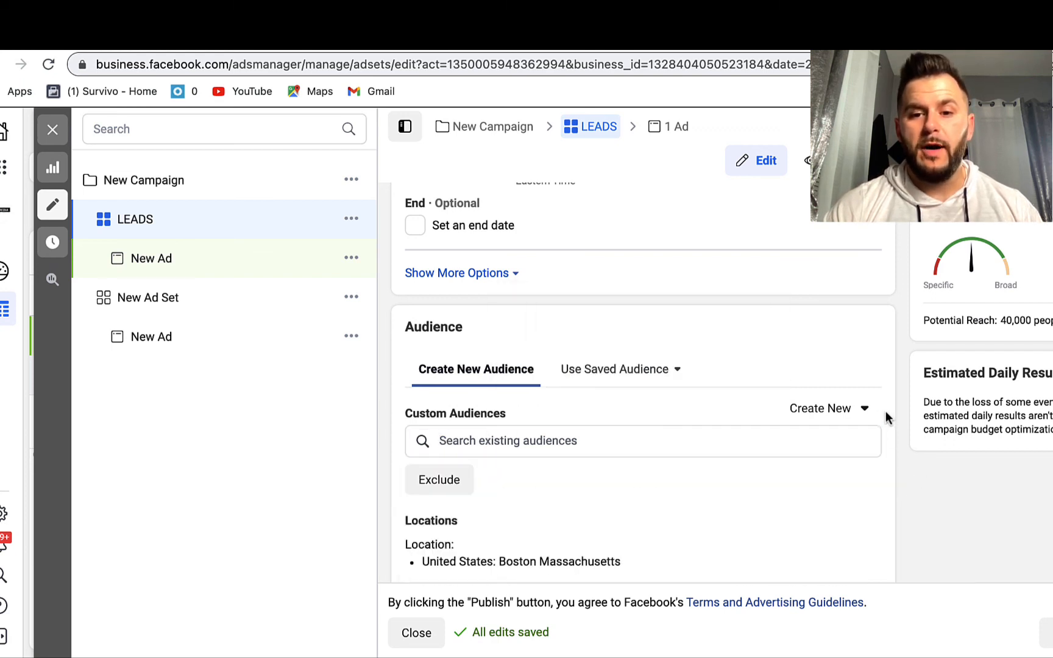
pyautogui.click(499, 435)
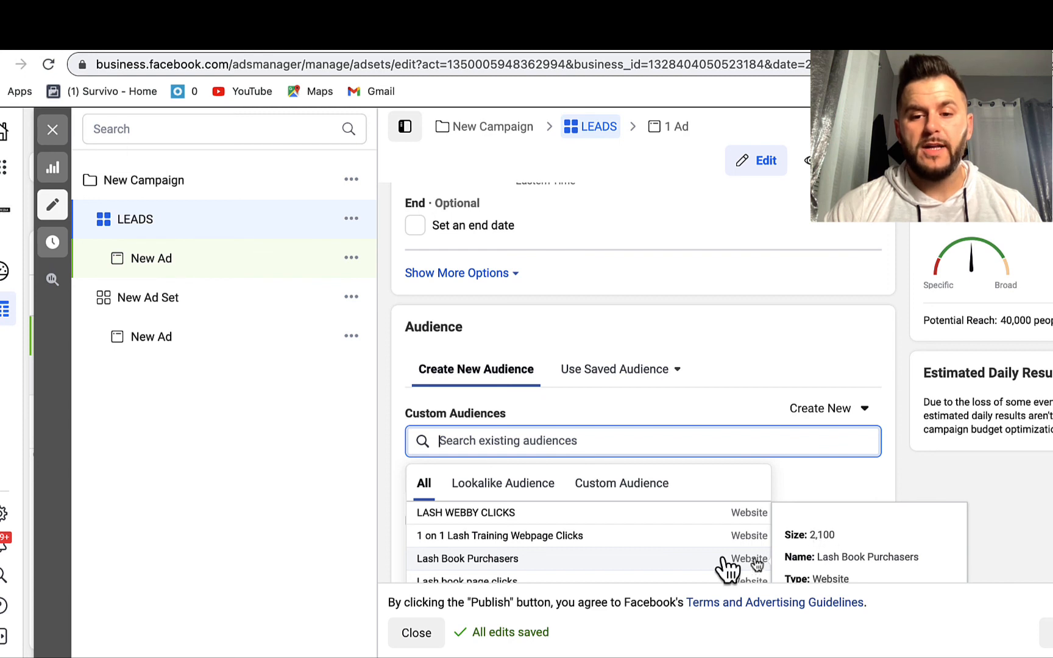
pyautogui.click(484, 559)
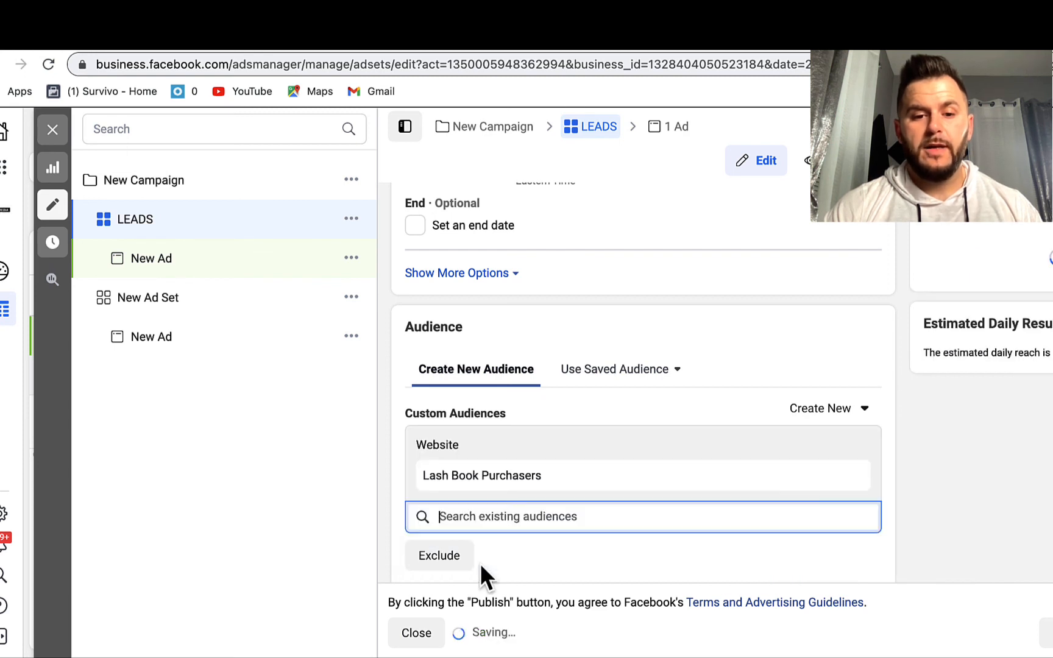
pyautogui.click(890, 391)
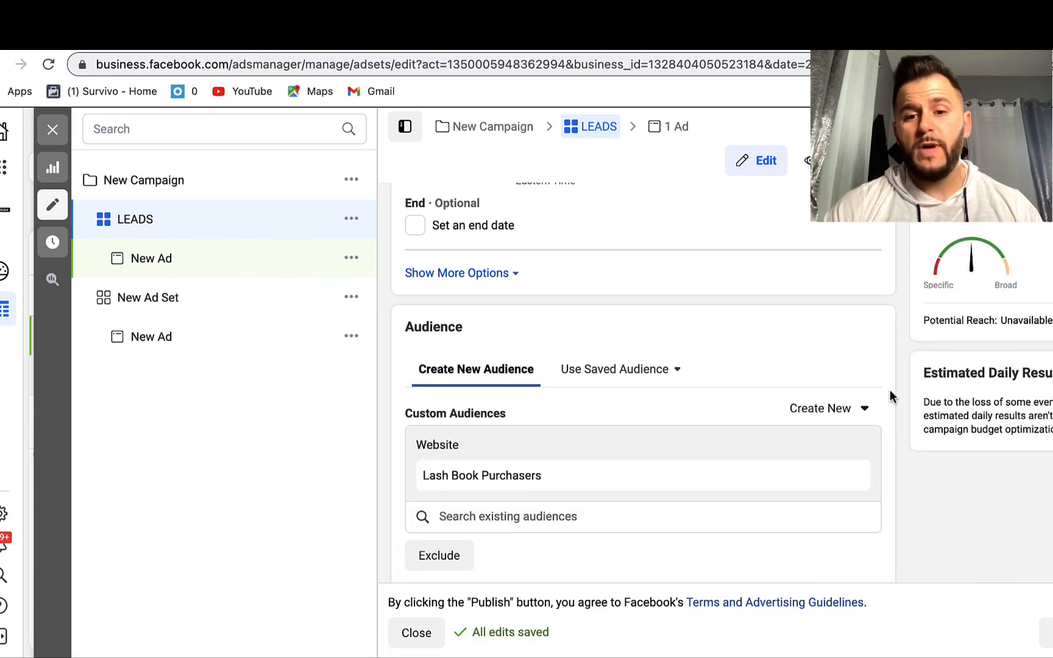